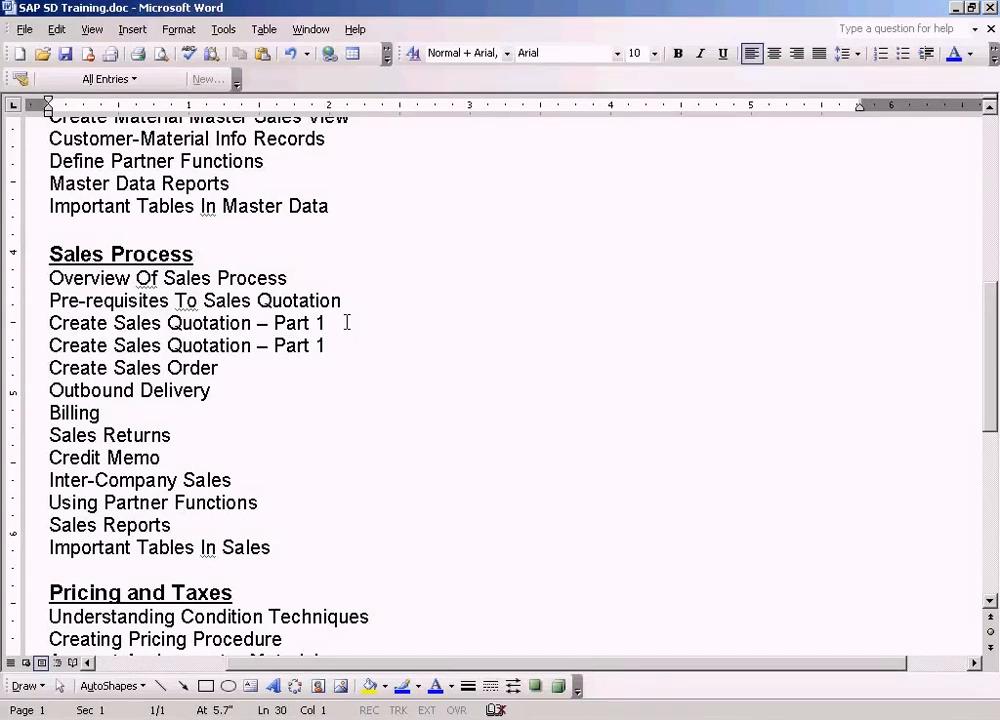
# - Change the second "Create Sales Quotation – Part 1" entry in the Sales Process list to "Part 2"
pyautogui.press('Up')
pyautogui.press('End')
pyautogui.press('BackSpace')
pyautogui.write('2')
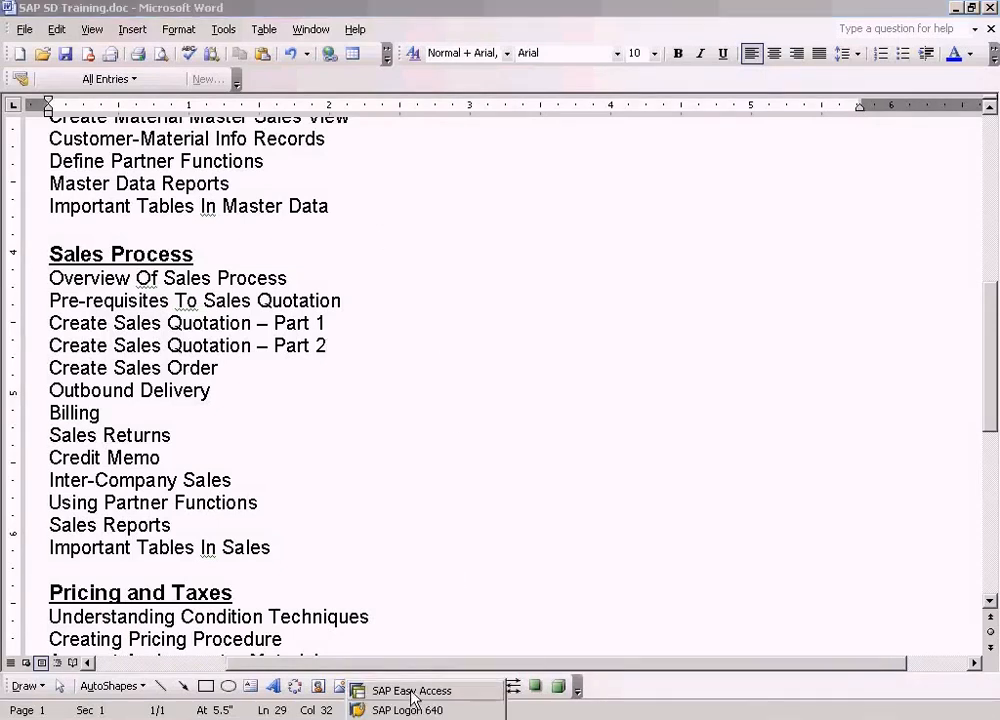
# - Switch to SAP Easy Access and expand the Logistics folder
pyautogui.click(420, 690)
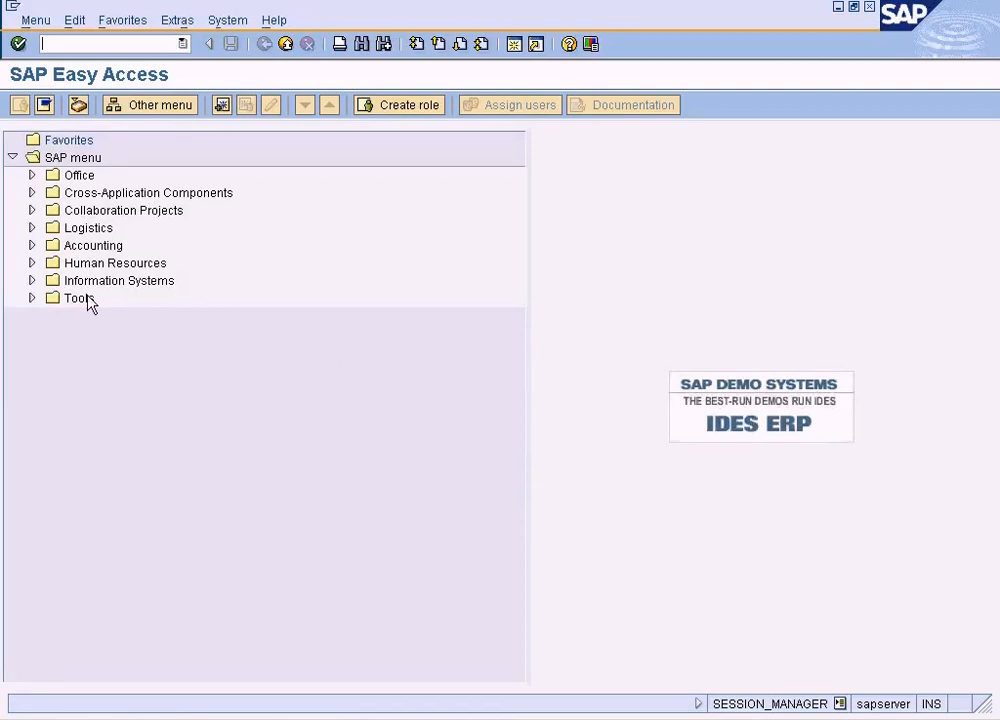
pyautogui.click(31, 228)
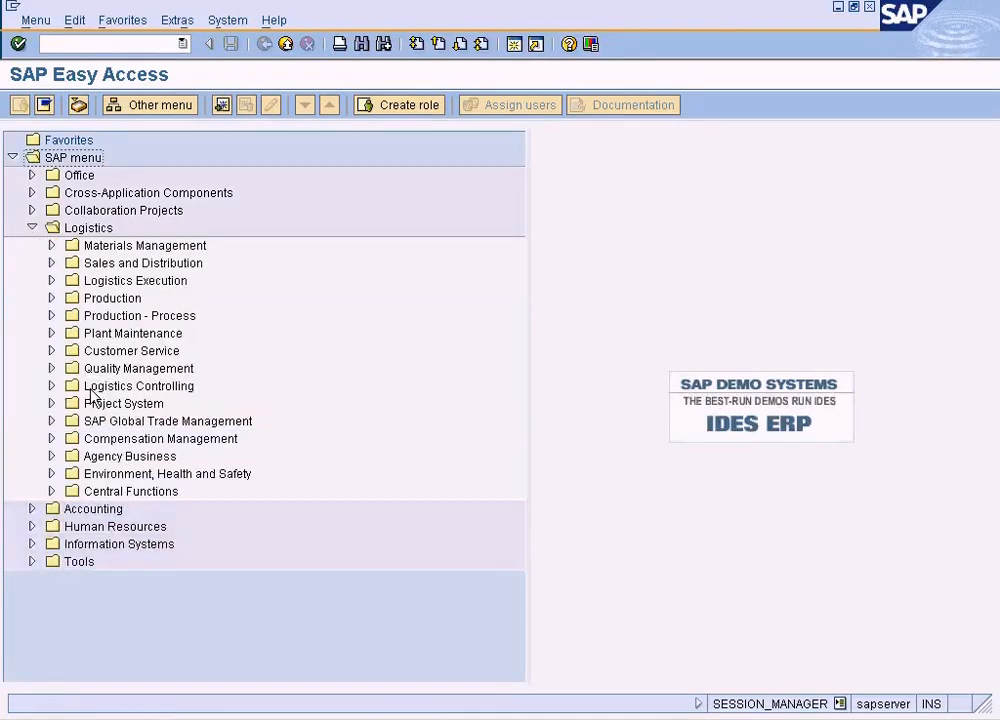
# - Highlight "Condition Techniques" under Pricing and Taxes in the Word training outline, and return to SAP Easy Access
pyautogui.click(300, 718)
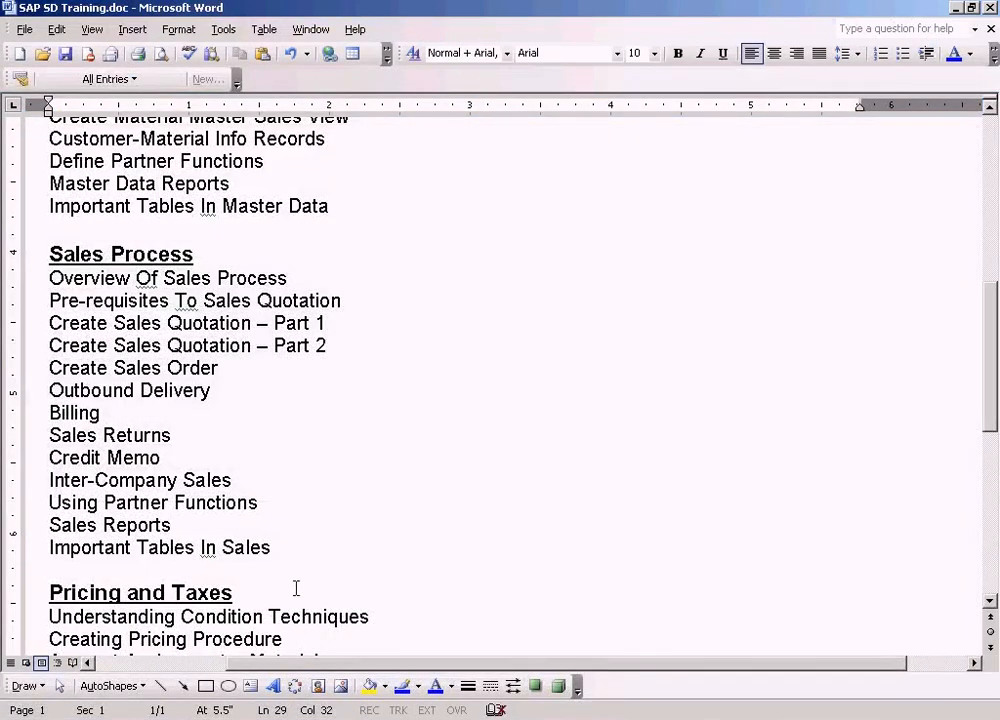
pyautogui.moveTo(374, 616); pyautogui.dragTo(181, 616)
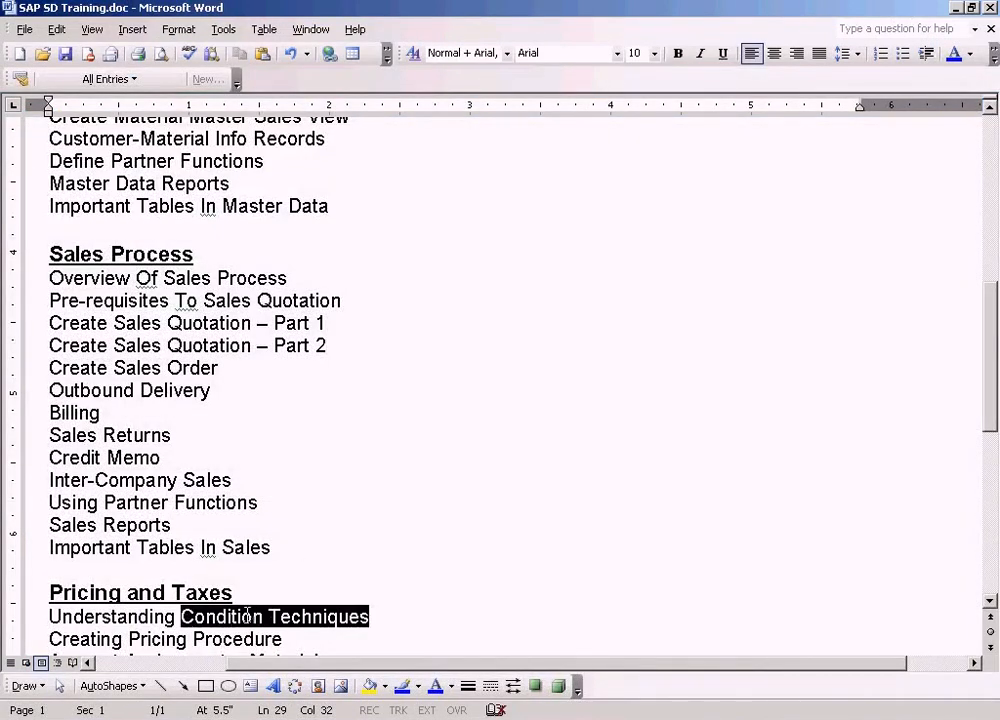
pyautogui.click(400, 712)
pyautogui.click(410, 690)
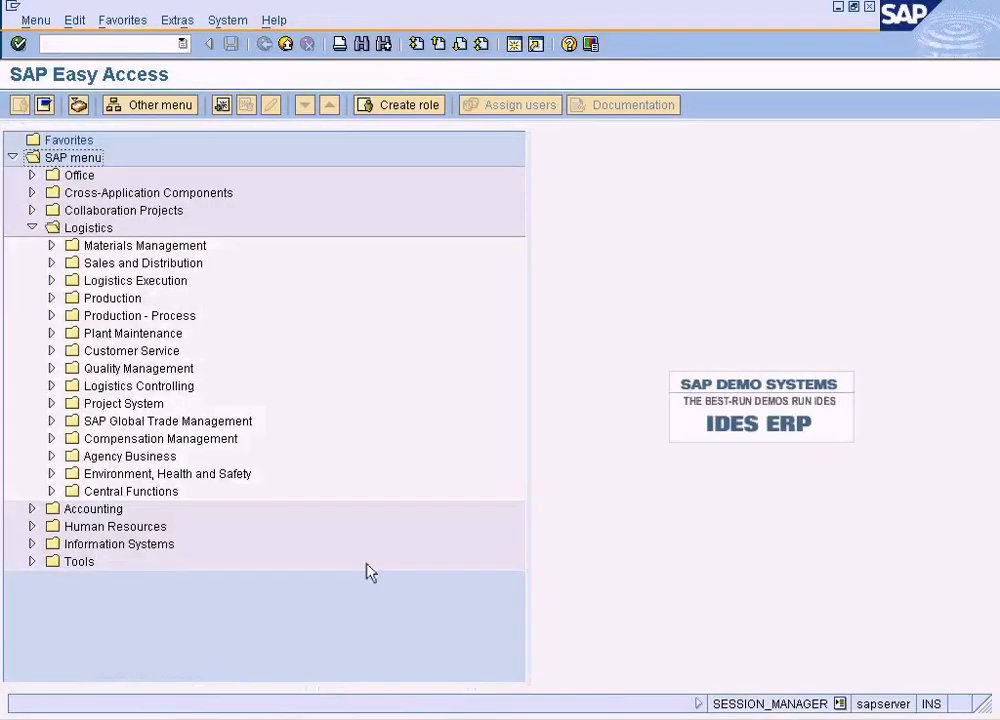
# - Start the Create Quotation transaction from the Sales area of Sales and Distribution
pyautogui.click(52, 264)
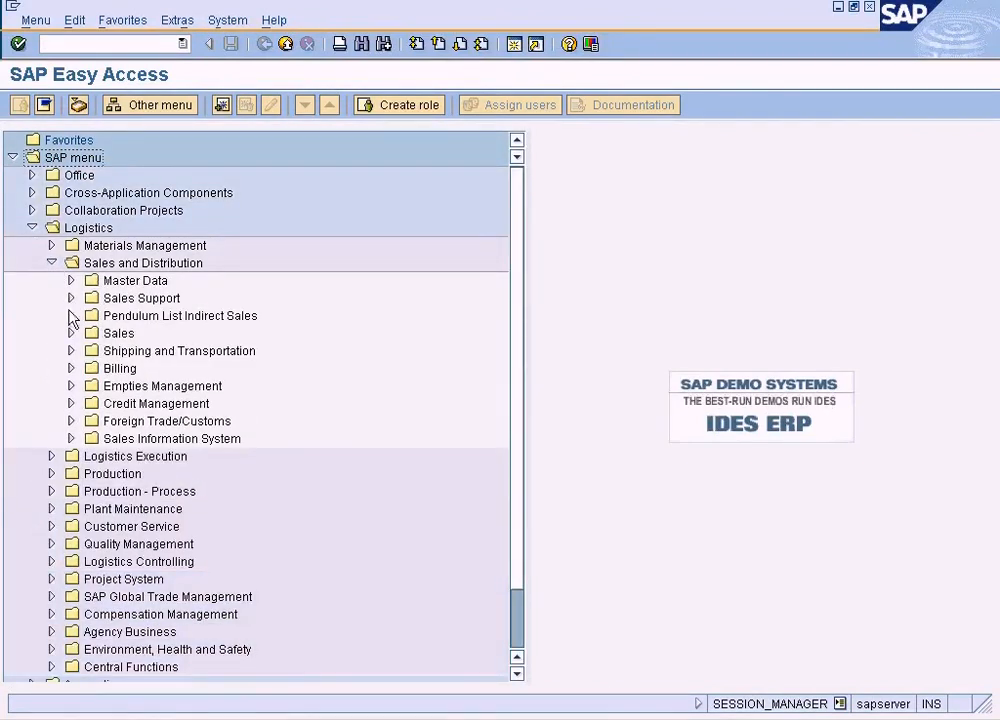
pyautogui.click(71, 334)
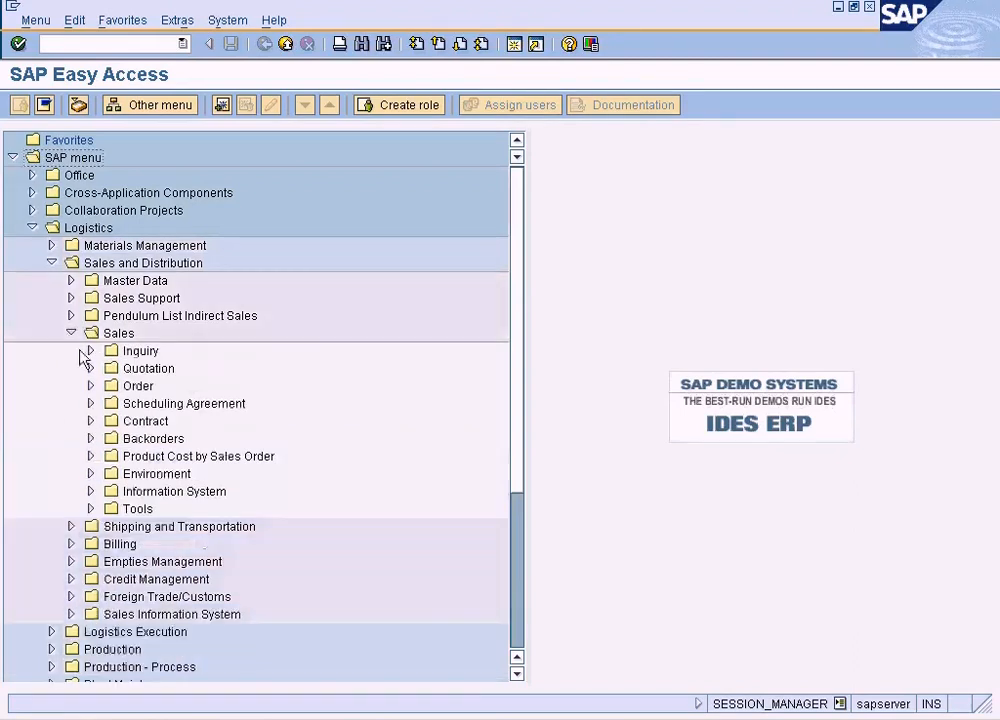
pyautogui.click(91, 368)
pyautogui.doubleClick(155, 386)
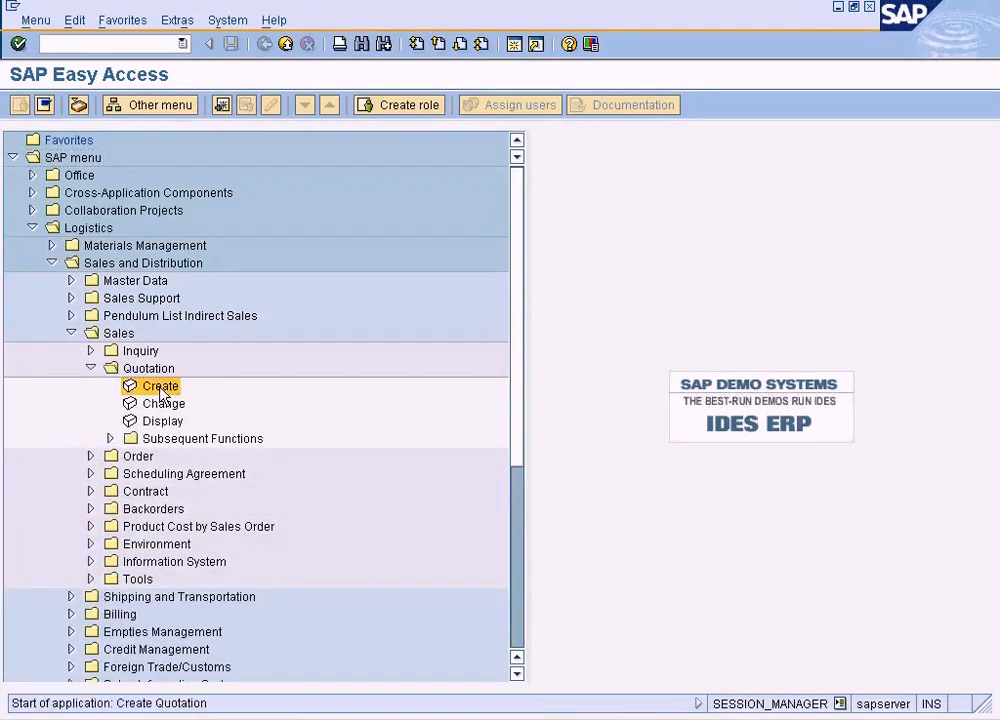
# - Enter quotation type QT, sales organization NY, distribution channel RE and division LP, and continue to the quotation overview
pyautogui.write('QT')
pyautogui.press('Tab')
pyautogui.write('NY')
pyautogui.press('Tab')
pyautogui.write('RE')
pyautogui.press('Tab')
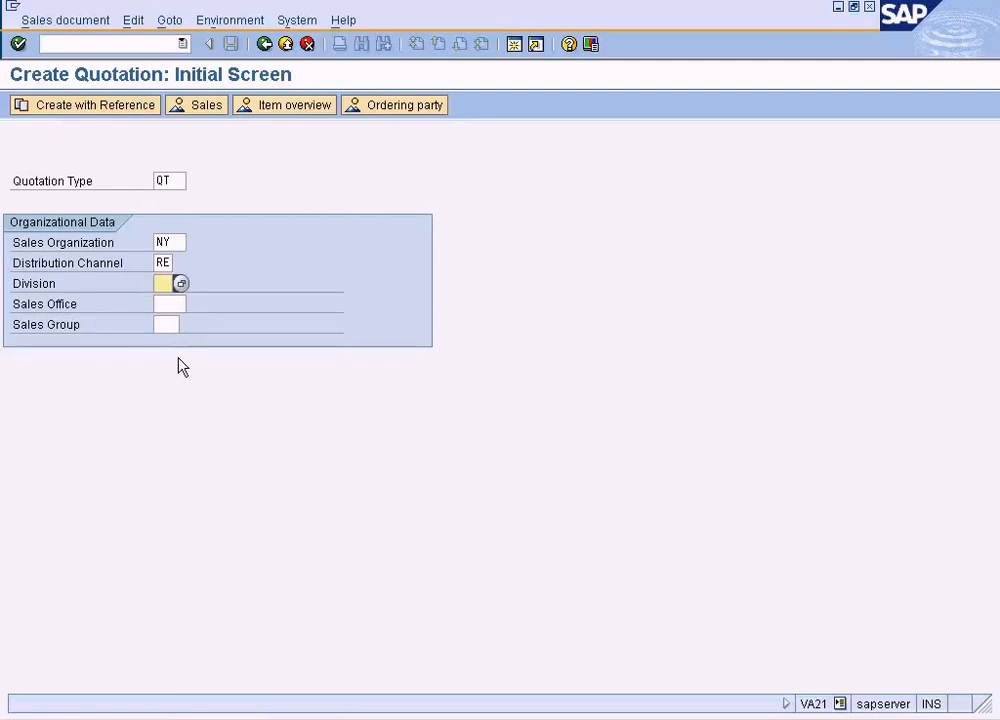
pyautogui.write('LP')
pyautogui.press('Return')
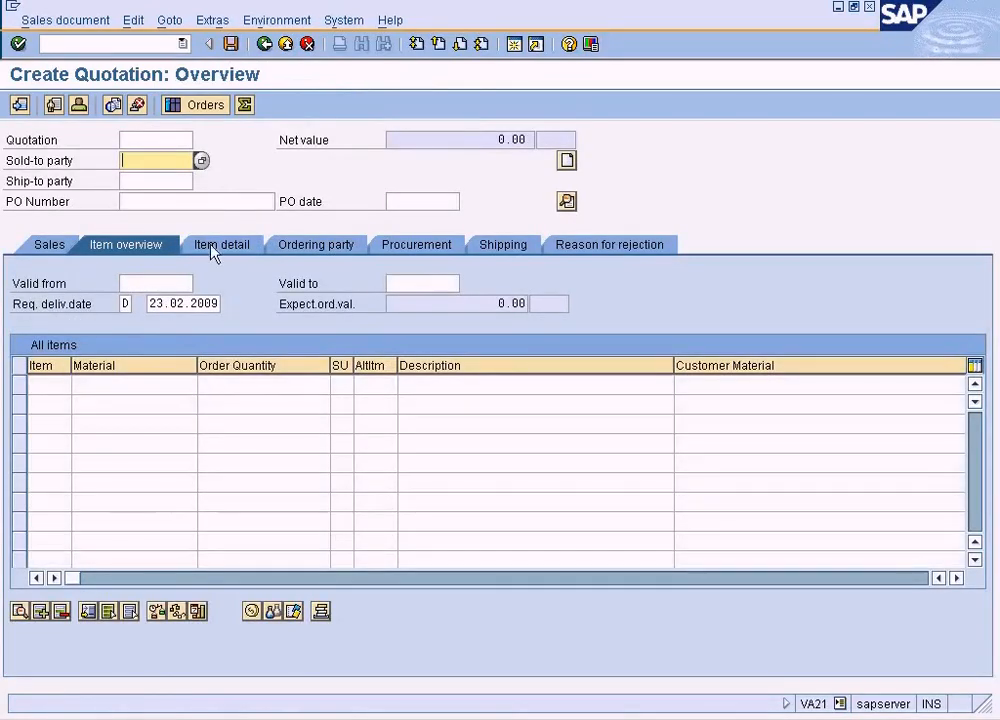
# - Search customers for sales area NY, RE, LP and set the London customer as the quotation's sold-to party
pyautogui.click(201, 160)
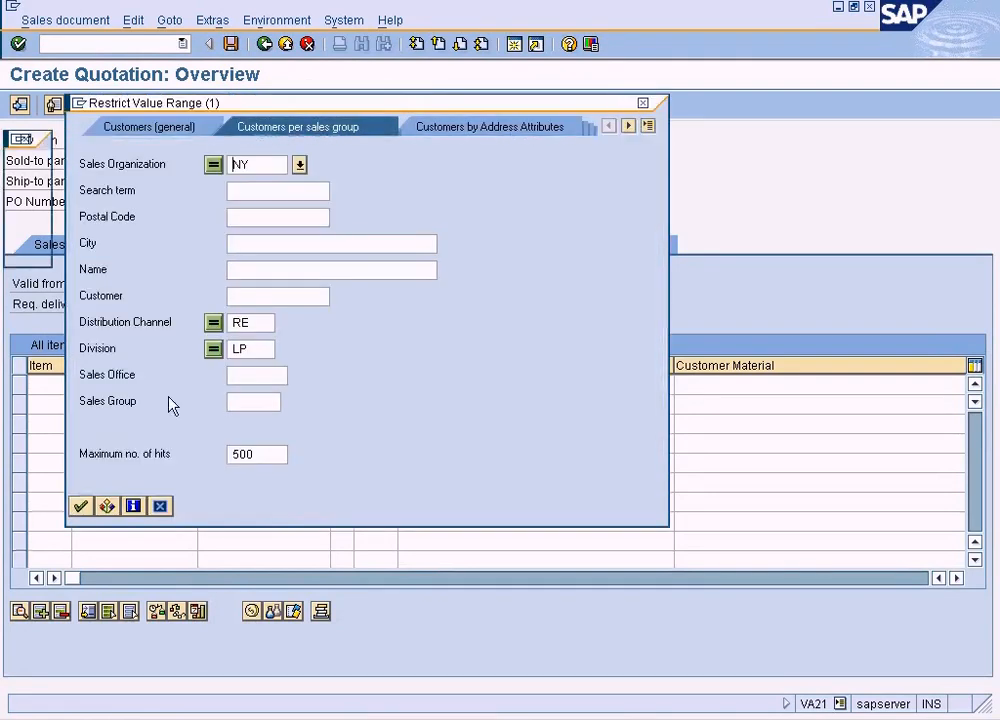
pyautogui.click(80, 506)
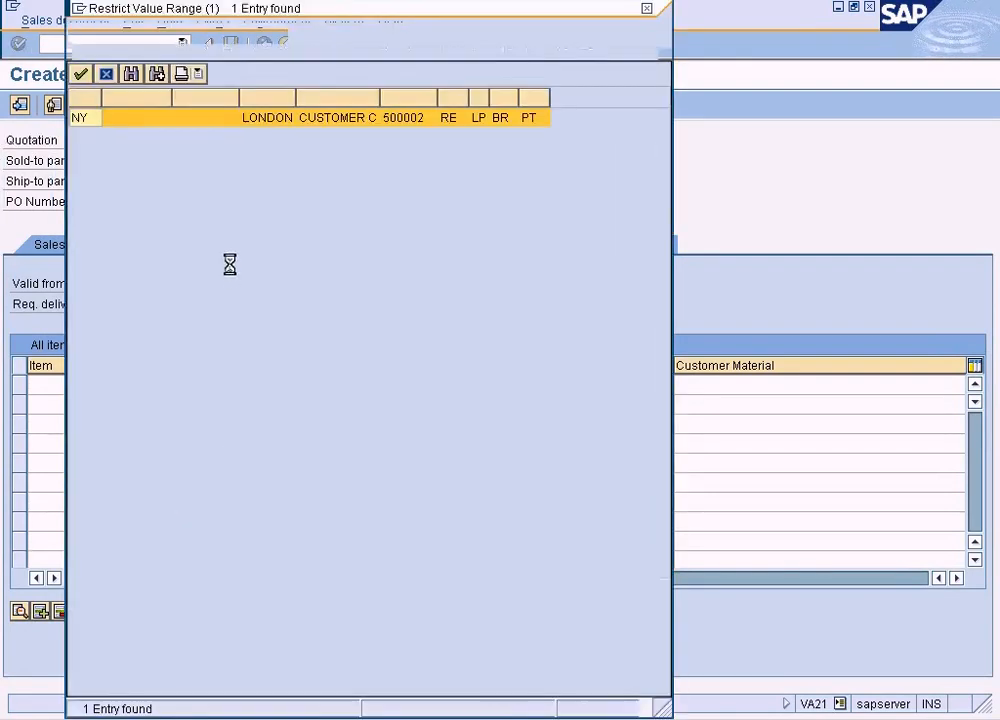
pyautogui.doubleClick(259, 120)
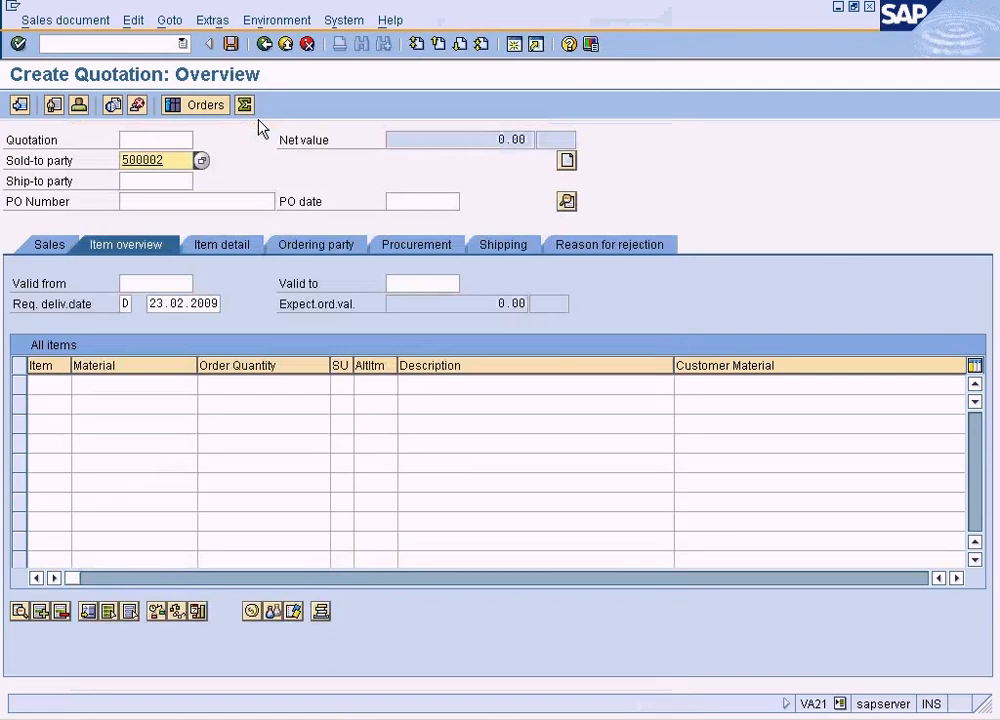
pyautogui.click(184, 177)
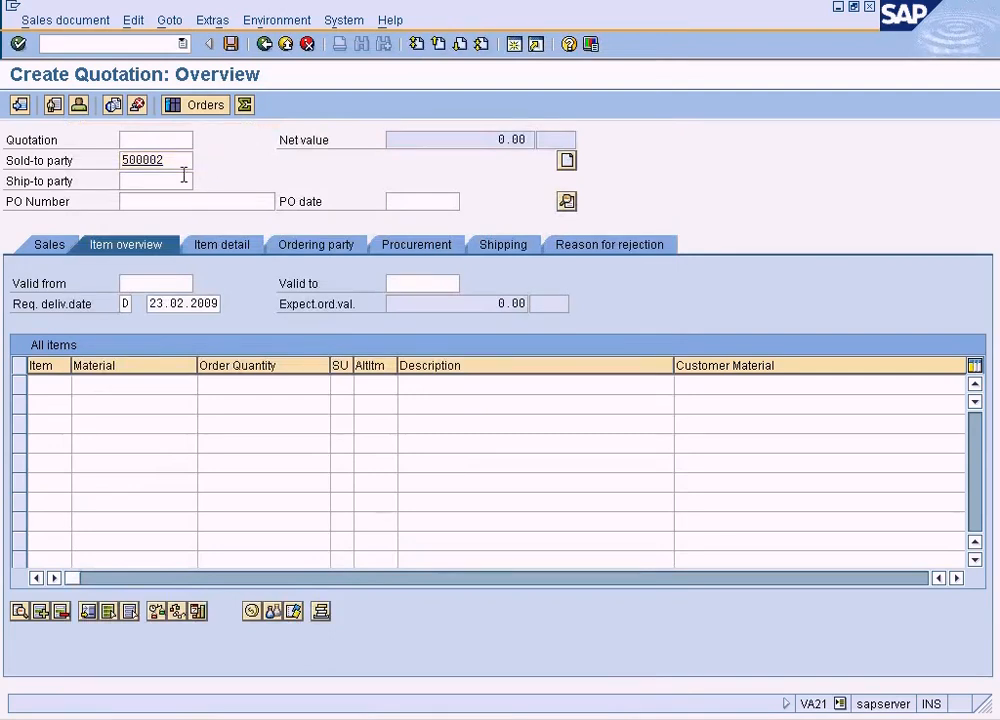
pyautogui.press('Return')
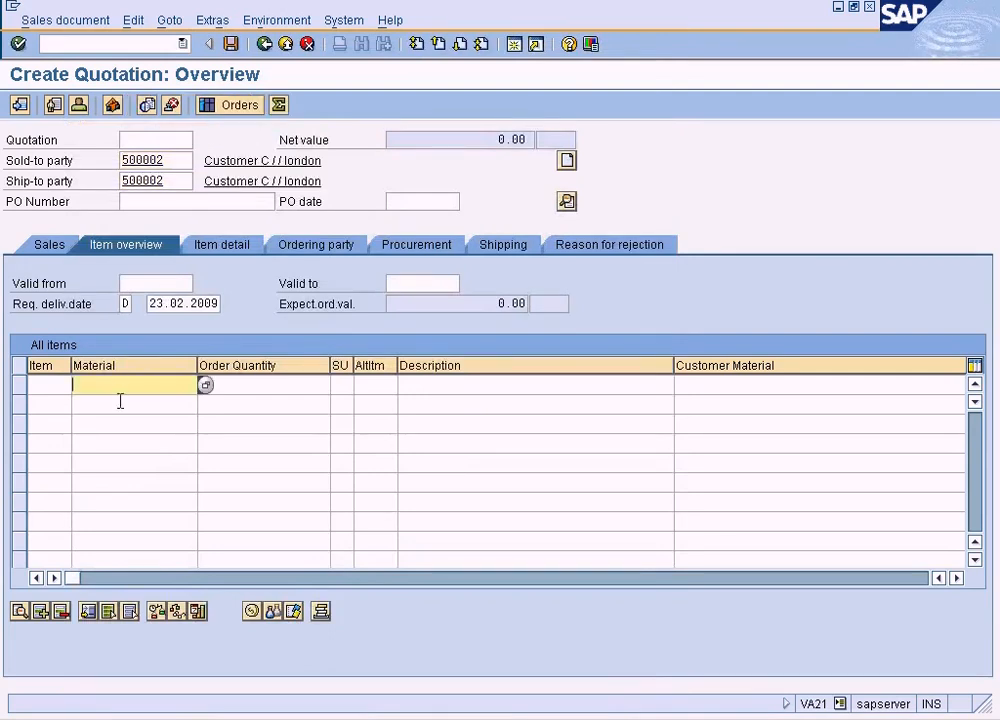
# - Add material 1247, found among the sales materials for NY and RE, as the first item with order quantity 15
pyautogui.click(205, 386)
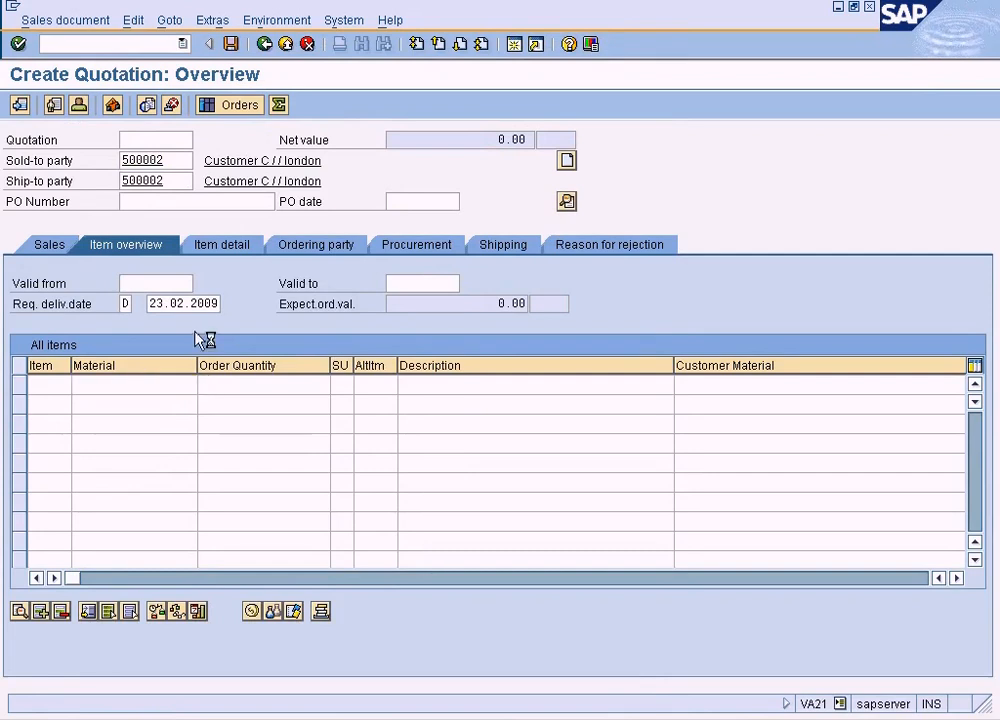
pyautogui.click(33, 408)
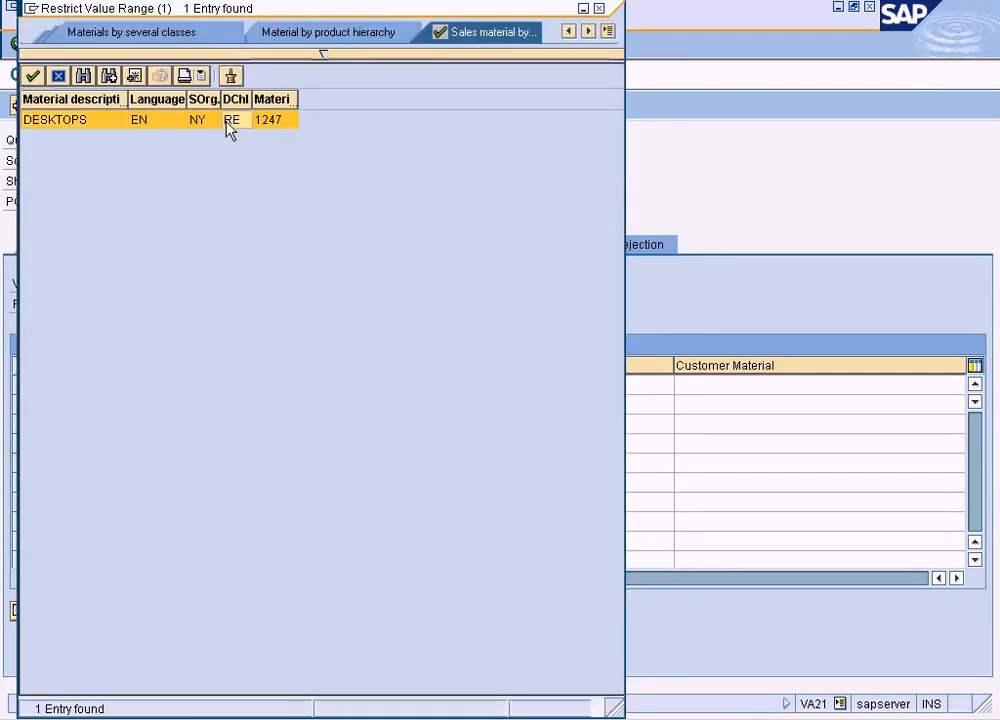
pyautogui.doubleClick(226, 119)
pyautogui.click(281, 384)
pyautogui.write('1')
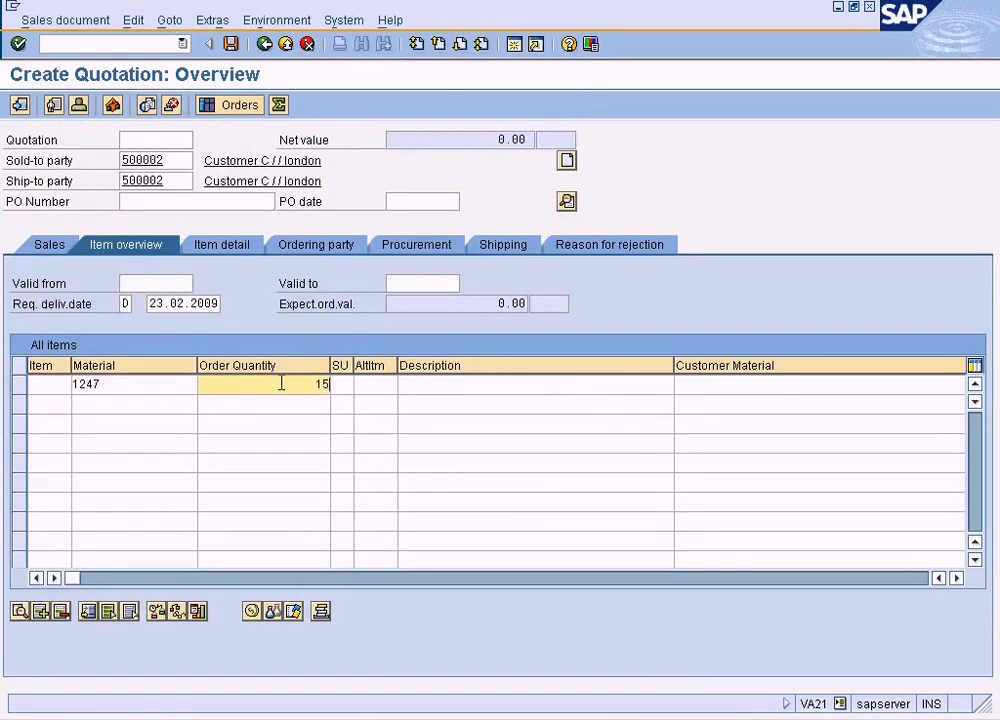
pyautogui.write('5')
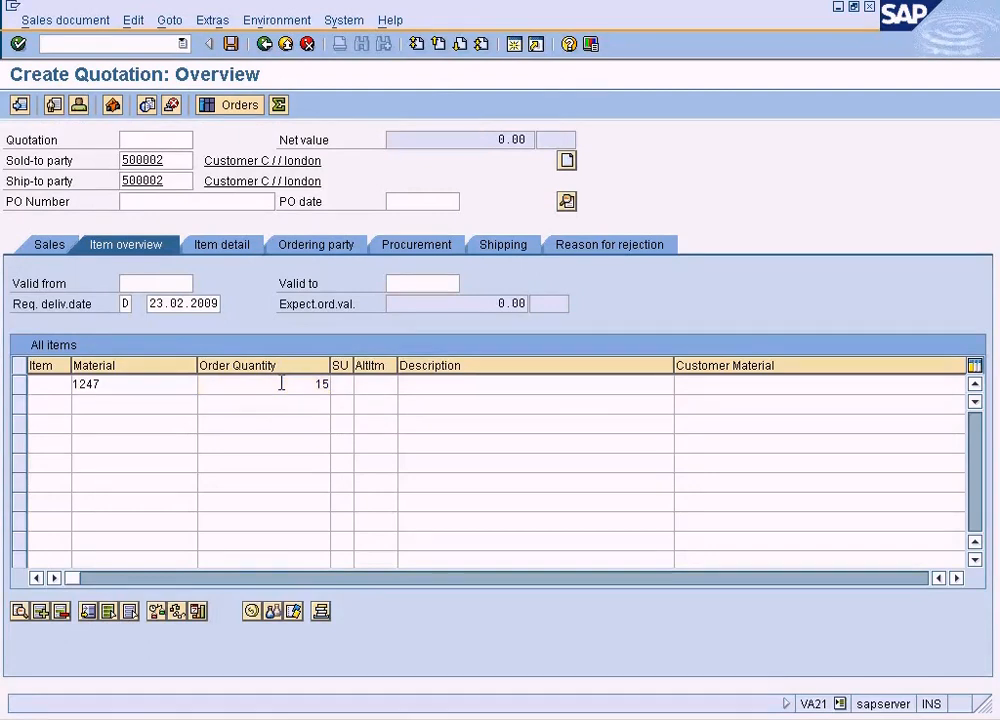
pyautogui.press('Return')
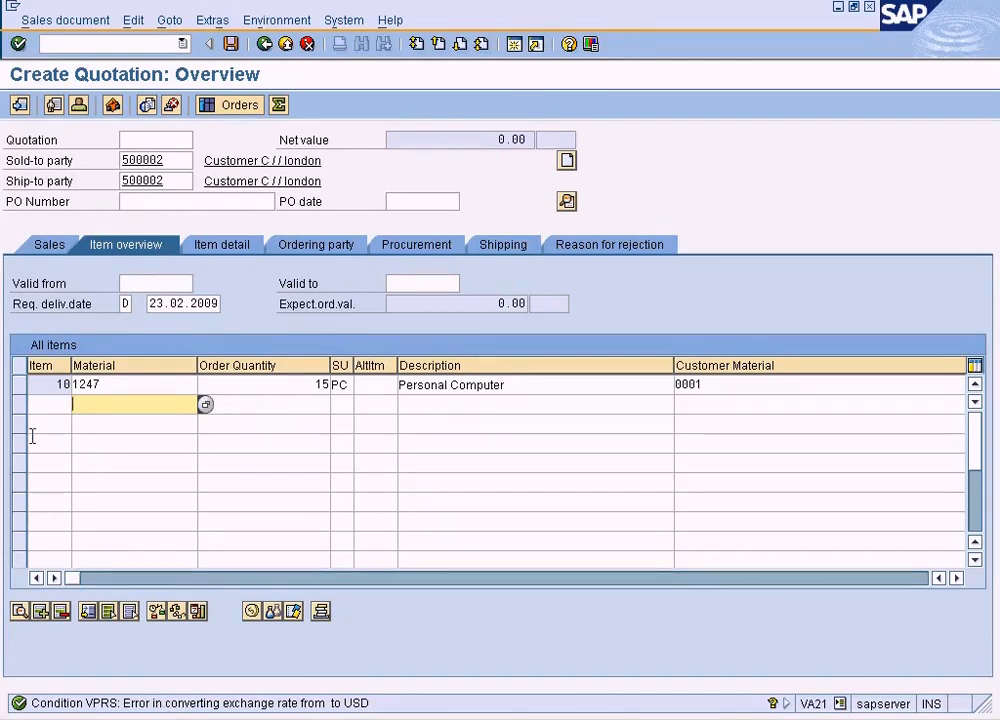
# - Open the pricing conditions of item 10 and examine the amount of the PR00 price condition
pyautogui.click(20, 385)
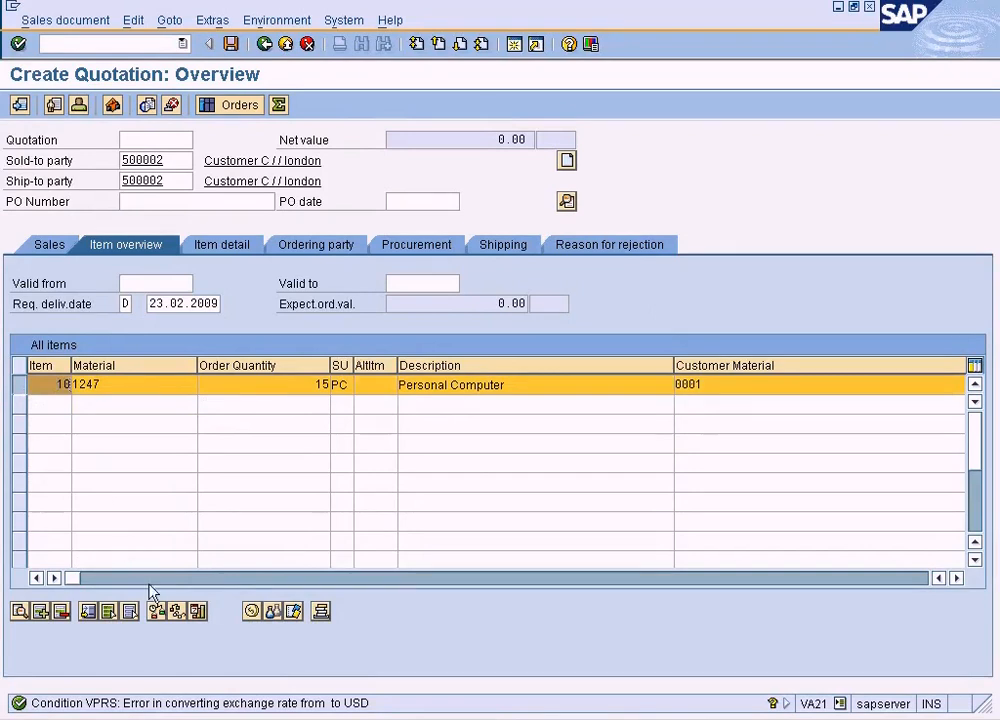
pyautogui.click(251, 611)
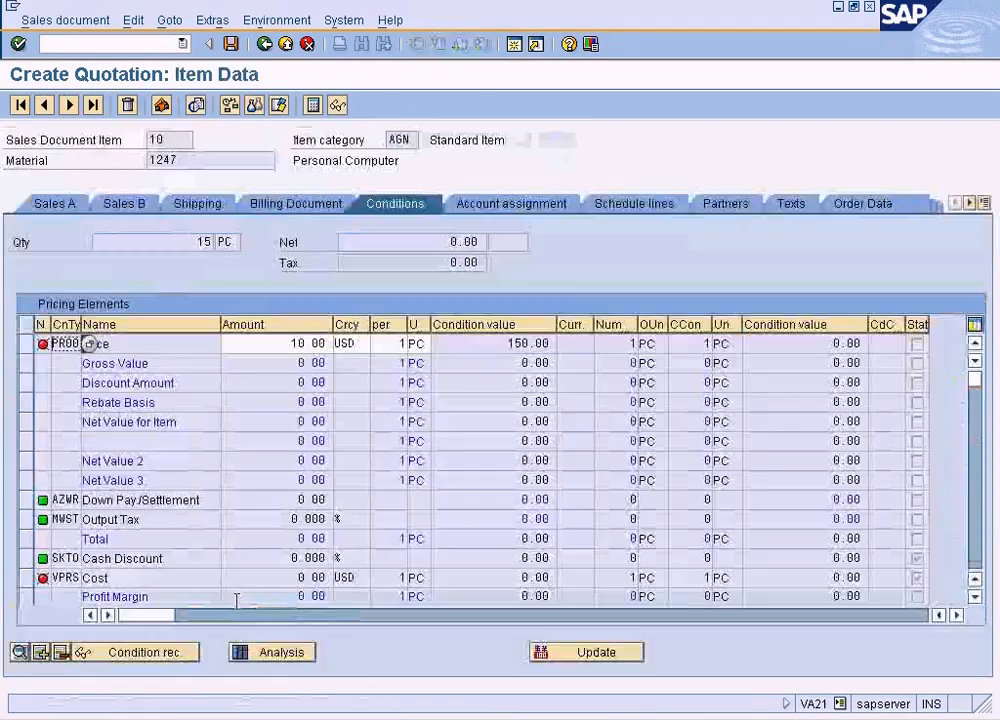
pyautogui.click(247, 342)
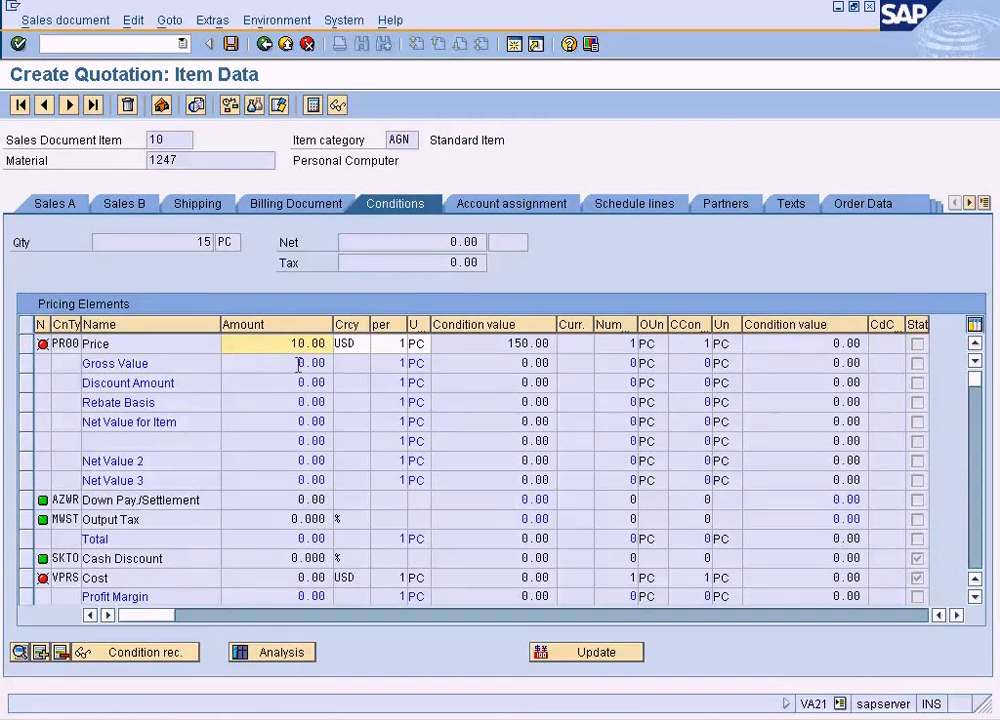
# - Open a new SAP session and start creating condition records from the Sales and Distribution master data
pyautogui.click(514, 46)
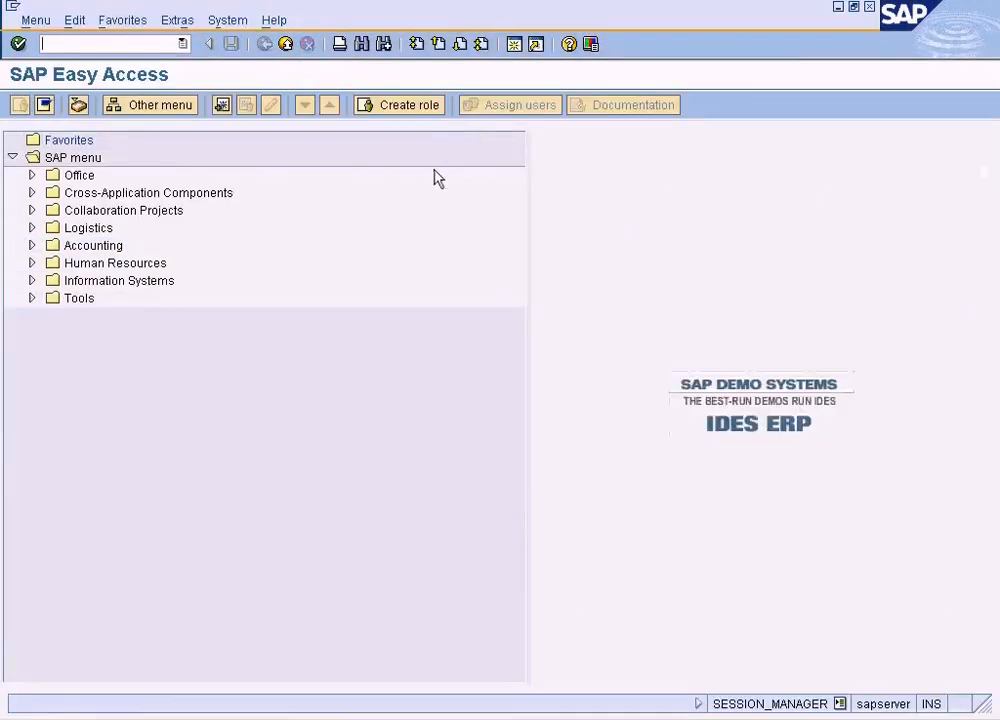
pyautogui.click(33, 227)
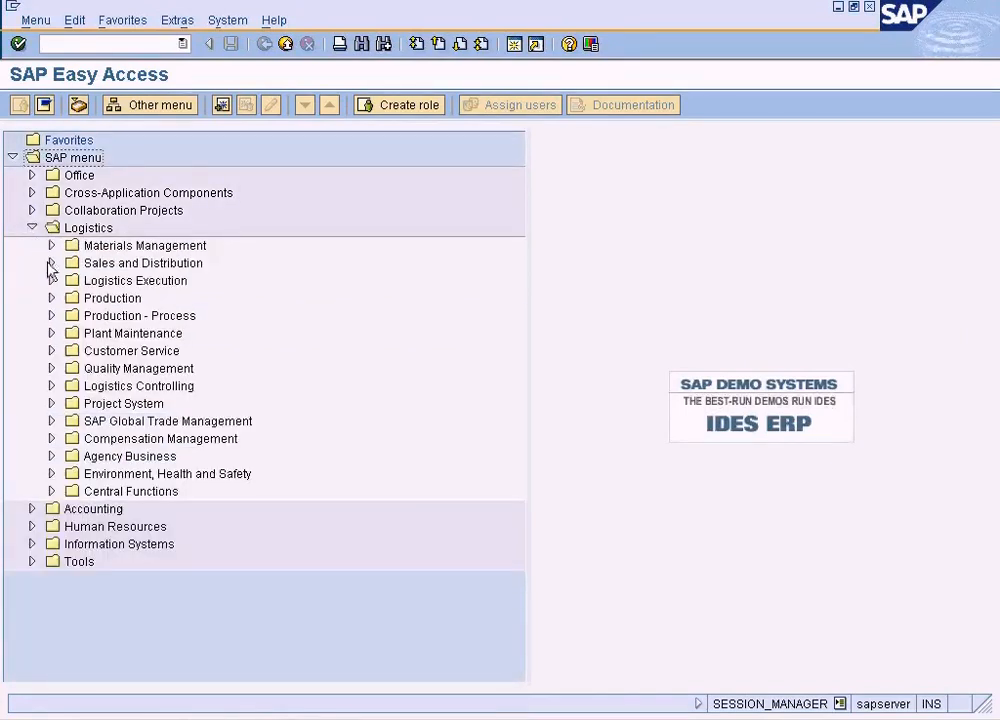
pyautogui.click(51, 264)
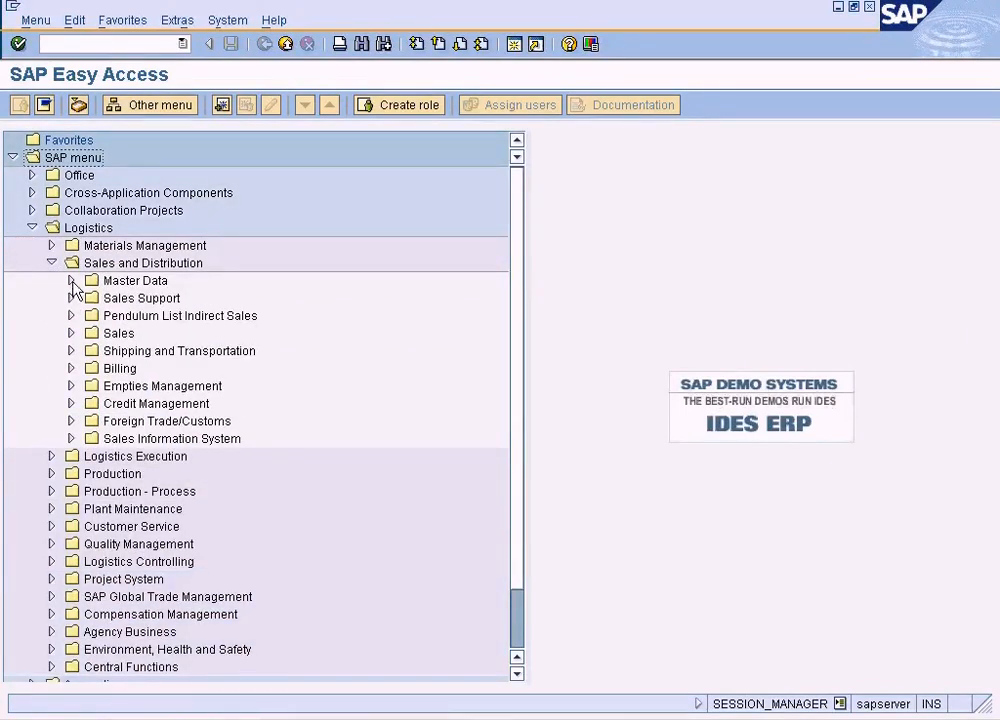
pyautogui.click(71, 281)
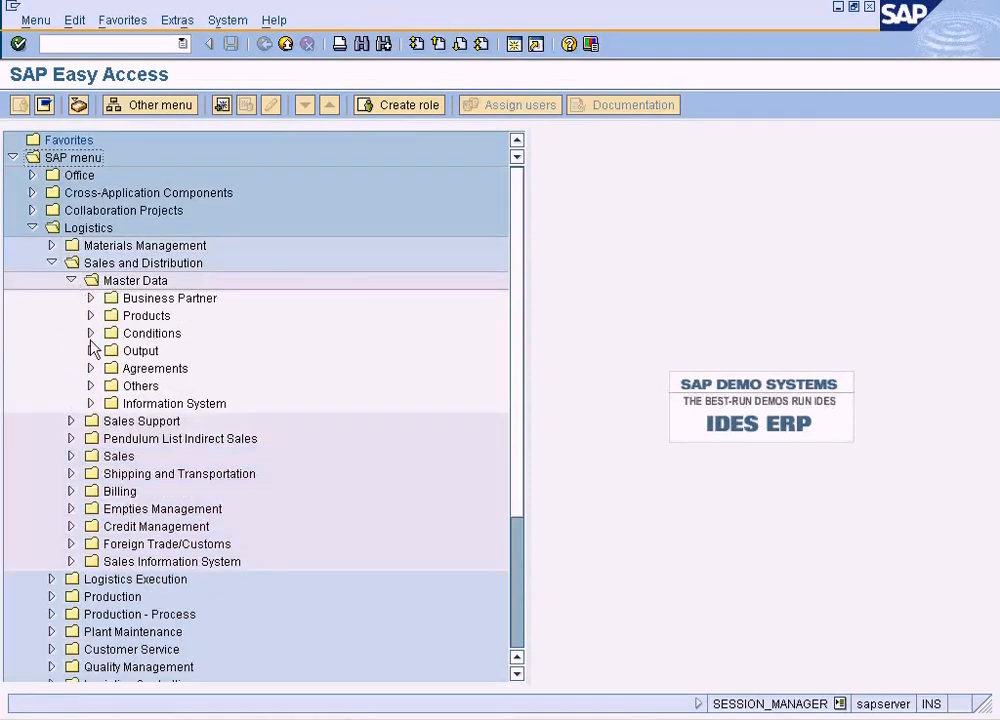
pyautogui.click(90, 334)
pyautogui.click(162, 352)
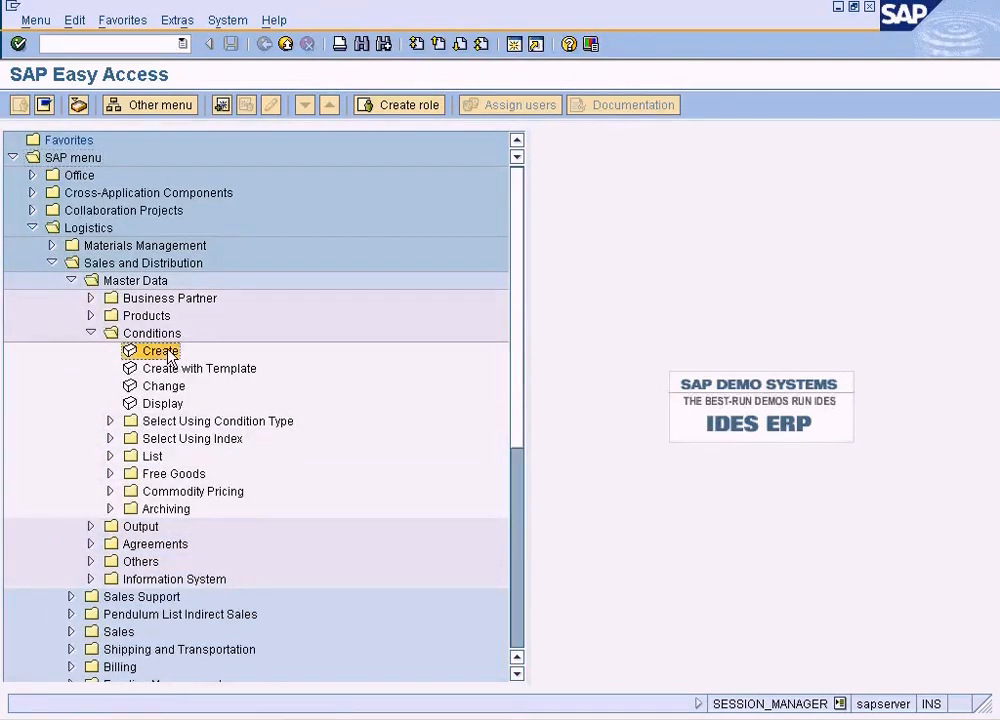
pyautogui.doubleClick(166, 353)
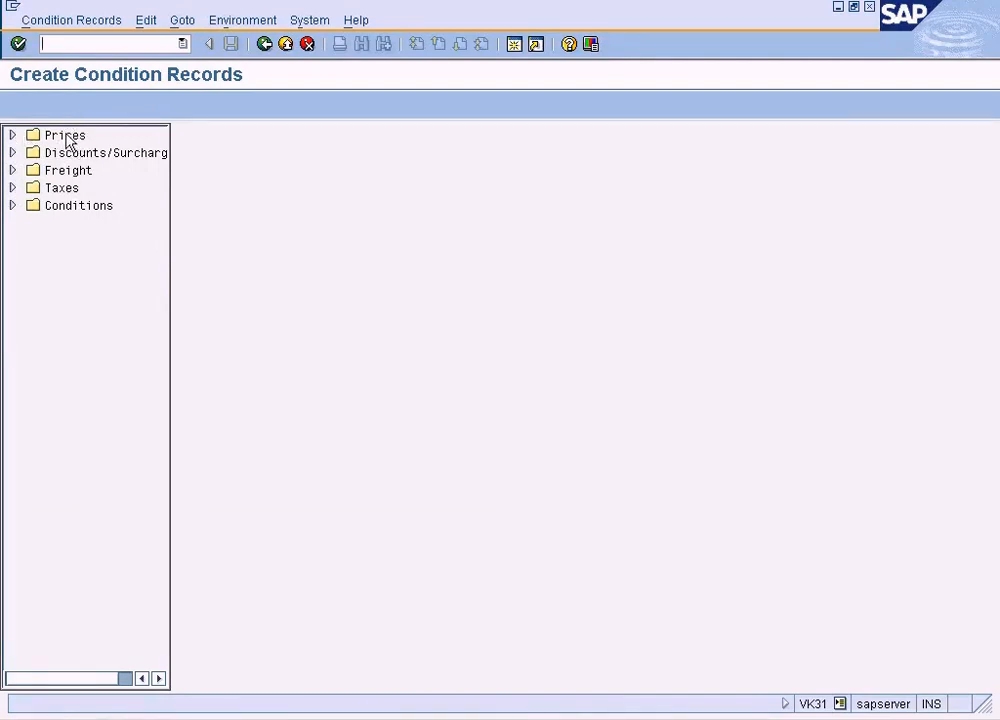
# - Highlight the "Understanding Condition Techniques" topic in the Word training outline, and return to the Create Condition Records screen
pyautogui.click(68, 170)
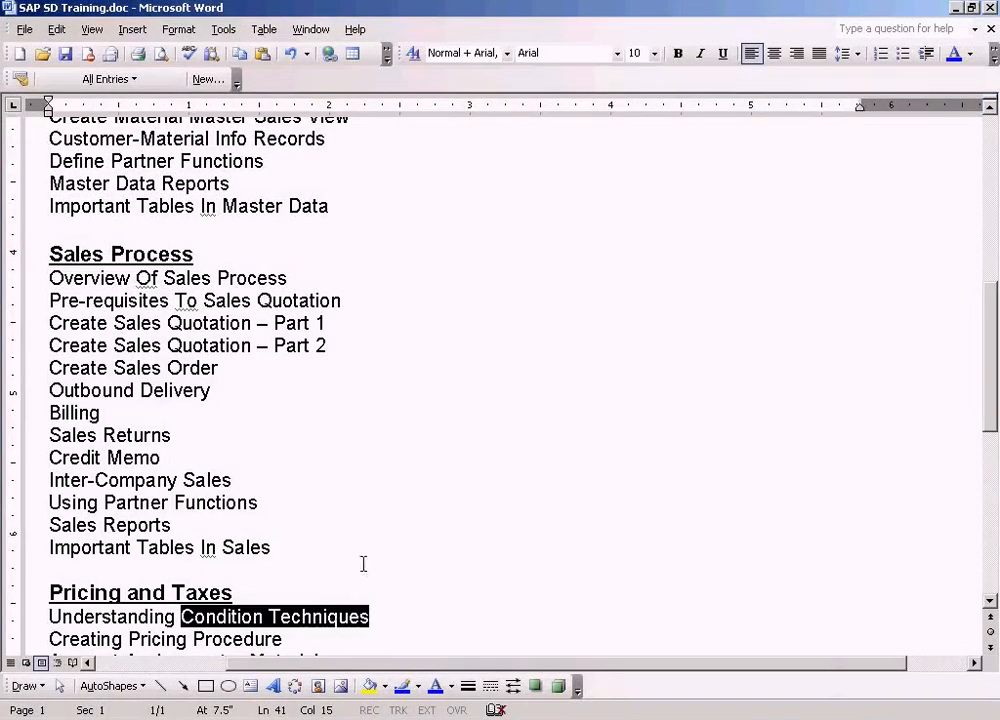
pyautogui.click(362, 566)
pyautogui.moveTo(411, 613); pyautogui.dragTo(47, 614)
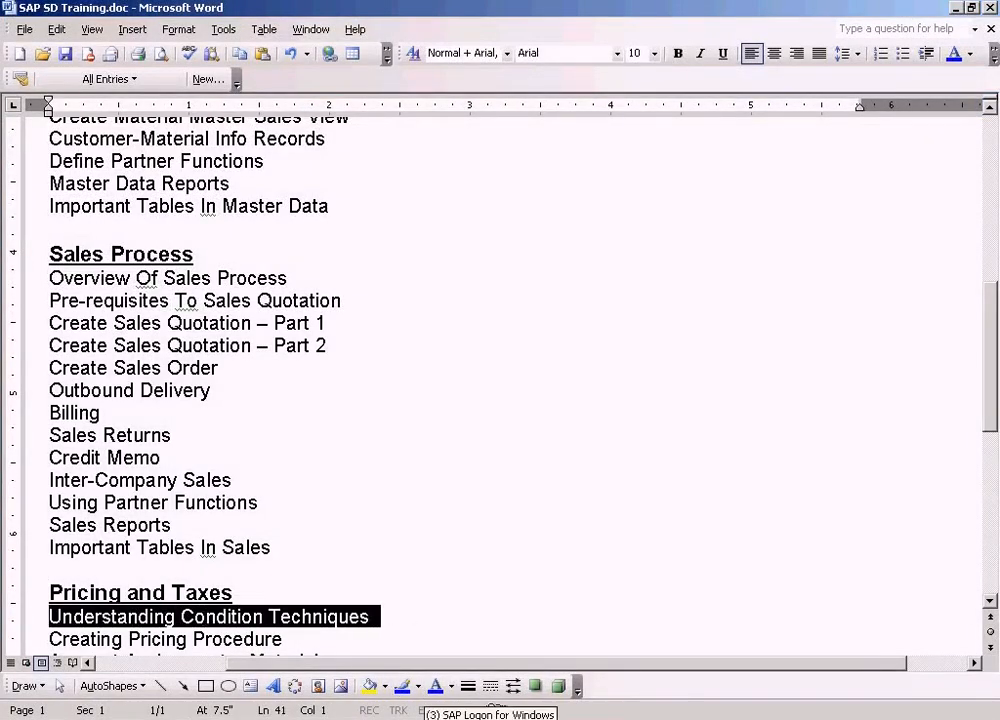
pyautogui.click(420, 712)
pyautogui.click(423, 674)
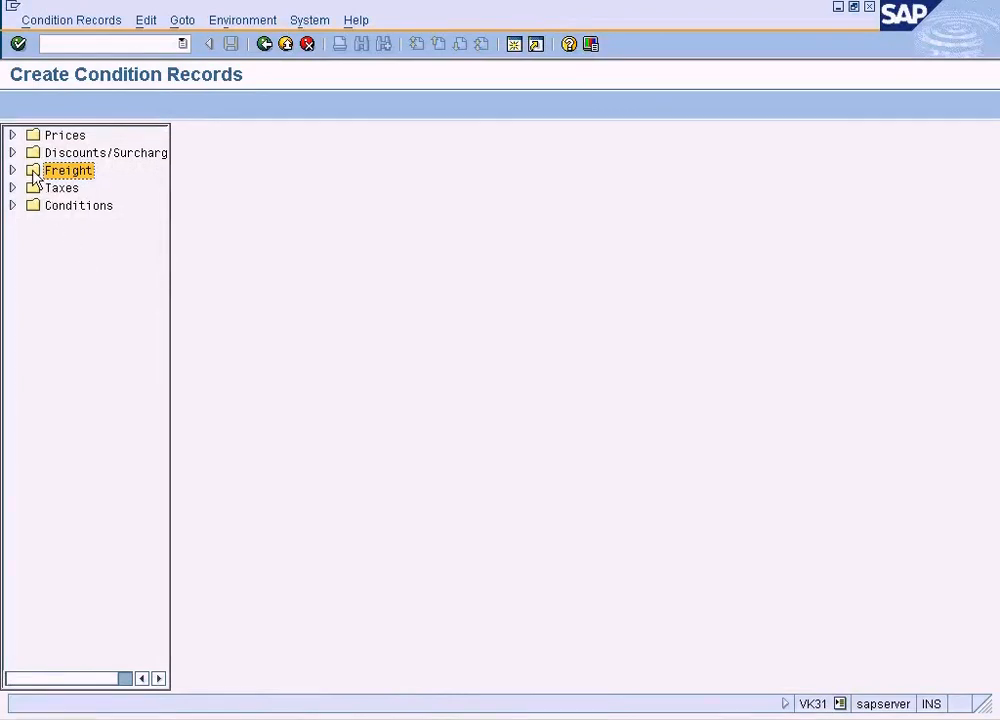
# - Open fast entry of individual price condition records for the customer/material with release status combination
pyautogui.click(12, 135)
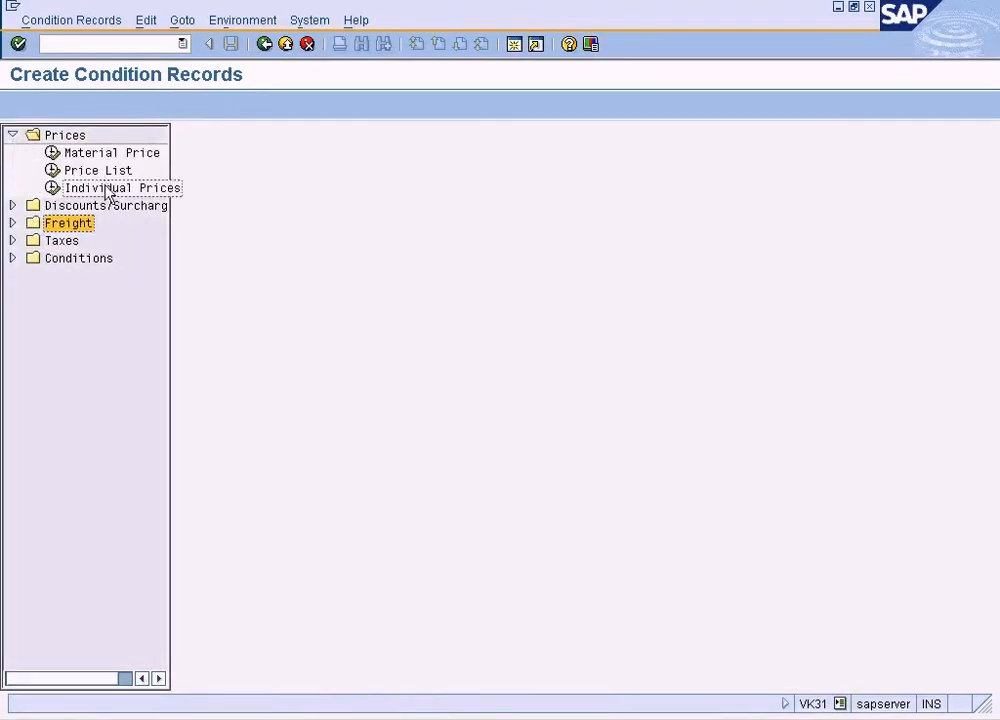
pyautogui.click(108, 190)
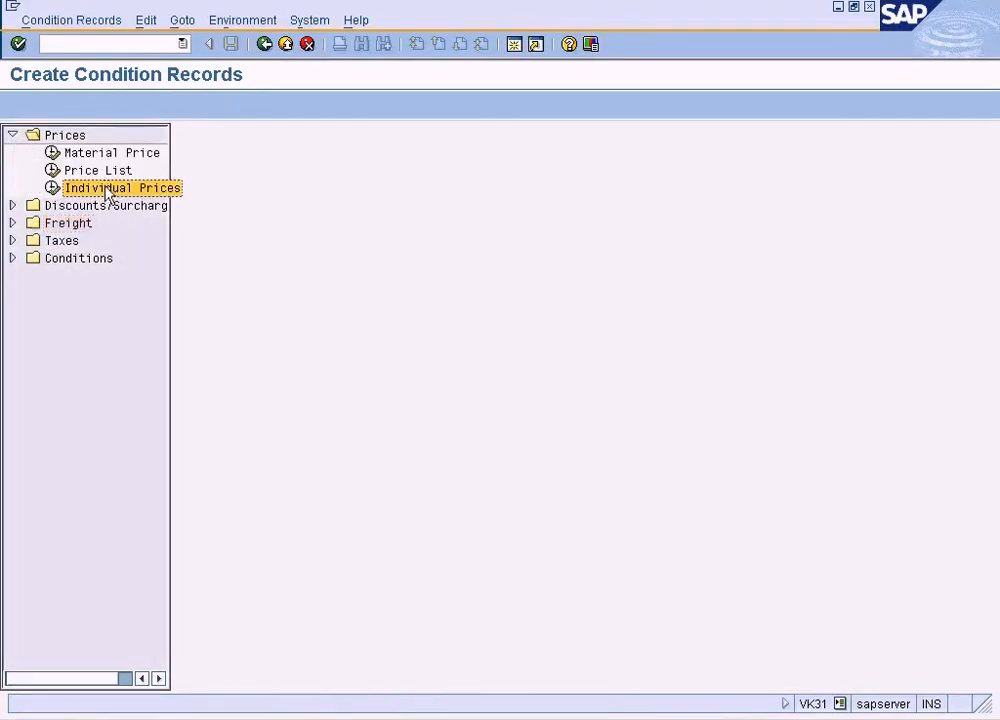
pyautogui.doubleClick(55, 190)
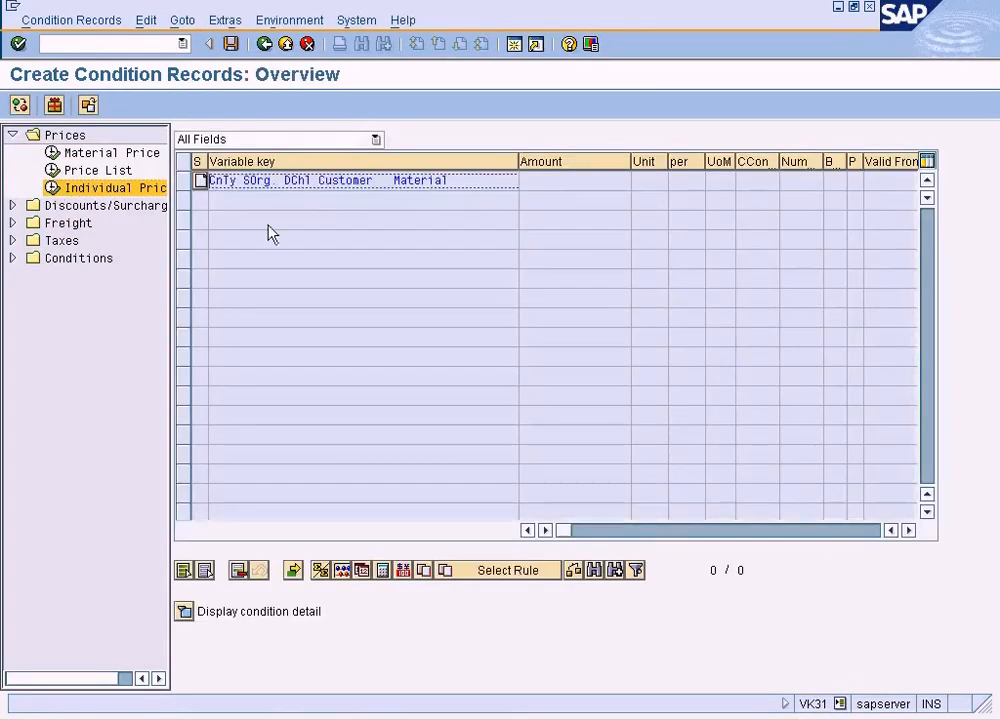
pyautogui.doubleClick(201, 182)
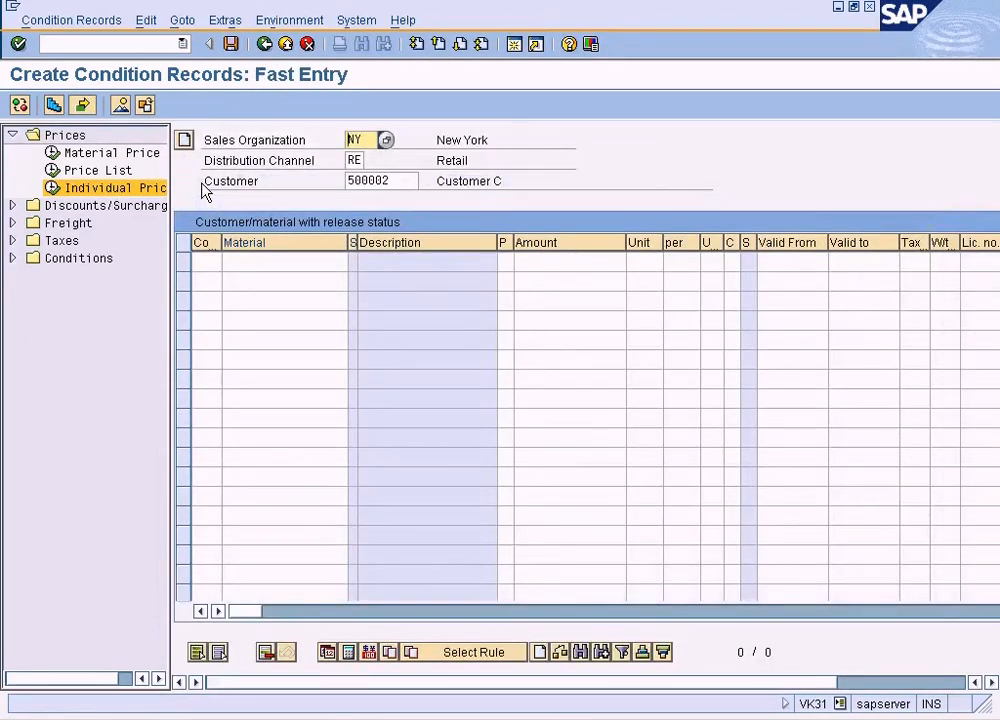
# - Widen the Condition type and Status columns of the fast entry table
pyautogui.click(244, 261)
pyautogui.moveTo(342, 256); pyautogui.dragTo(340, 258)
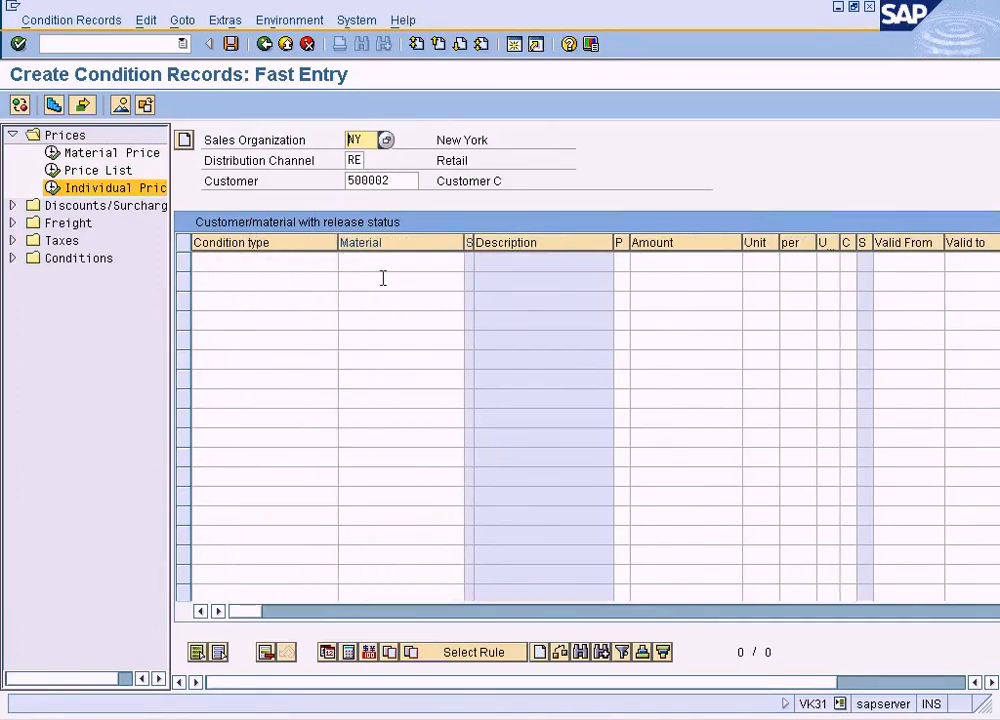
pyautogui.moveTo(470, 243); pyautogui.dragTo(521, 242)
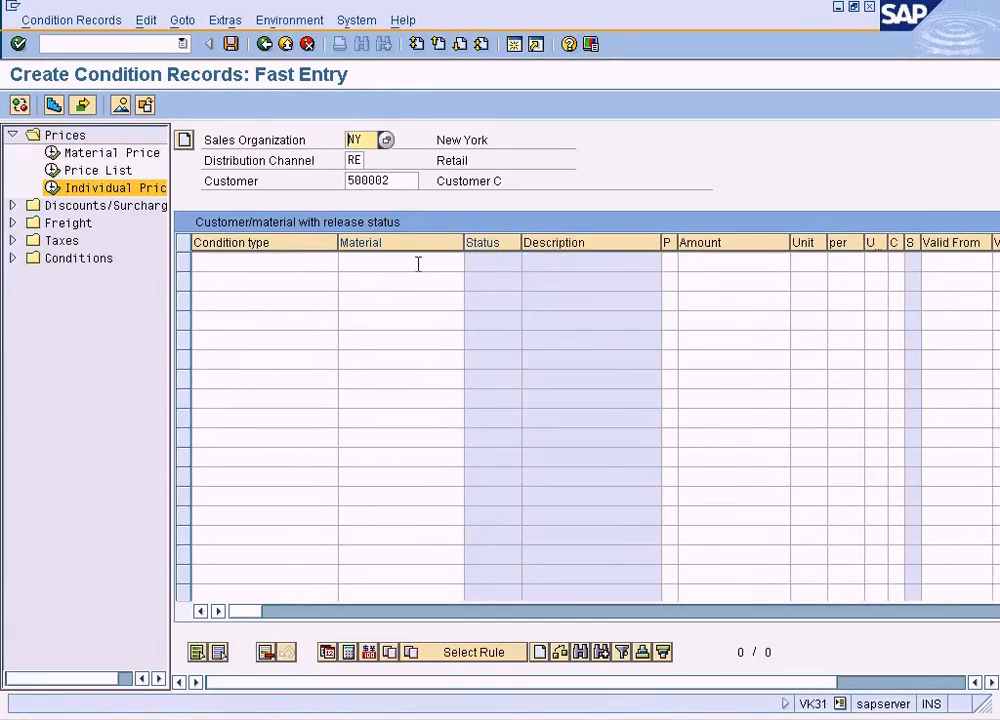
# - Set the condition type of the first row to PR00, chosen from the list of possible entries
pyautogui.click(418, 262)
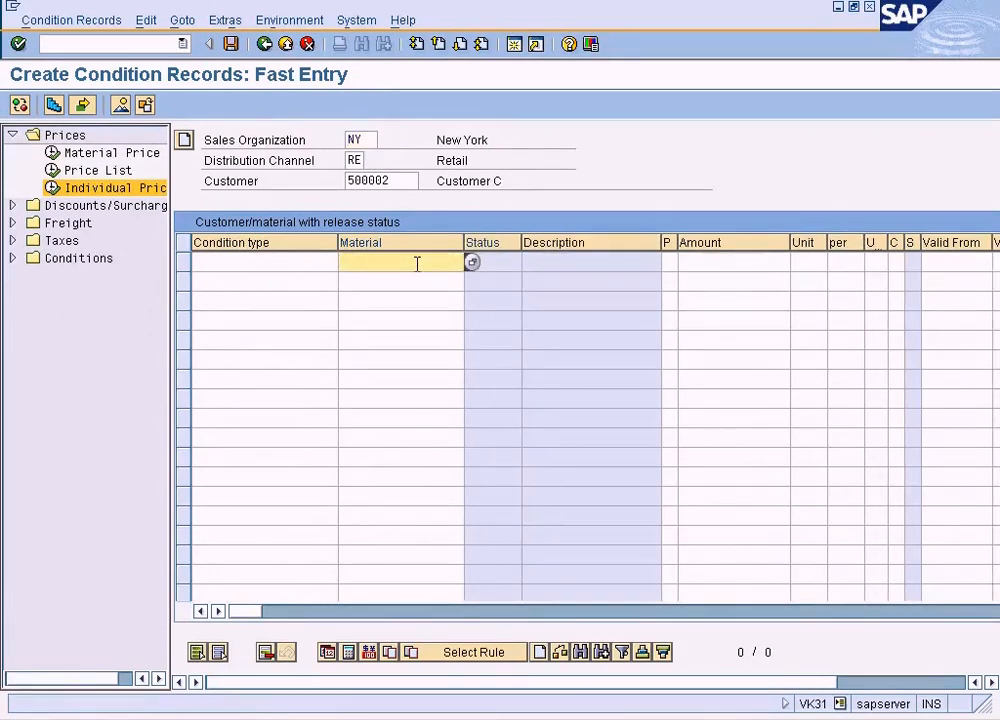
pyautogui.click(324, 262)
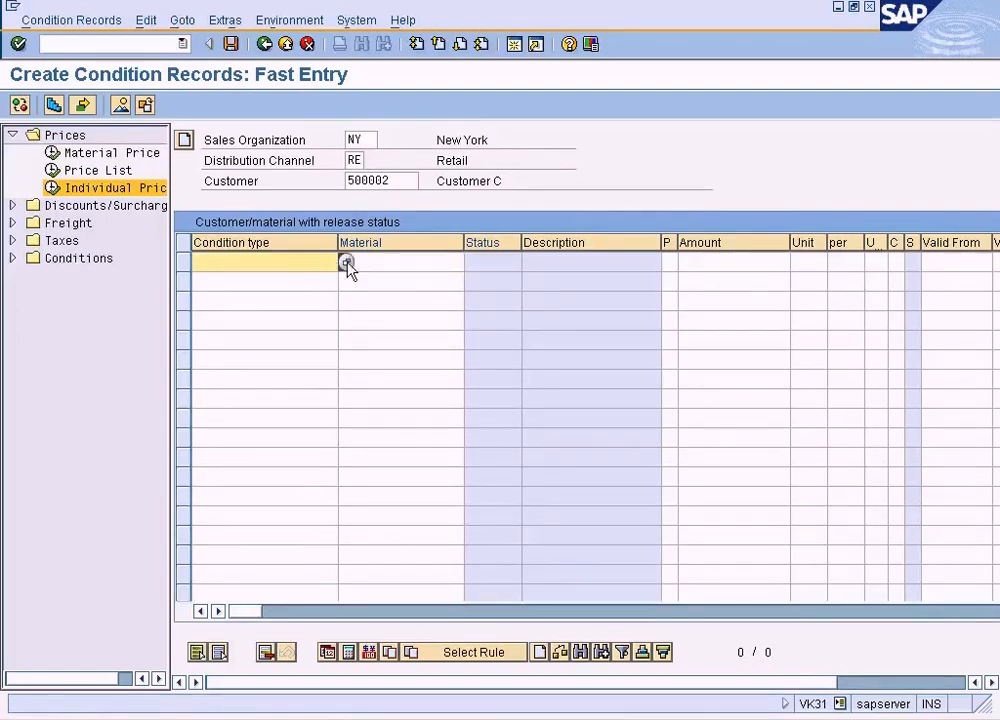
pyautogui.click(345, 263)
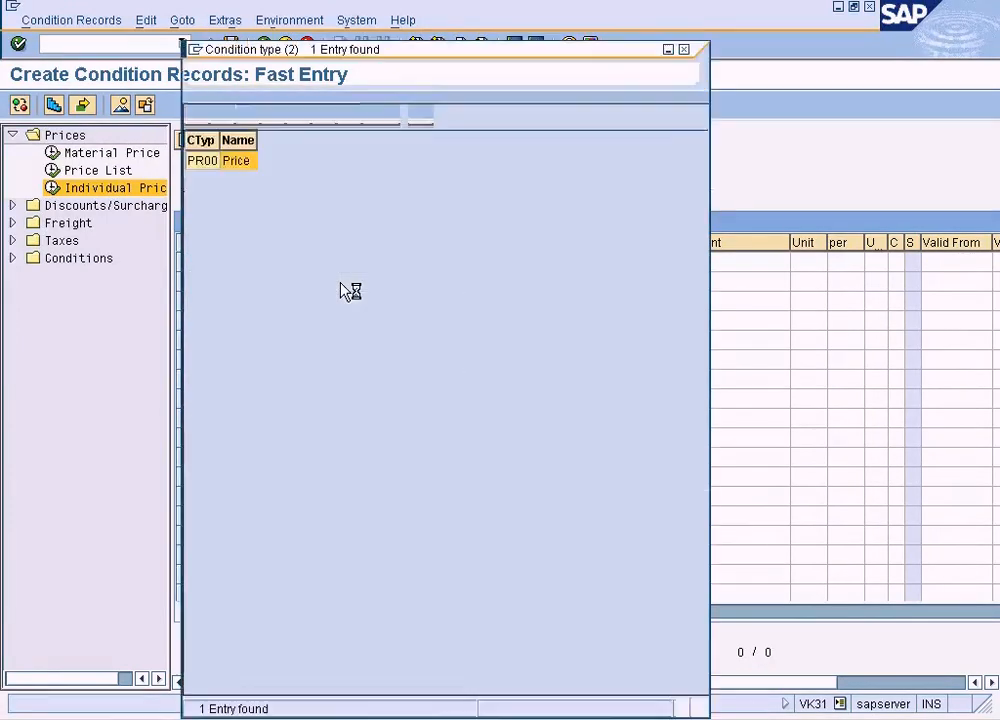
pyautogui.doubleClick(237, 160)
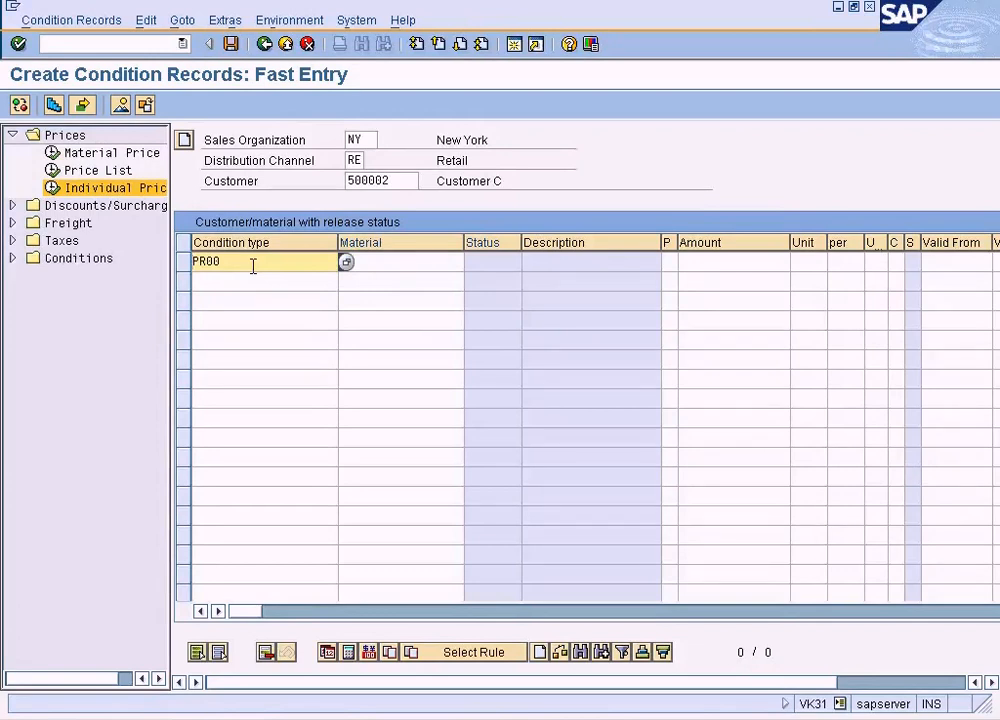
pyautogui.click(346, 262)
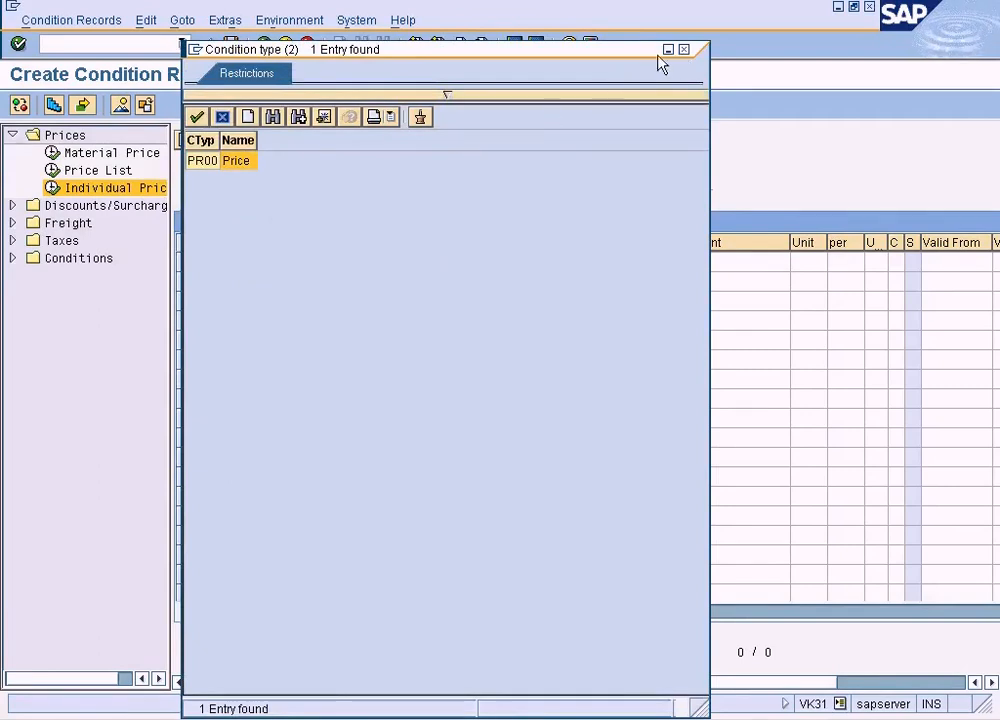
pyautogui.click(685, 50)
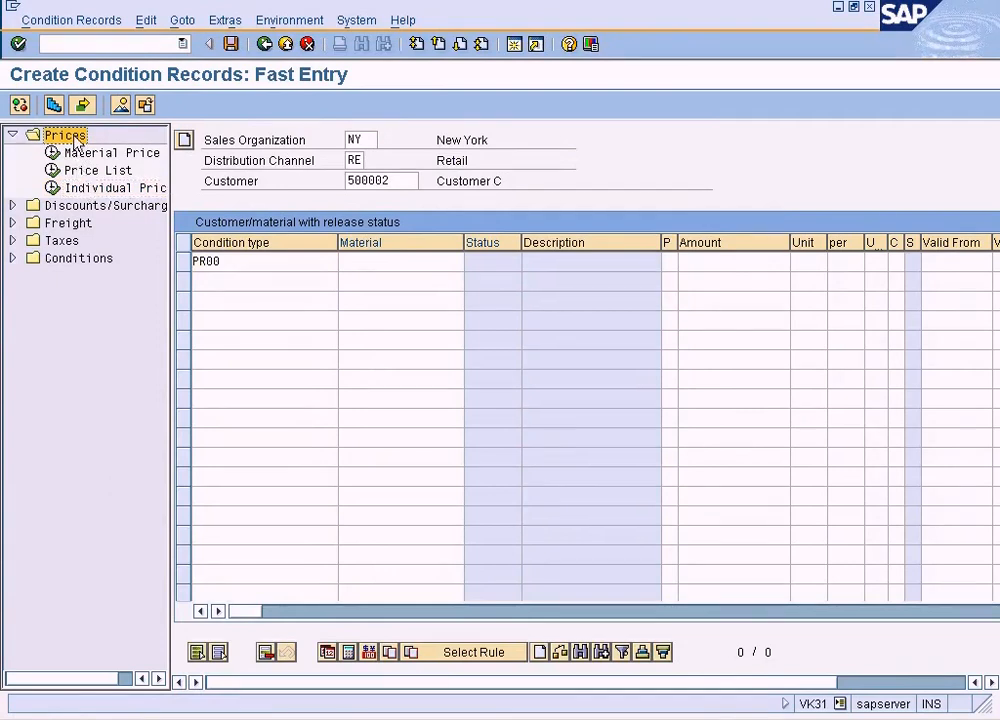
pyautogui.click(80, 190)
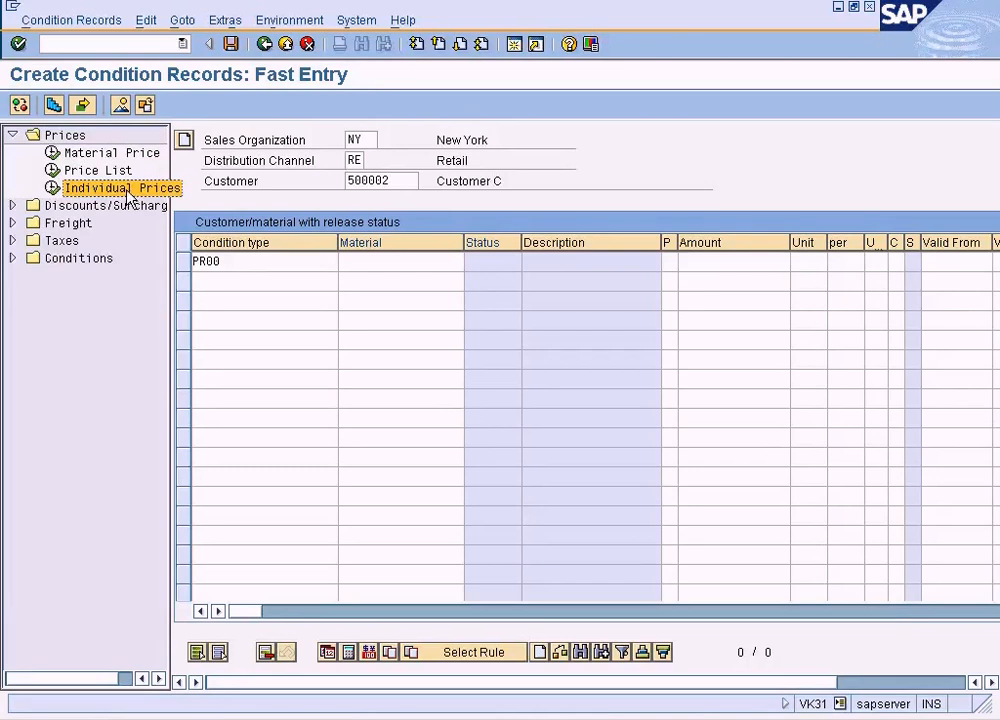
pyautogui.click(260, 263)
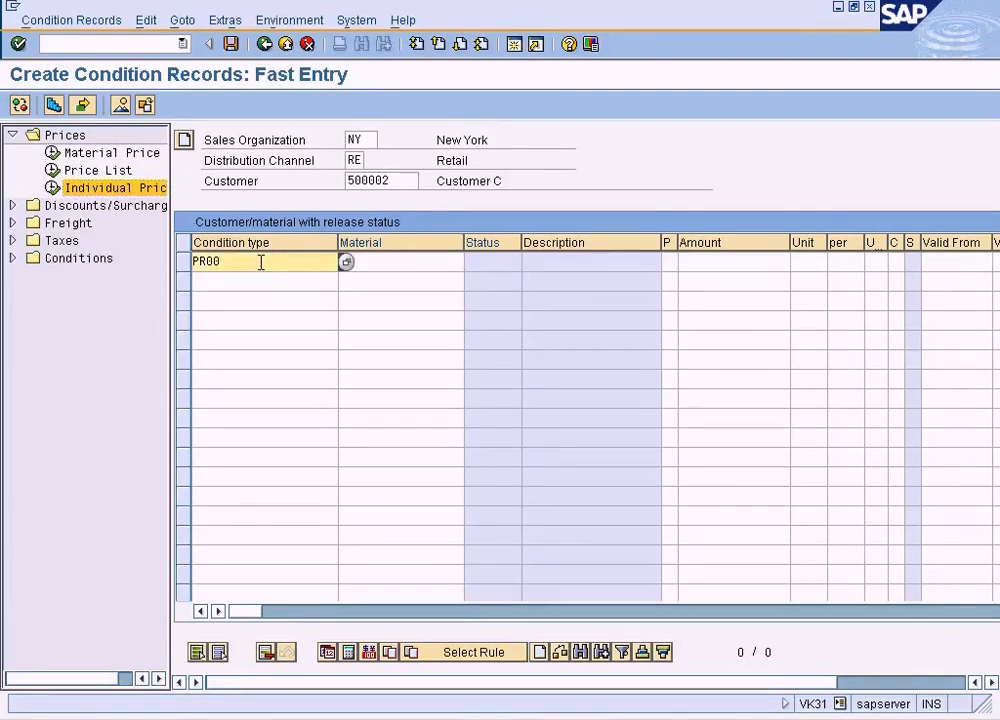
pyautogui.click(12, 258)
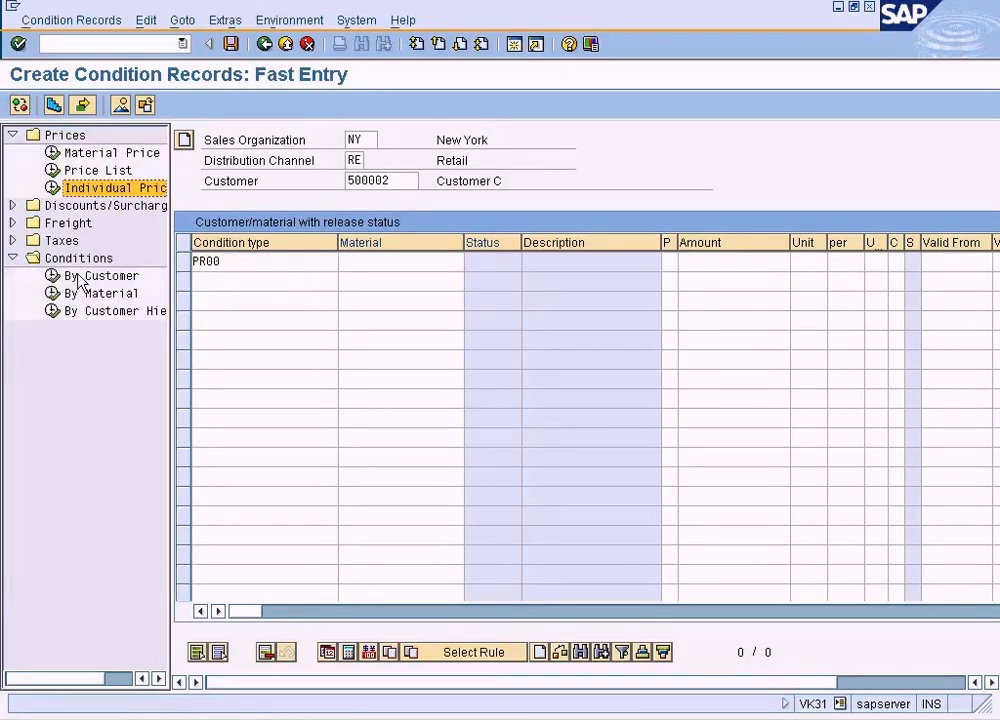
pyautogui.click(12, 258)
# - Add material 1247, found among the plant NY materials, with amount 10 to the PR00 row, and exit the condition record entry
pyautogui.click(378, 261)
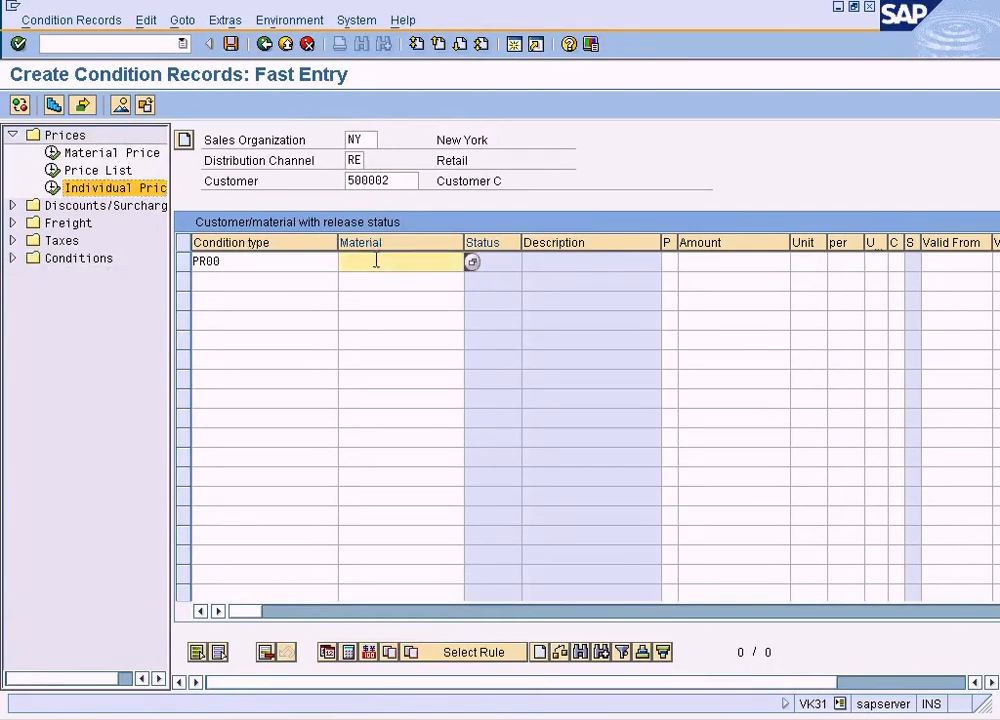
pyautogui.click(472, 262)
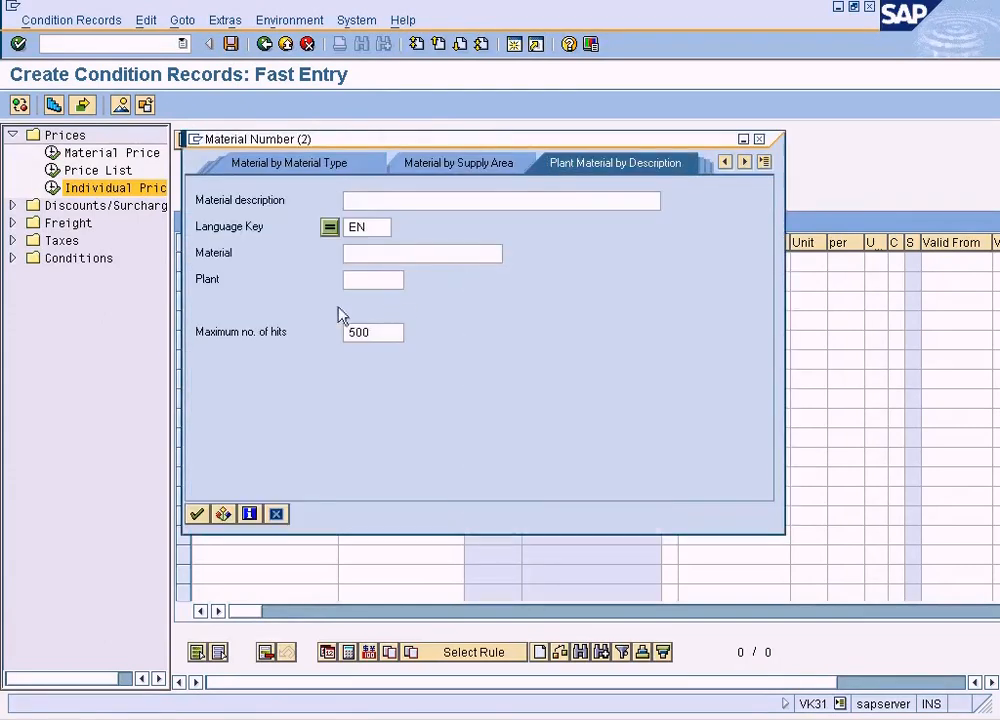
pyautogui.click(362, 281)
pyautogui.write('ny')
pyautogui.press('Return')
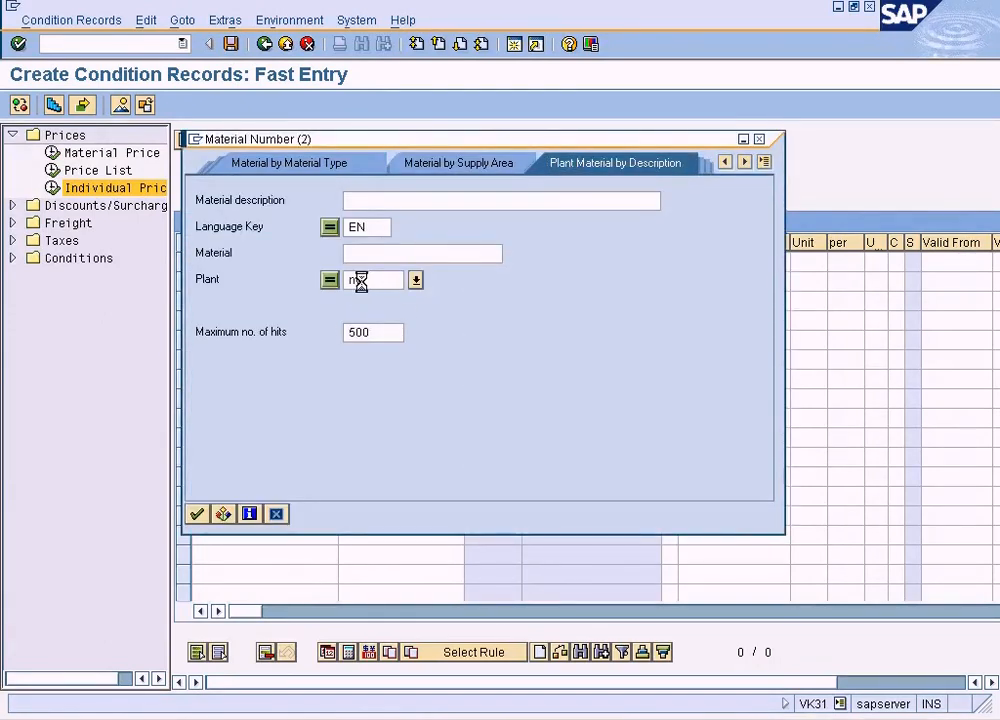
pyautogui.click(312, 120)
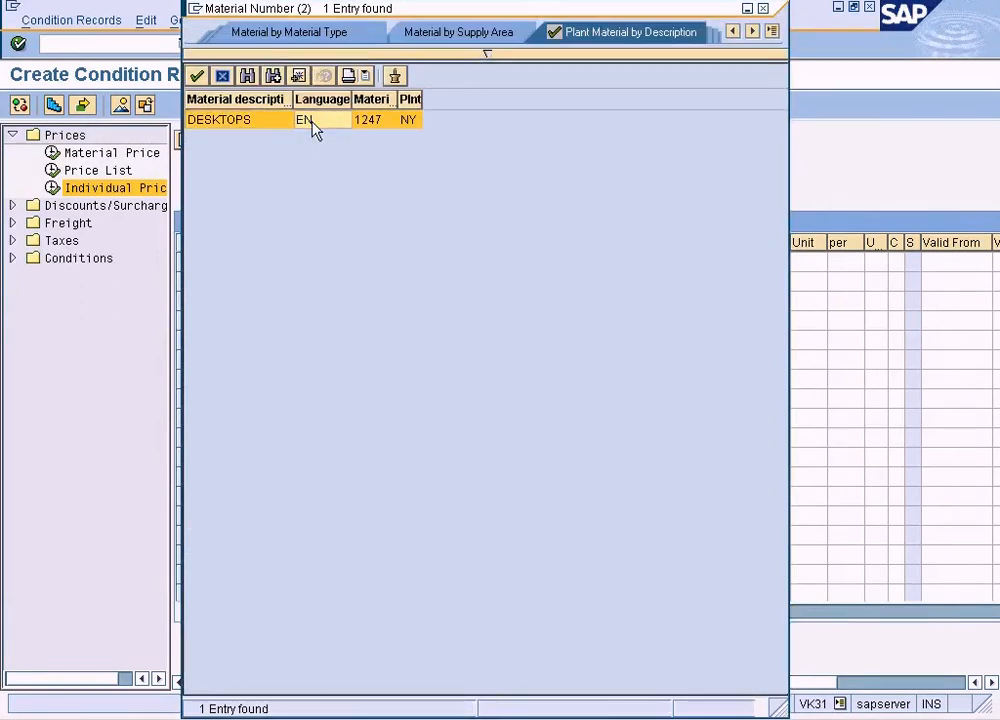
pyautogui.doubleClick(312, 121)
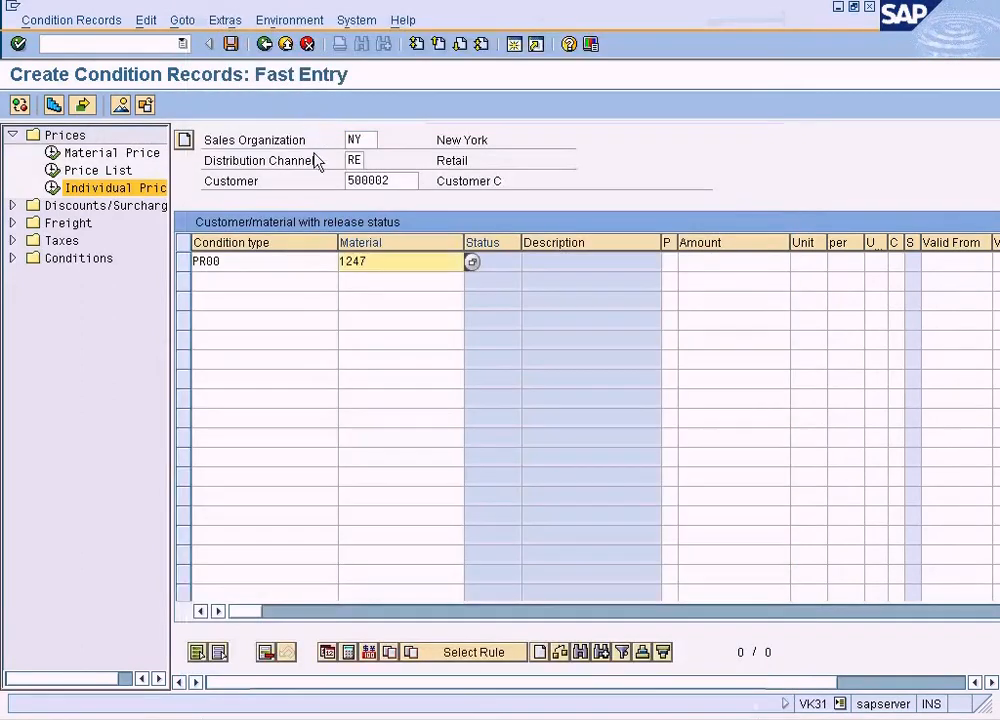
pyautogui.click(752, 264)
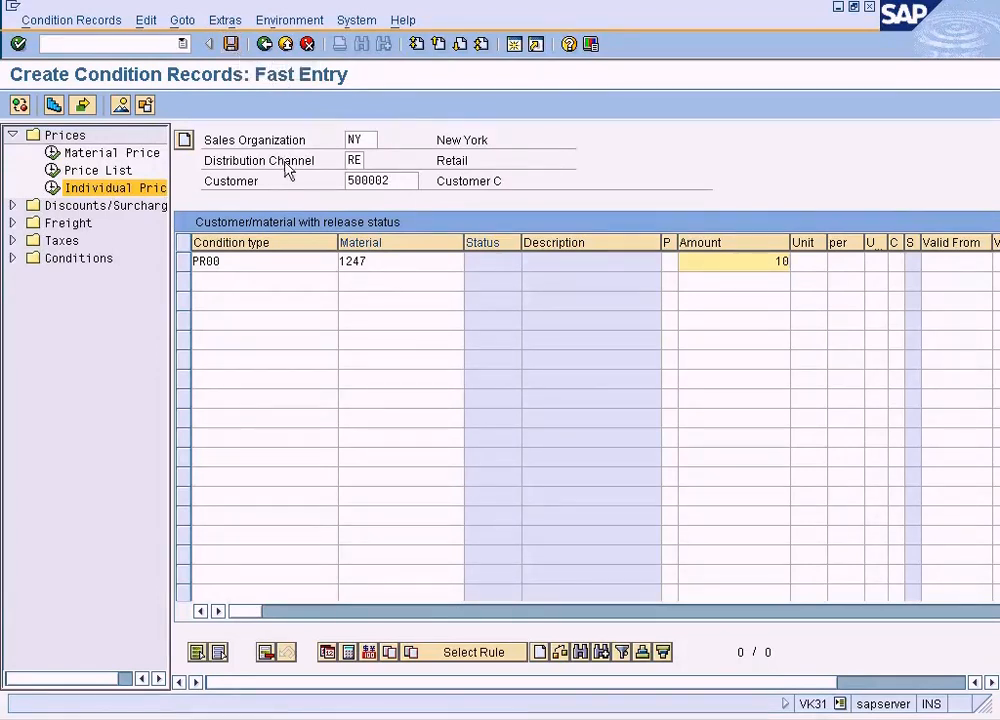
pyautogui.click(285, 44)
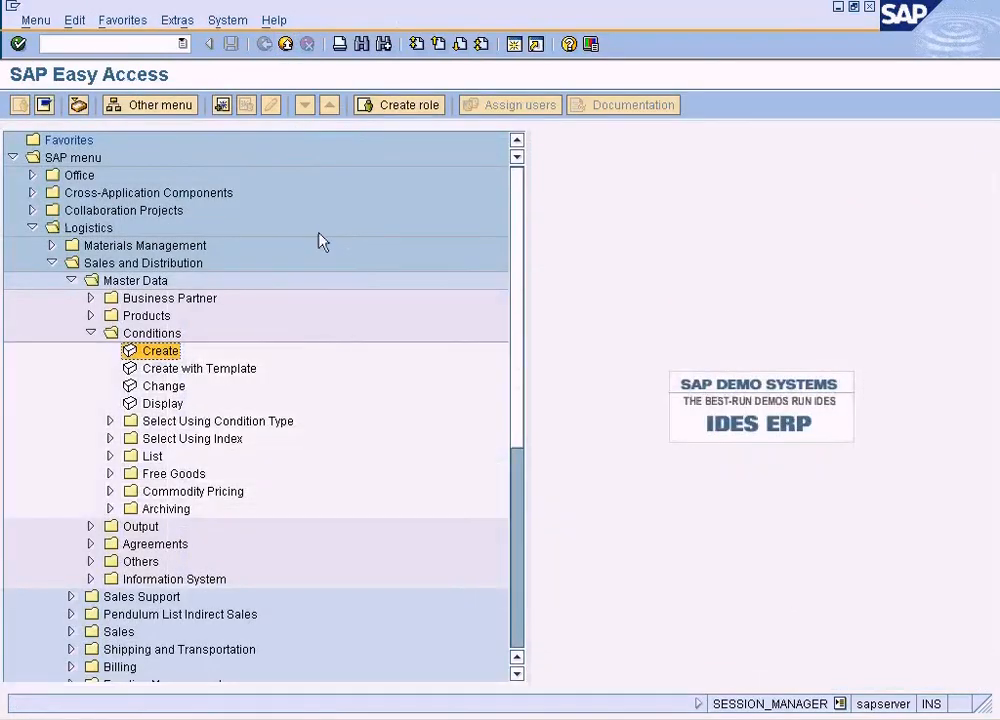
# - Display the existing individual price condition records for sales organization NY, distribution channel RE and condition type PR00
pyautogui.click(163, 406)
pyautogui.doubleClick(163, 406)
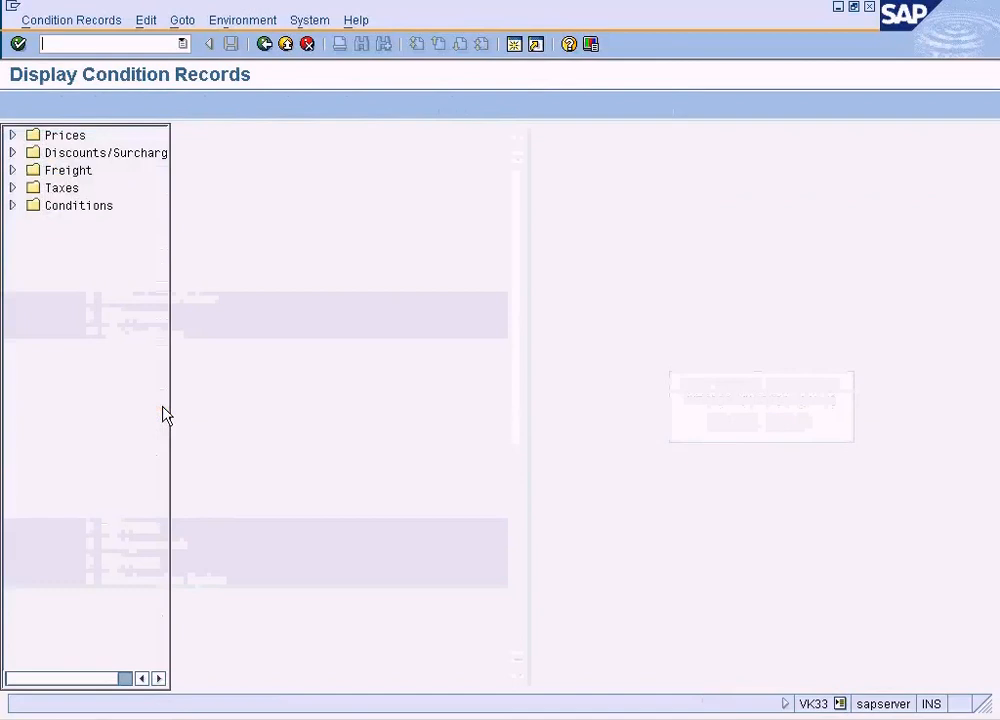
pyautogui.click(12, 134)
pyautogui.doubleClick(86, 190)
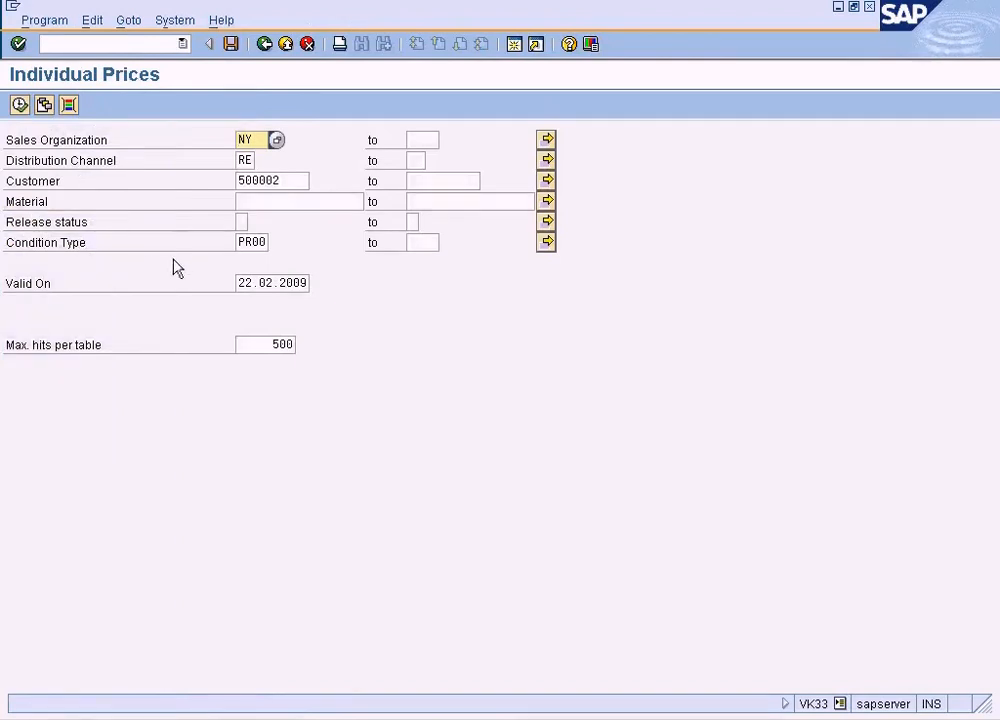
pyautogui.click(287, 179)
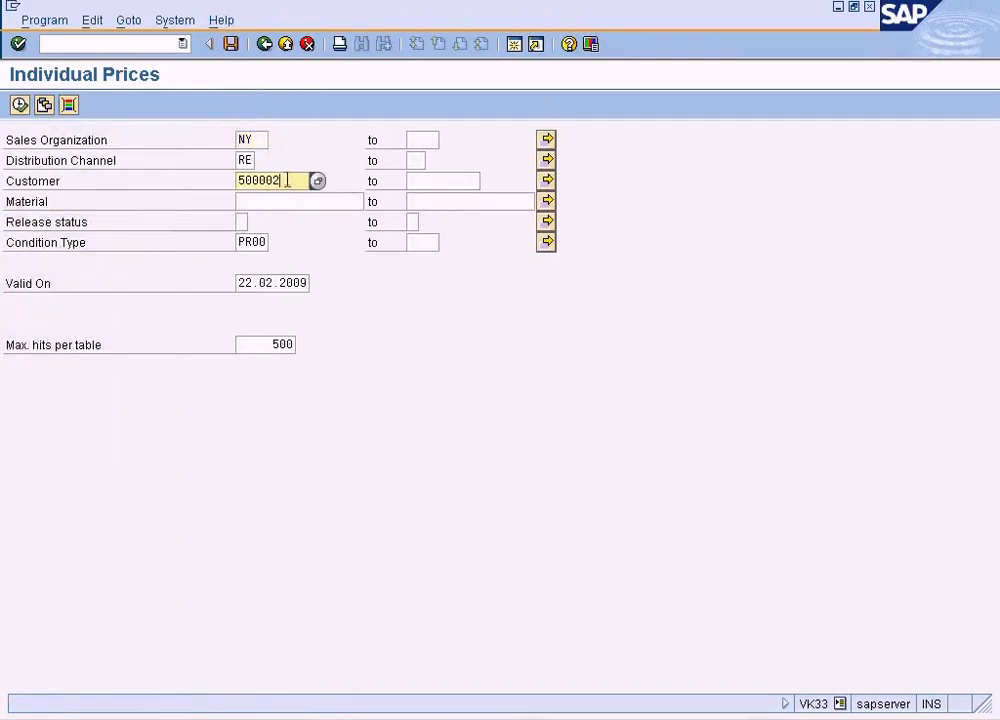
pyautogui.click(255, 244)
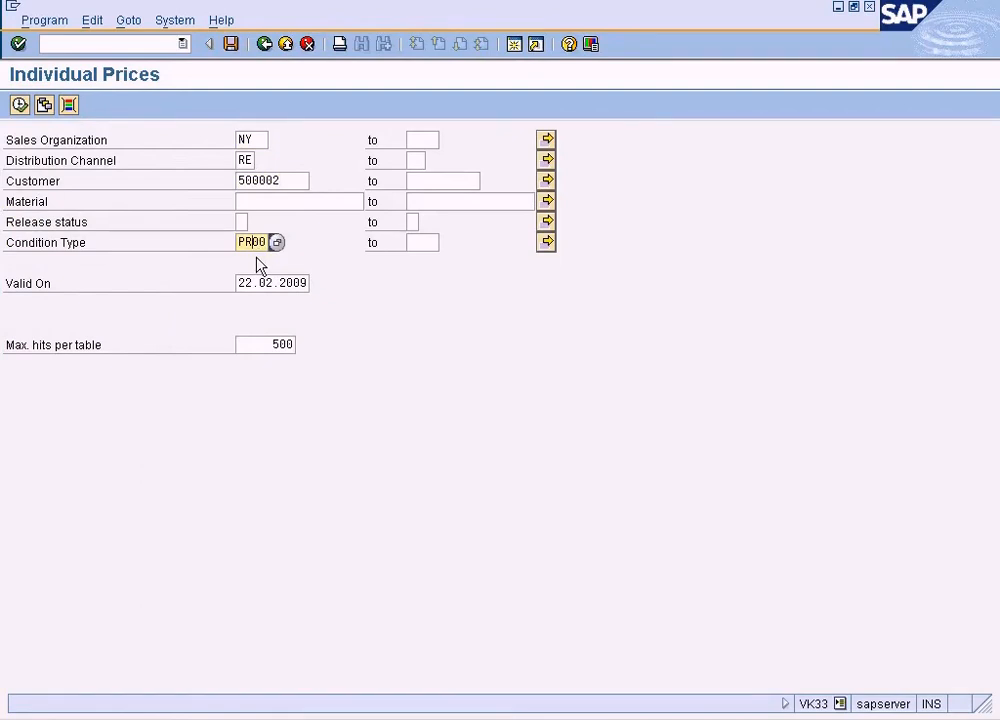
pyautogui.click(273, 202)
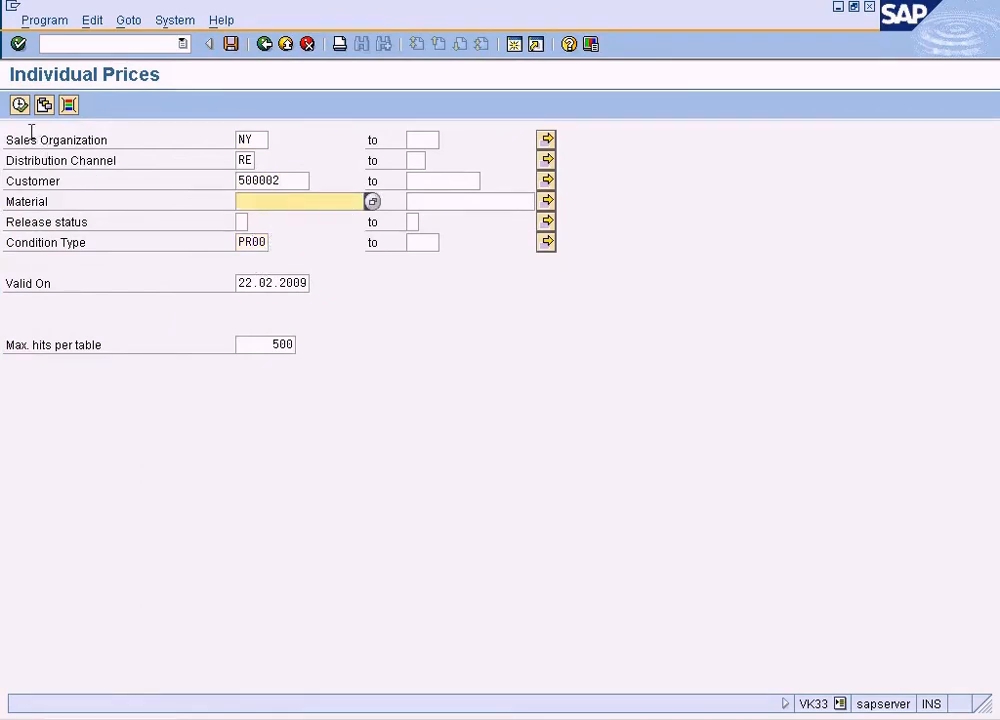
pyautogui.click(19, 104)
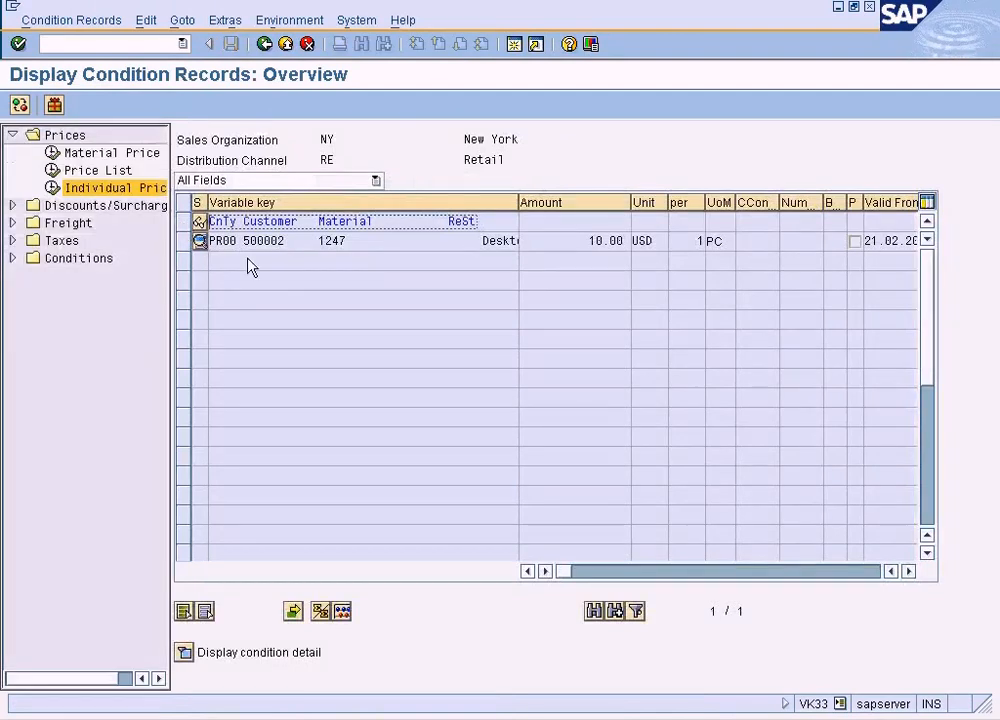
# - Examine the amount, currency unit and validity dates of the PR00 record for material 1247, widening the Valid to column
pyautogui.click(322, 241)
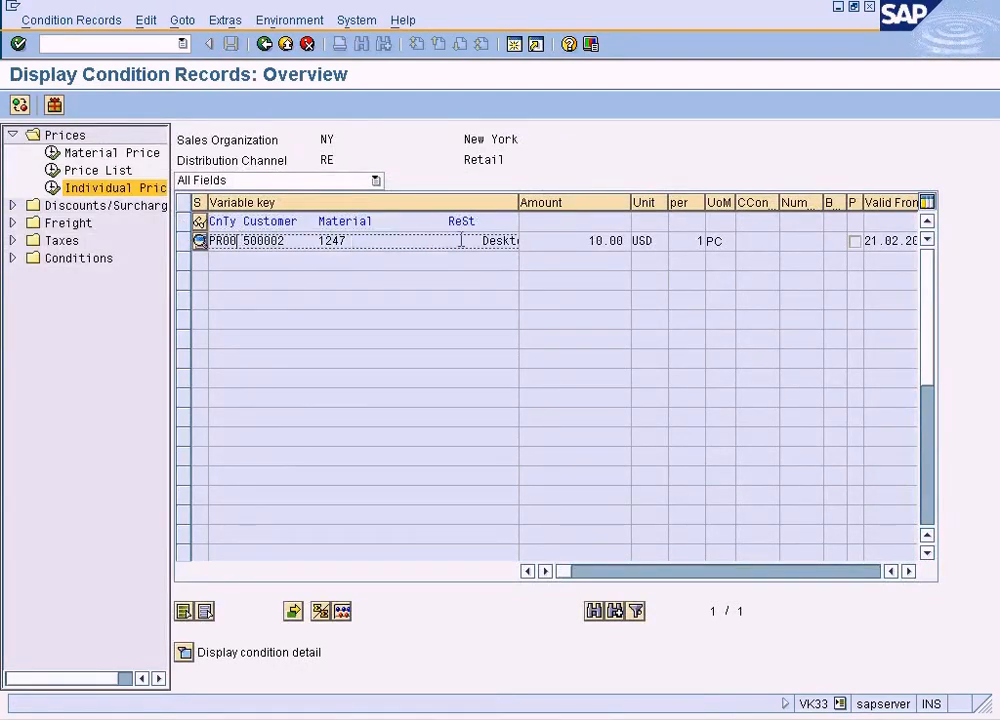
pyautogui.click(643, 241)
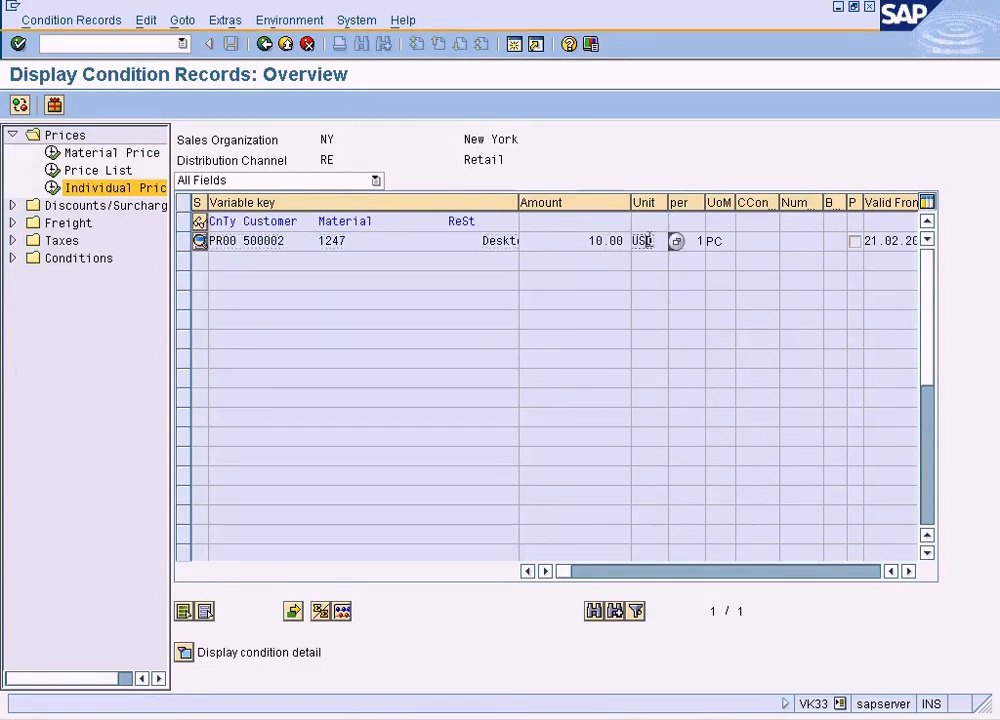
pyautogui.click(694, 241)
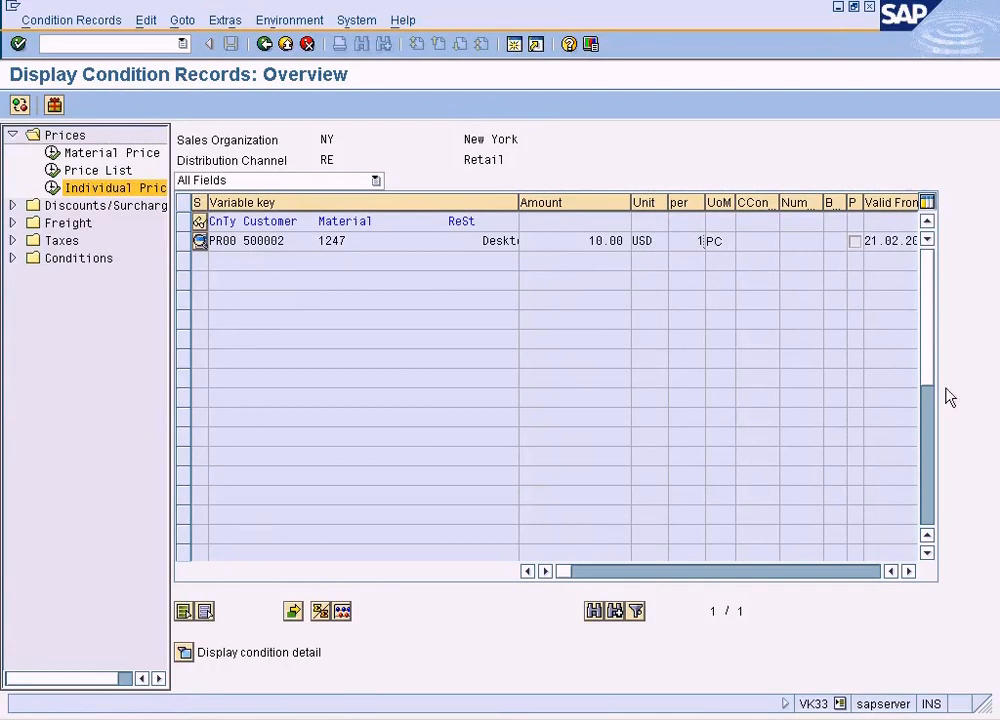
pyautogui.click(908, 571)
pyautogui.click(908, 571)
pyautogui.click(908, 571)
pyautogui.click(717, 241)
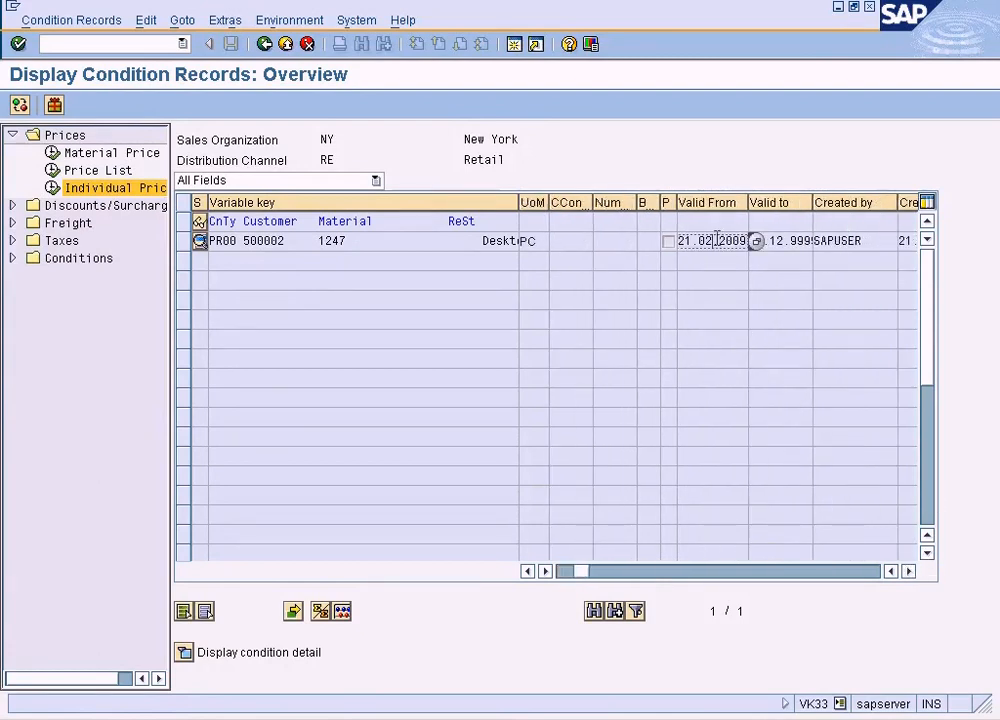
pyautogui.click(819, 202)
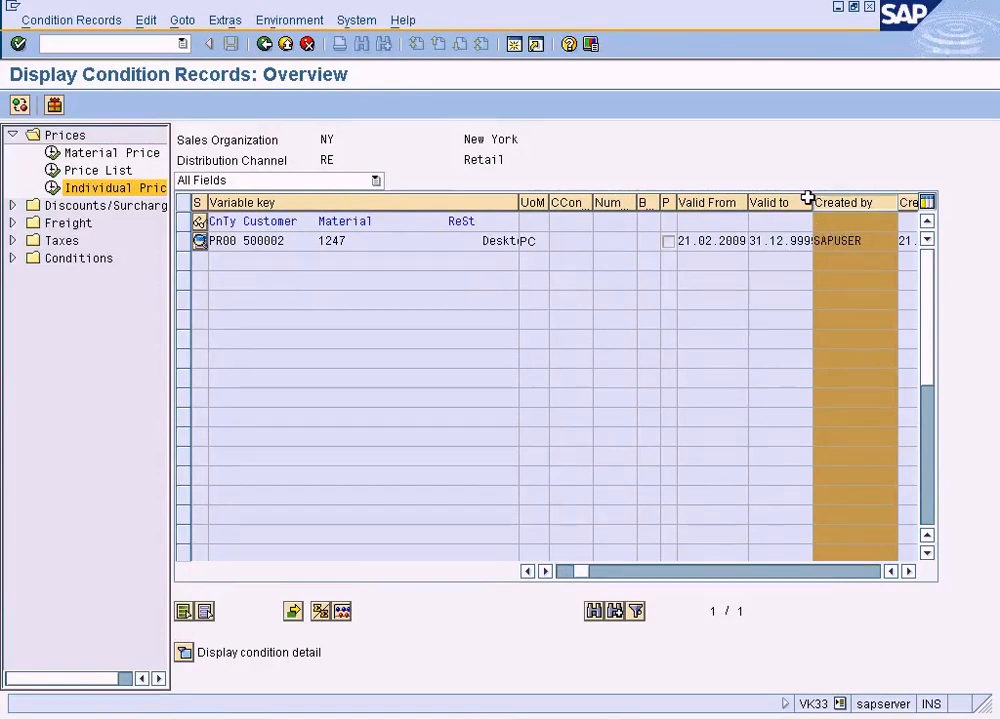
pyautogui.moveTo(809, 200); pyautogui.dragTo(749, 240)
pyautogui.click(797, 240)
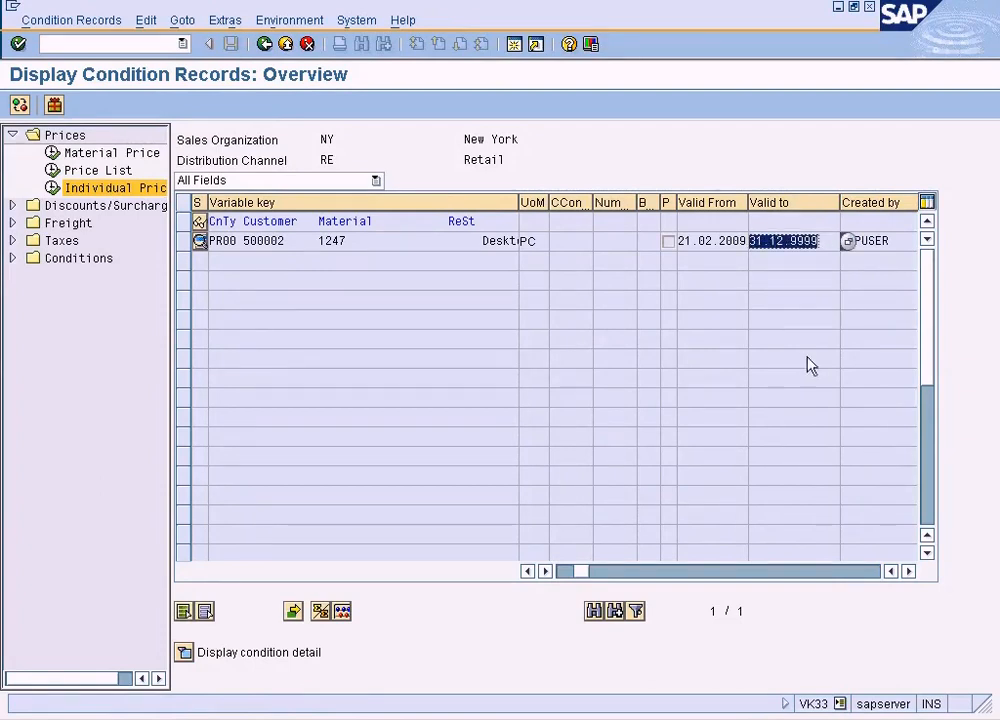
pyautogui.click(908, 571)
pyautogui.click(908, 571)
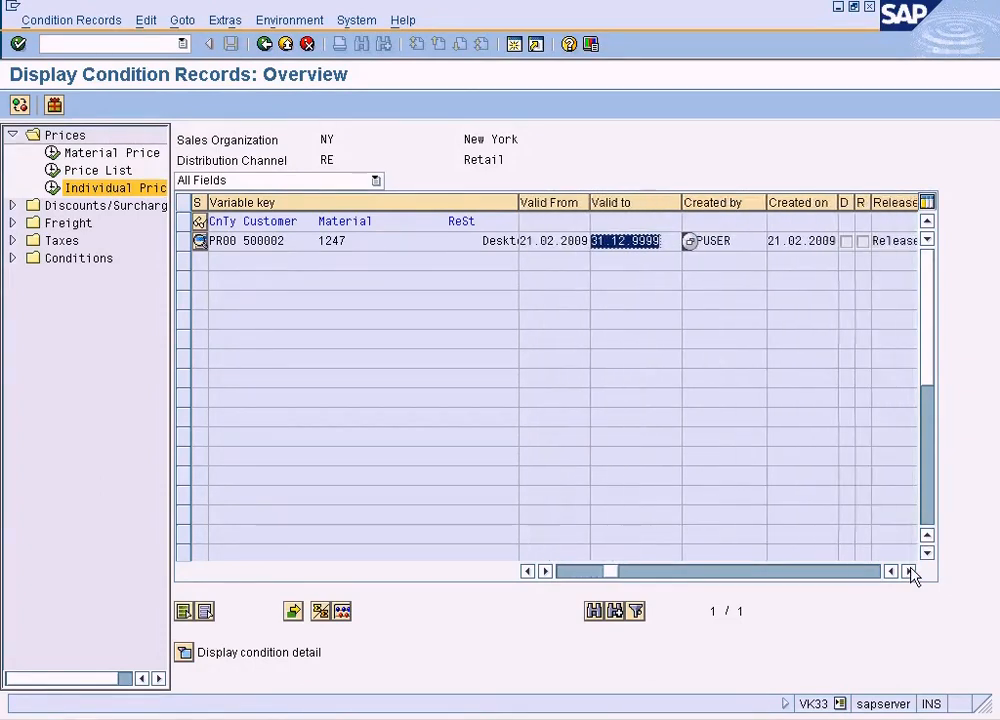
# - Examine the remaining columns of the PR00 condition record for material 1247, and switch to the quotation's item conditions
pyautogui.click(908, 571)
pyautogui.click(908, 571)
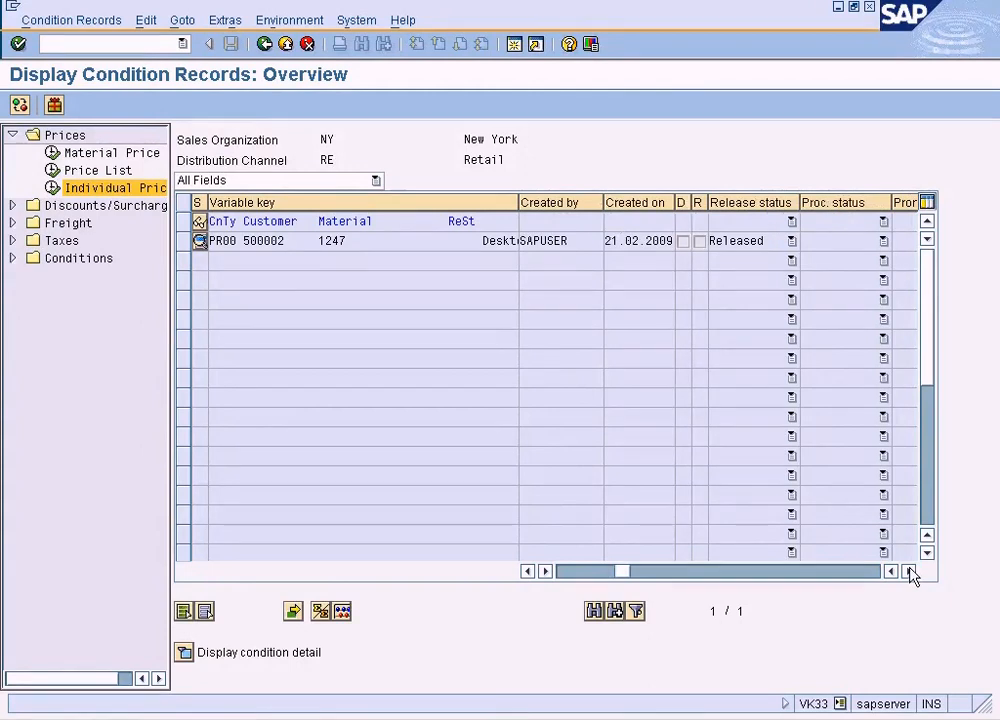
pyautogui.click(568, 571)
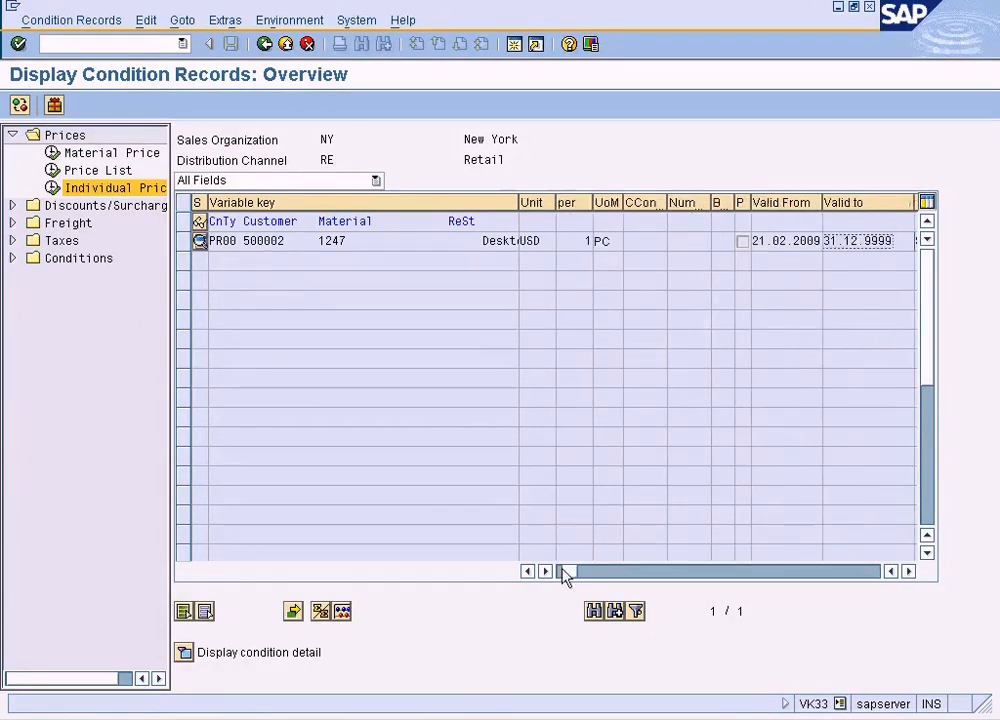
pyautogui.click(540, 571)
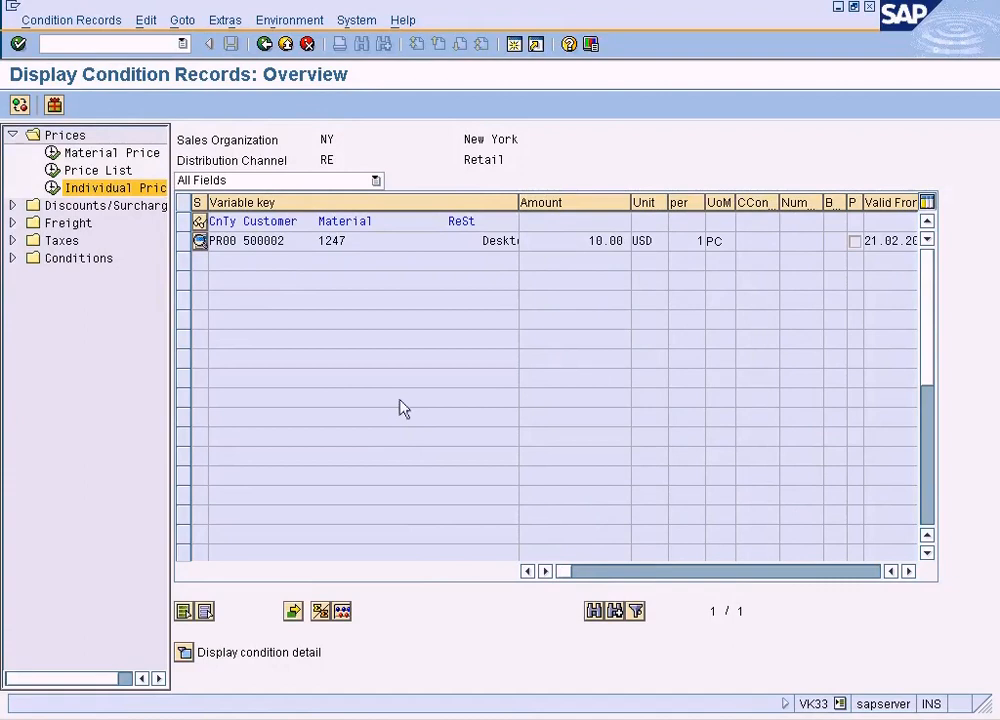
pyautogui.click(368, 705)
pyautogui.click(395, 692)
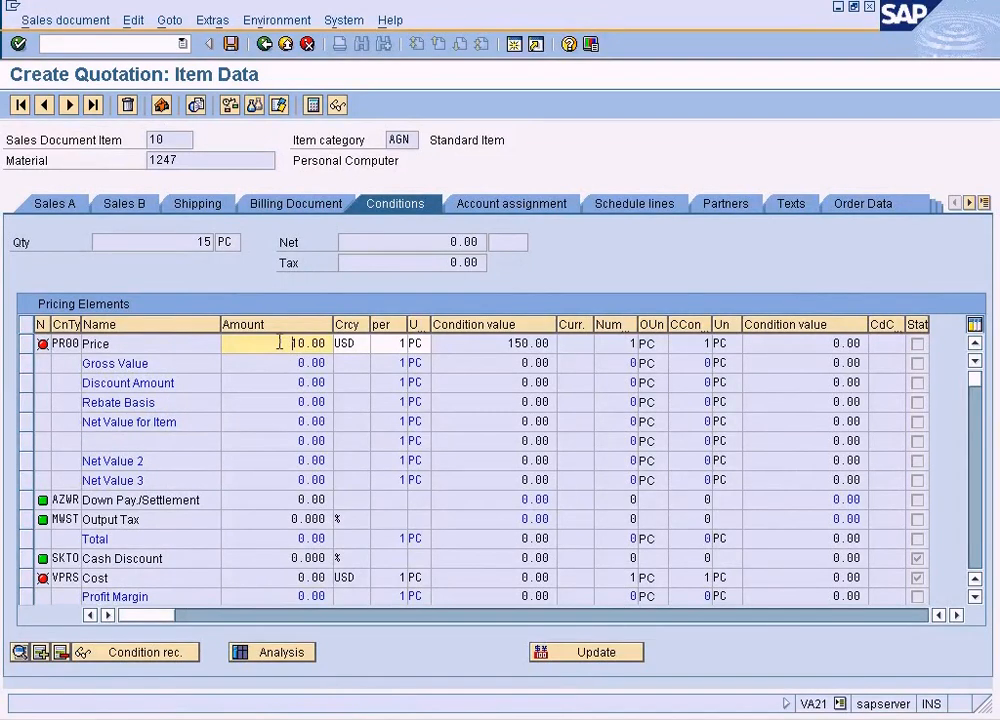
# - Switch back to the condition records overview and check the amount of the PR00 record for material 1247
pyautogui.click(448, 716)
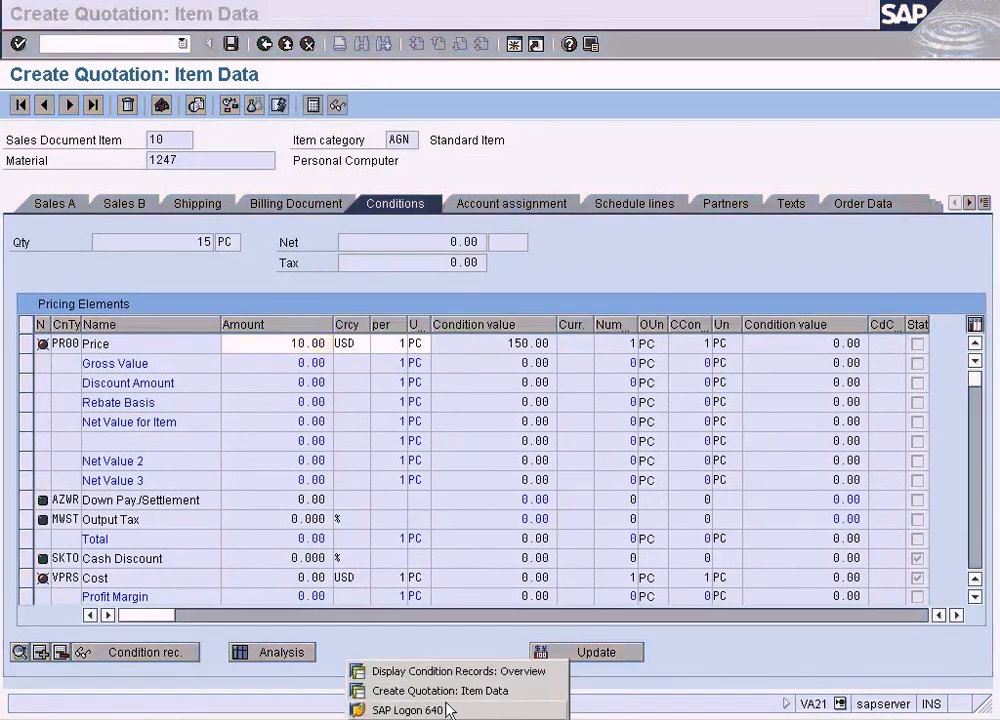
pyautogui.click(447, 676)
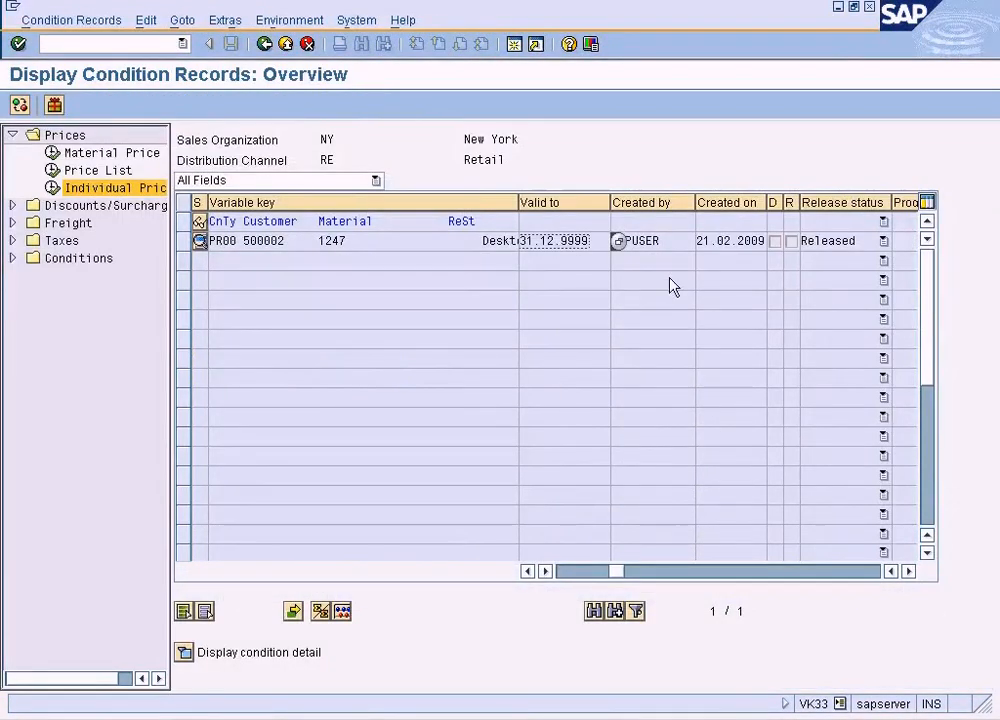
pyautogui.click(505, 241)
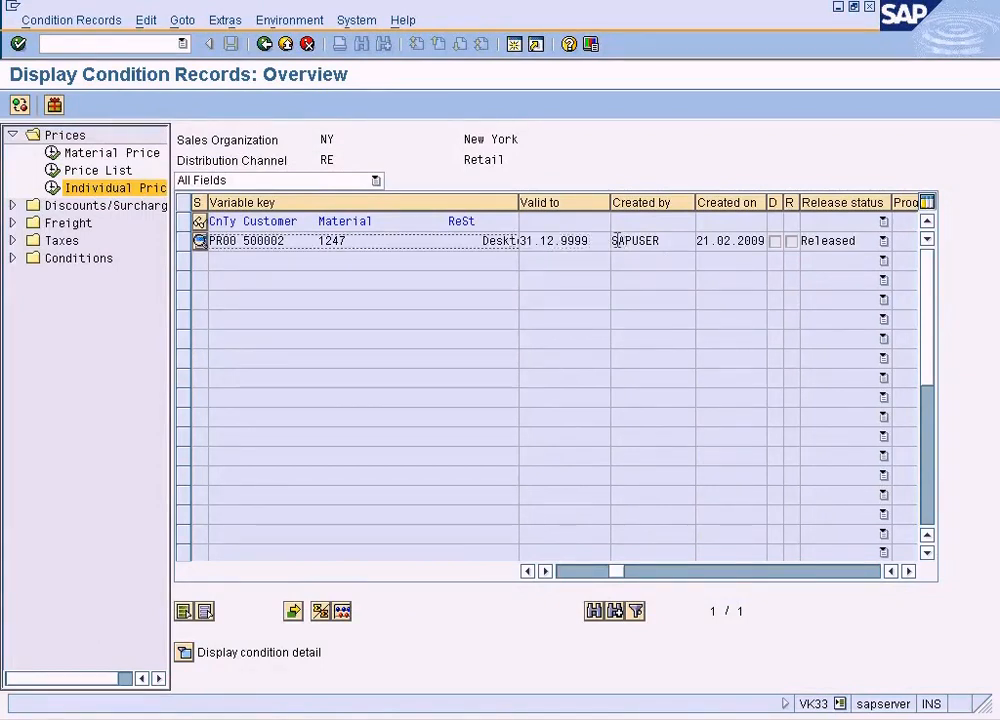
pyautogui.click(570, 571)
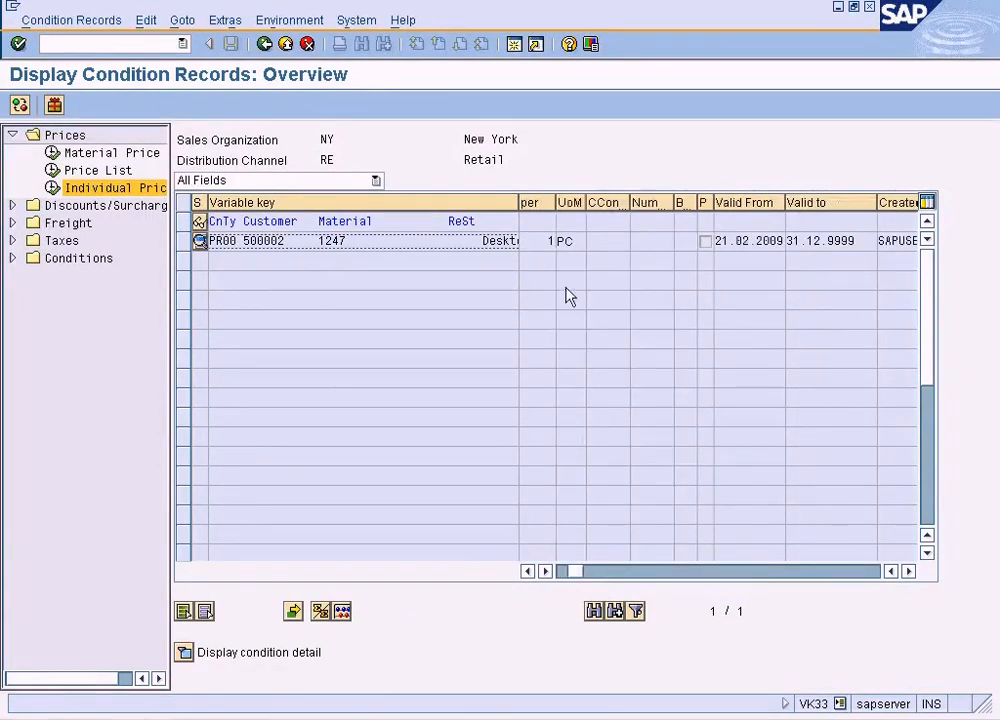
pyautogui.click(528, 571)
pyautogui.click(528, 571)
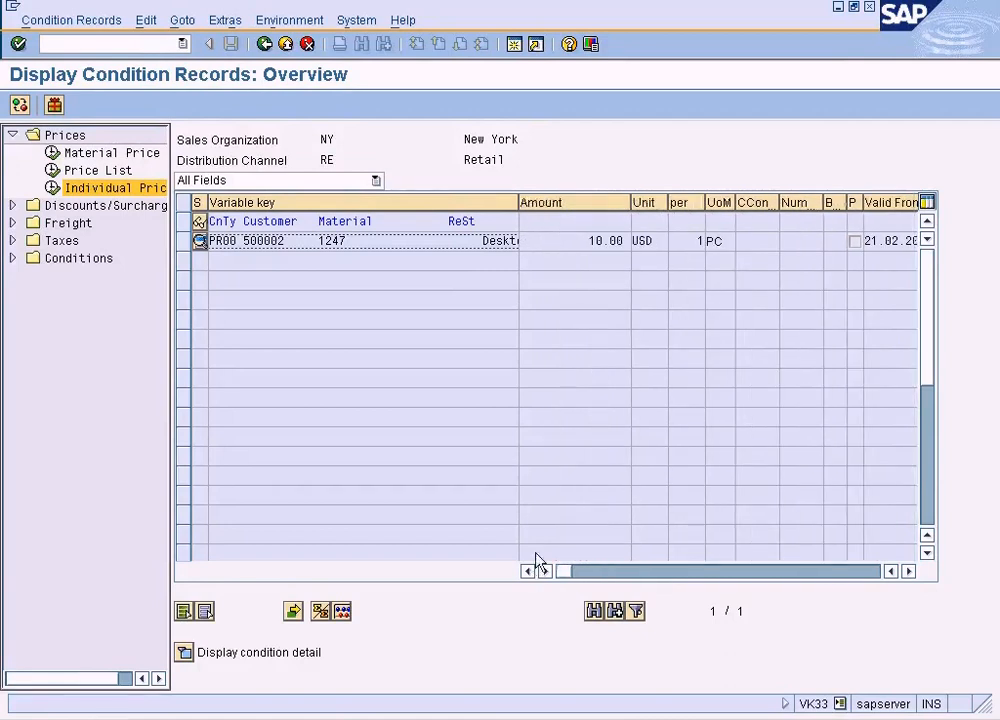
pyautogui.moveTo(577, 242); pyautogui.dragTo(629, 243)
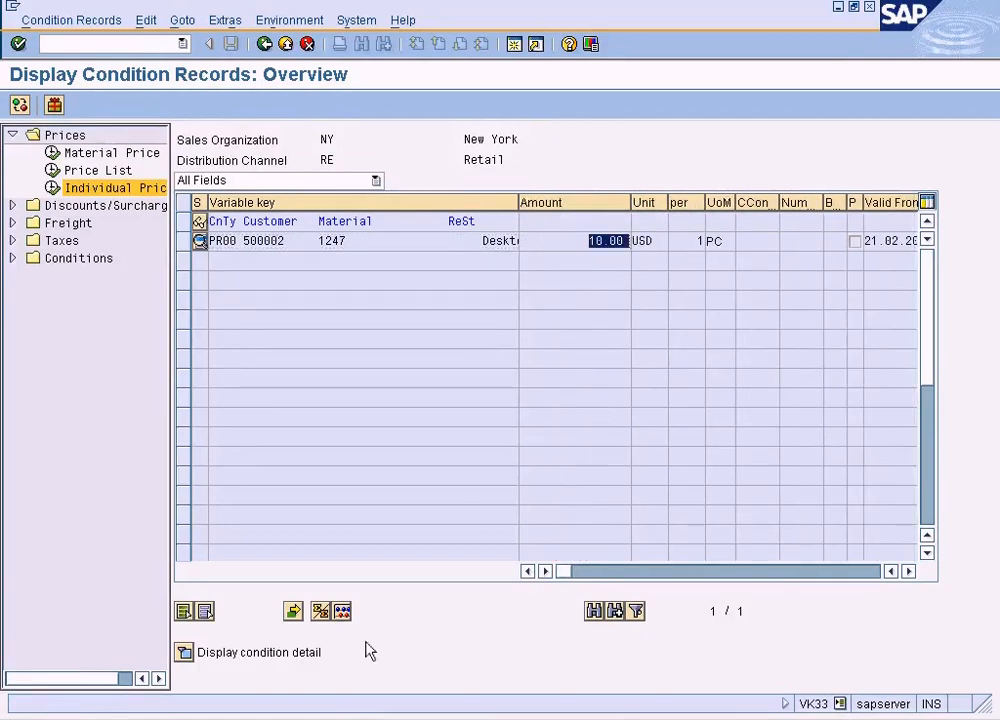
# - Return to the quotation's item data and examine the status and amounts of the PR00 price and VPRS cost conditions
pyautogui.click(423, 718)
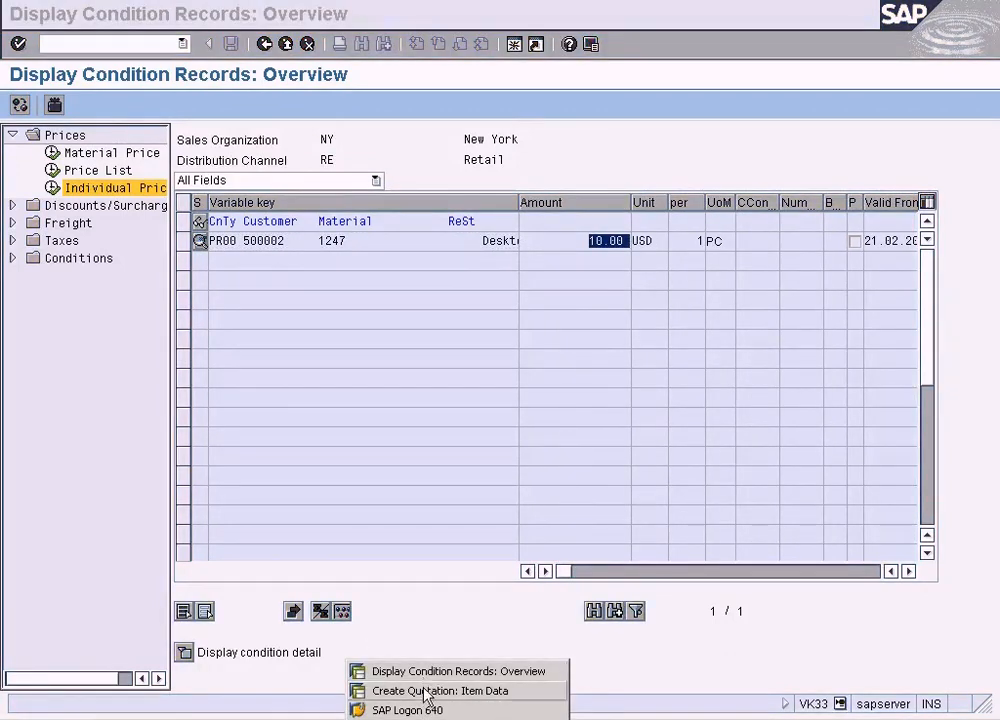
pyautogui.click(424, 691)
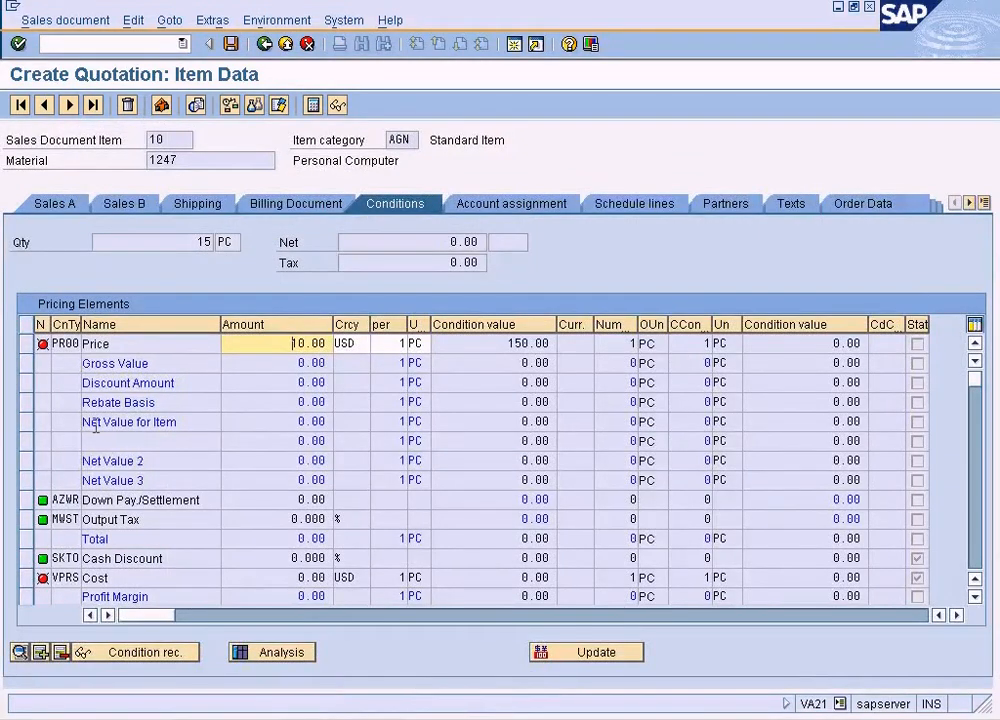
pyautogui.moveTo(46, 347)
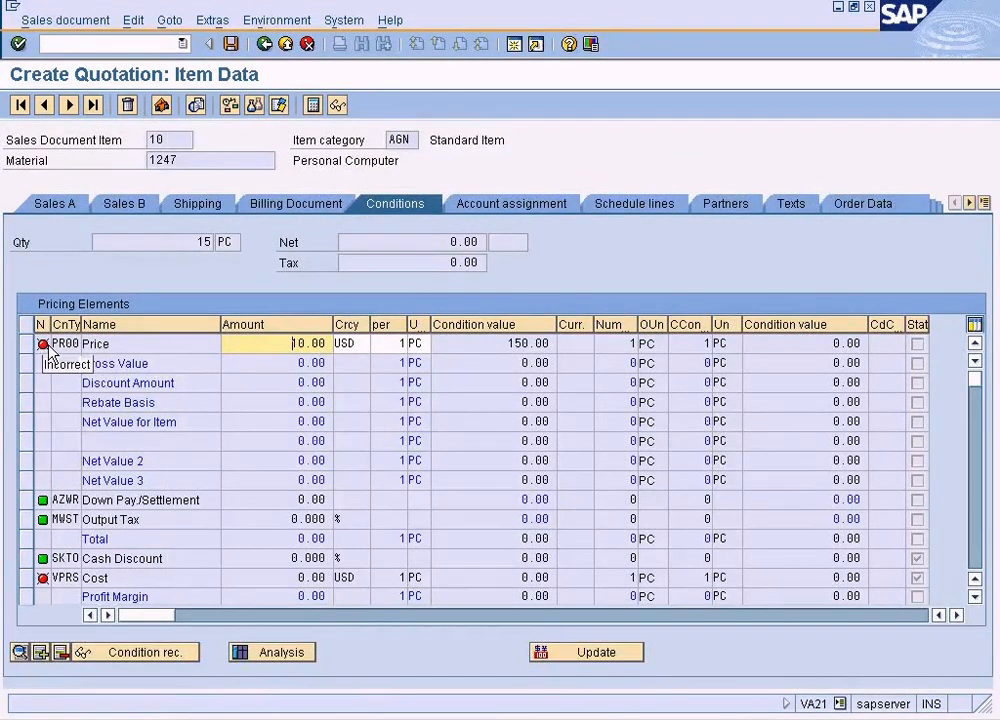
pyautogui.click(66, 580)
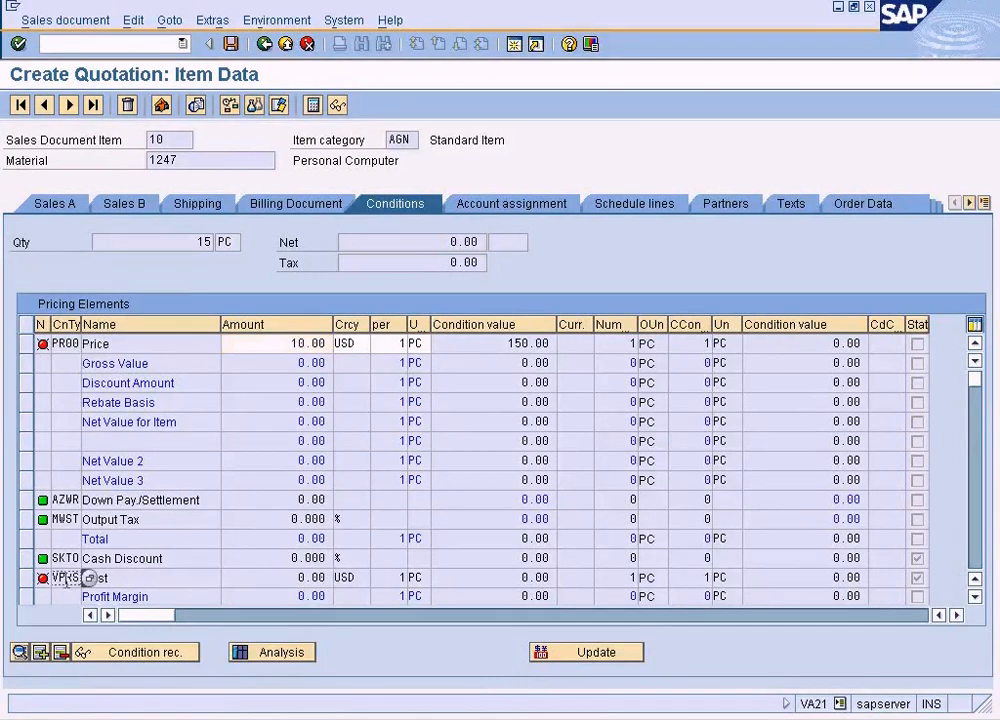
pyautogui.click(116, 578)
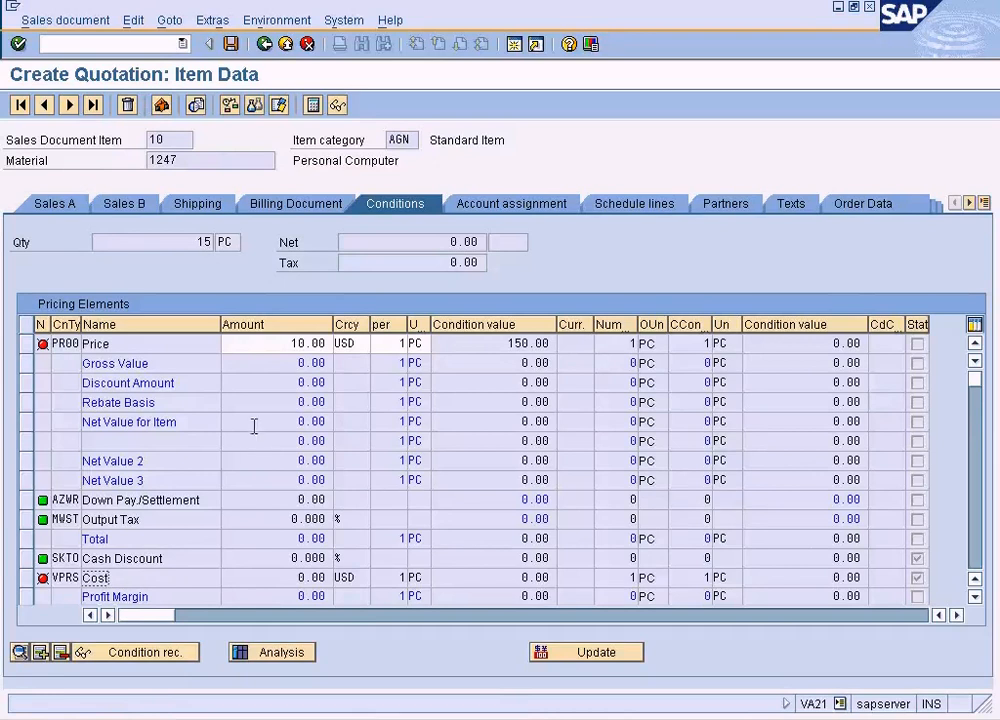
pyautogui.moveTo(270, 346); pyautogui.dragTo(322, 346)
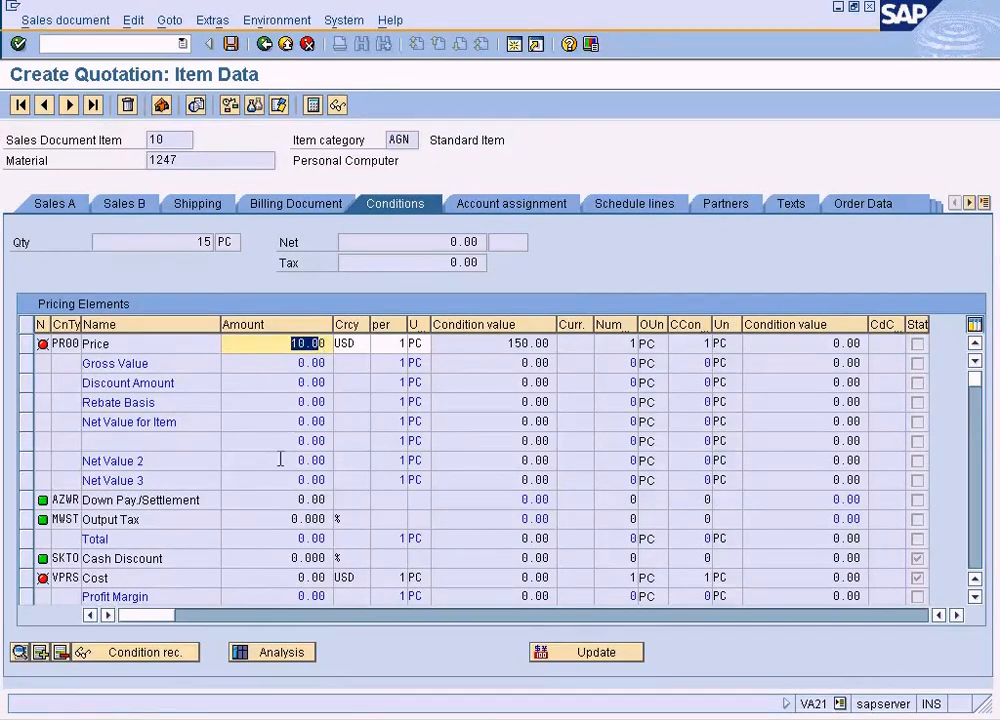
pyautogui.click(165, 576)
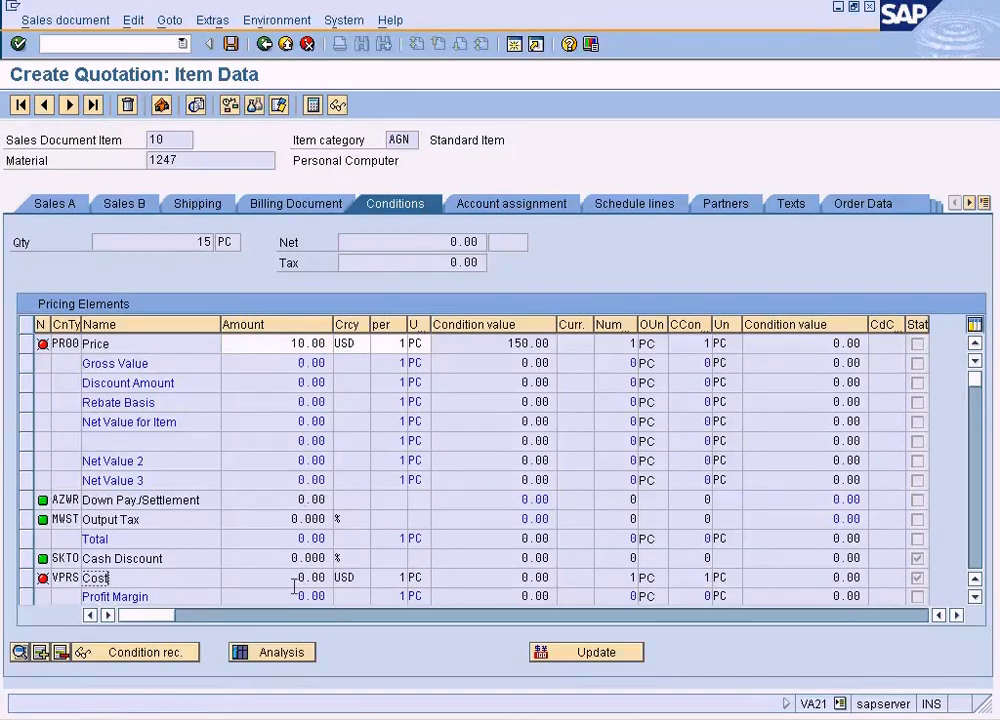
pyautogui.moveTo(290, 577); pyautogui.dragTo(324, 577)
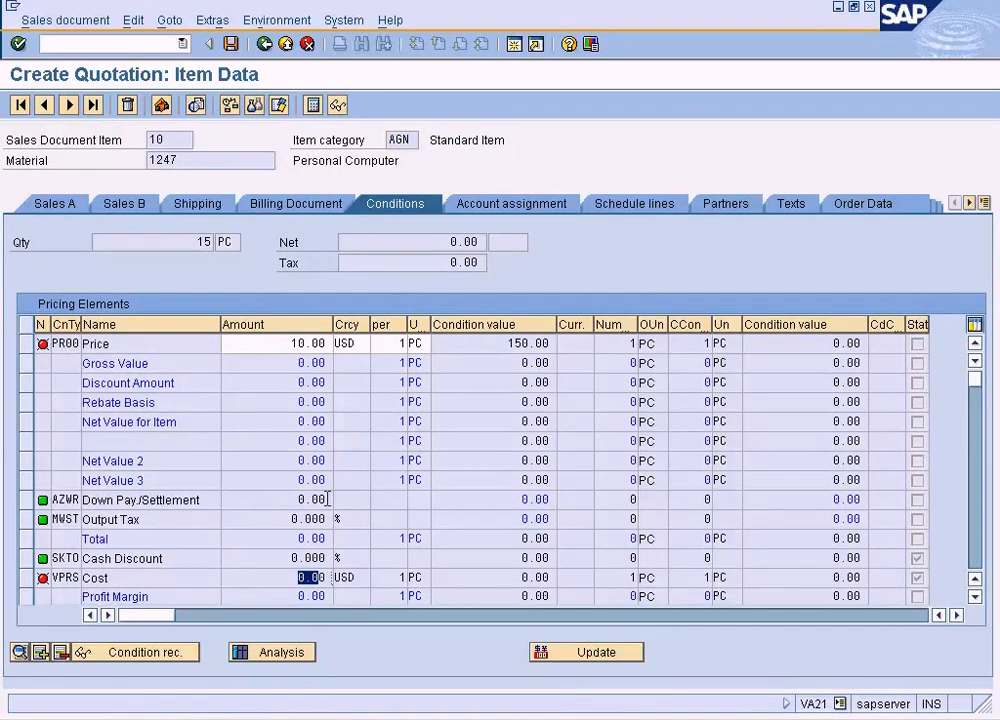
pyautogui.click(150, 576)
pyautogui.click(182, 160)
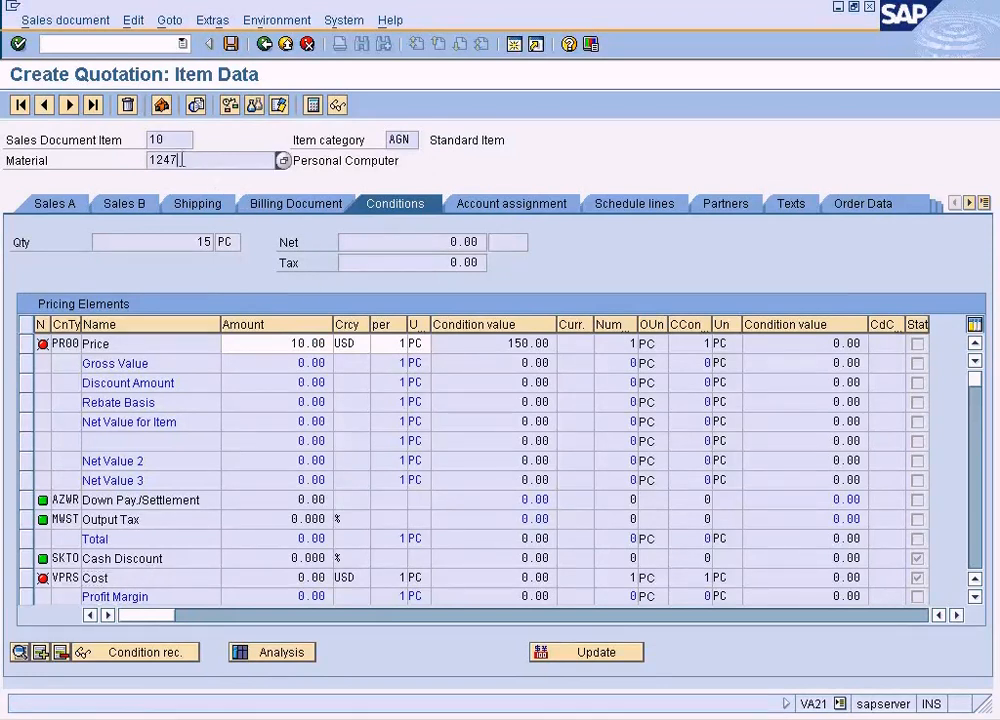
# - In a new session, check the existing views of material 1247 in Change Material (MM02), and leave the transaction
pyautogui.click(513, 45)
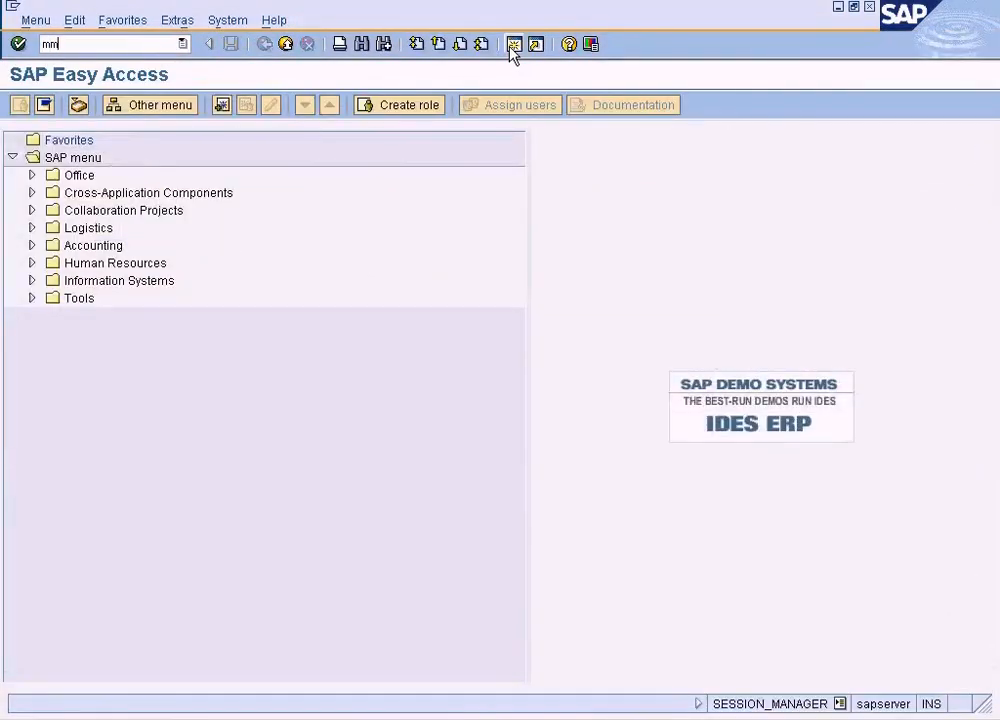
pyautogui.press('Return')
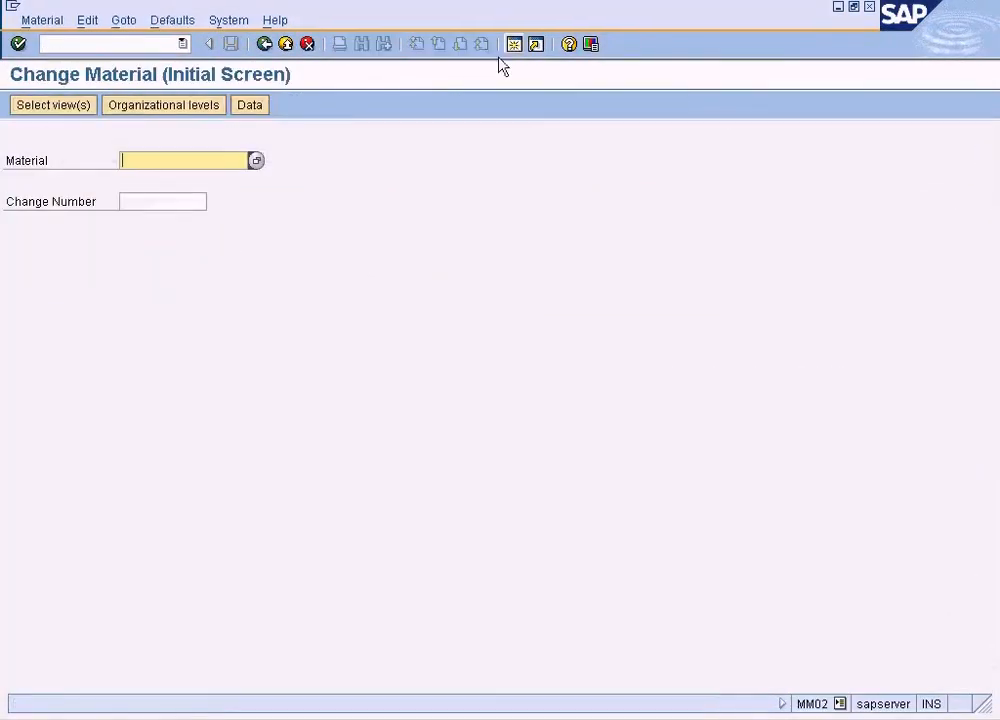
pyautogui.write('1247')
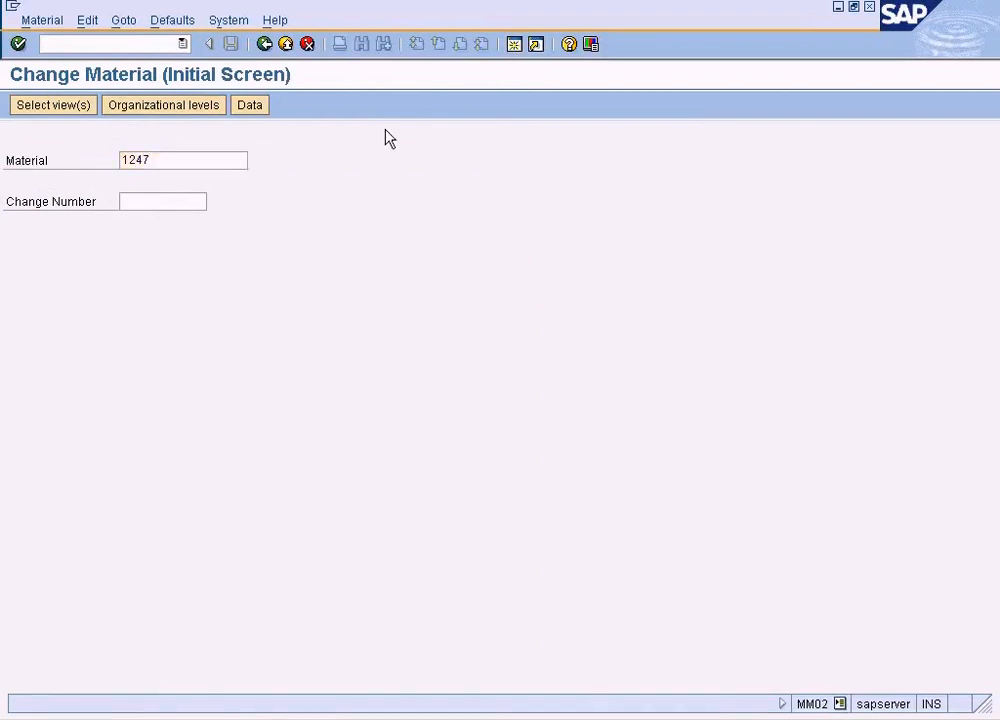
pyautogui.press('Return')
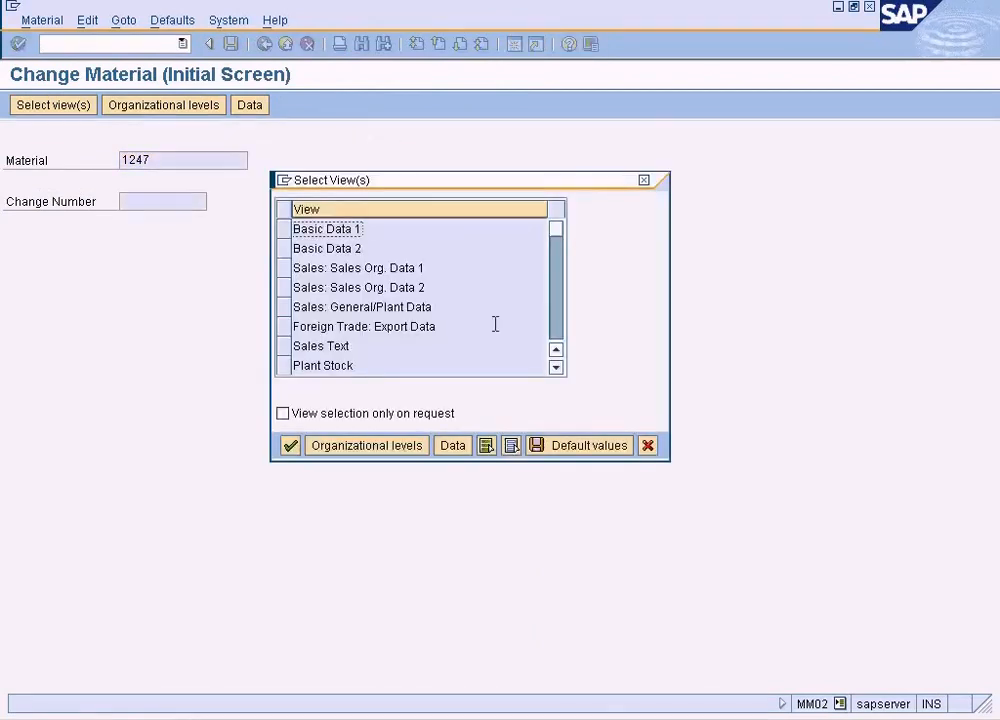
pyautogui.click(648, 445)
pyautogui.click(286, 48)
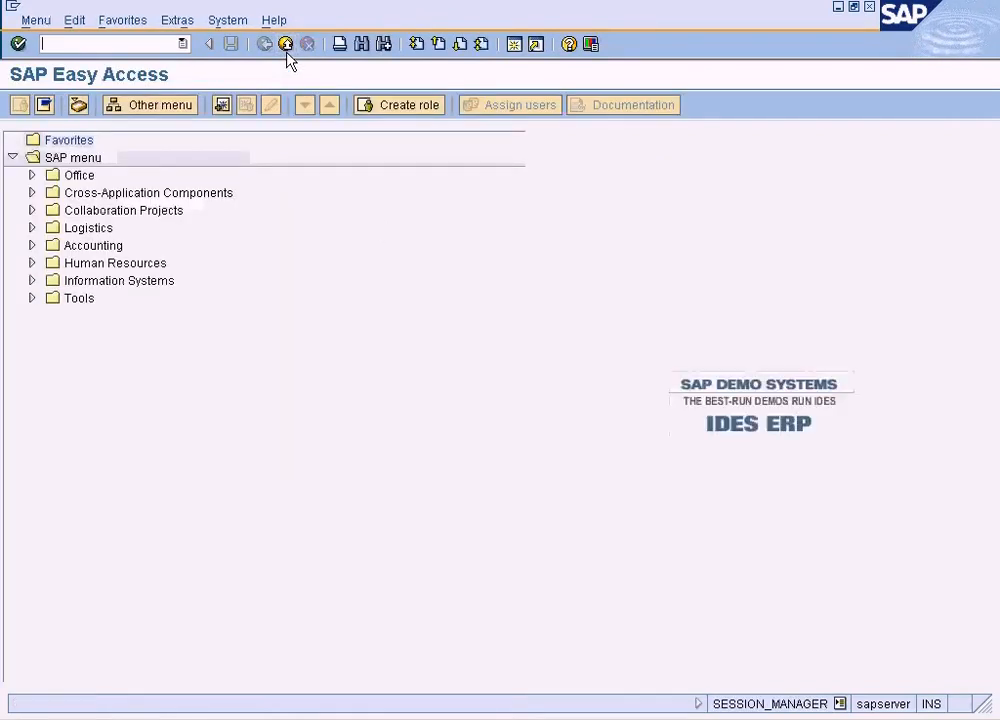
# - Start Create Material (MM01) for material 1247, accepting industry sector Retail and material type Finished product
pyautogui.write('mm01')
pyautogui.press('Return')
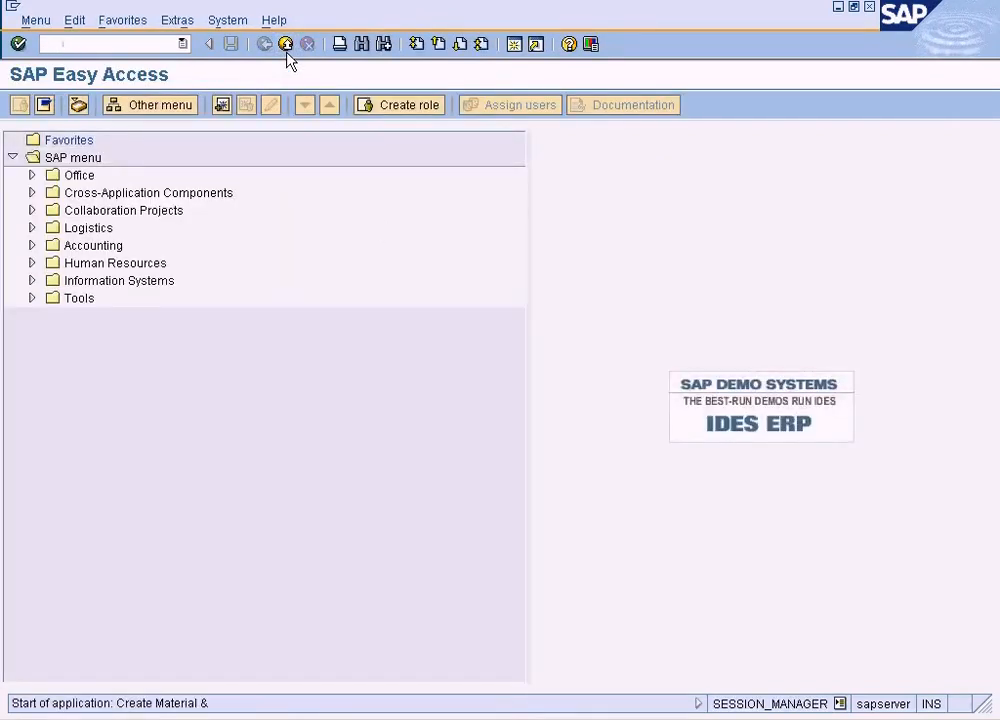
pyautogui.write('1247')
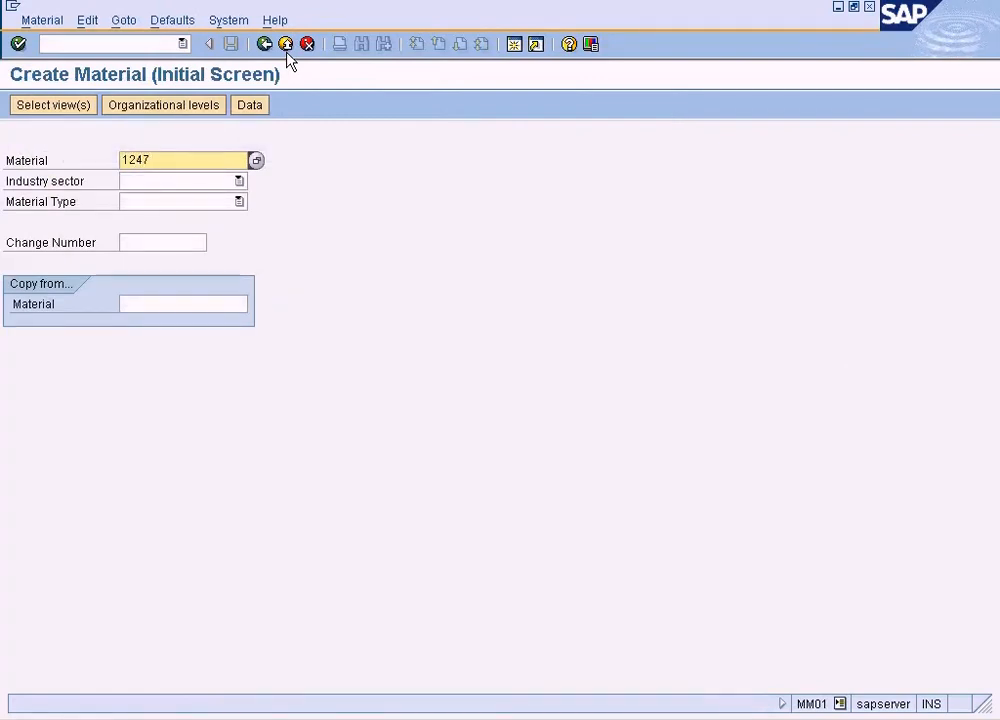
pyautogui.press('Return')
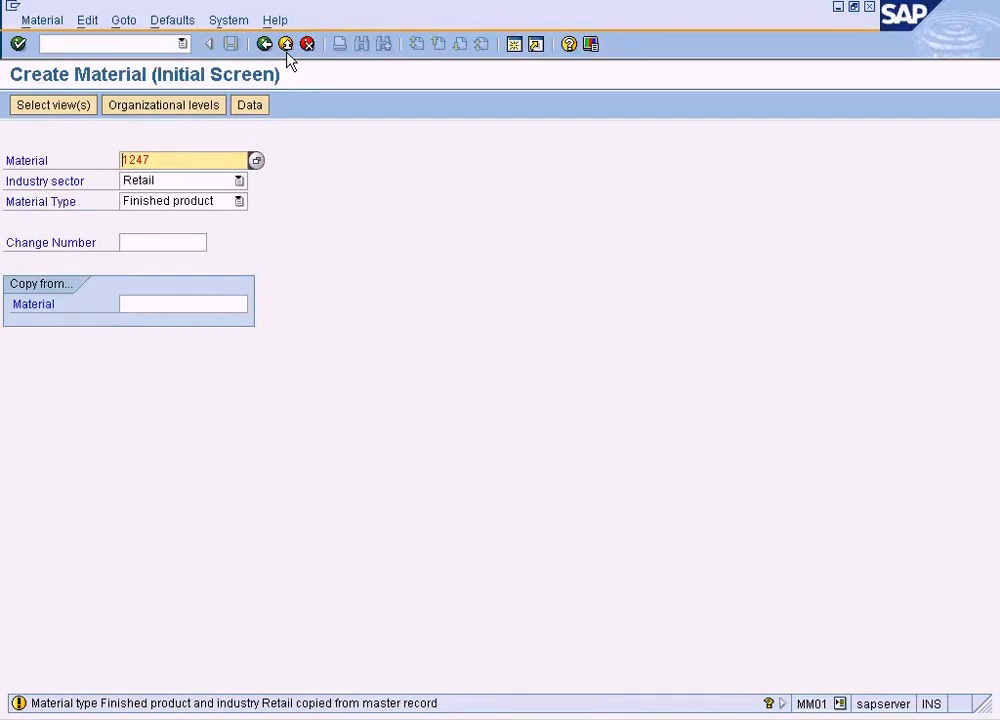
pyautogui.press('Return')
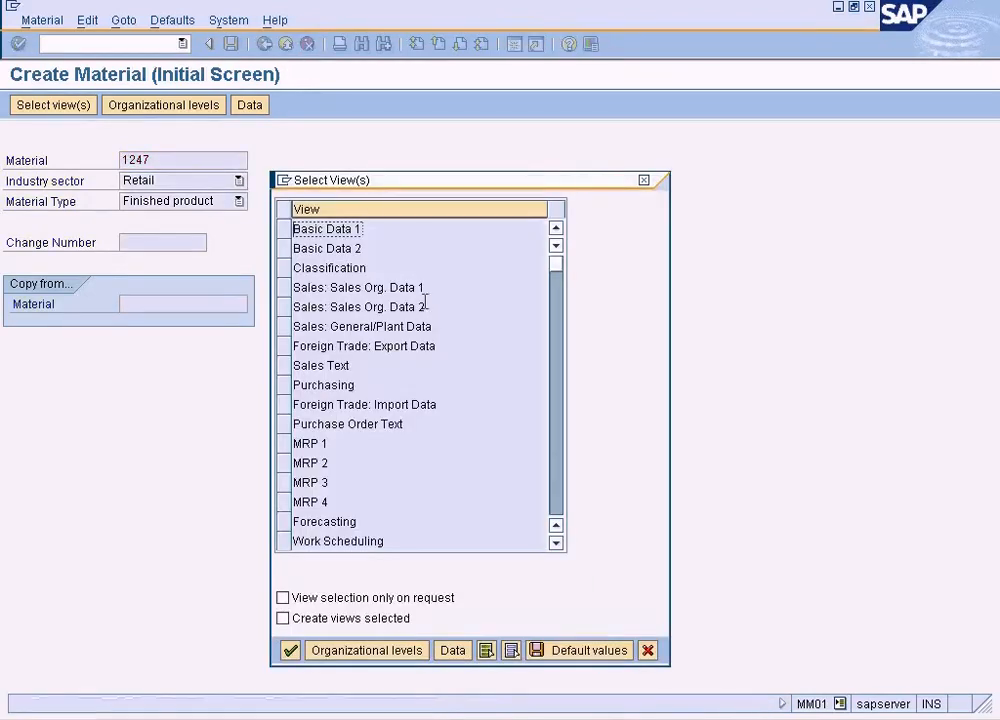
# - Select the Accounting 1, Accounting 2, Costing 1 and Costing 2 views and open them for plant NY
pyautogui.click(558, 468)
pyautogui.moveTo(283, 348); pyautogui.dragTo(286, 410)
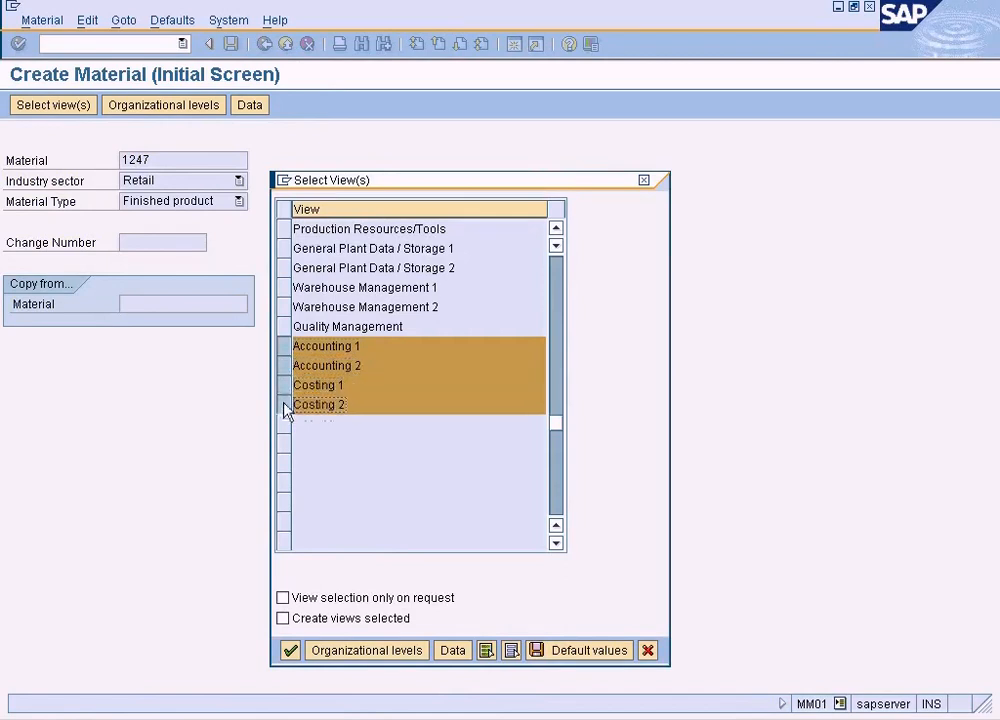
pyautogui.click(289, 650)
pyautogui.write('ny')
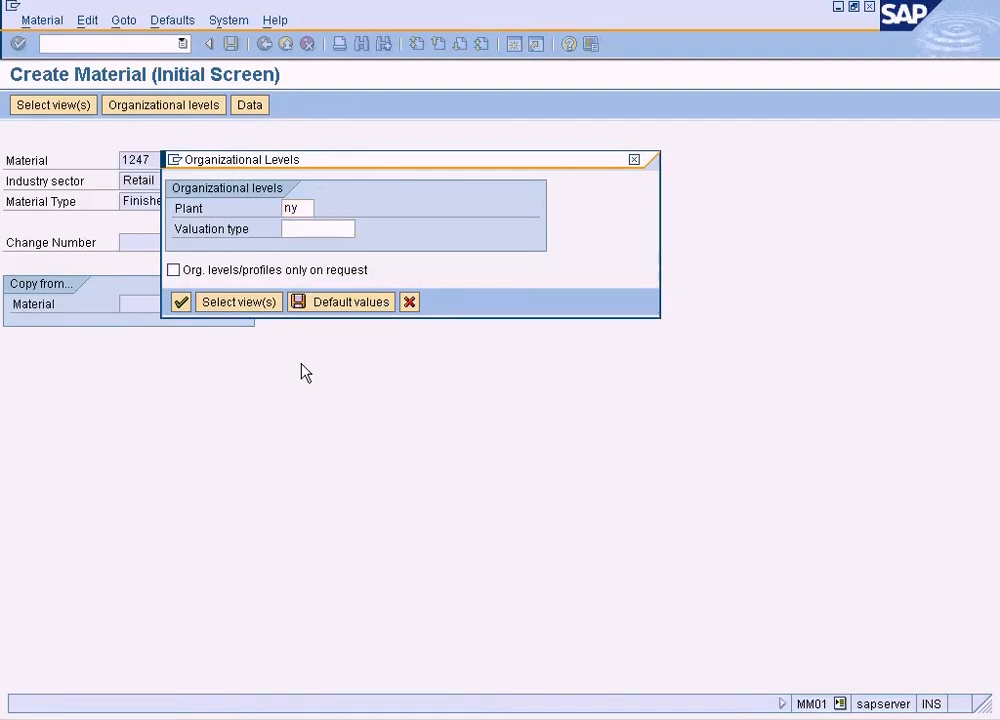
pyautogui.press('Return')
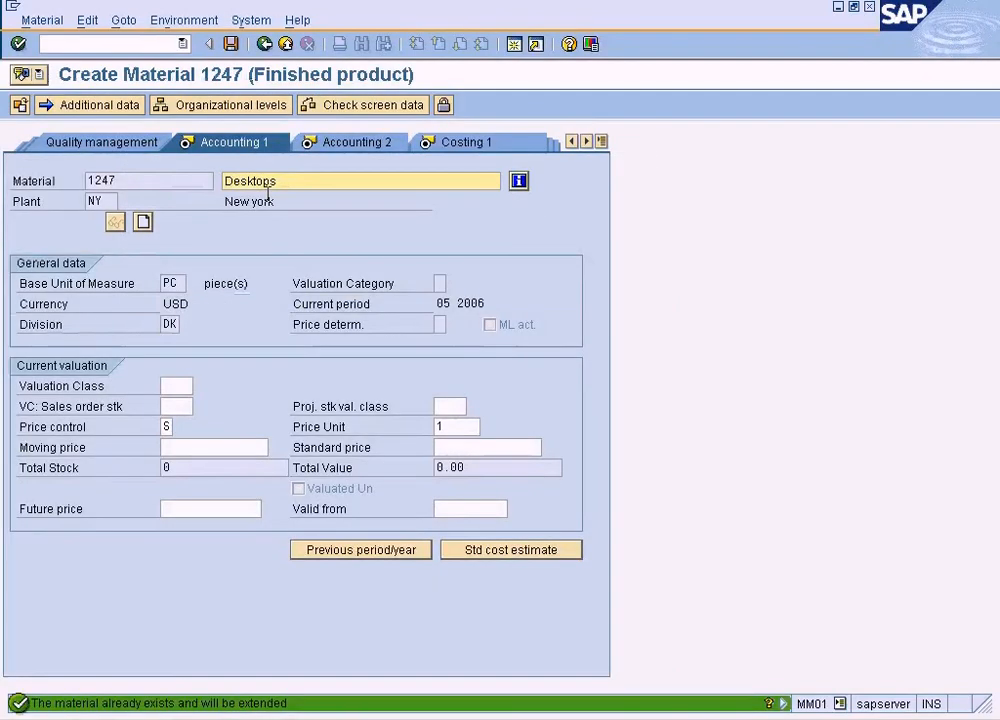
# - Set the material's standard price to 3 and its valuation class to 7920, chosen from the possible entries
pyautogui.click(167, 427)
pyautogui.click(445, 447)
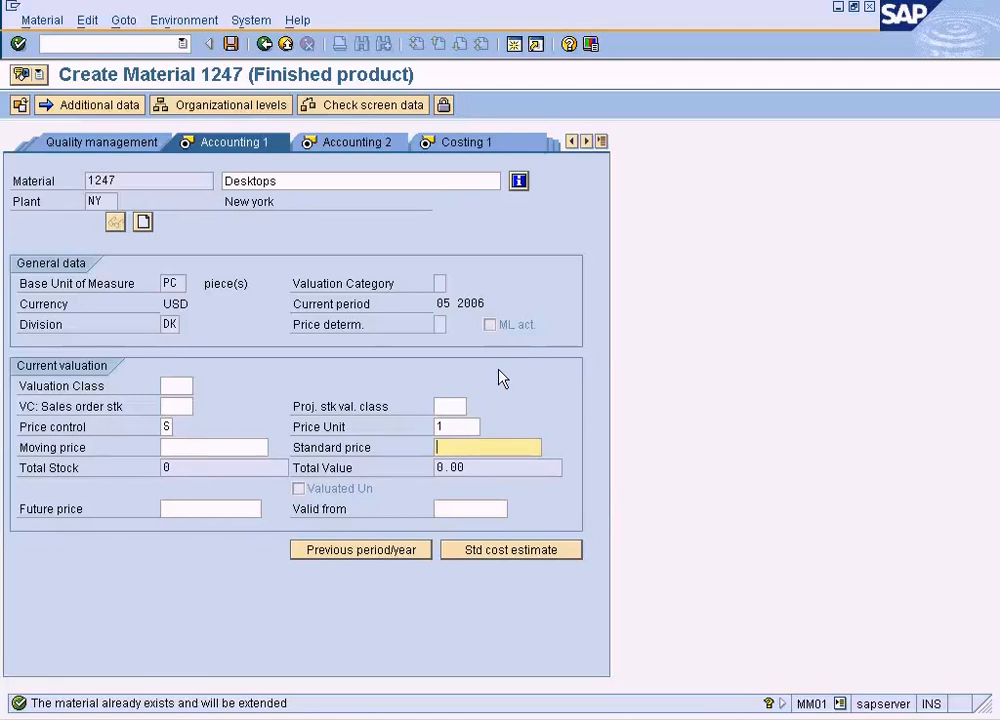
pyautogui.write('3')
pyautogui.click(232, 45)
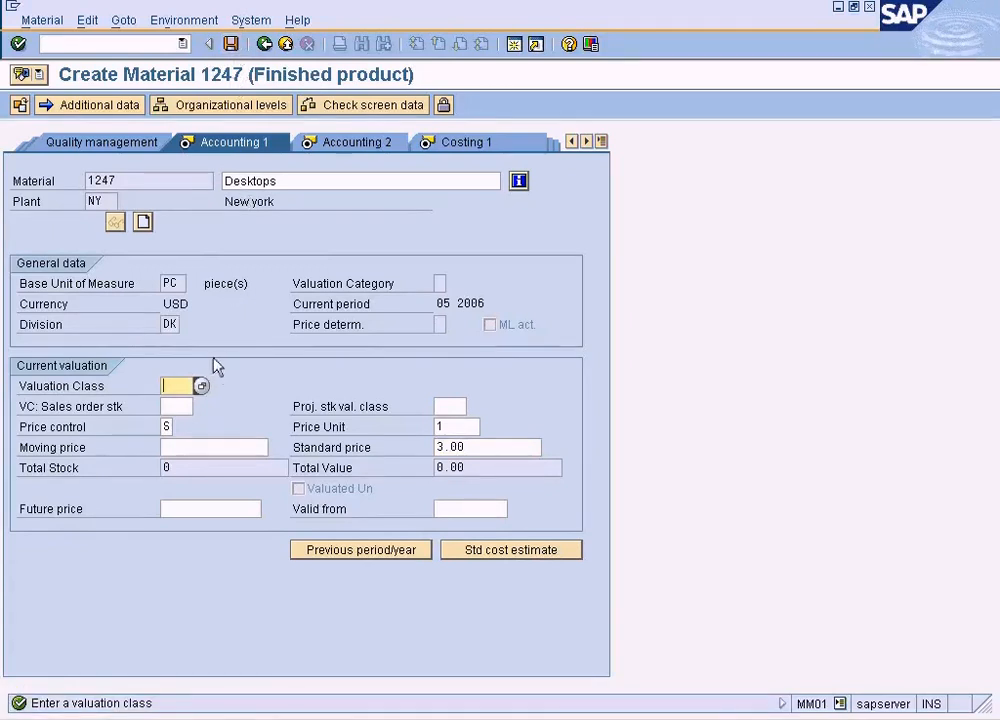
pyautogui.click(201, 386)
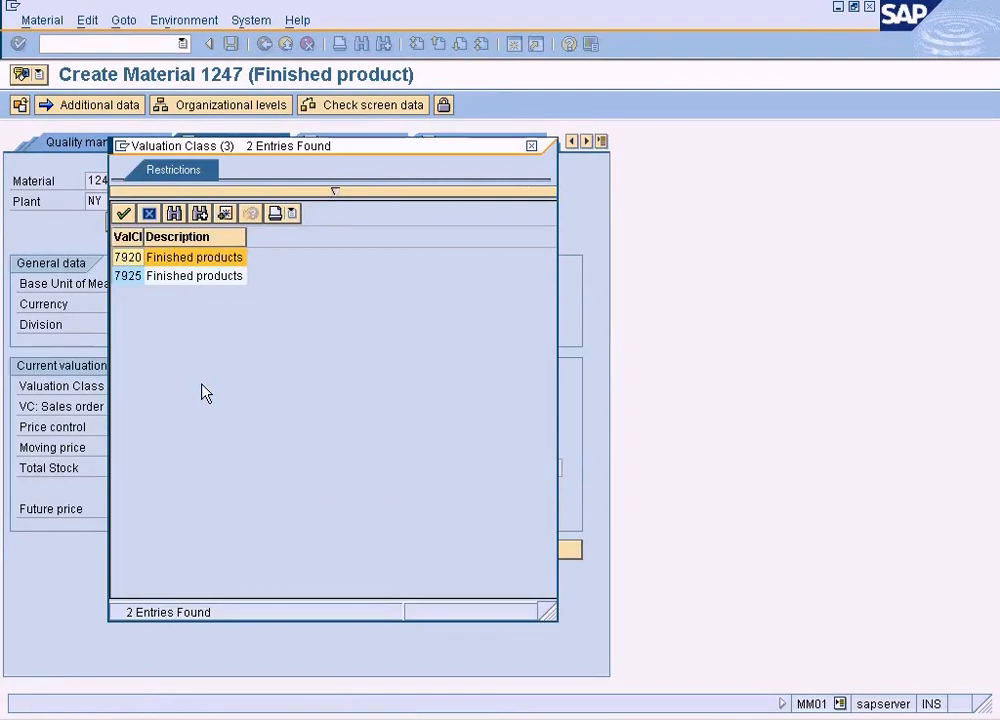
pyautogui.doubleClick(200, 262)
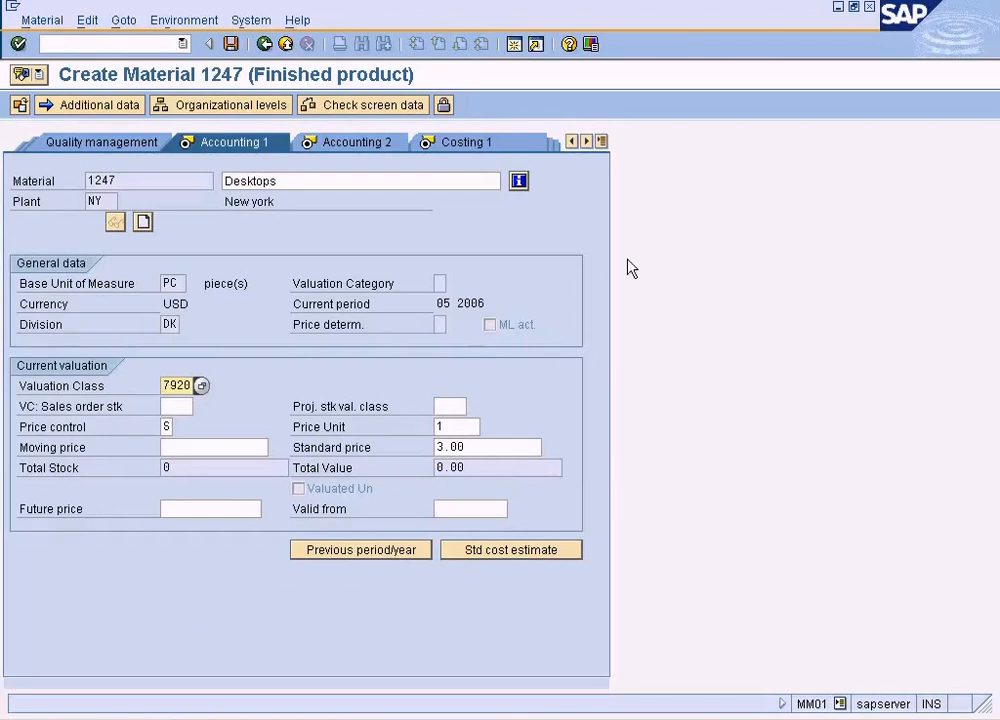
# - Save the new accounting and costing data of material 1247
pyautogui.click(234, 45)
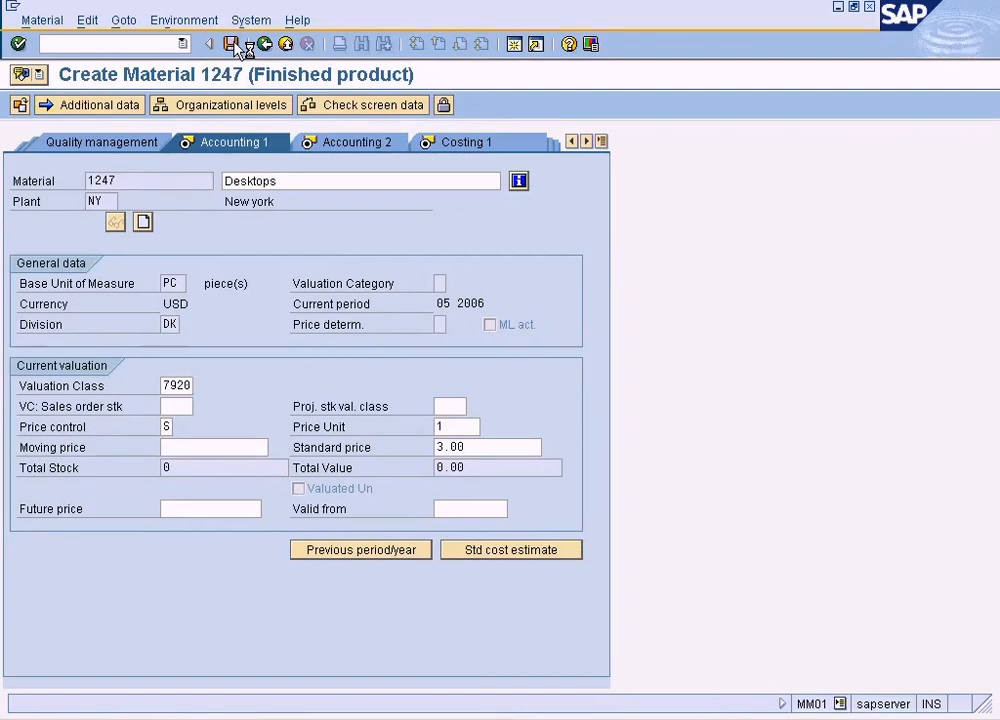
pyautogui.click(233, 45)
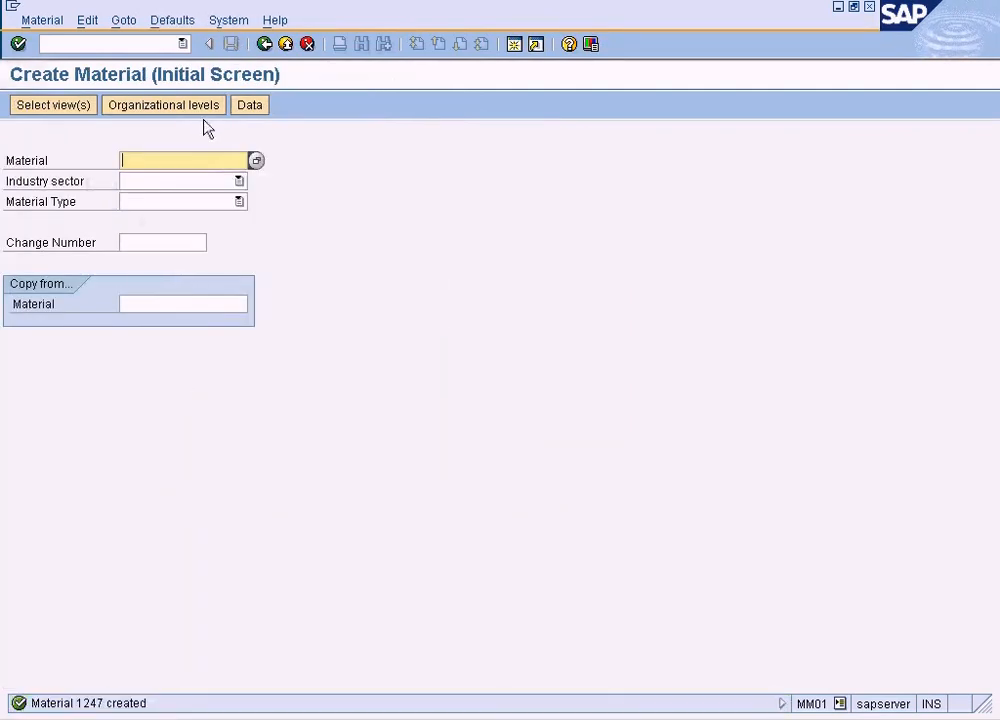
# - Try to reopen material 1247 in Create Material with the Basic Data 1 and Basic Data 2 views
pyautogui.write('1247')
pyautogui.press('Return')
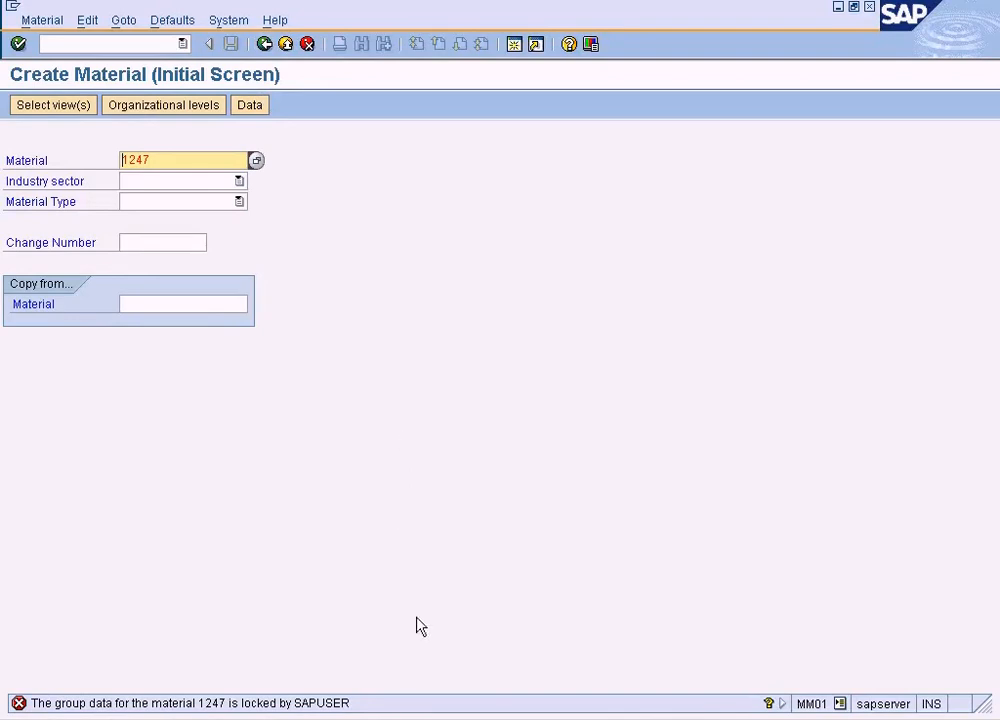
pyautogui.click(428, 717)
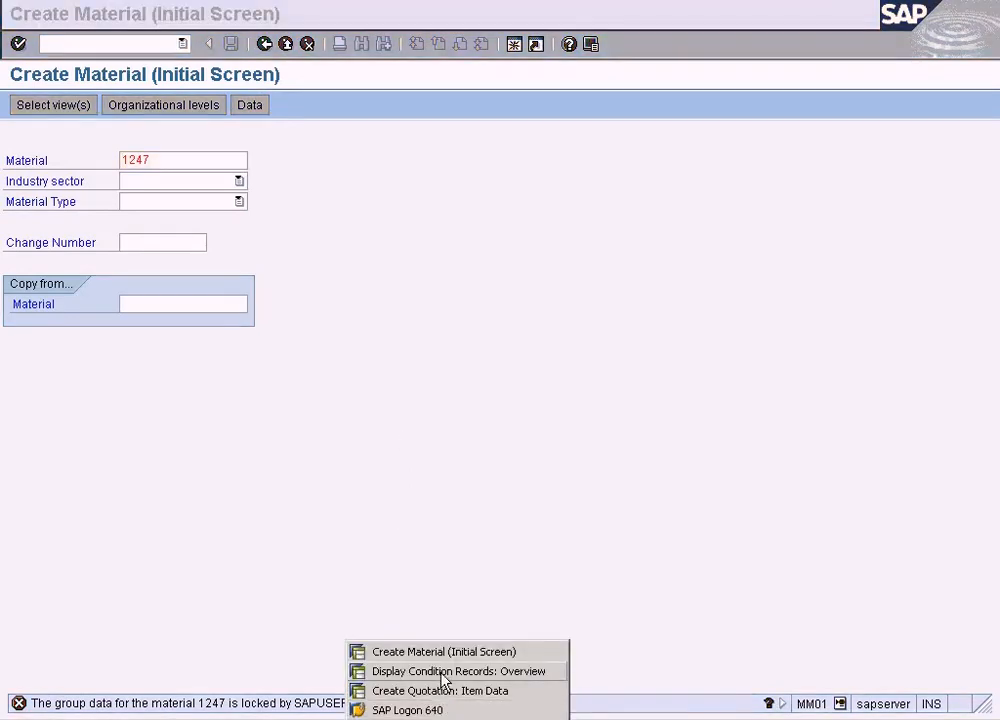
pyautogui.click(457, 538)
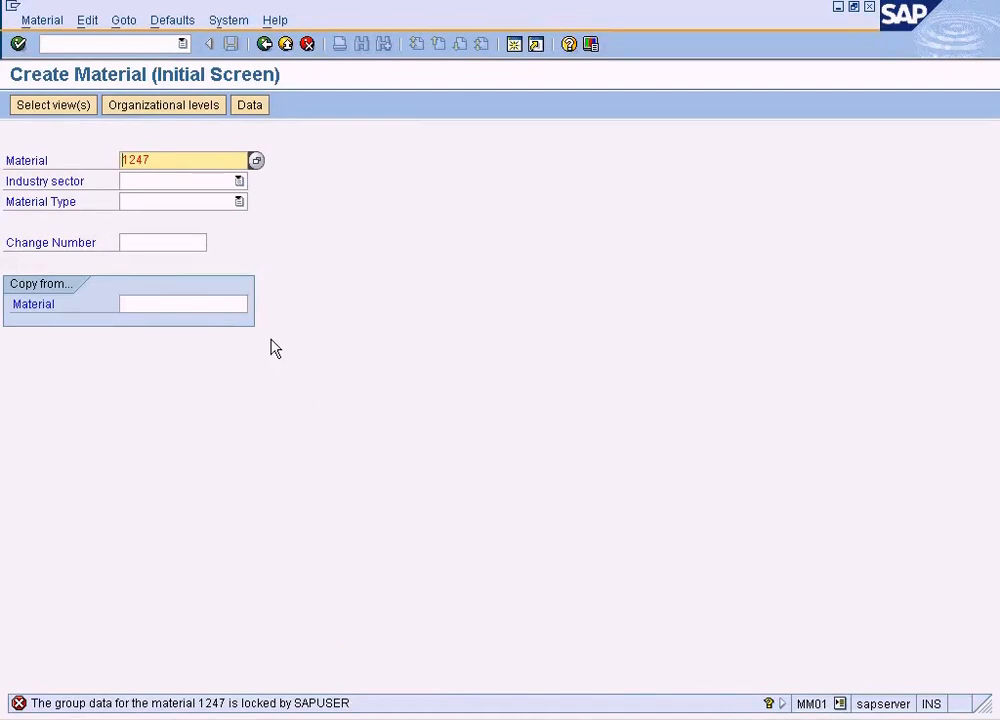
pyautogui.press('Return')
pyautogui.press('Return')
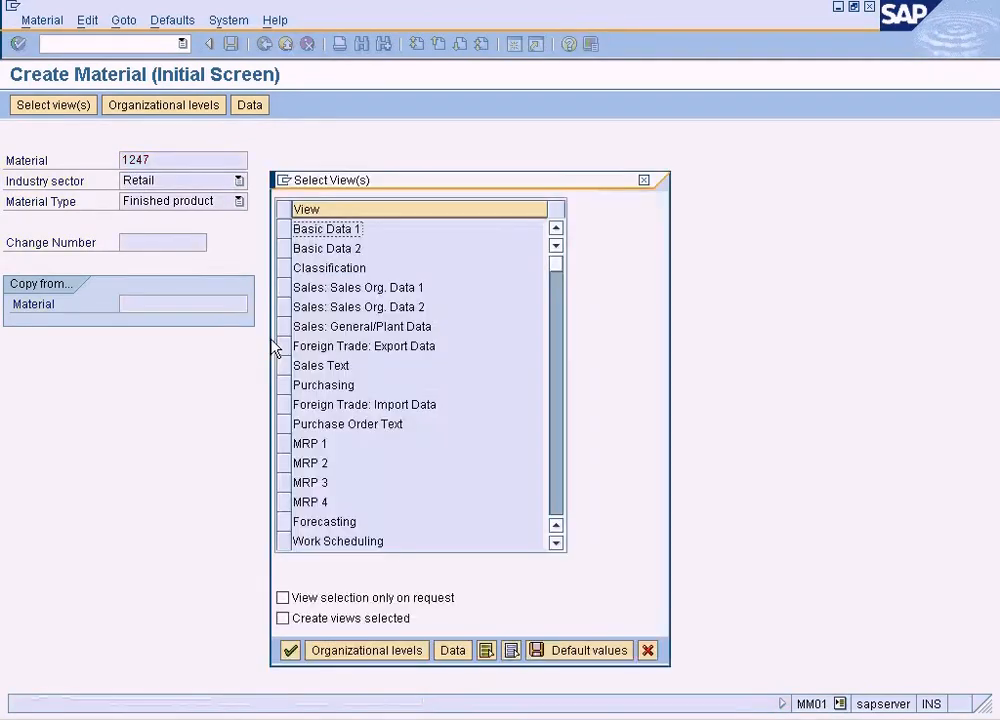
pyautogui.click(283, 228)
pyautogui.click(283, 249)
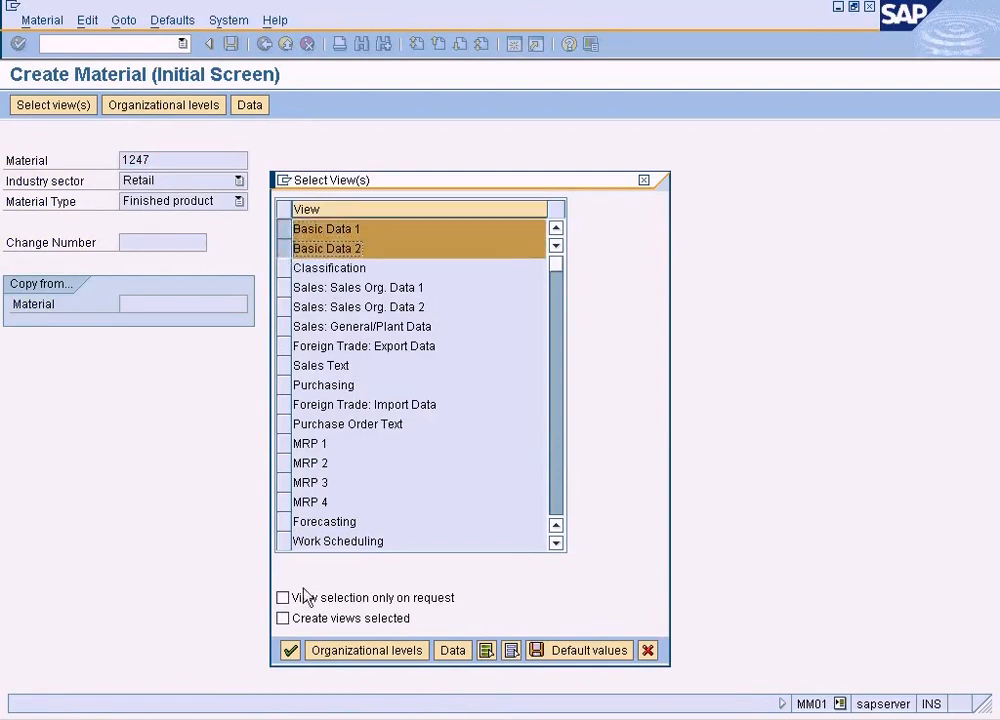
pyautogui.click(289, 651)
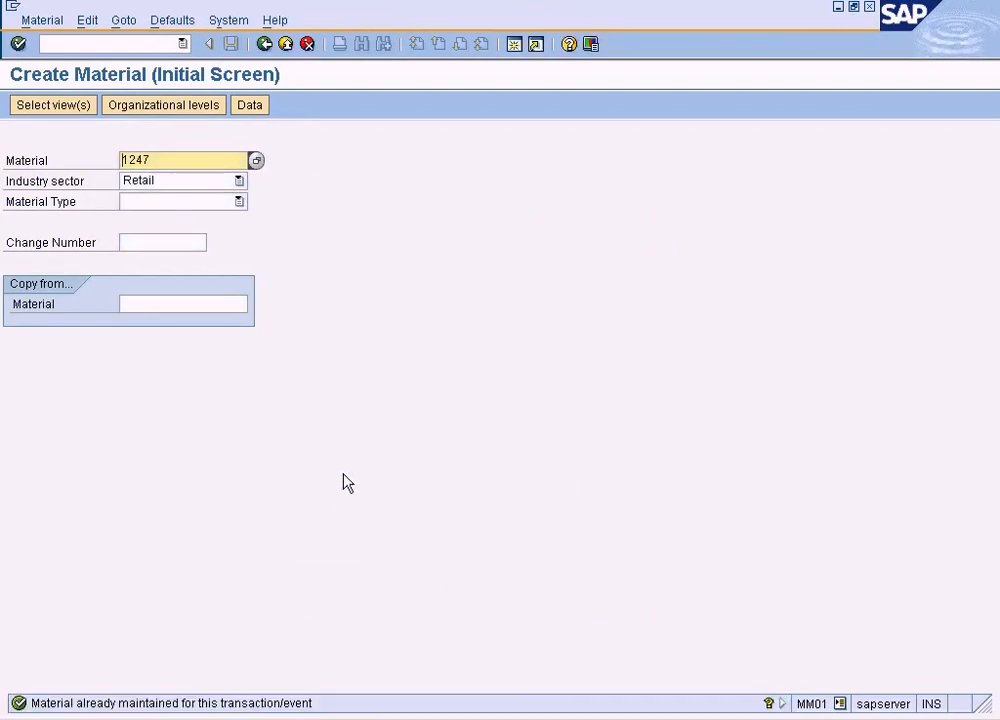
# - Switch to changing material 1247 immediately and open its Accounting 1 and Accounting 2 views for plant NY
pyautogui.click(42, 20)
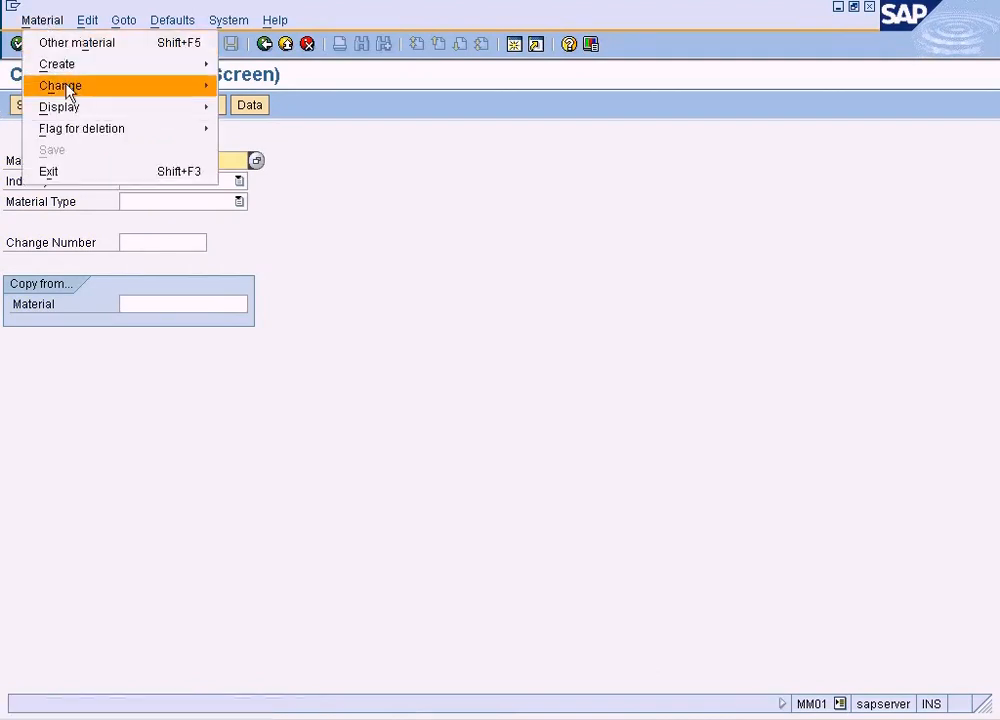
pyautogui.click(368, 239)
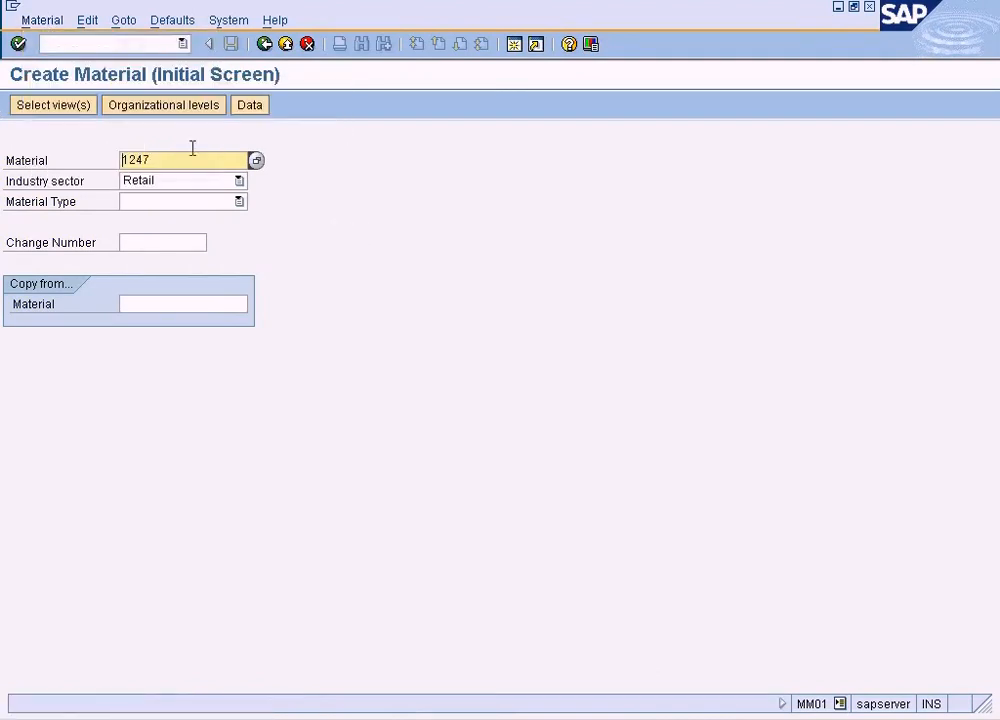
pyautogui.click(50, 21)
pyautogui.moveTo(103, 83)
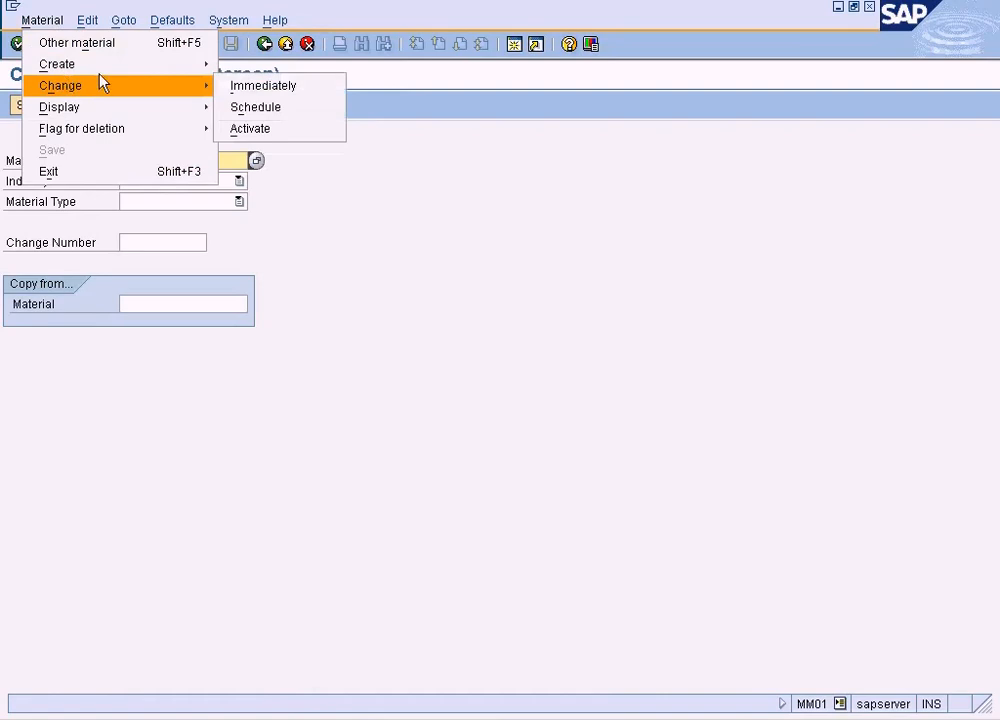
pyautogui.click(261, 87)
pyautogui.press('Return')
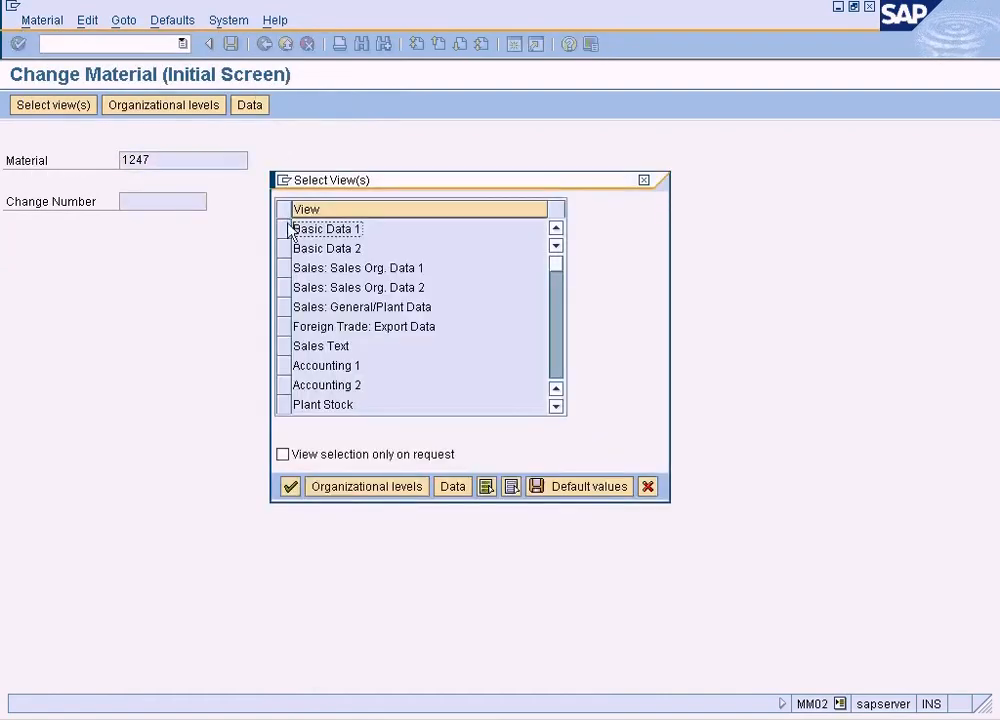
pyautogui.click(284, 366)
pyautogui.click(285, 386)
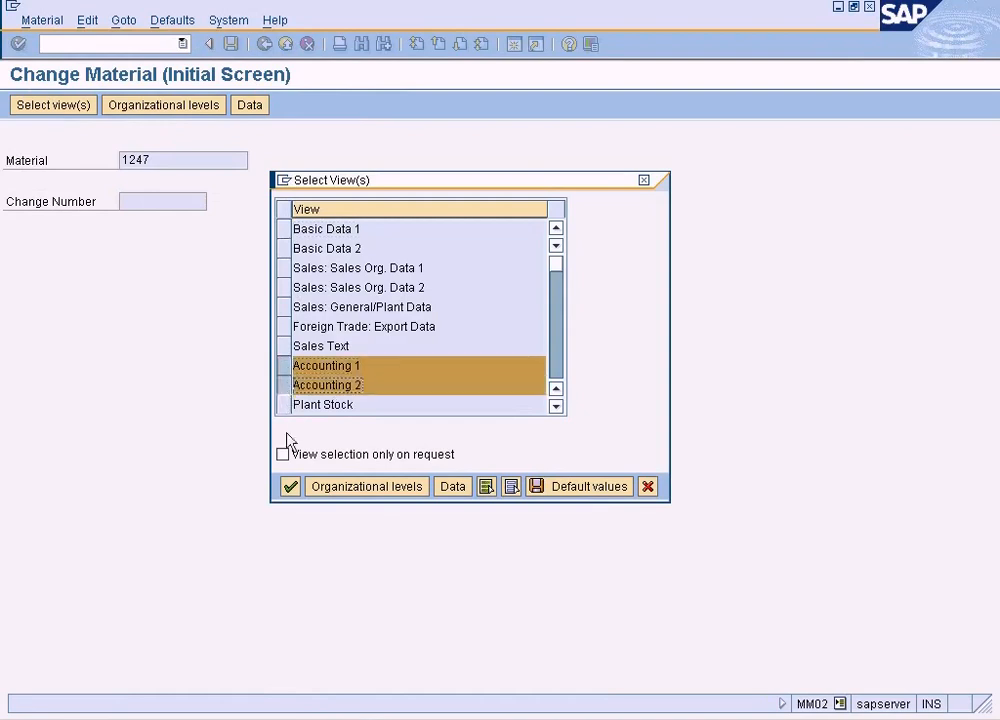
pyautogui.click(290, 487)
pyautogui.write('ny')
pyautogui.press('Return')
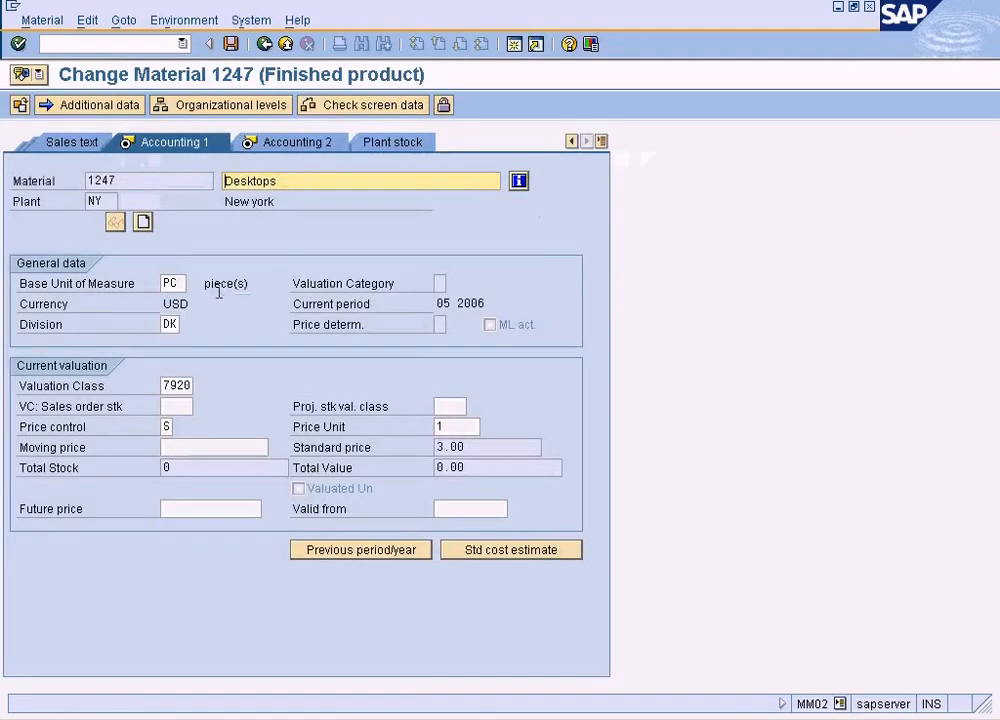
# - Clear the Division field in the material's Accounting 1 view and save the material
pyautogui.click(170, 324)
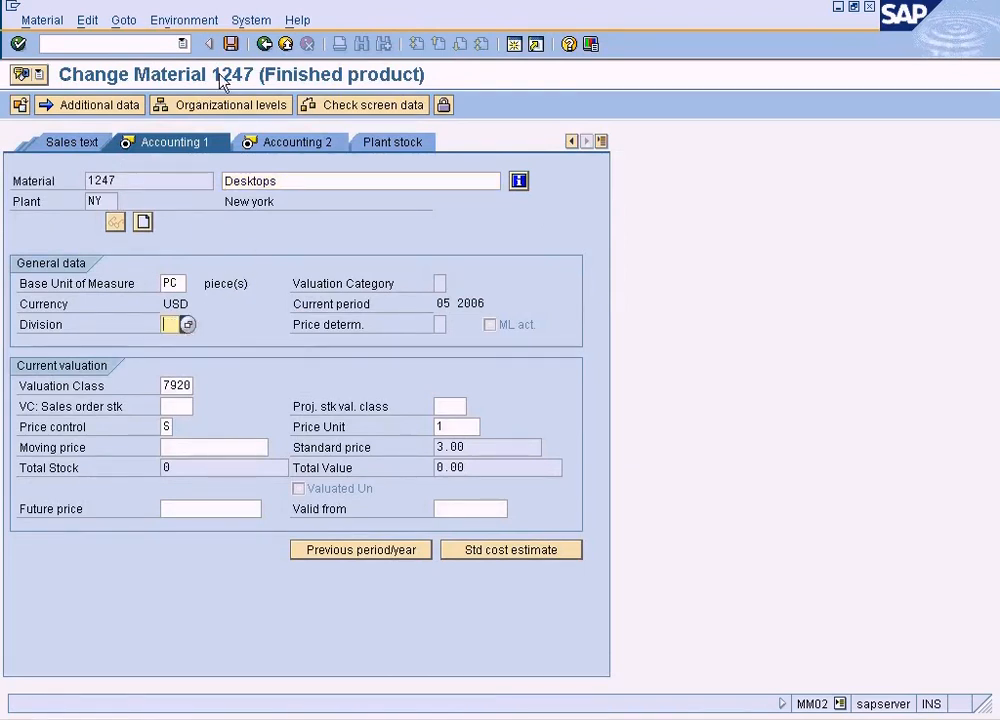
pyautogui.click(230, 44)
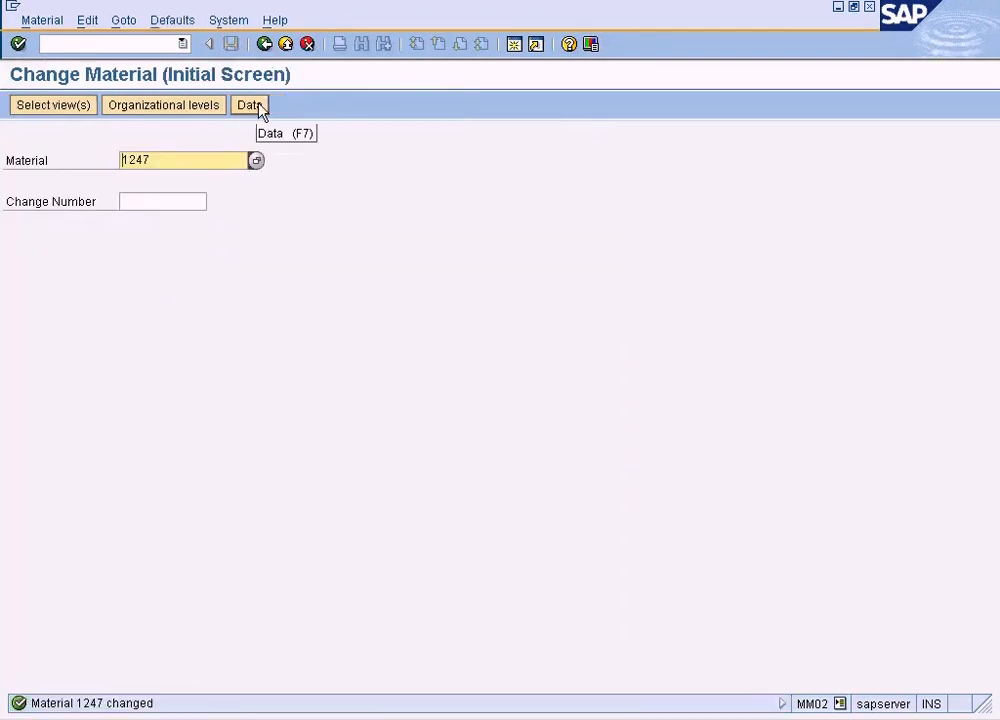
# - Return to the open quotation session, check the pricing types offered for updating prices, and exit the quotation without saving
pyautogui.click(412, 718)
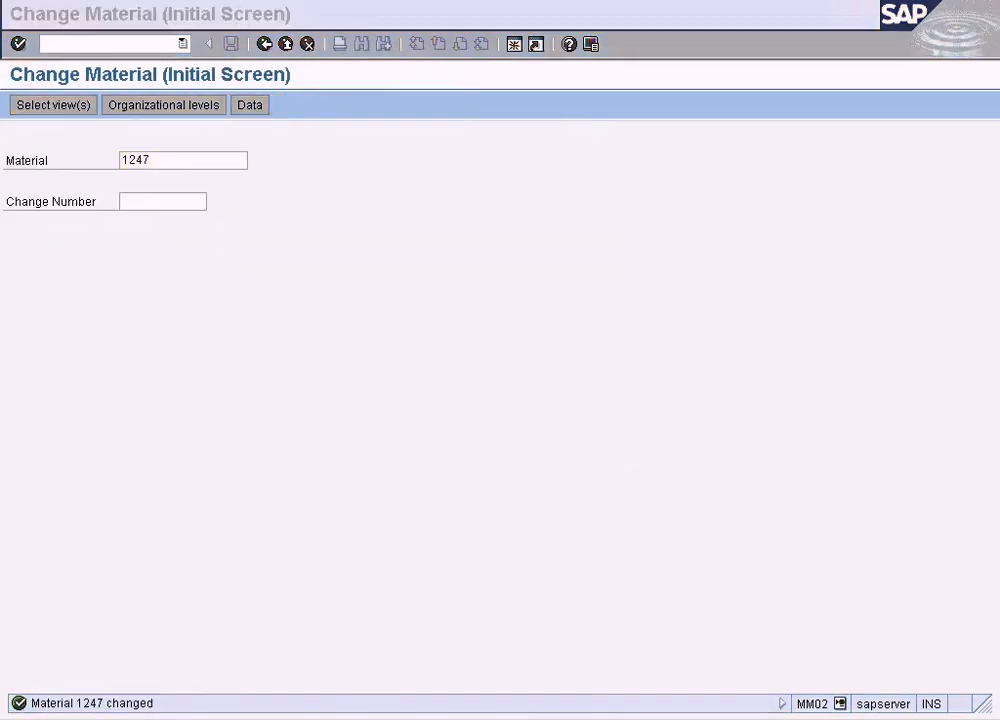
pyautogui.click(447, 692)
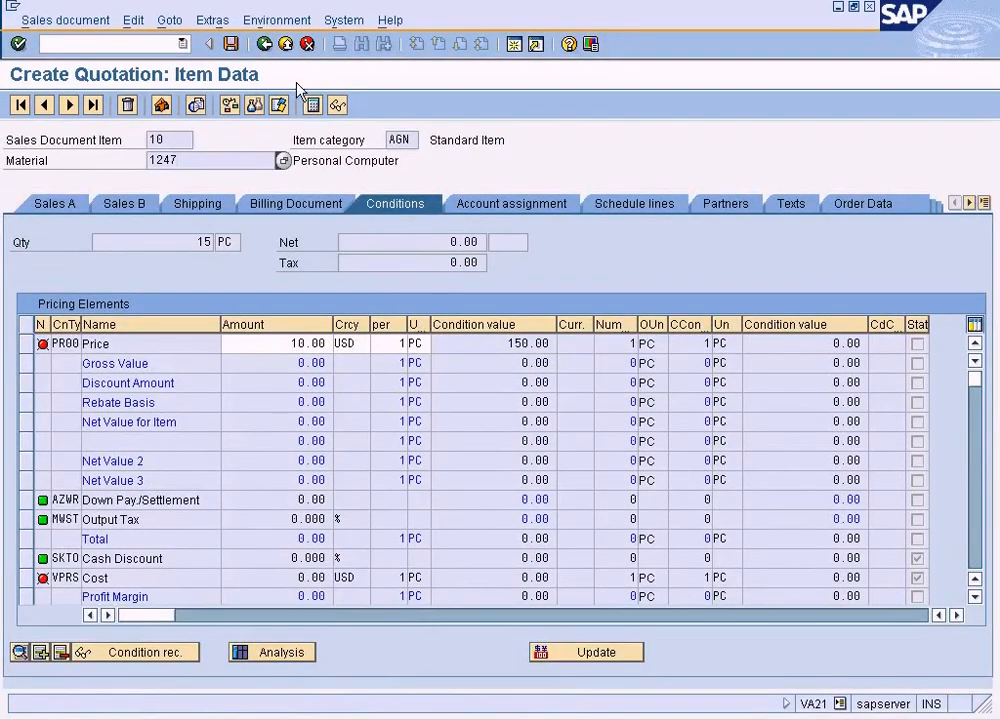
pyautogui.click(557, 655)
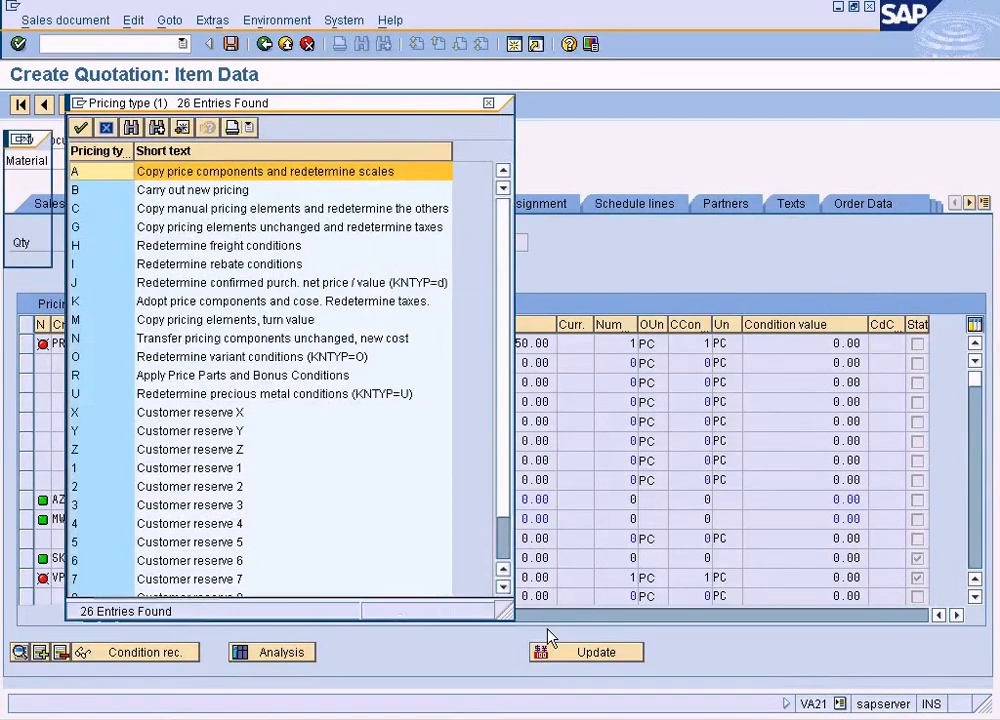
pyautogui.click(488, 104)
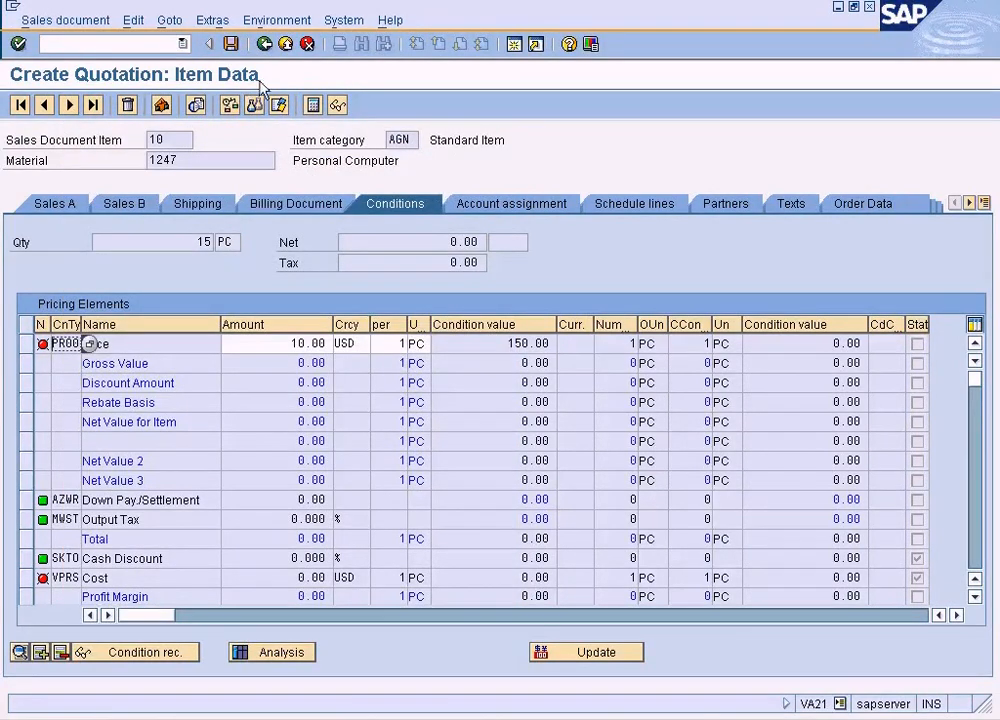
pyautogui.click(265, 45)
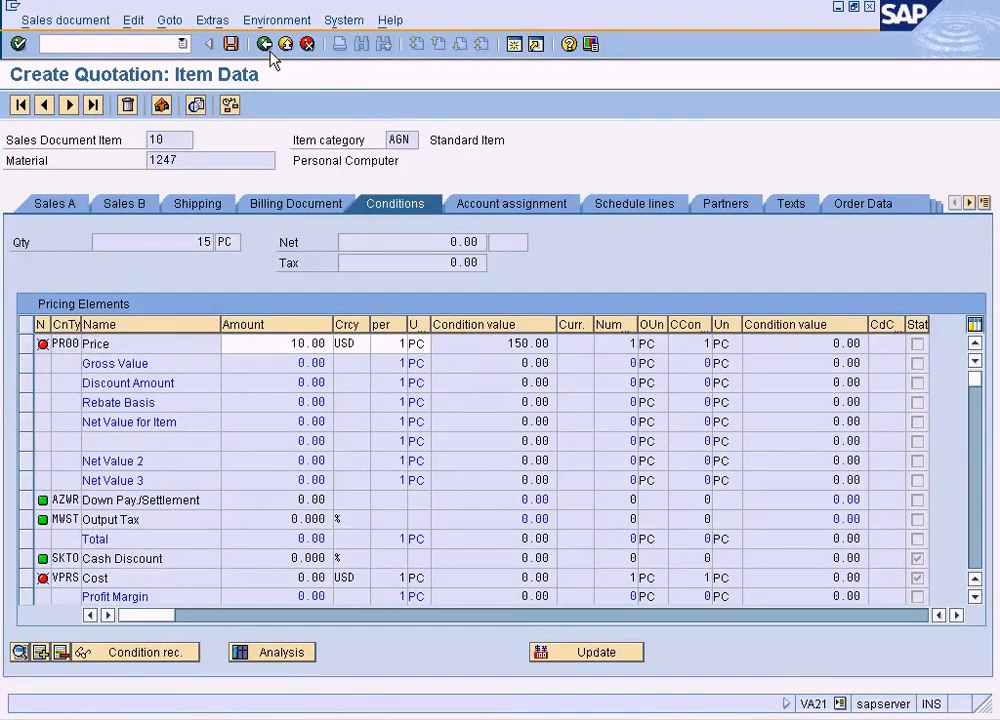
pyautogui.click(283, 45)
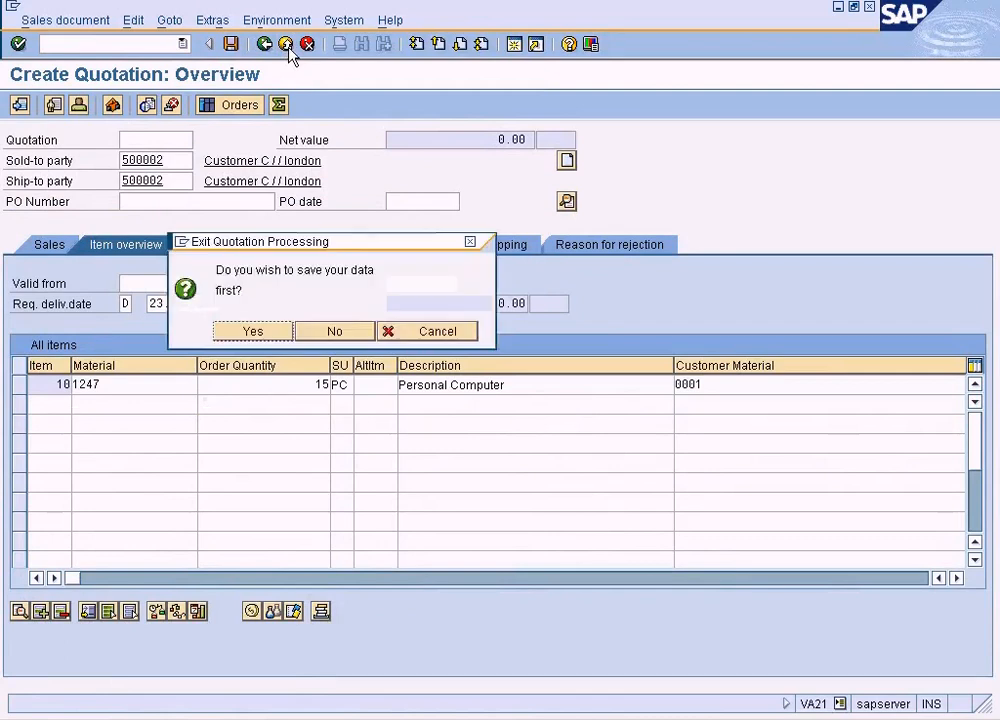
pyautogui.click(334, 334)
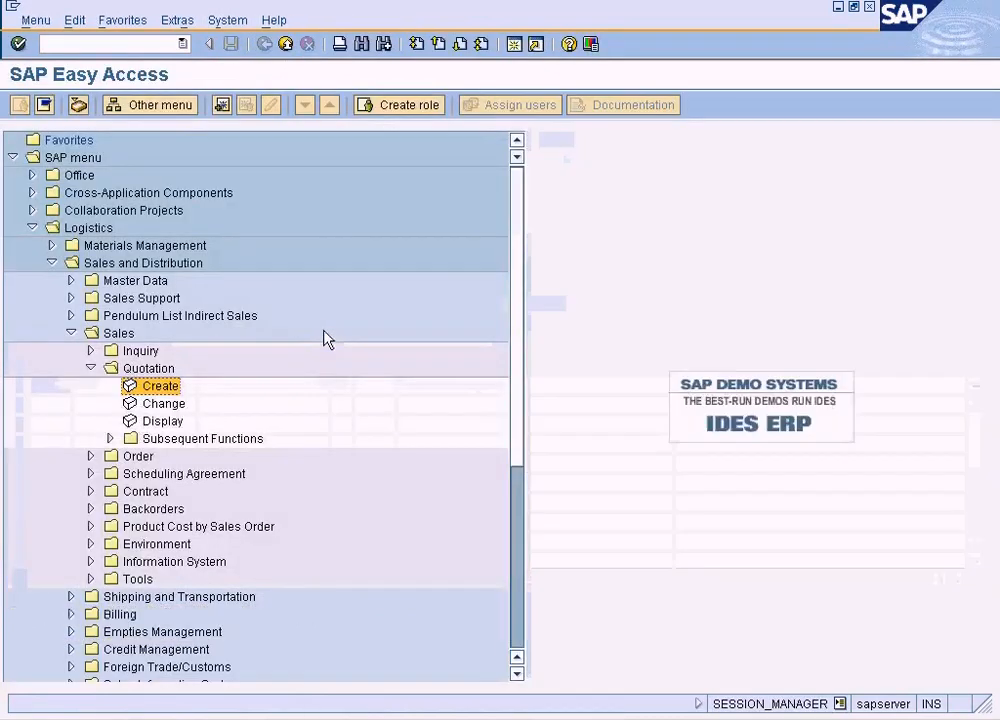
# - Start a new QT quotation for sales organization NY, distribution channel RE and division LP, choosing the sold-to party from the customer search
pyautogui.doubleClick(162, 386)
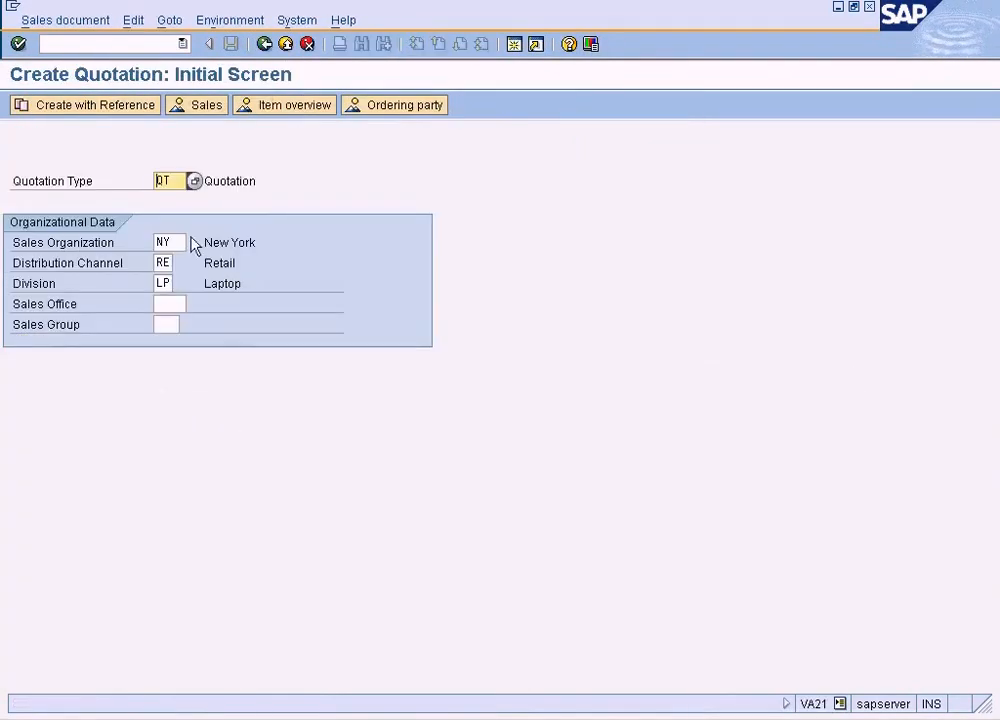
pyautogui.press('Return')
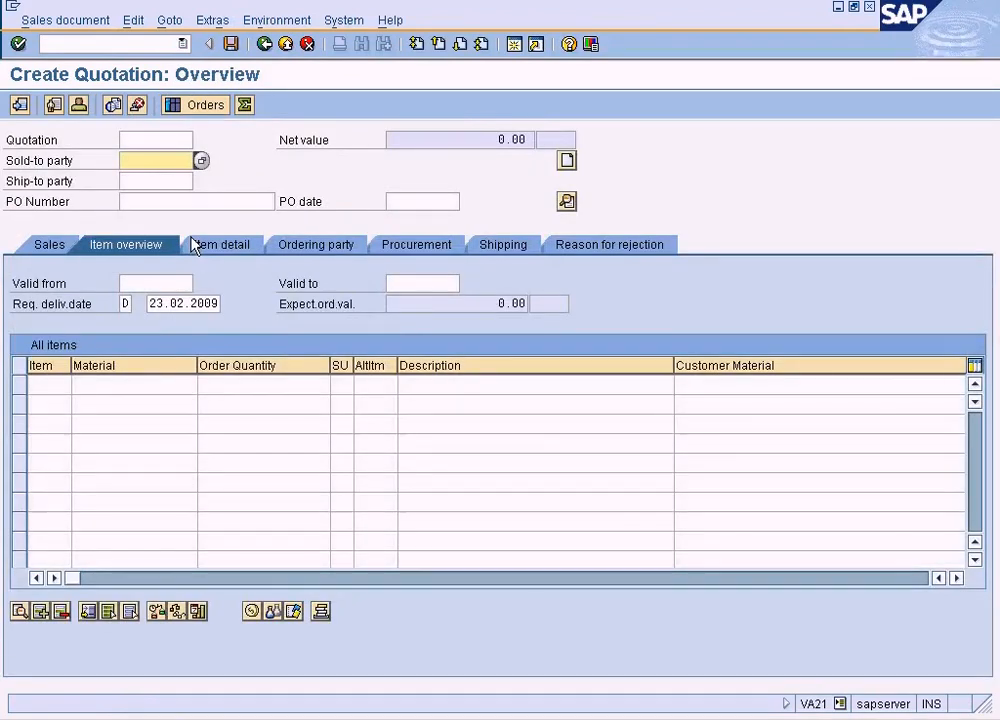
pyautogui.click(202, 161)
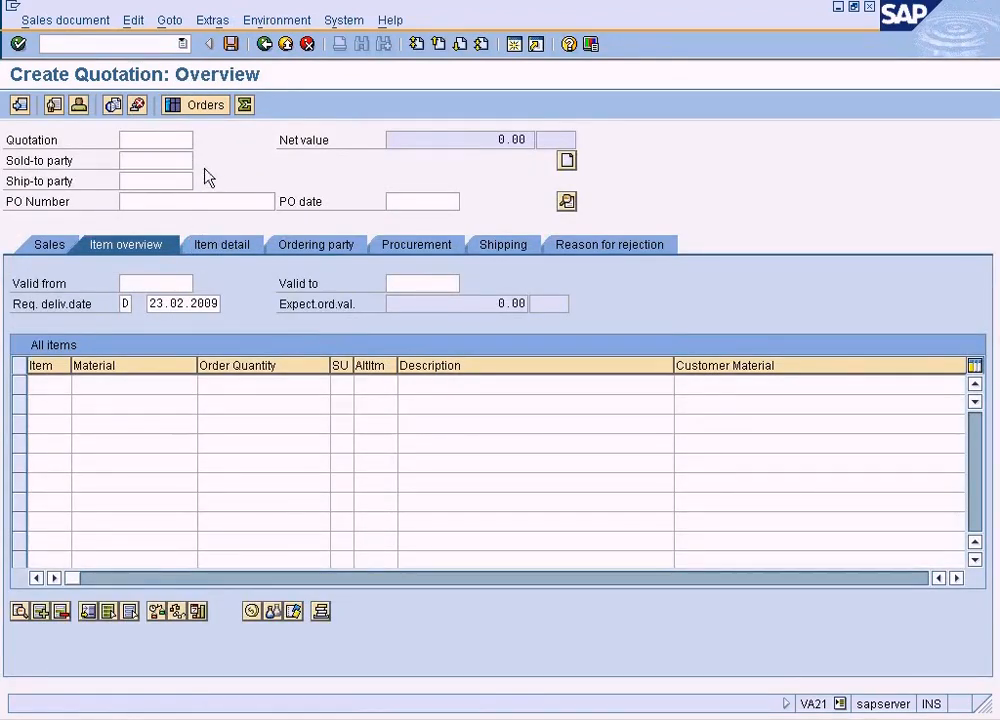
pyautogui.click(80, 506)
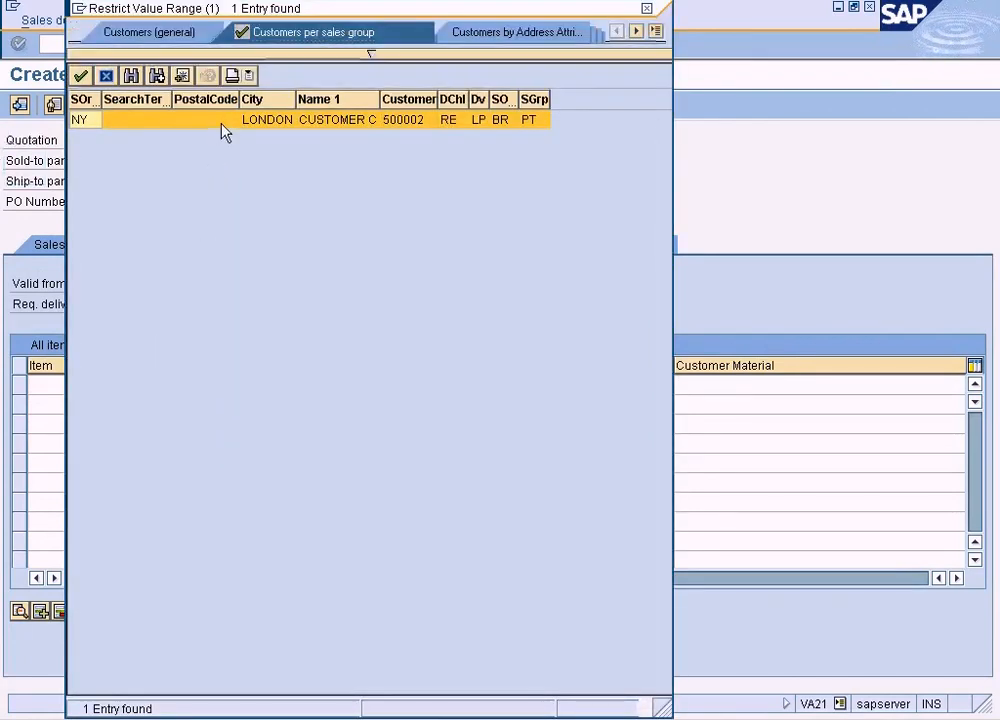
pyautogui.doubleClick(221, 125)
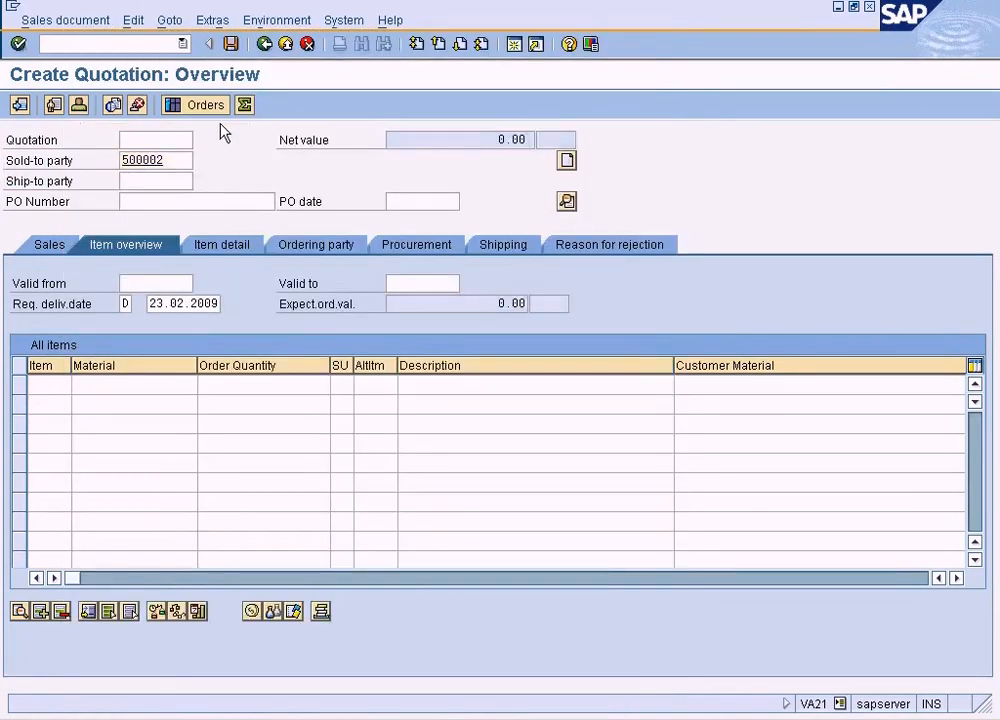
# - Add material 1247, chosen from the sales material search, as a quotation item with an order quantity of 15
pyautogui.click(206, 386)
pyautogui.click(33, 408)
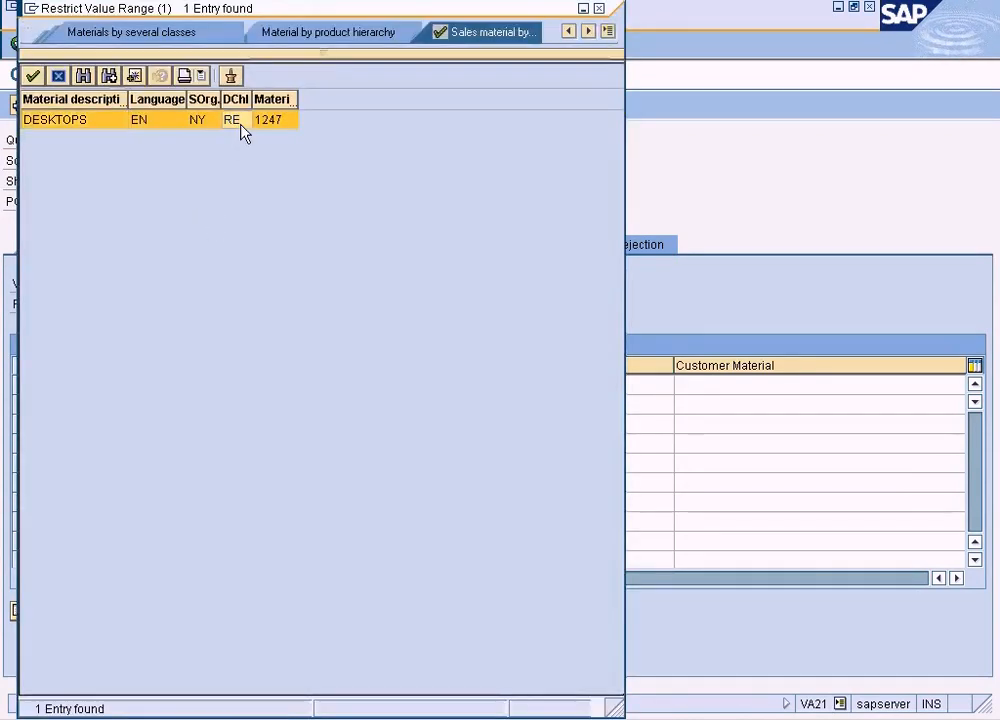
pyautogui.doubleClick(241, 121)
pyautogui.click(257, 386)
pyautogui.write('15')
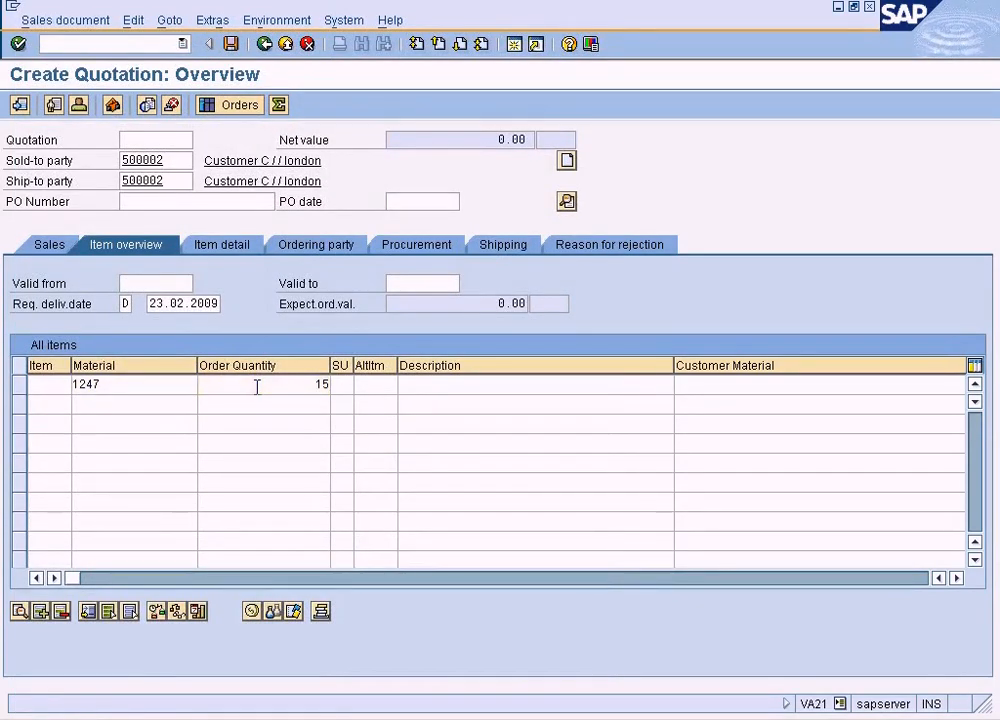
pyautogui.press('Return')
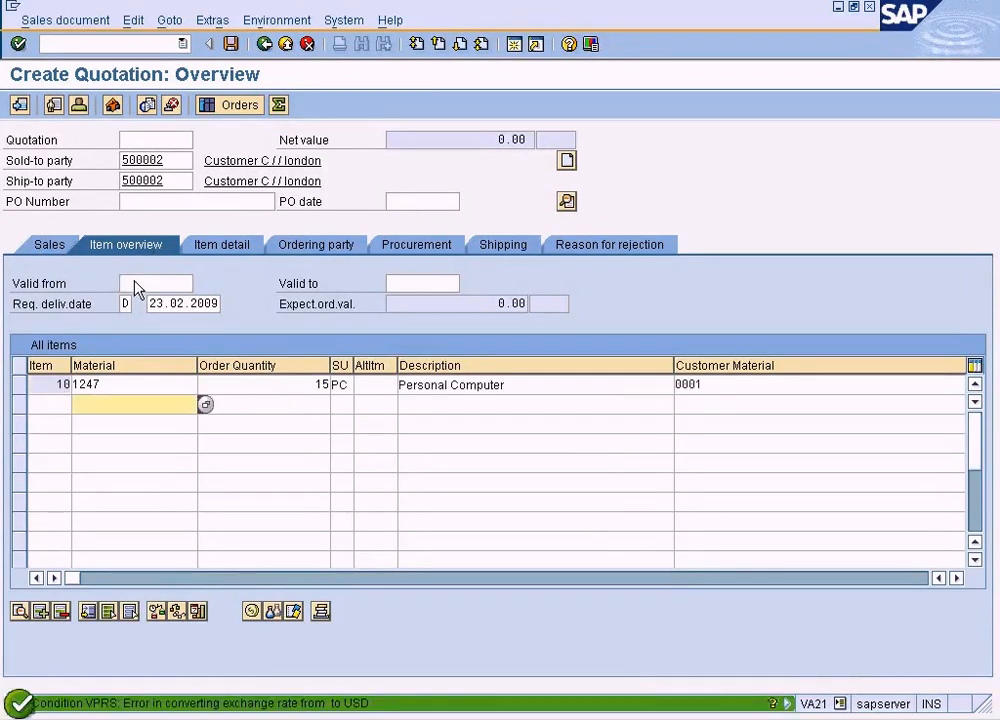
# - Open the pricing conditions of quotation item 10 and check the amount of the VPRS cost condition
pyautogui.click(22, 386)
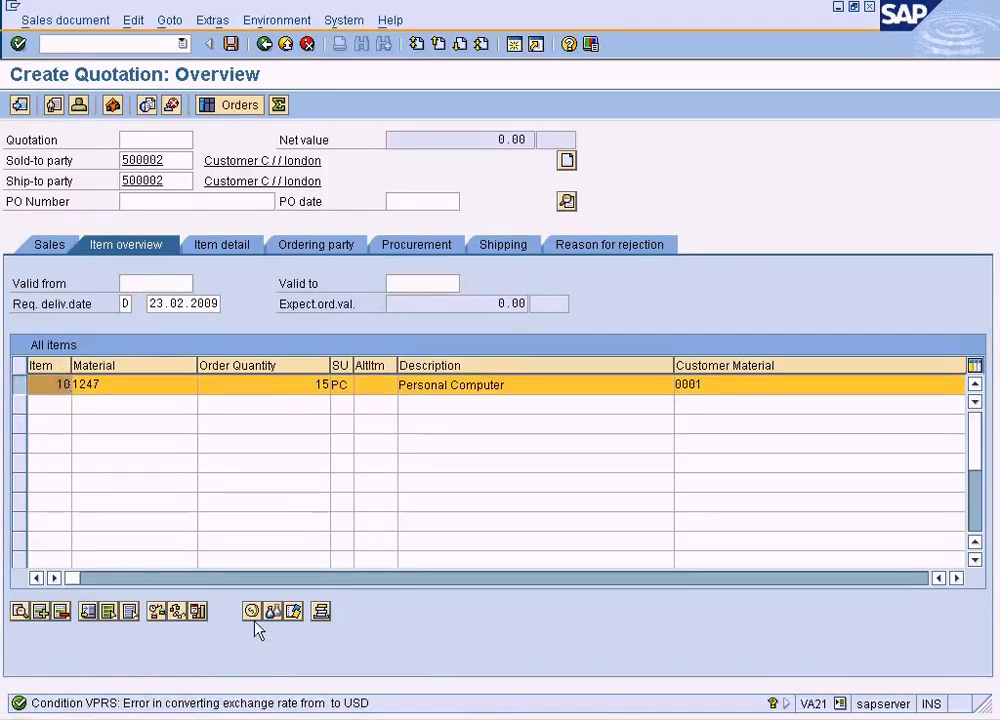
pyautogui.click(252, 611)
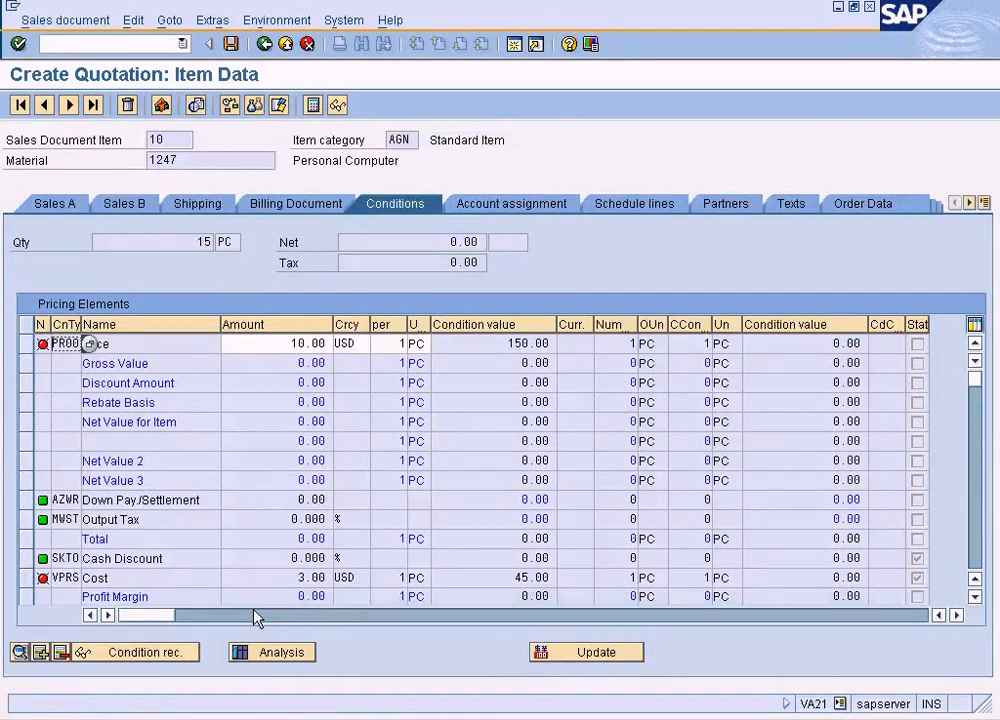
pyautogui.doubleClick(290, 577)
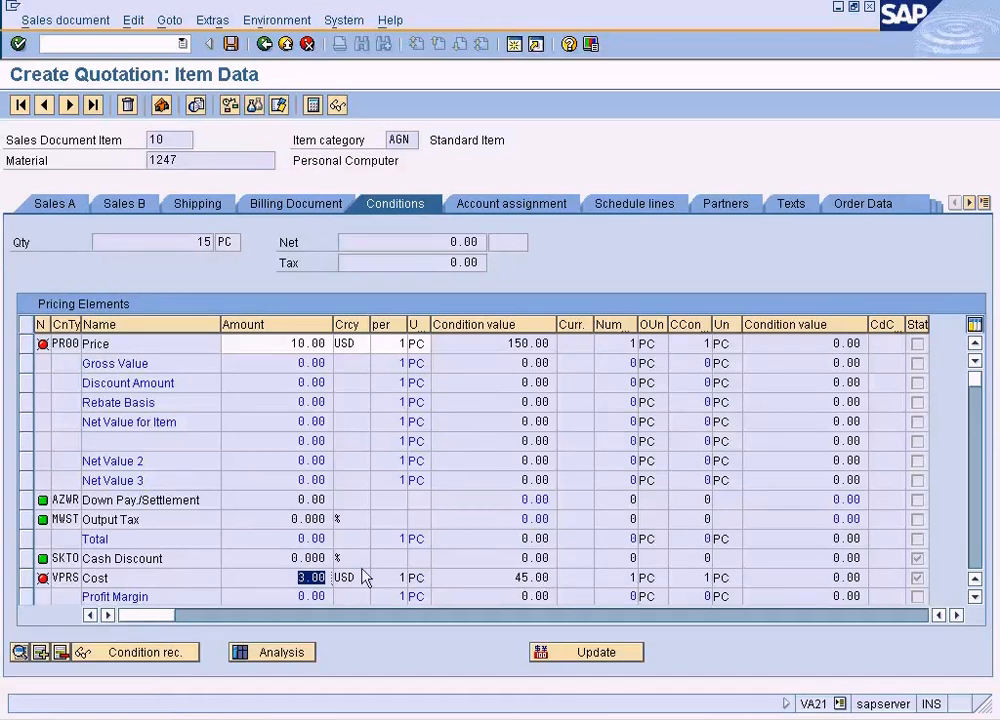
pyautogui.click(296, 576)
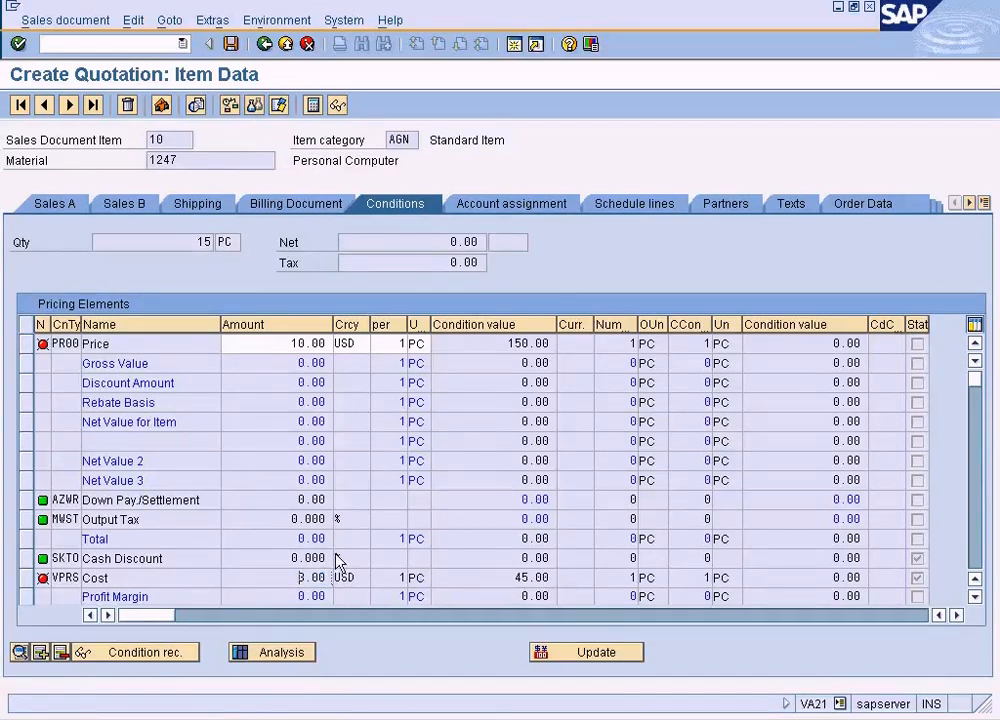
# - Switch to the Change Material session, open material 1247's Accounting 1 view for plant NY, and check its standard price
pyautogui.click(418, 717)
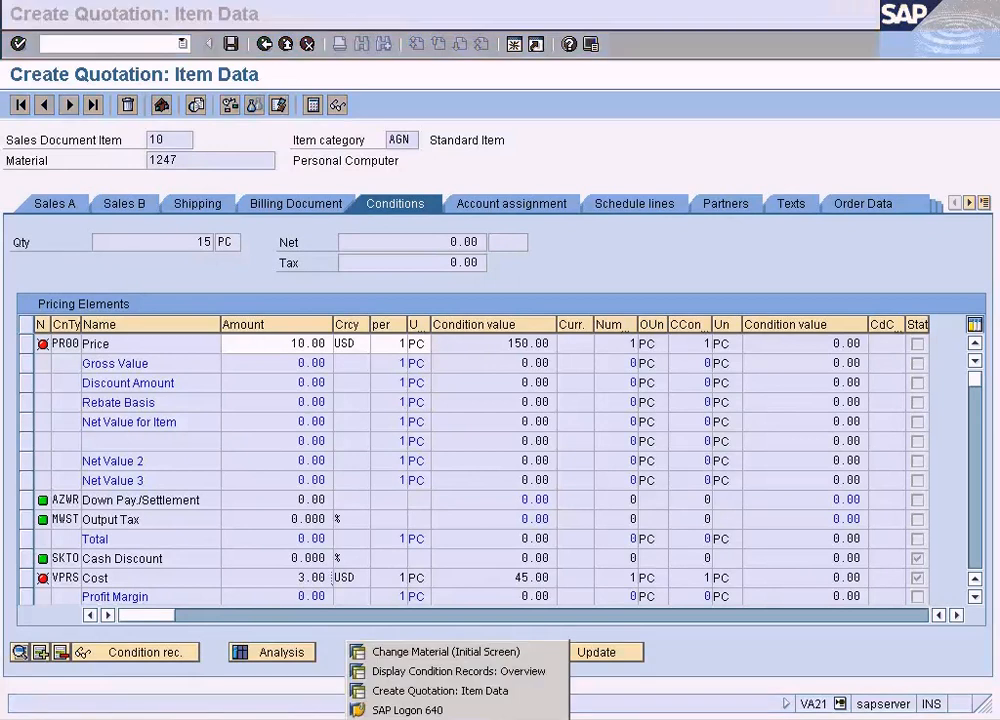
pyautogui.click(446, 653)
pyautogui.press('Return')
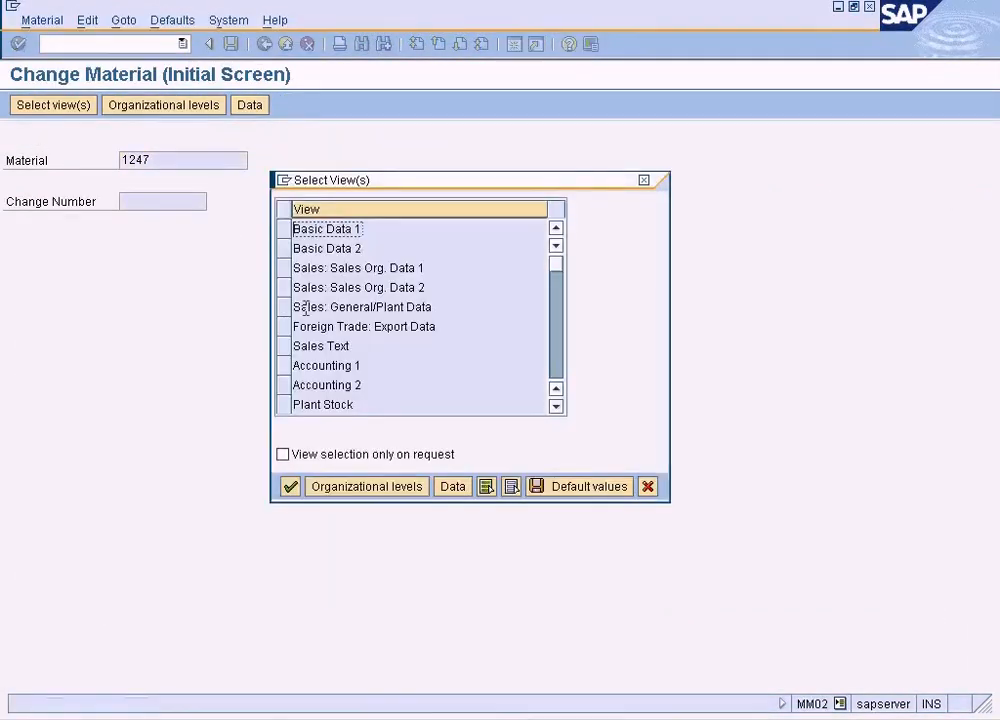
pyautogui.click(285, 365)
pyautogui.click(293, 486)
pyautogui.write('ny')
pyautogui.press('Return')
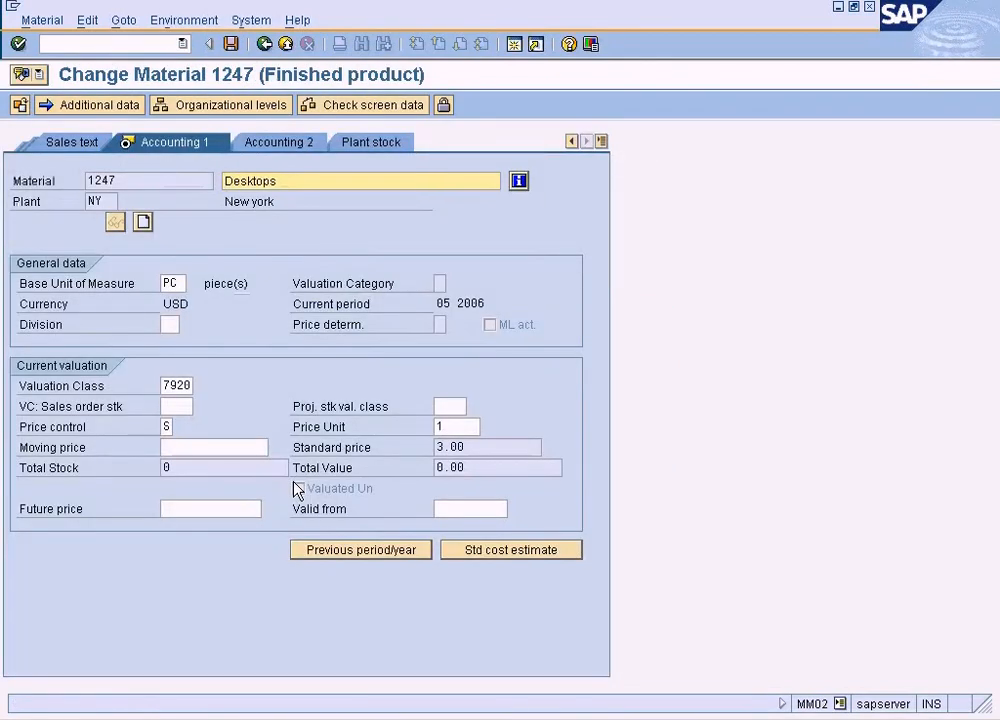
pyautogui.moveTo(482, 446); pyautogui.dragTo(411, 440)
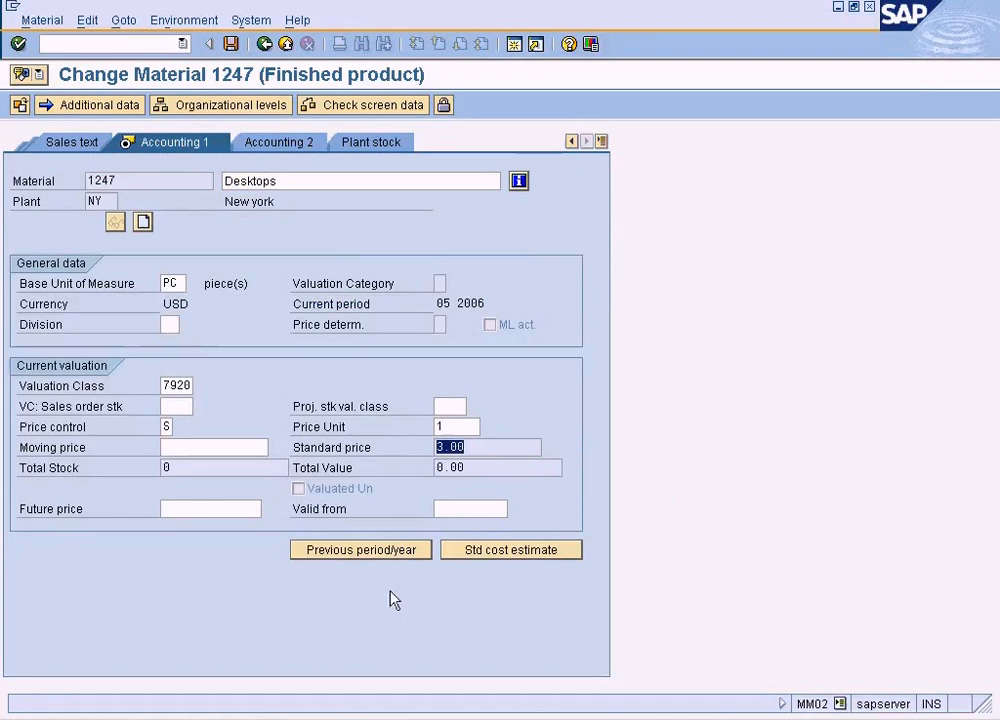
# - Return to the quotation item's conditions, run the pricing analysis, read the explanation of the VPRS message, and go back to the conditions
pyautogui.click(405, 719)
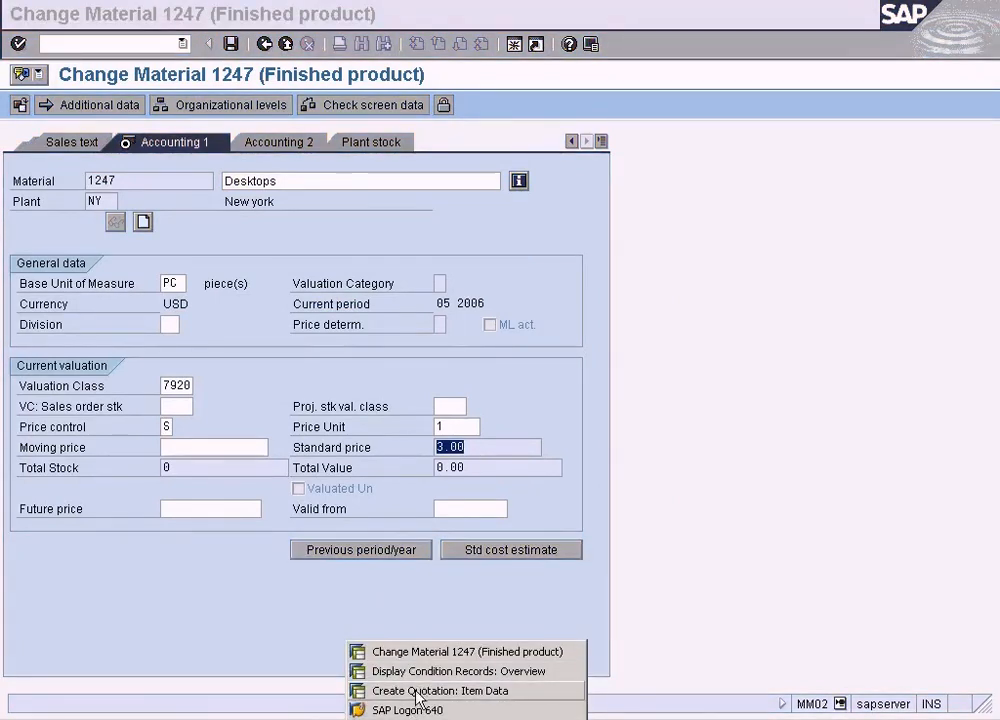
pyautogui.click(366, 690)
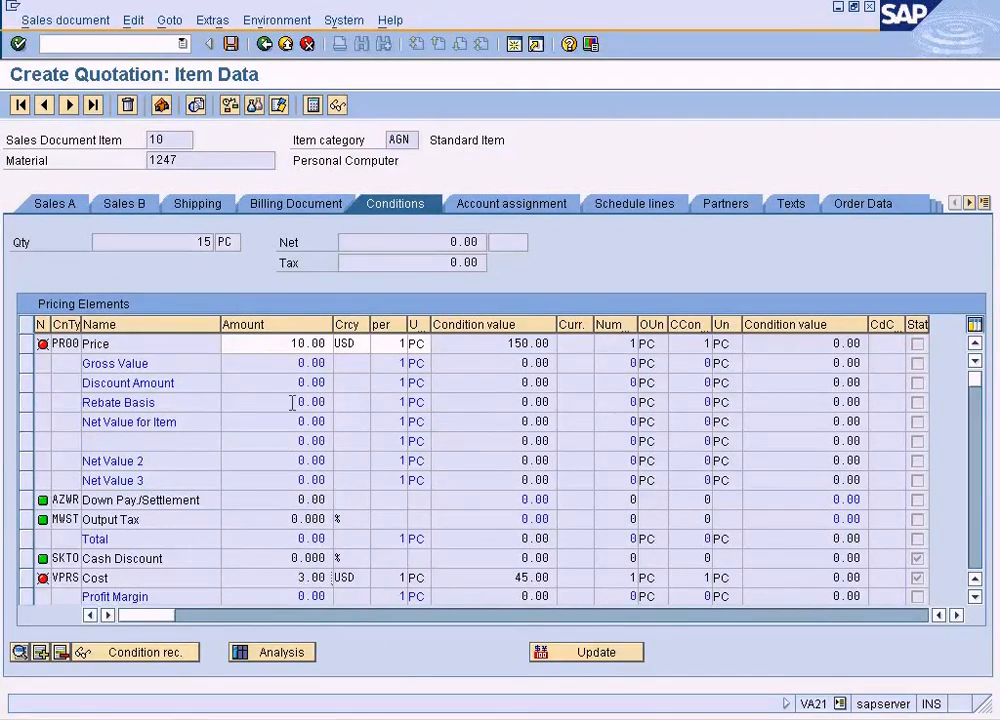
pyautogui.click(290, 343)
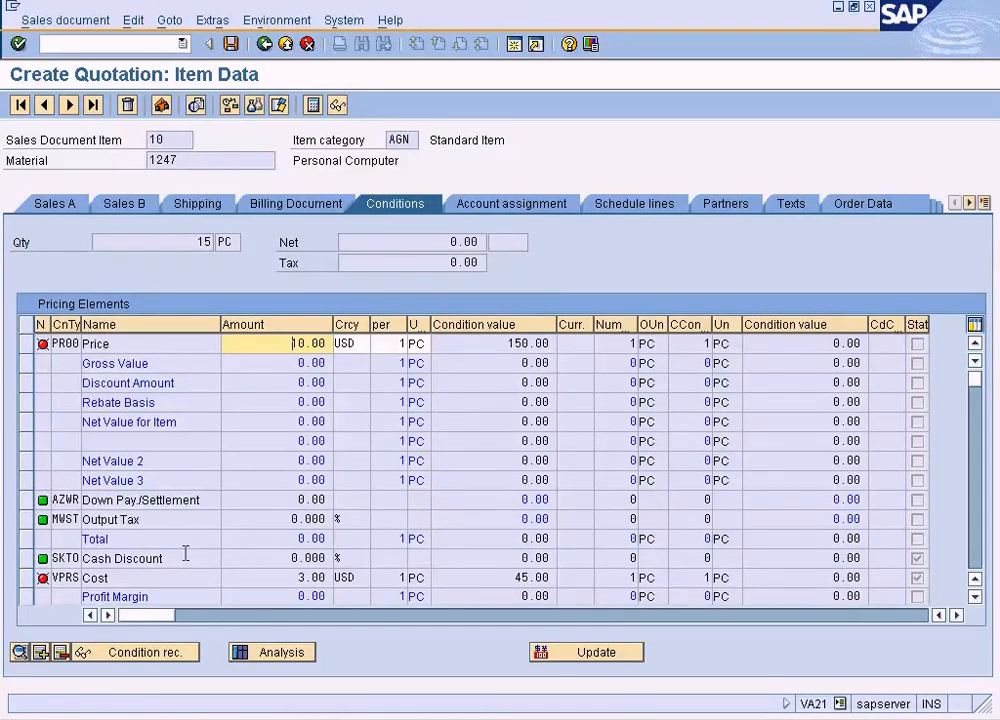
pyautogui.click(29, 580)
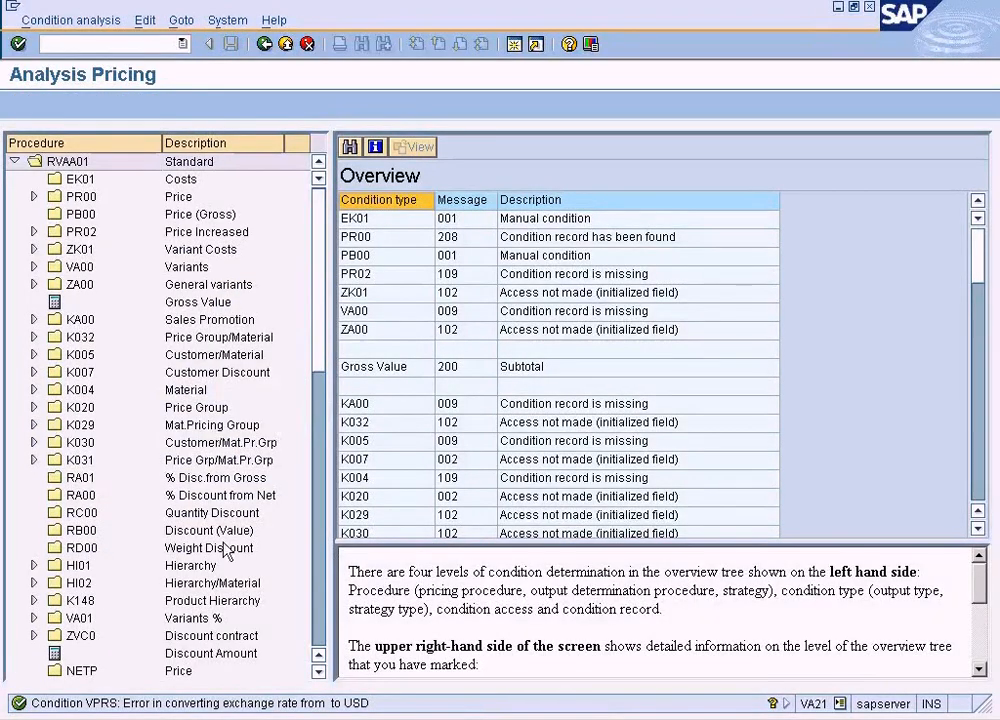
pyautogui.doubleClick(257, 709)
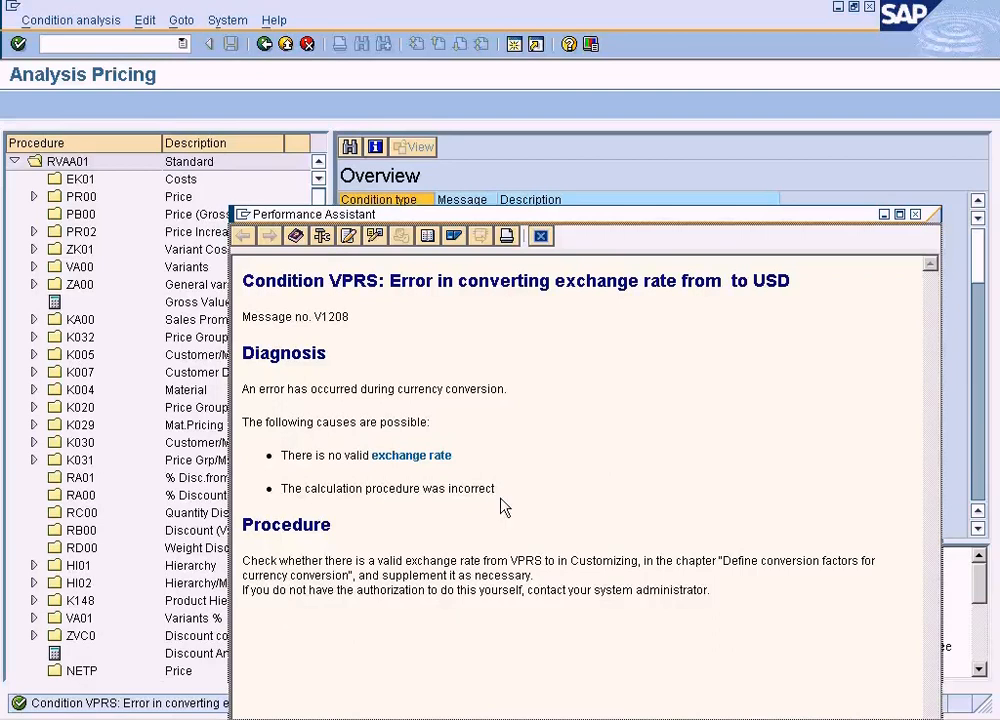
pyautogui.click(540, 236)
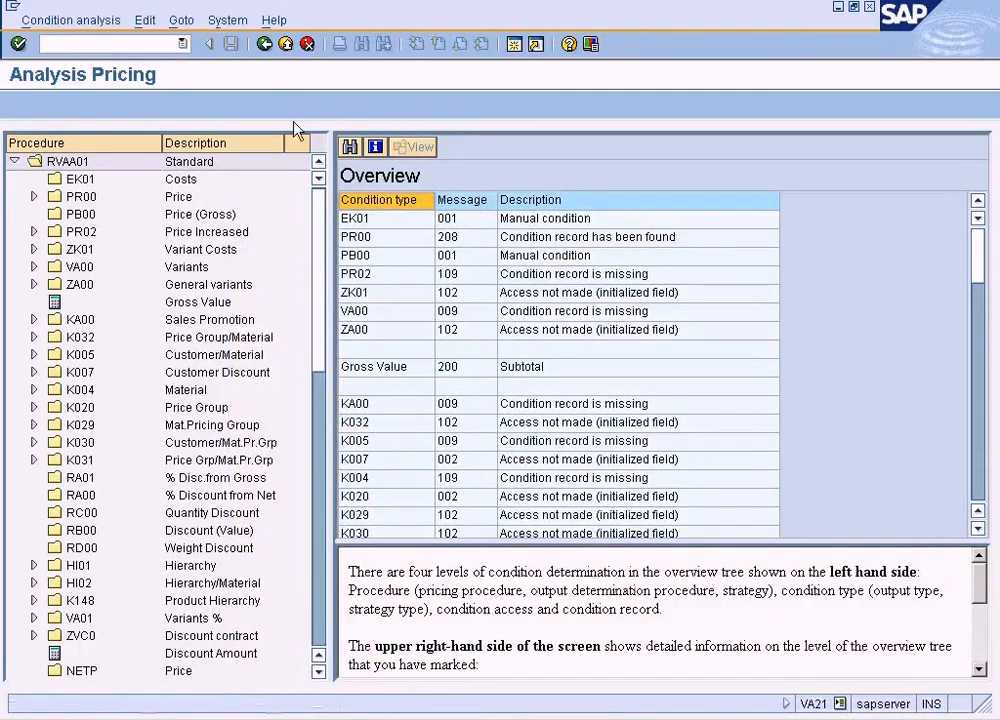
pyautogui.click(265, 46)
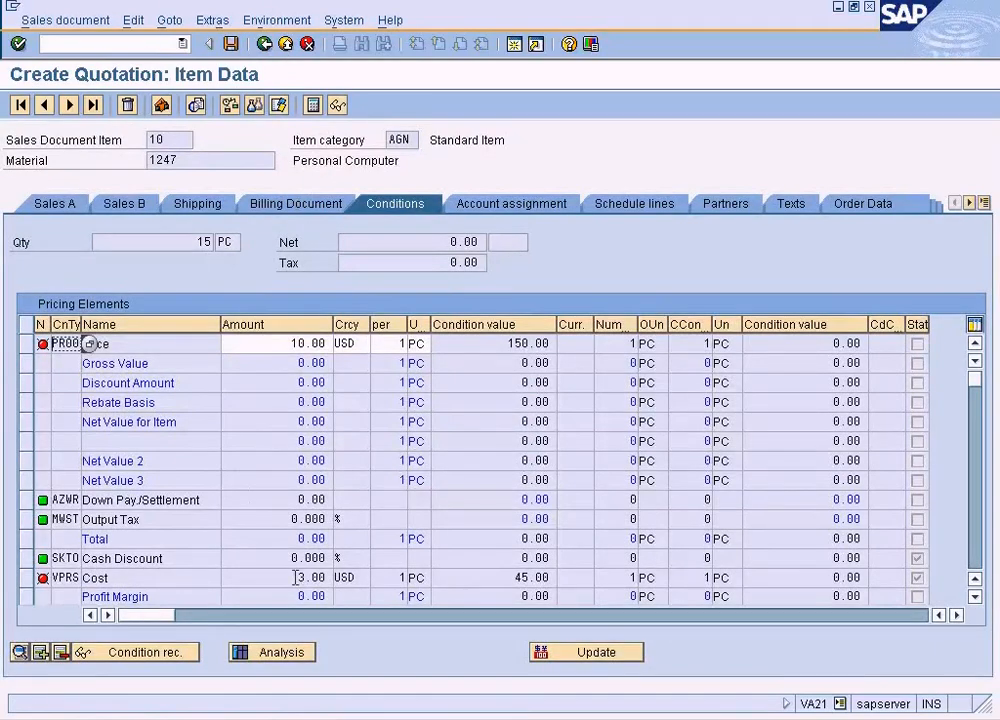
# - Try to display the condition record of the VPRS cost condition, and inspect the document currency in its condition details
pyautogui.click(27, 578)
pyautogui.click(100, 652)
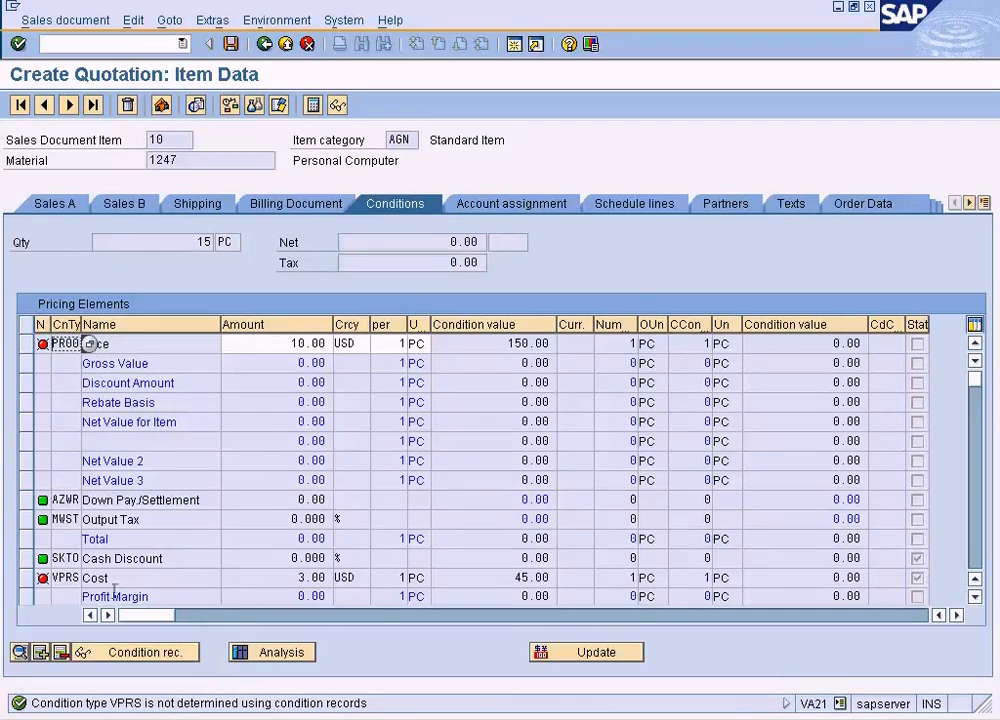
pyautogui.click(27, 580)
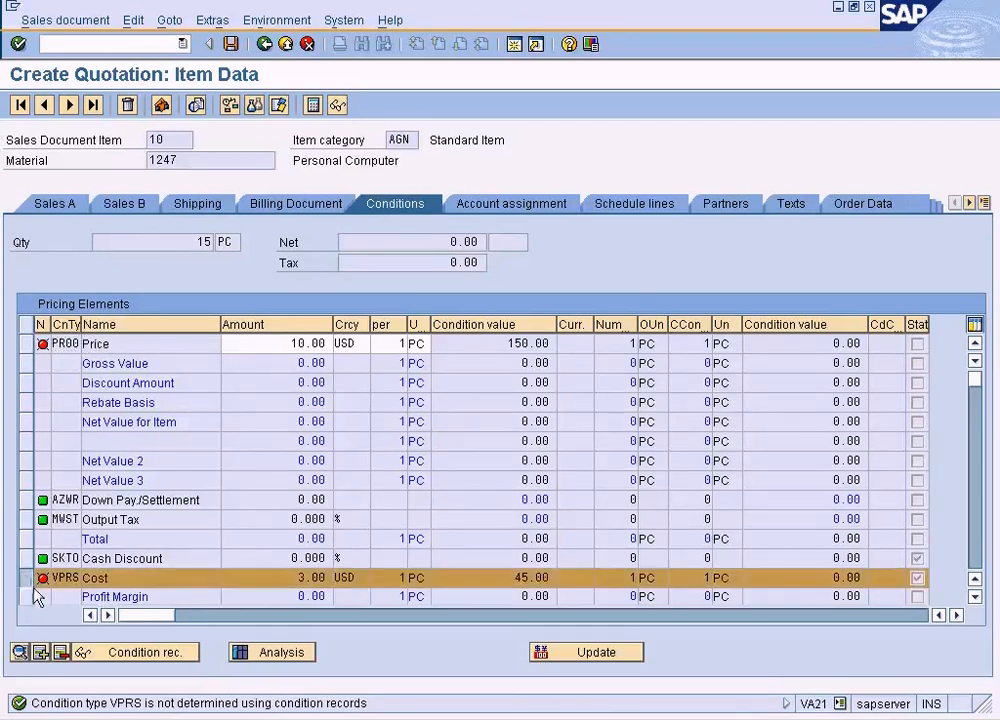
pyautogui.click(20, 652)
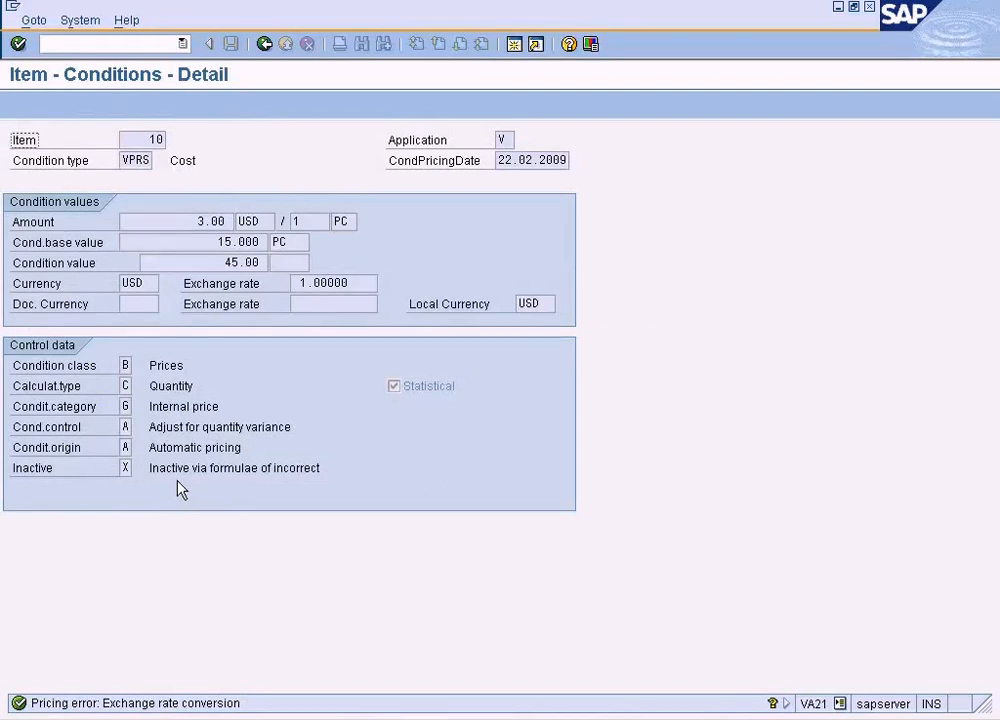
pyautogui.click(140, 304)
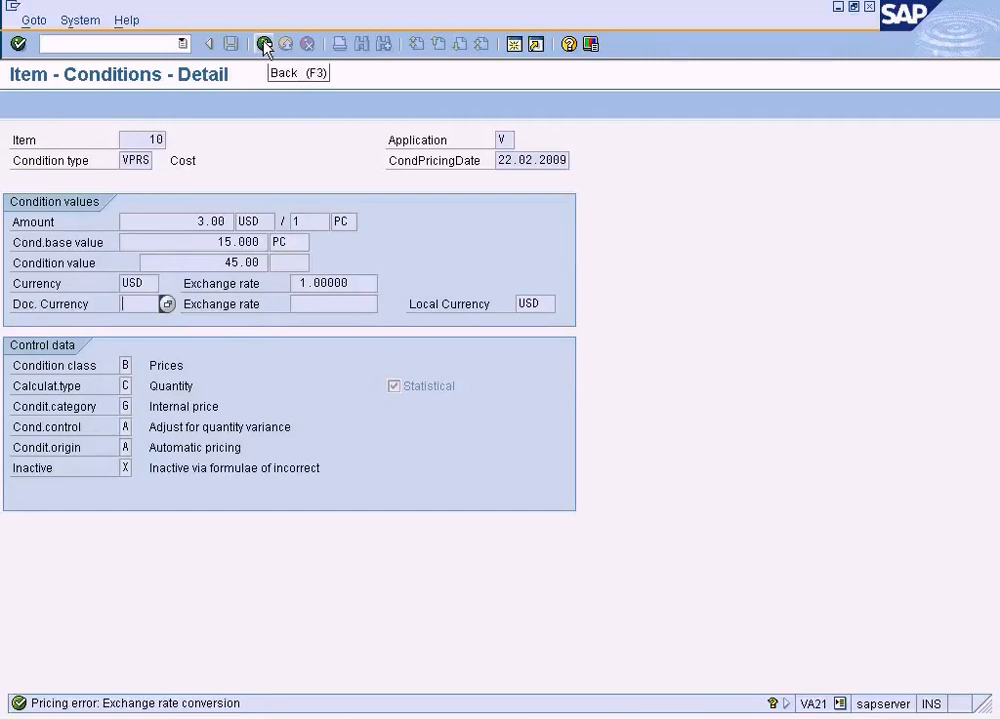
# - Read the field help for Currency and Doc. Currency in the VPRS condition details
pyautogui.click(138, 282)
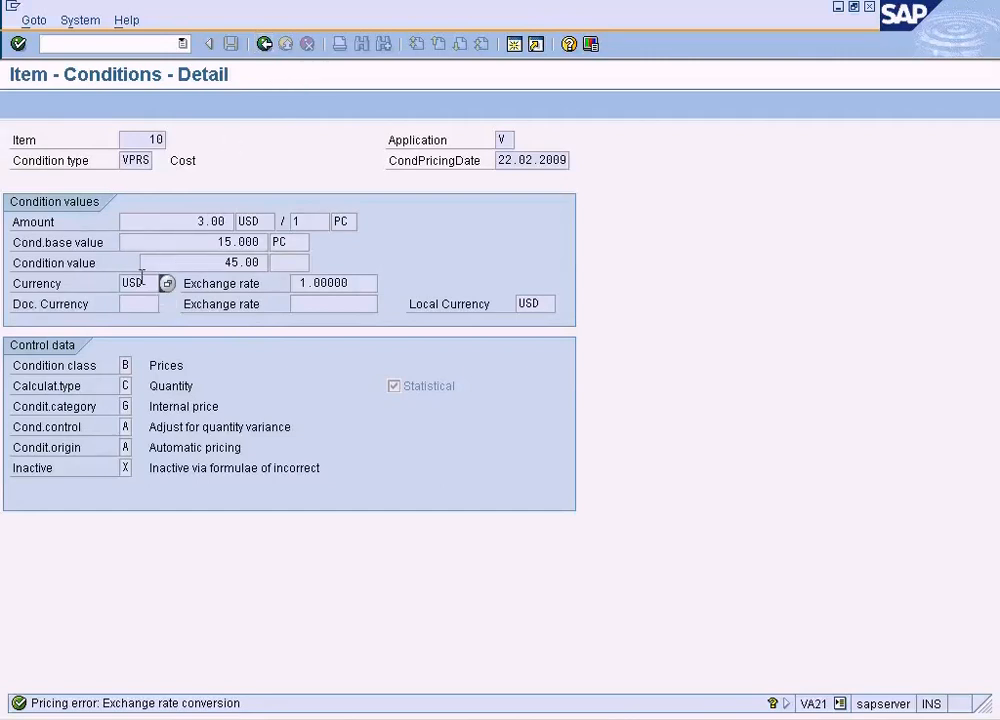
pyautogui.press('F1')
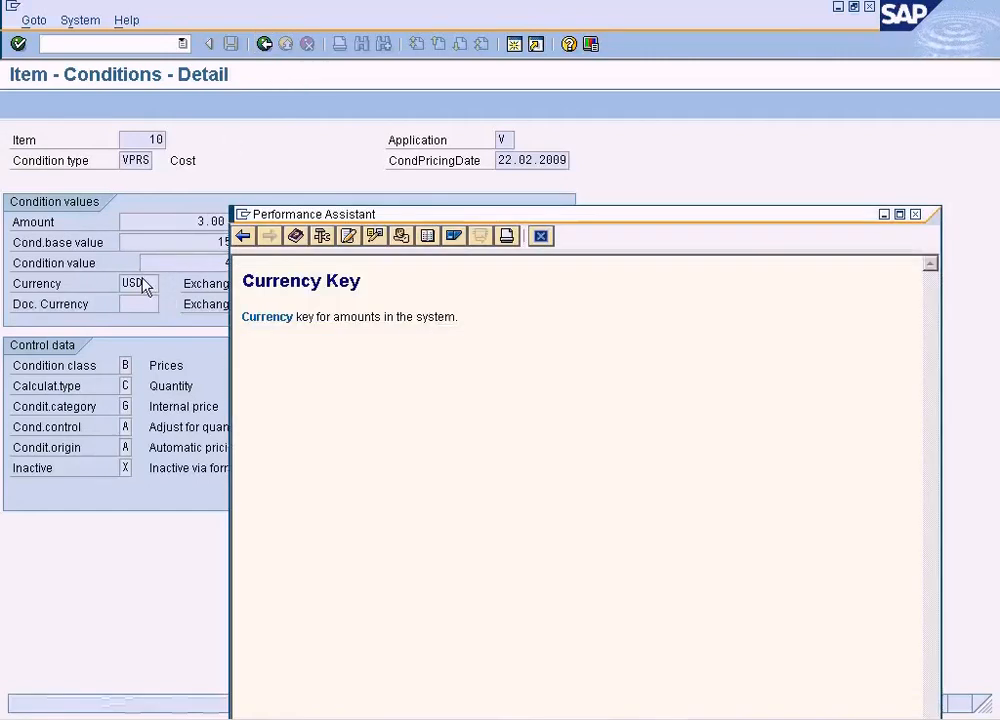
pyautogui.click(541, 236)
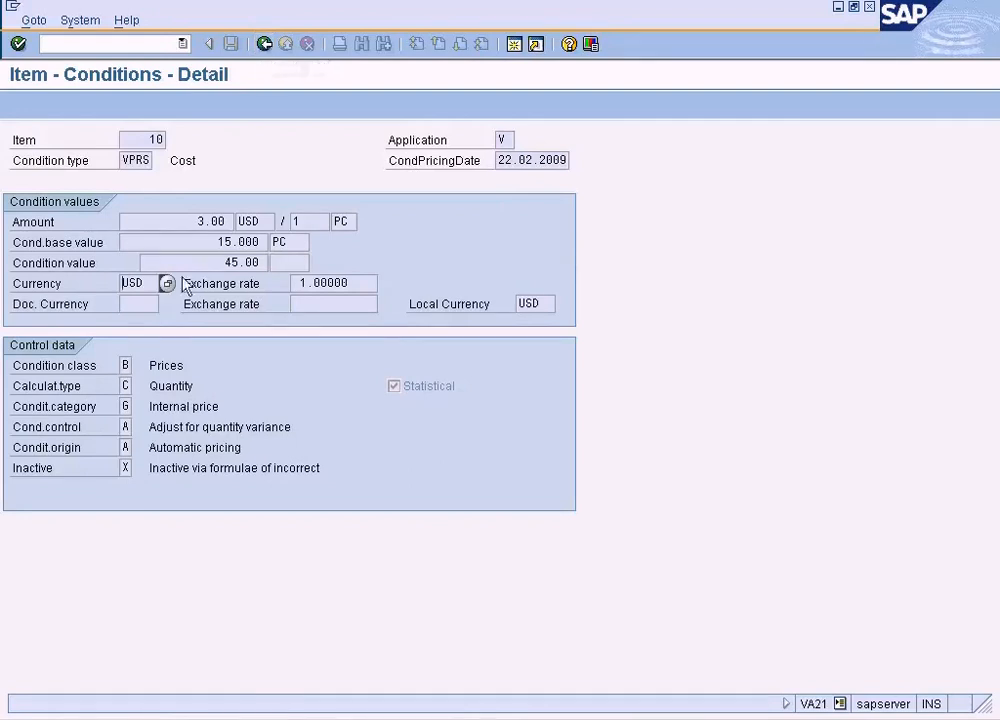
pyautogui.click(147, 301)
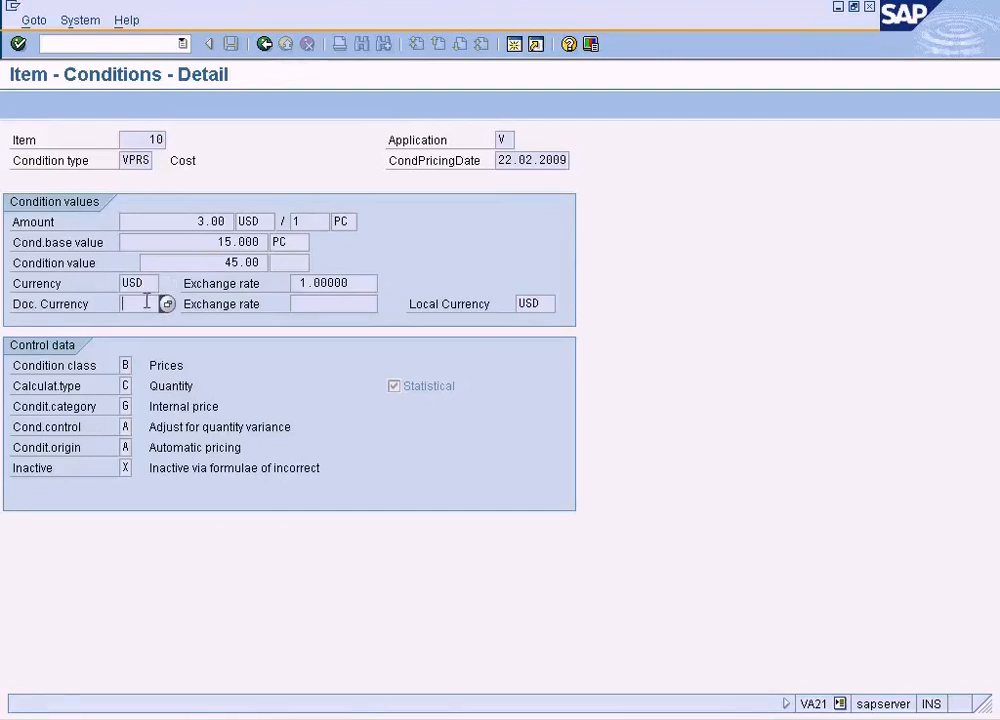
pyautogui.press('Return')
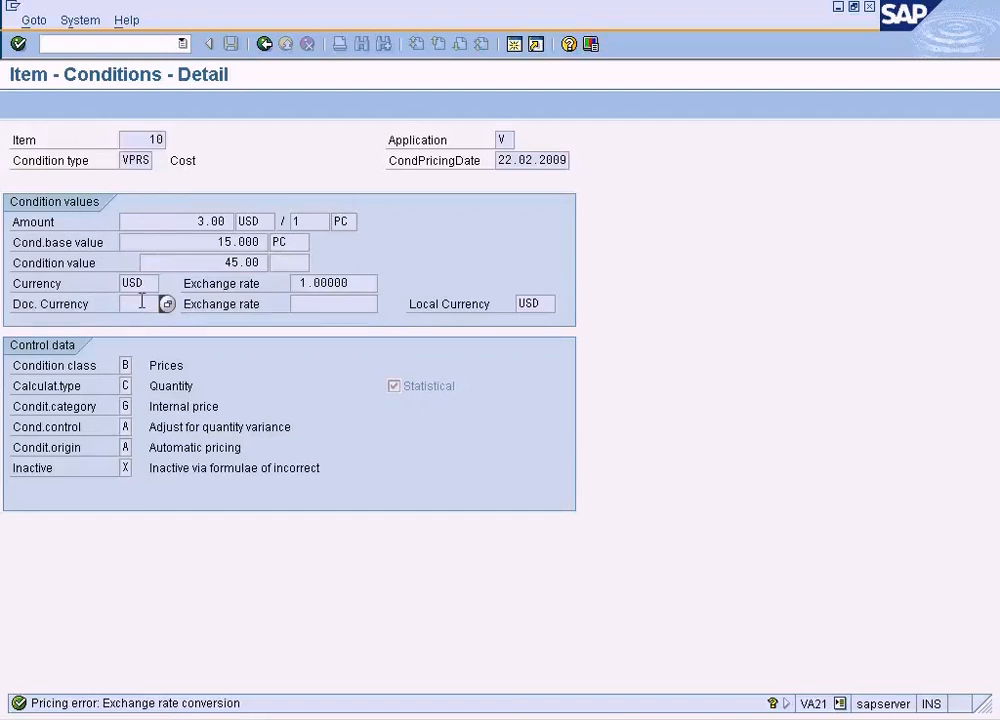
pyautogui.press('F1')
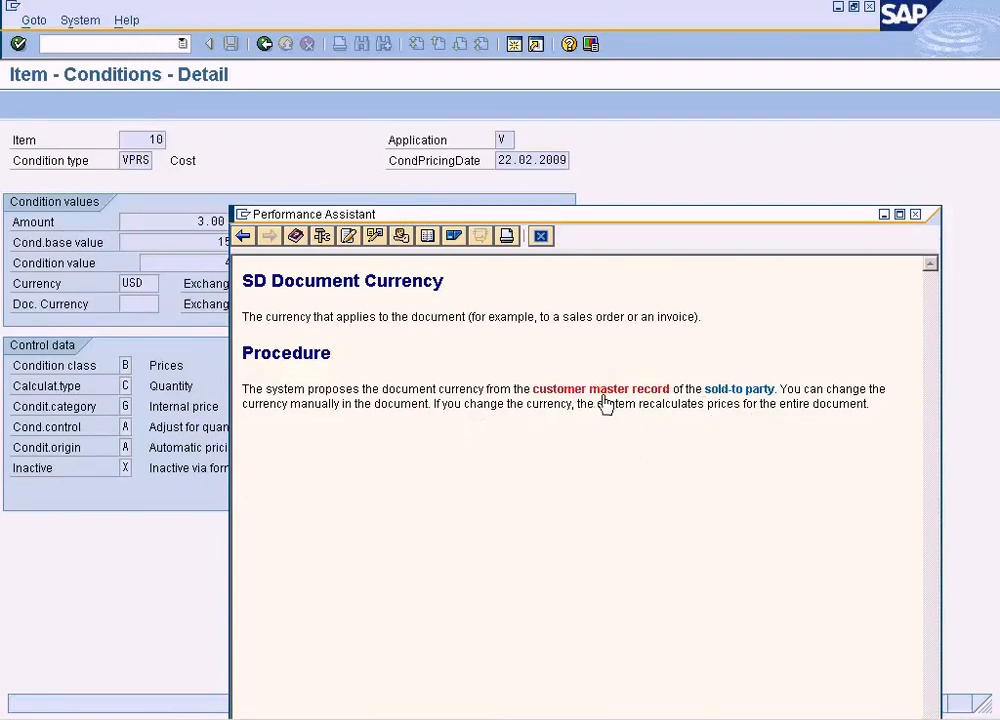
pyautogui.click(541, 237)
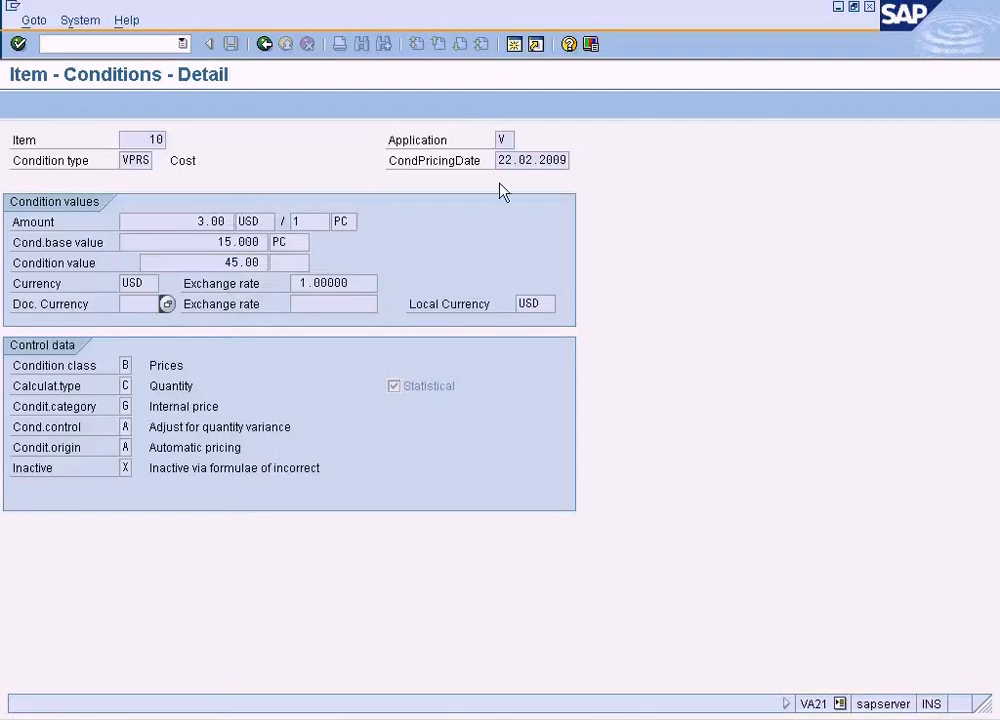
# - Display the customer with XD03 in a new session and check the currency in its sales area data for NY, RE, LP
pyautogui.click(514, 45)
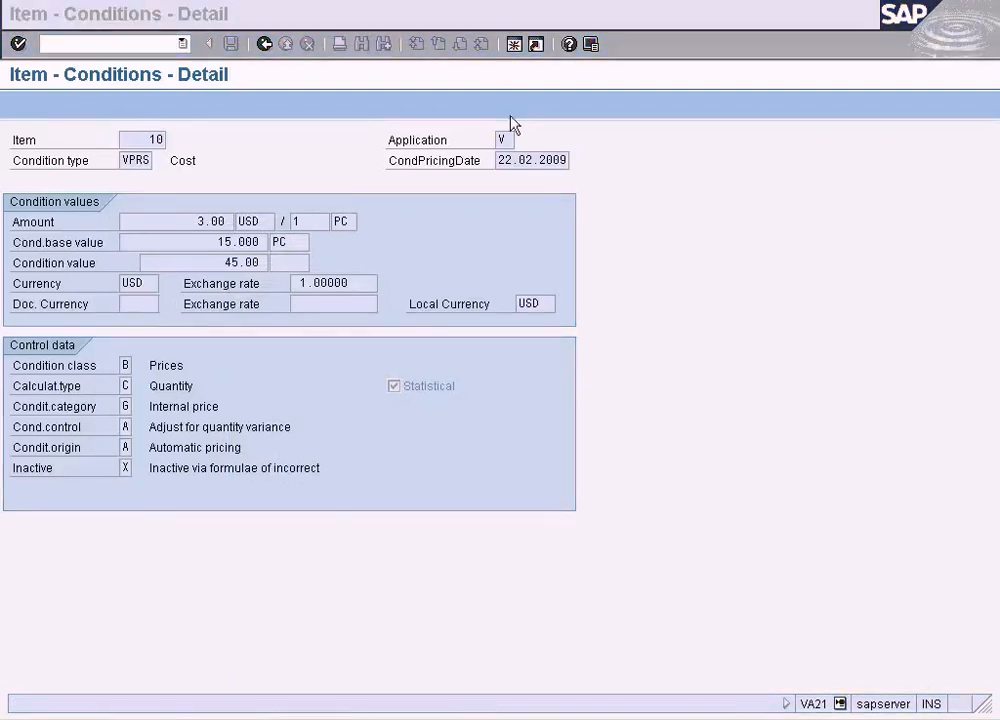
pyautogui.write('xd0')
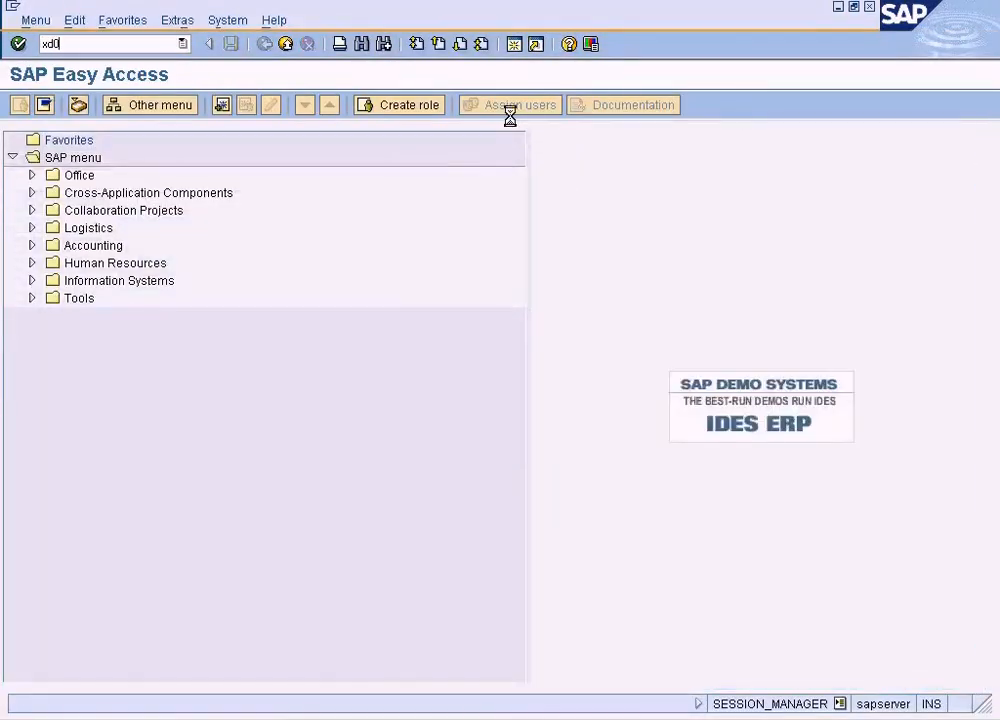
pyautogui.write('3')
pyautogui.press('Return')
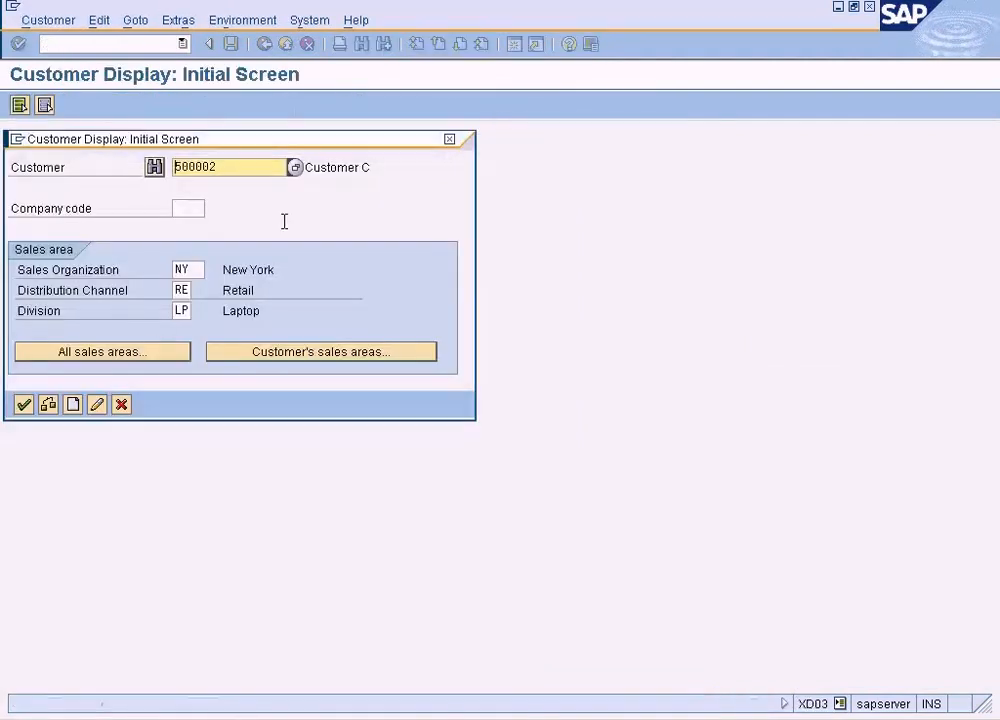
pyautogui.click(24, 404)
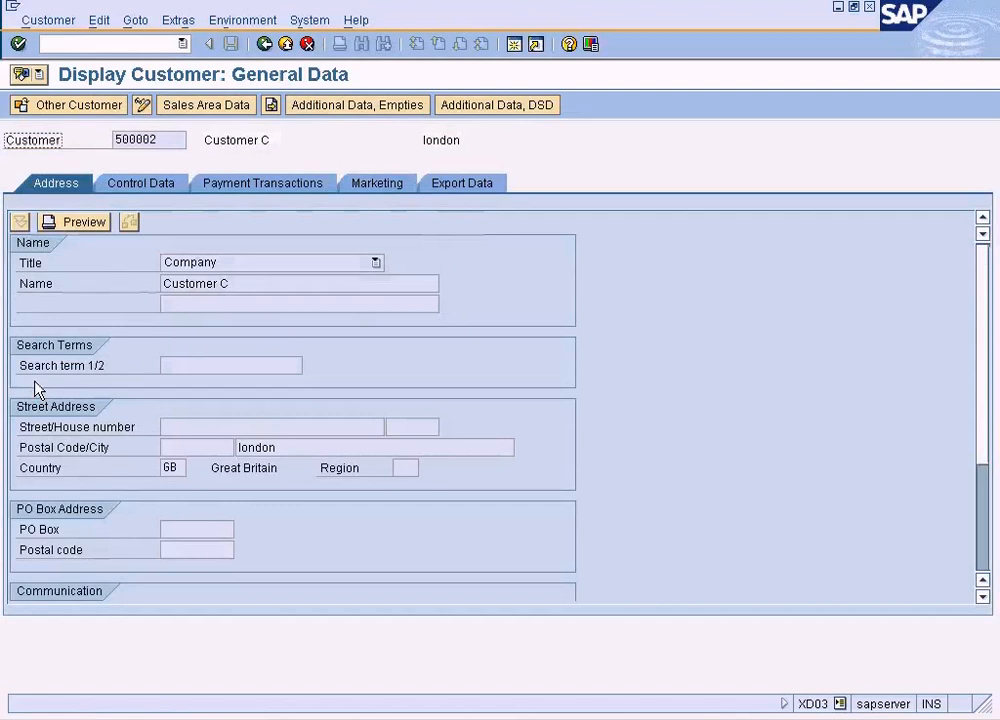
pyautogui.click(241, 105)
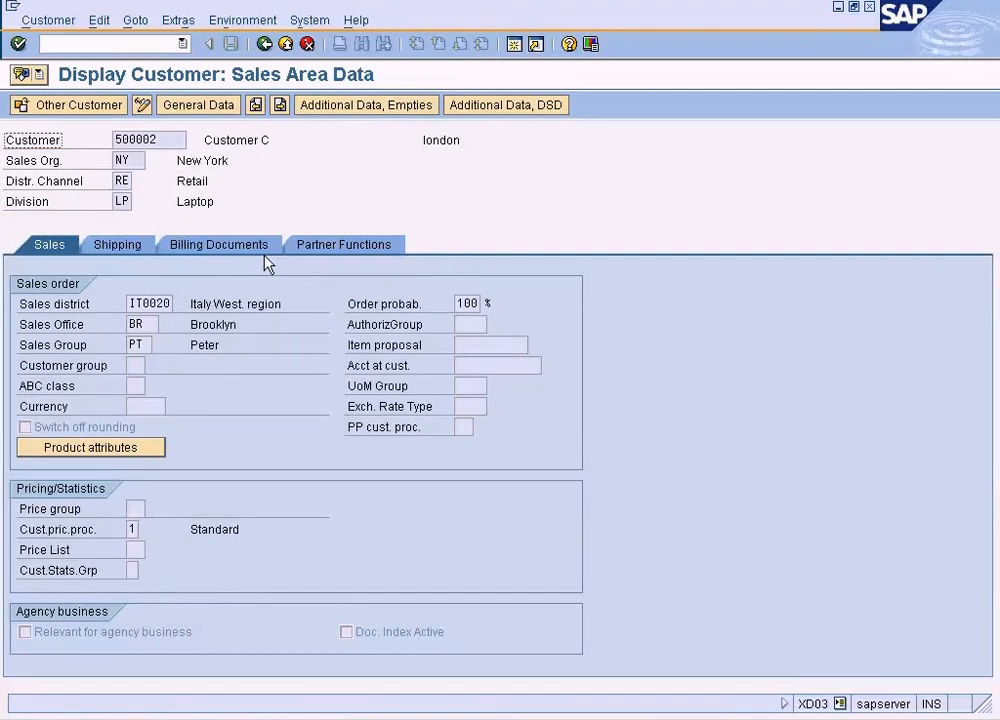
pyautogui.click(150, 406)
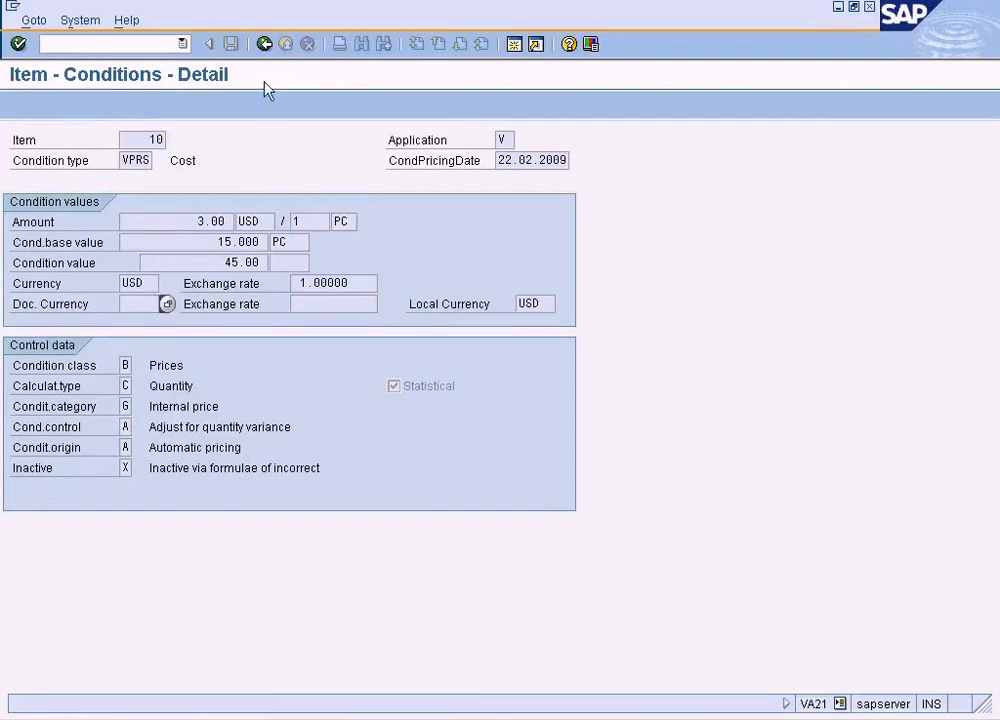
# - Leave the VPRS condition details, check item 10's Sales A data, and return to the quotation overview
pyautogui.click(264, 44)
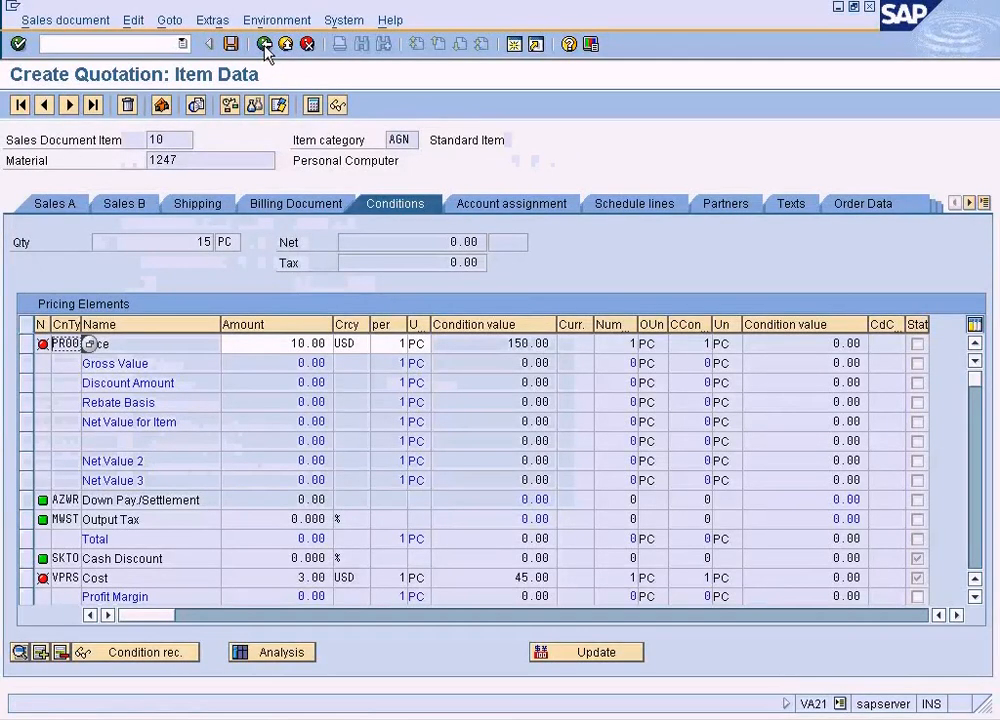
pyautogui.click(68, 204)
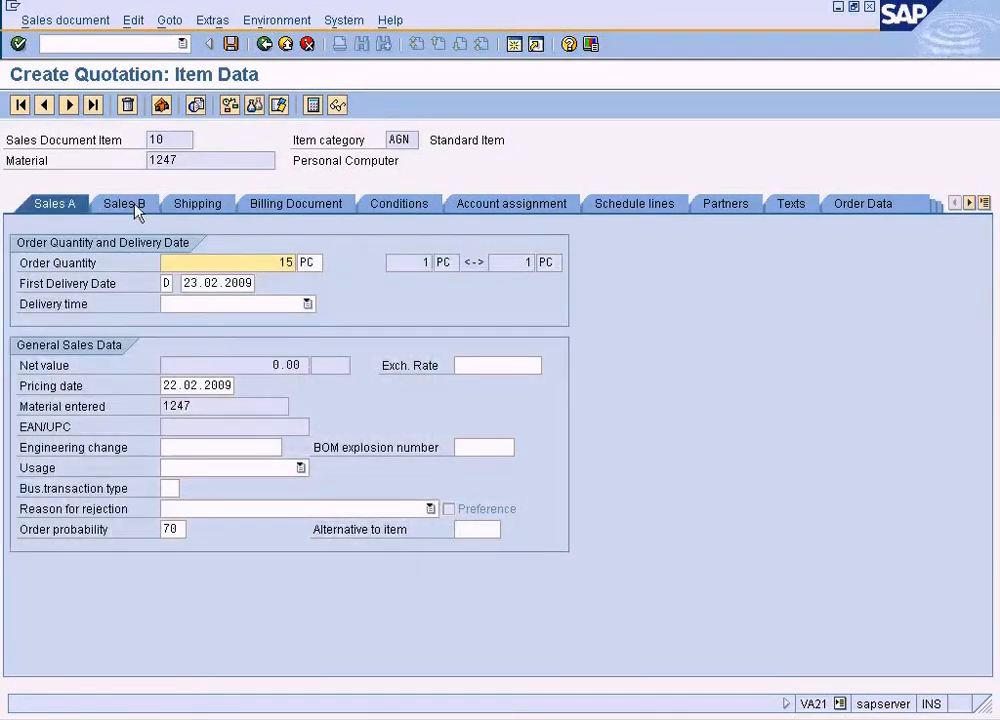
pyautogui.click(169, 20)
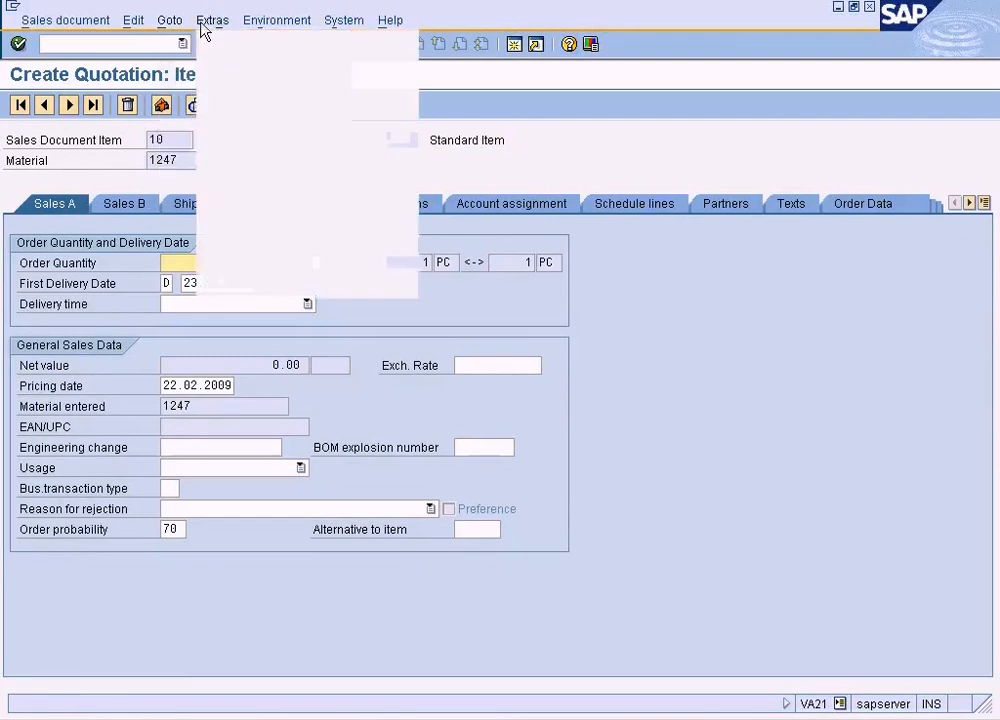
pyautogui.moveTo(152, 17)
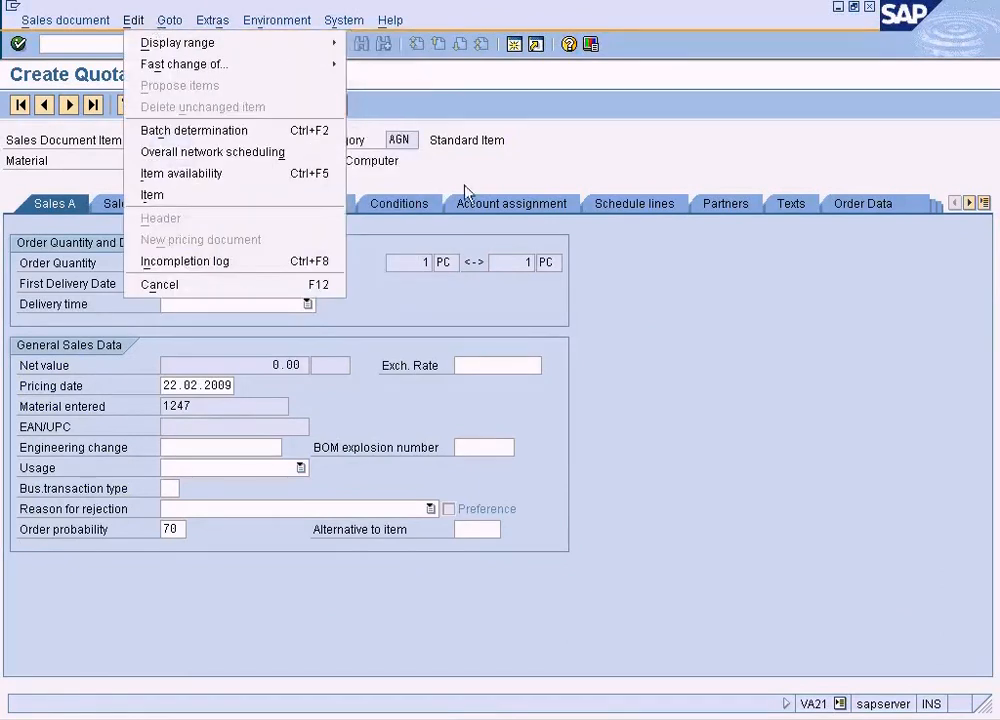
pyautogui.click(375, 158)
pyautogui.click(270, 46)
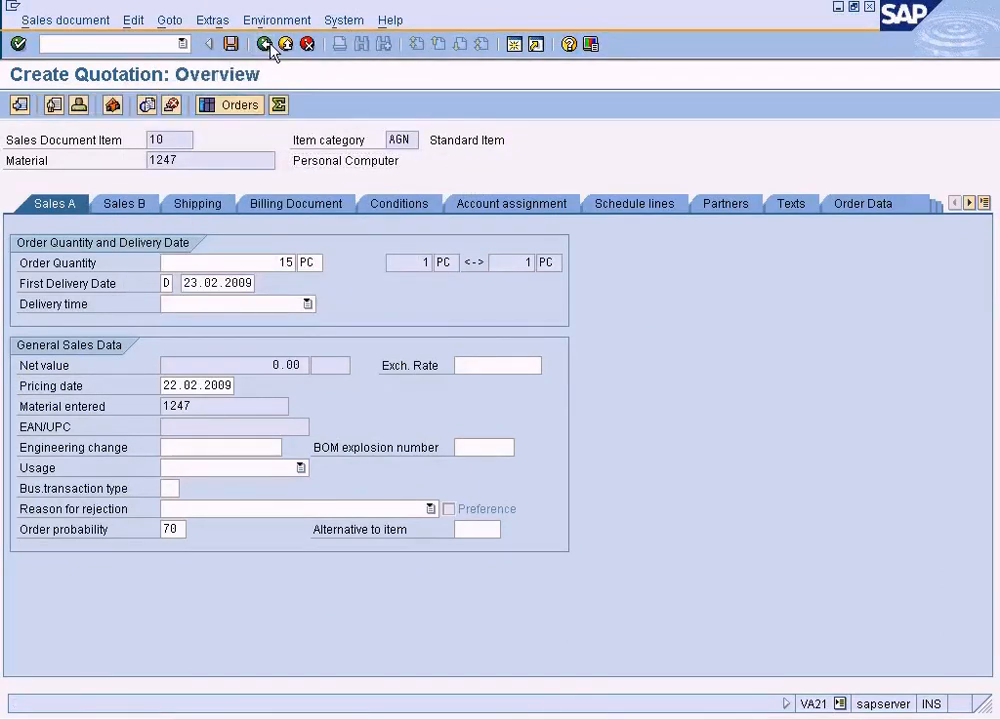
# - Open the quotation's header sales data and try to set the document currency to USD with an updated exchange rate
pyautogui.click(177, 22)
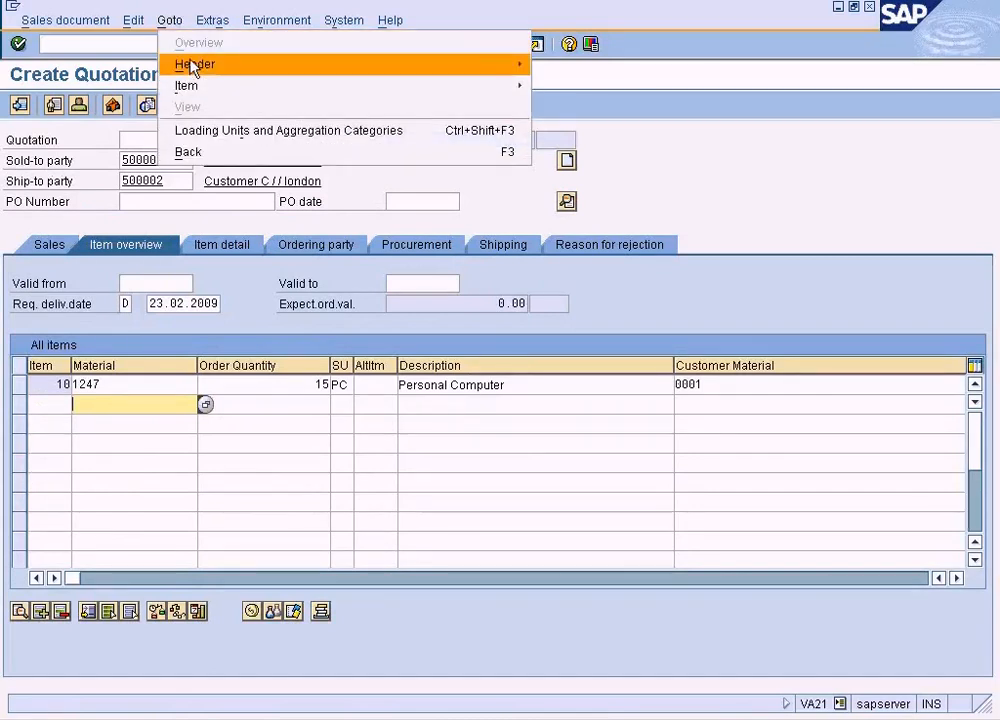
pyautogui.moveTo(195, 66)
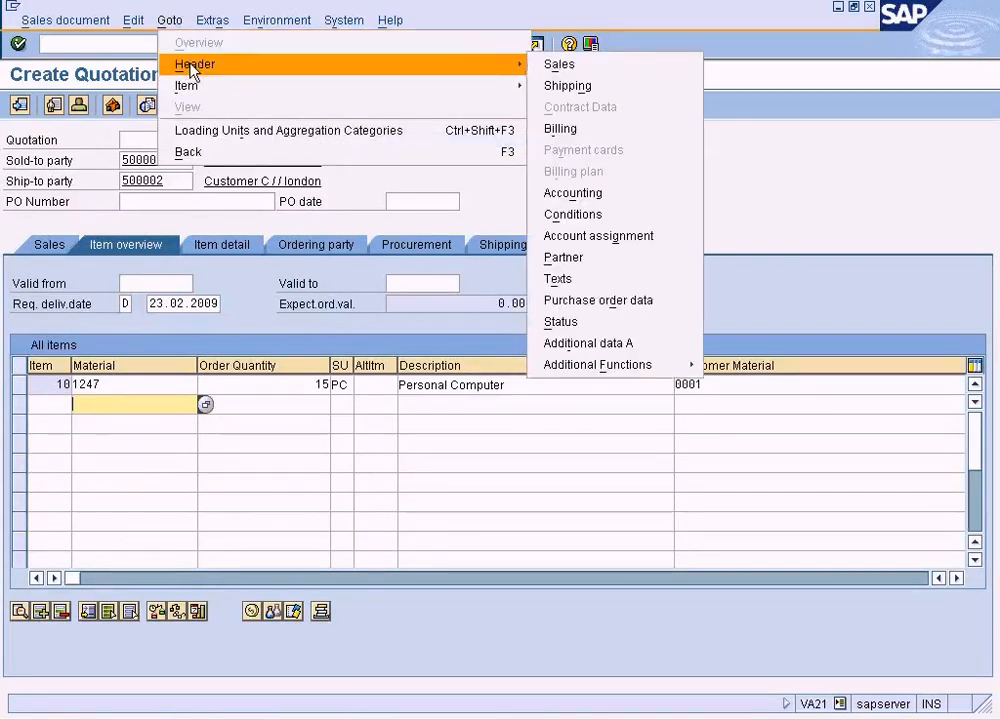
pyautogui.click(575, 68)
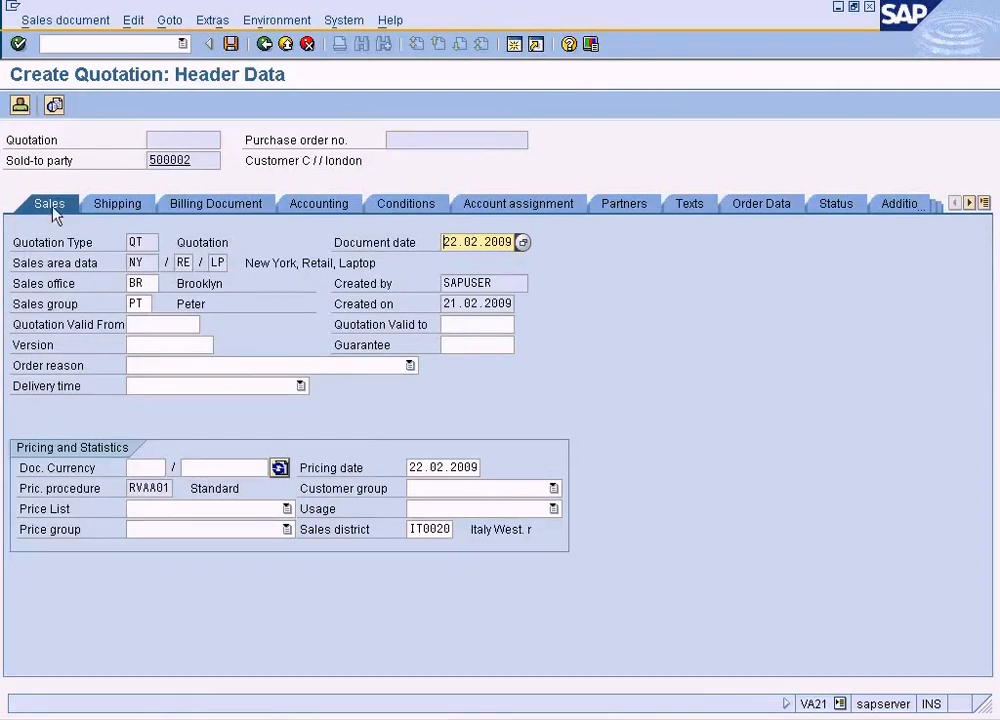
pyautogui.click(152, 467)
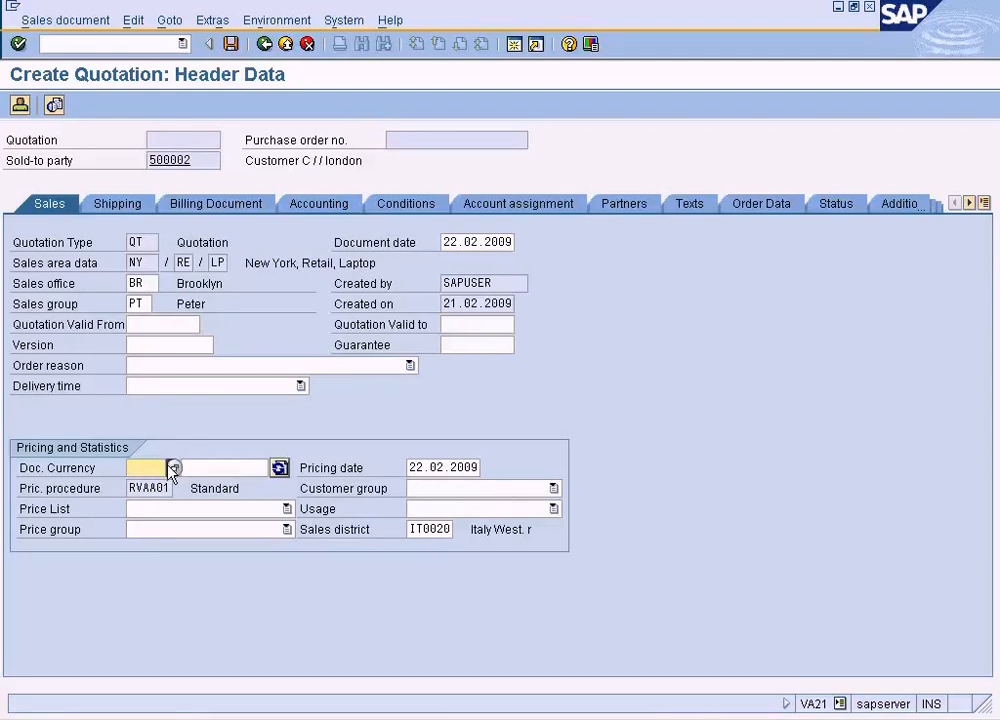
pyautogui.write('USD')
pyautogui.press('Return')
pyautogui.click(157, 463)
pyautogui.click(280, 468)
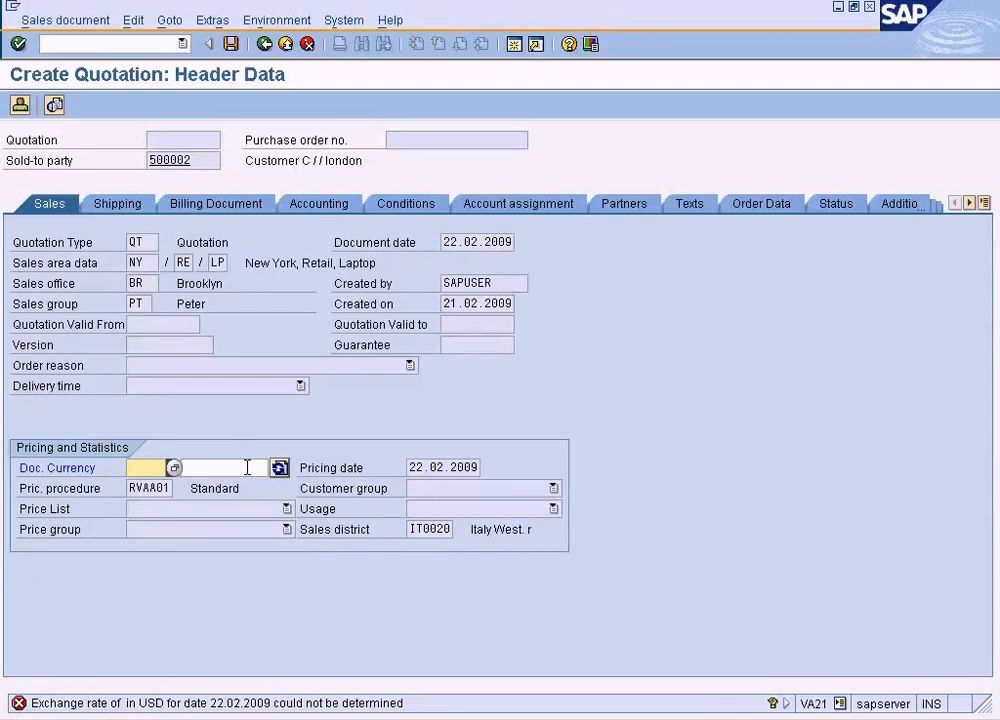
# - Clear the re-entered USD currency and read the long text of the exchange rate error message
pyautogui.write('USD')
pyautogui.press('BackSpace')
pyautogui.press('BackSpace')
pyautogui.press('BackSpace')
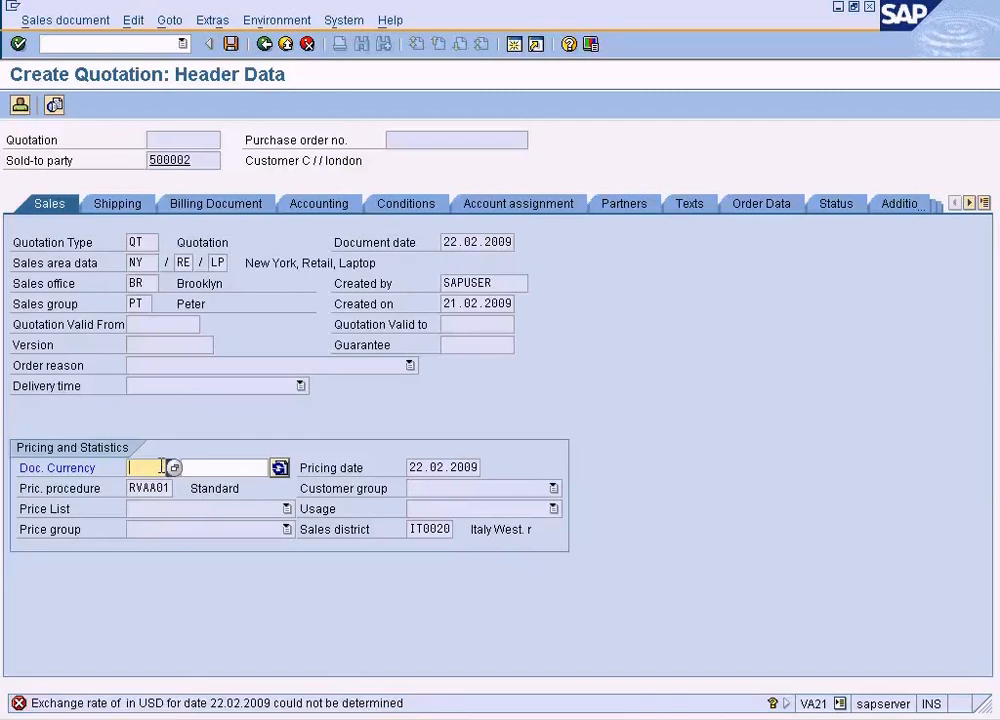
pyautogui.click(270, 706)
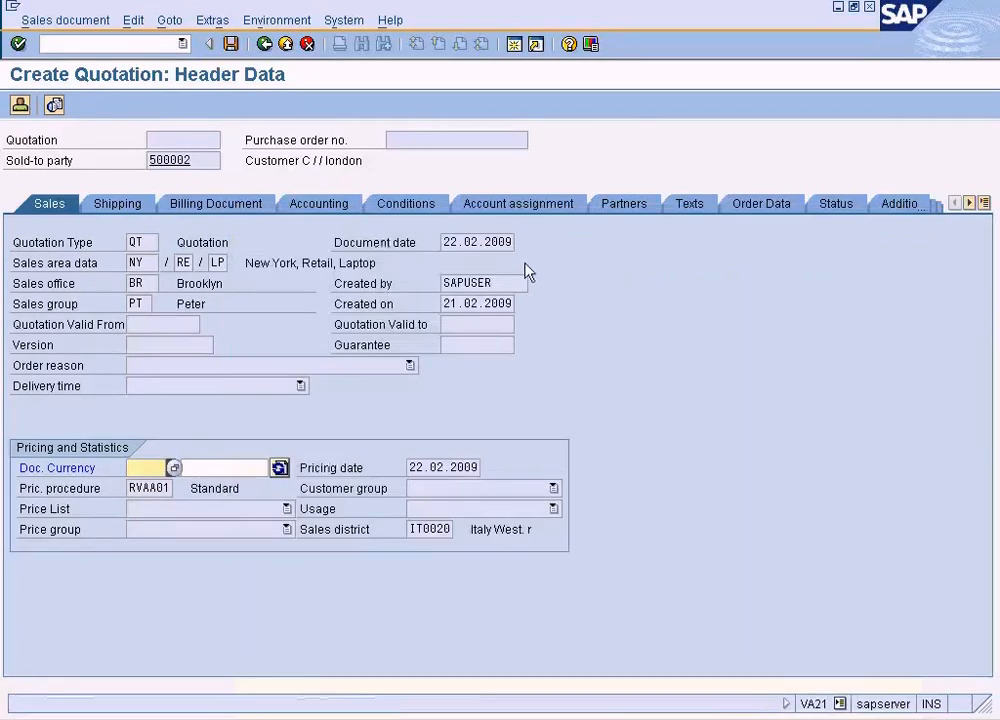
pyautogui.click(540, 235)
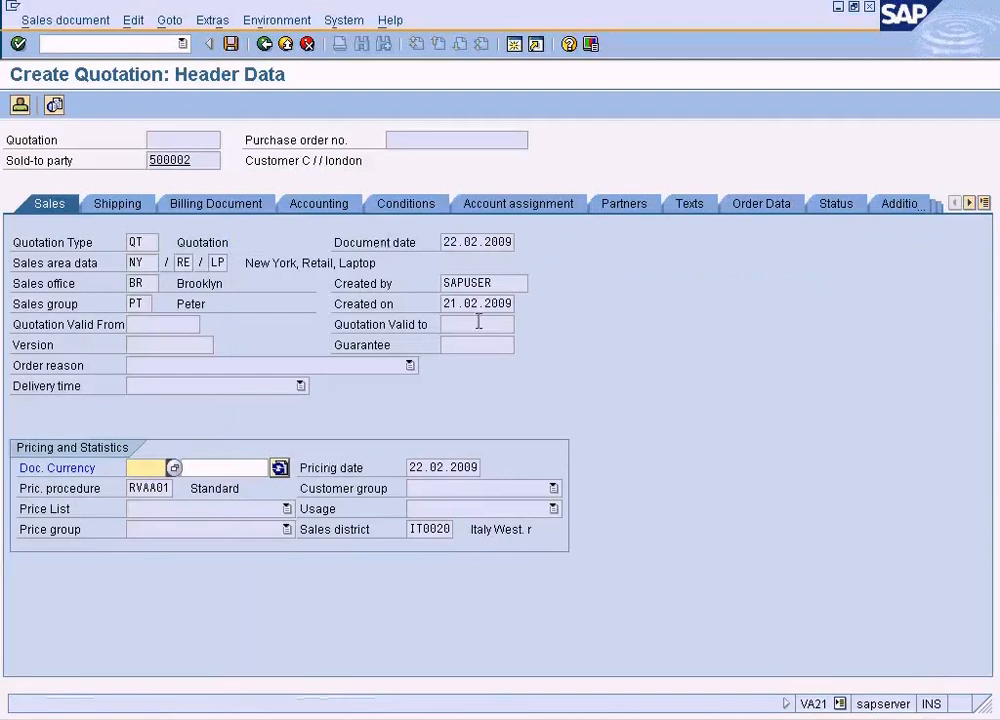
# - Open the currency exchange rates table with transaction OB08 in a new session
pyautogui.click(515, 45)
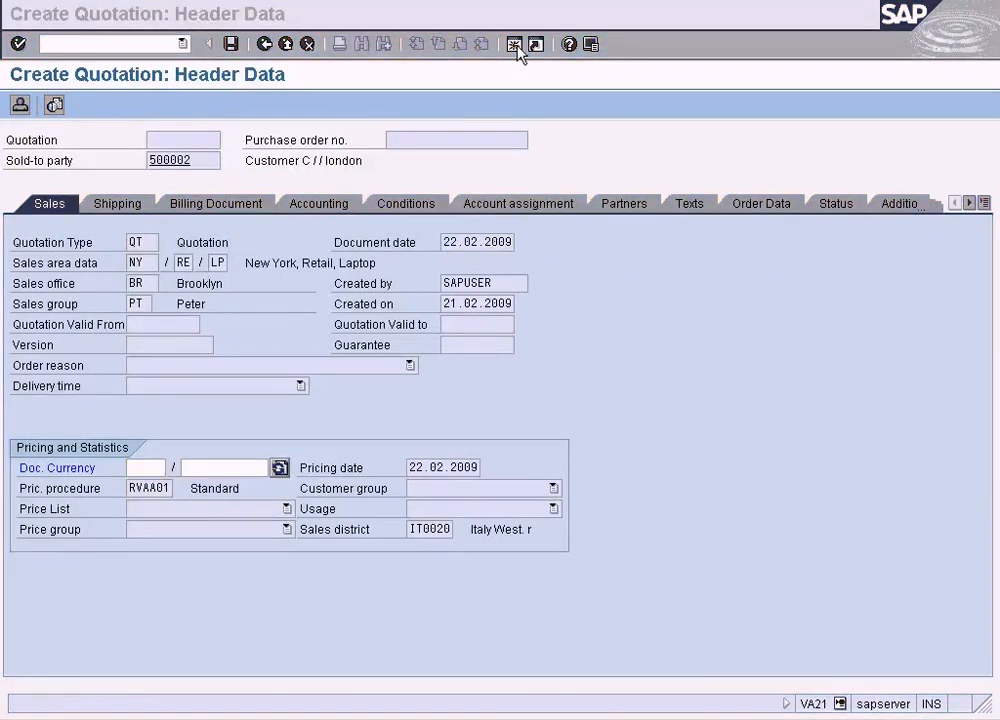
pyautogui.write('o')
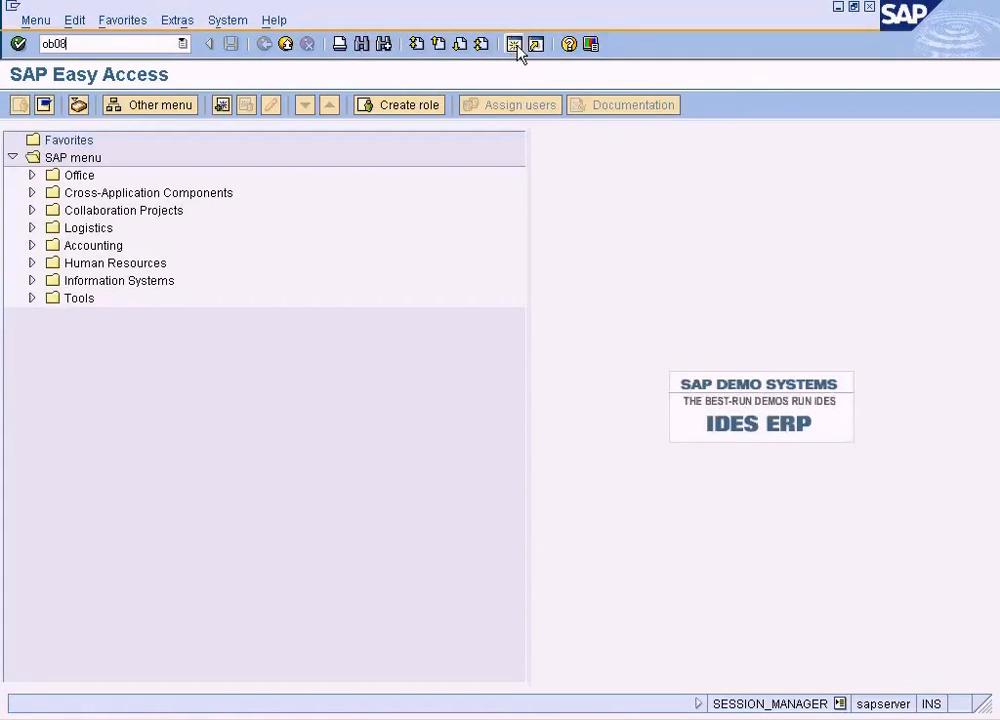
pyautogui.write('b08')
pyautogui.press('Return')
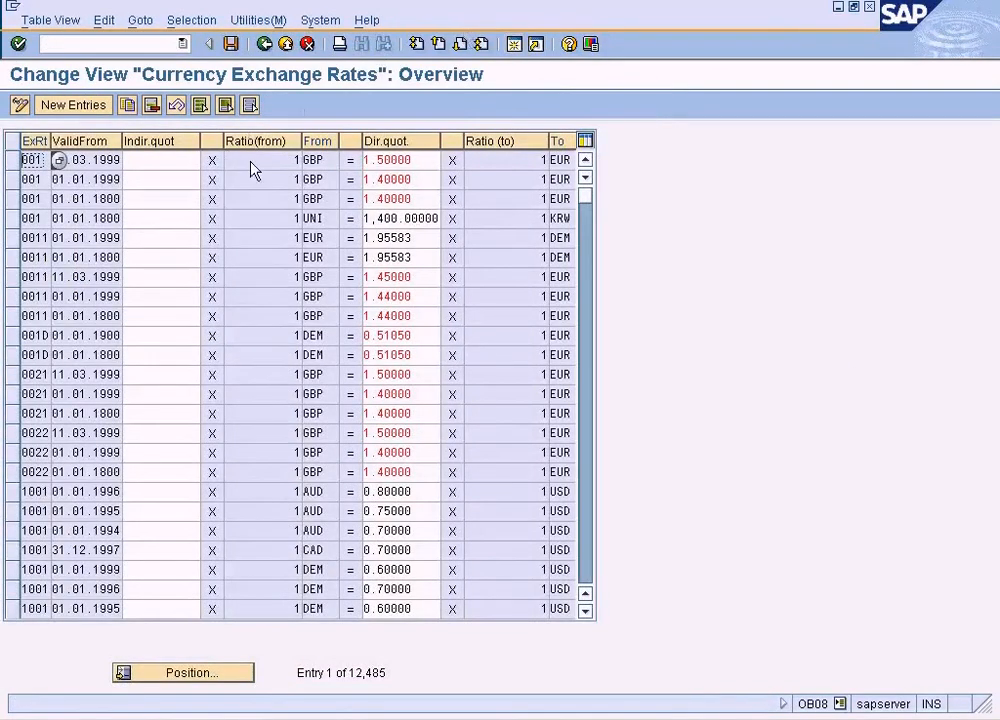
pyautogui.click(74, 105)
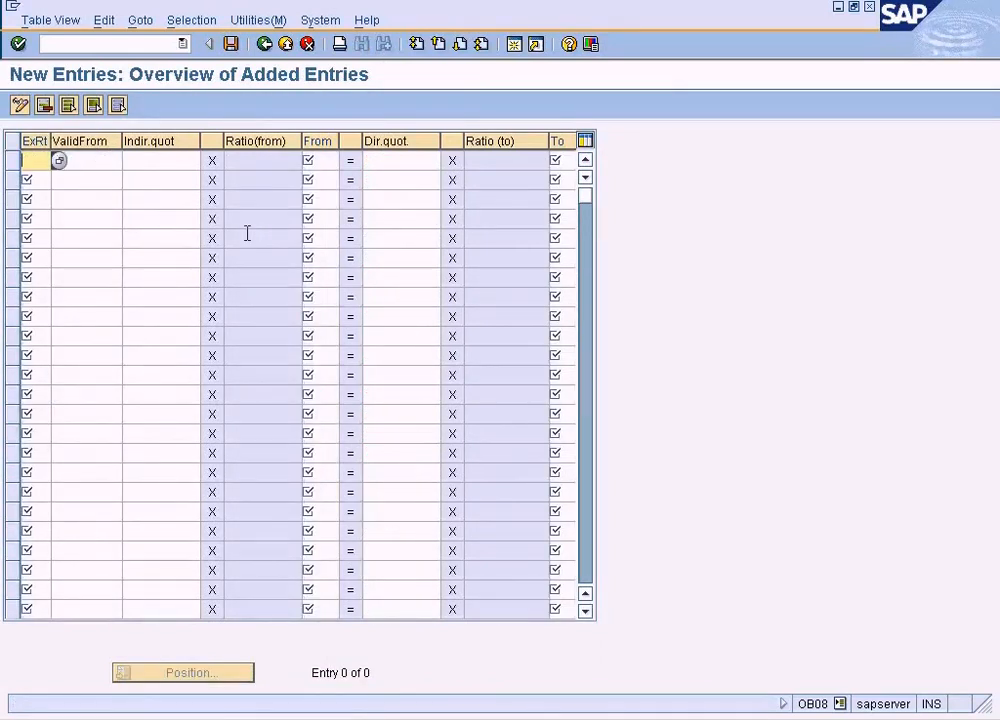
pyautogui.click(182, 43)
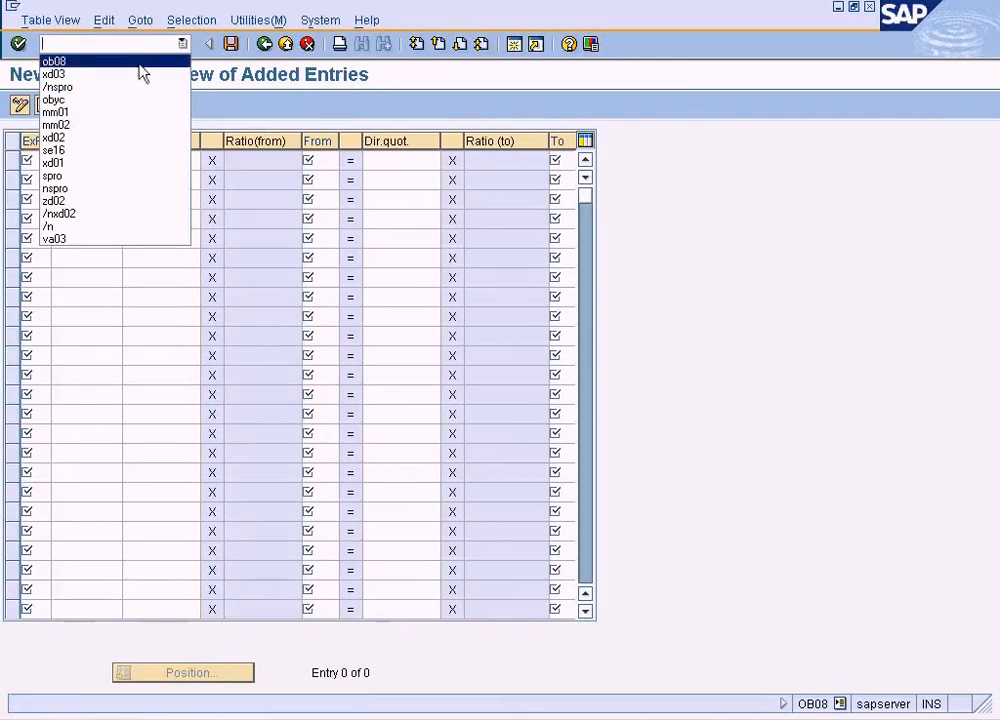
pyautogui.click(739, 473)
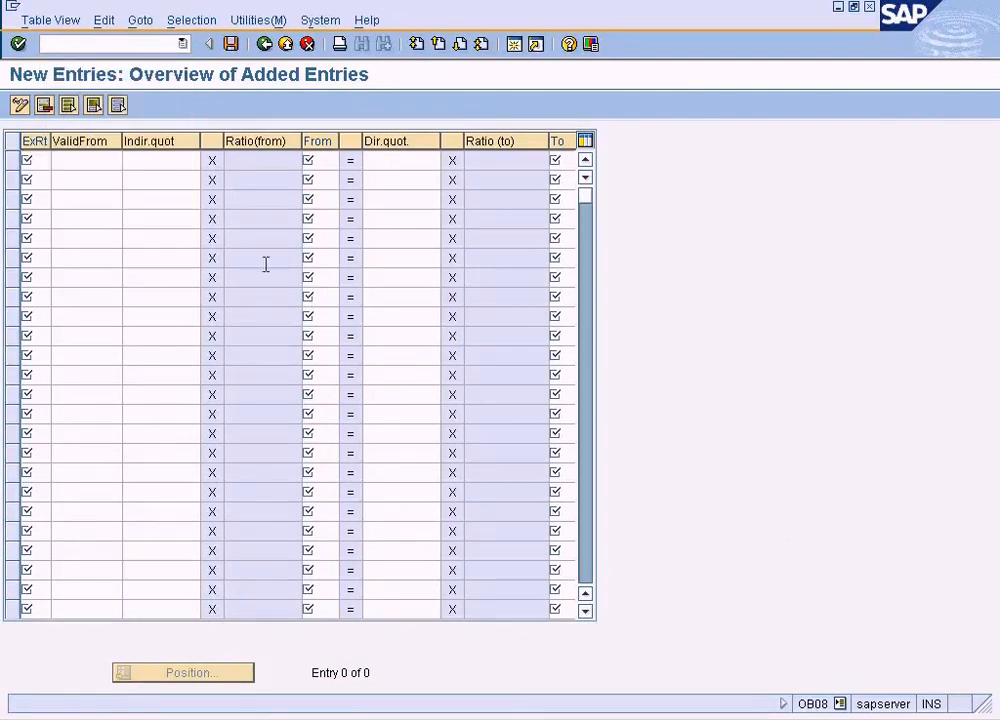
pyautogui.click(264, 44)
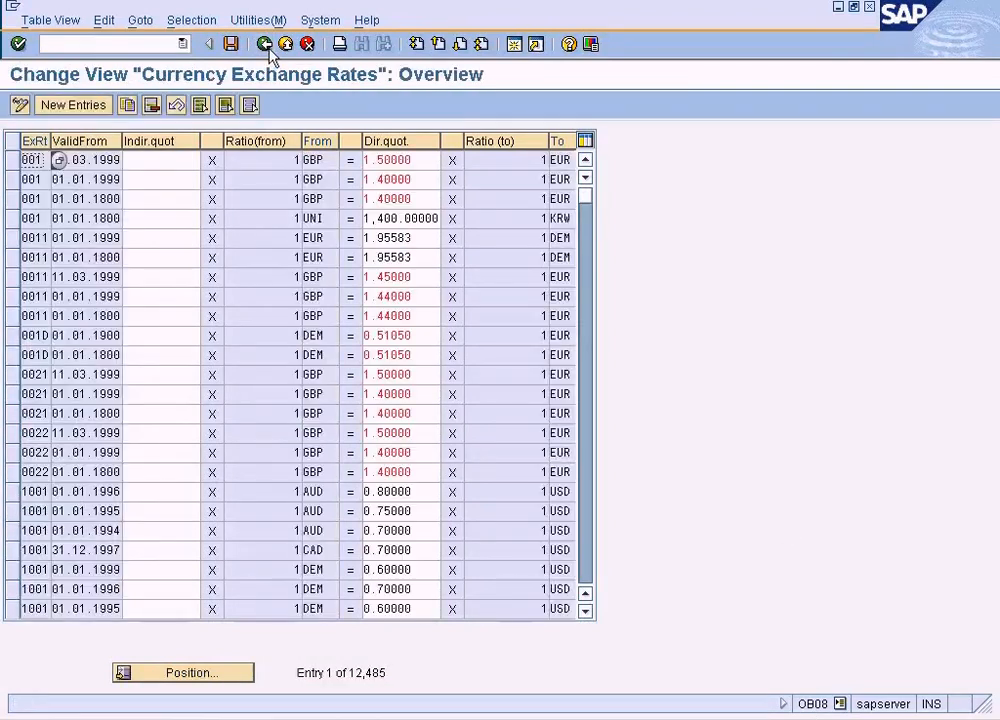
# - Add a new exchange rate entry of type M from USD to GBP with a direct quotation of 1.5
pyautogui.click(76, 106)
pyautogui.write('M')
pyautogui.press('Tab')
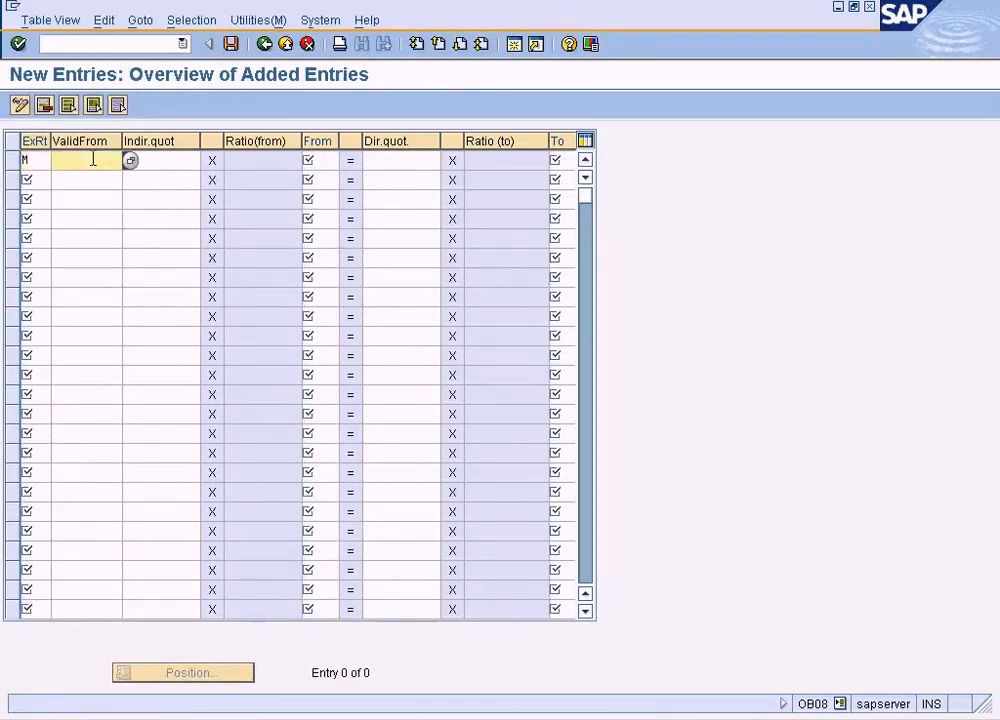
pyautogui.press('Tab')
pyautogui.press('Tab')
pyautogui.write('US')
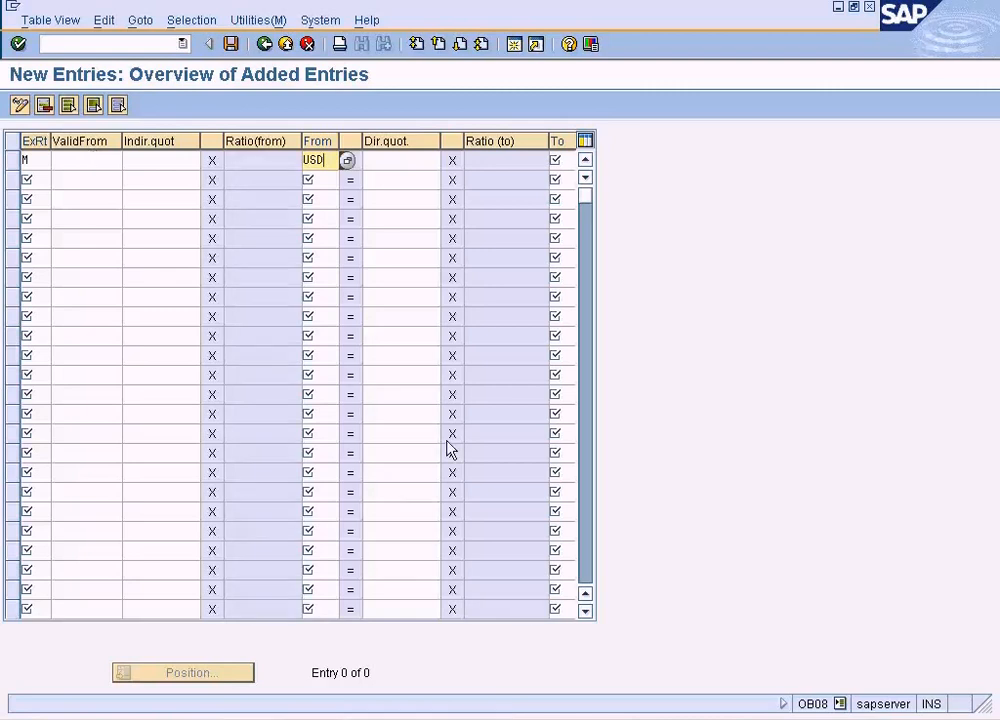
pyautogui.press('Tab')
pyautogui.press('Tab')
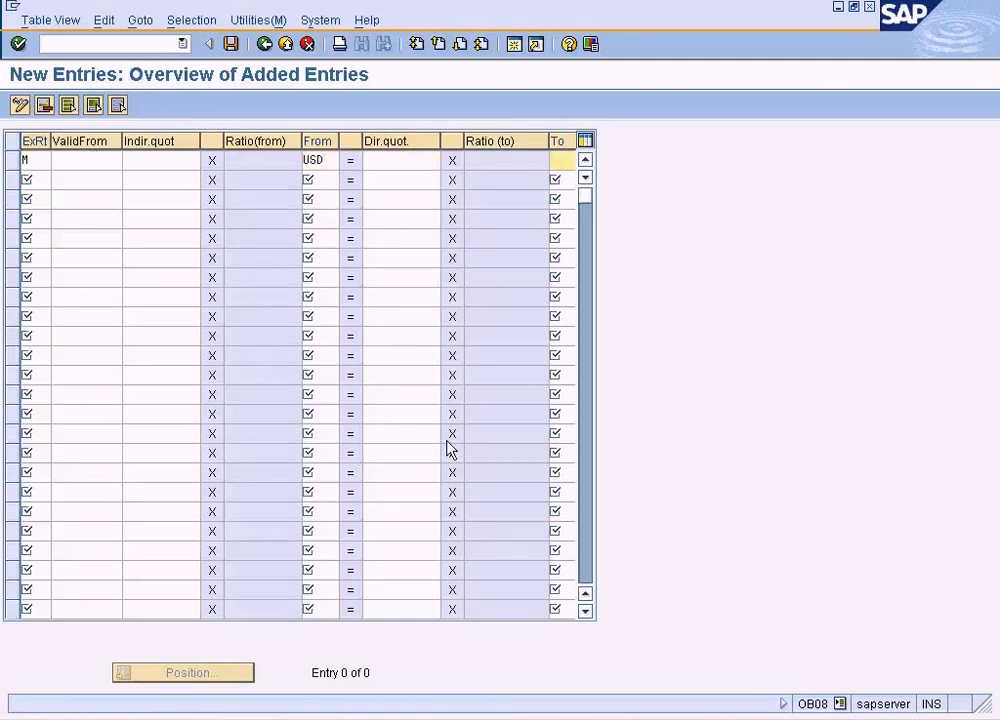
pyautogui.write('GBP')
pyautogui.hotkey('shift', 'Tab')
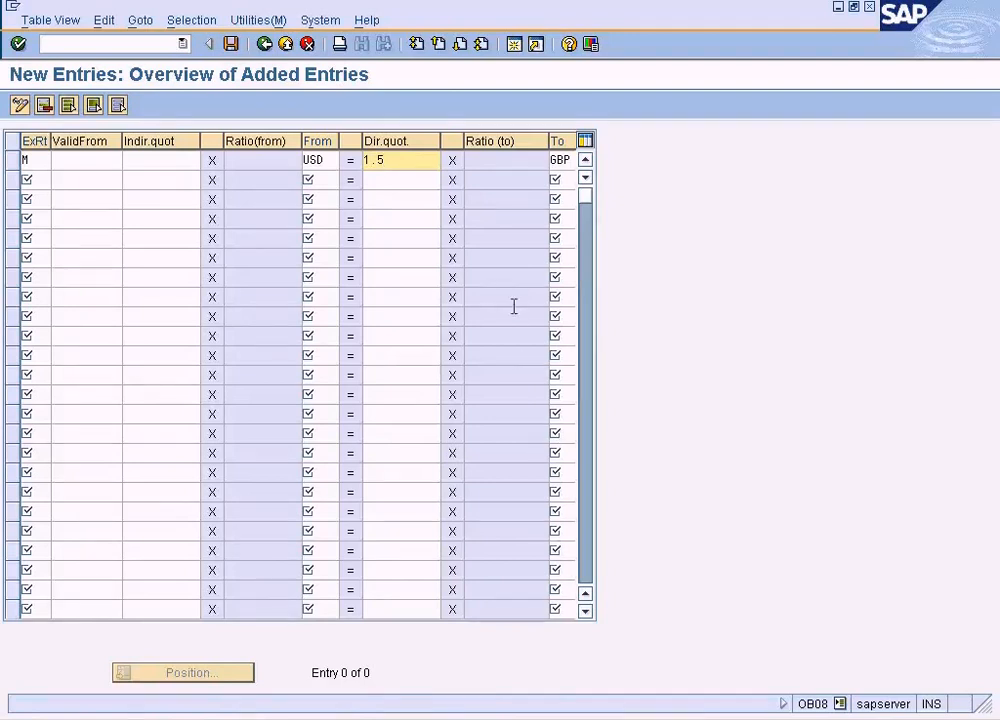
# - Set the new exchange rate's valid-from date to 22.02.2009, save the entry, and exit the exchange rates table
pyautogui.click(104, 161)
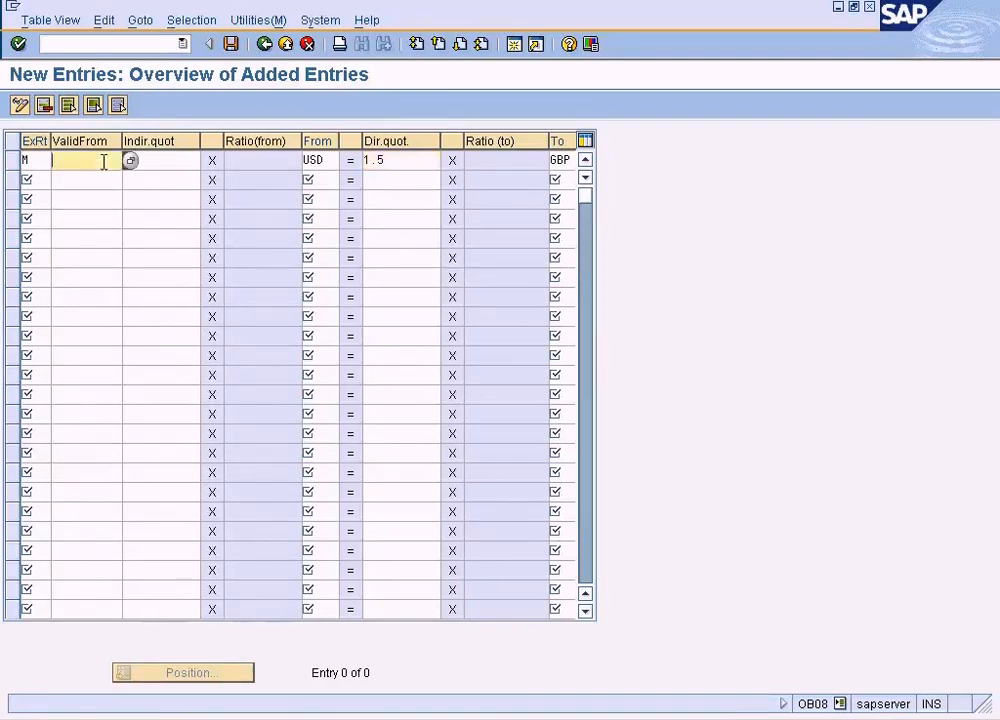
pyautogui.write('2')
pyautogui.press('BackSpace')
pyautogui.press('BackSpace')
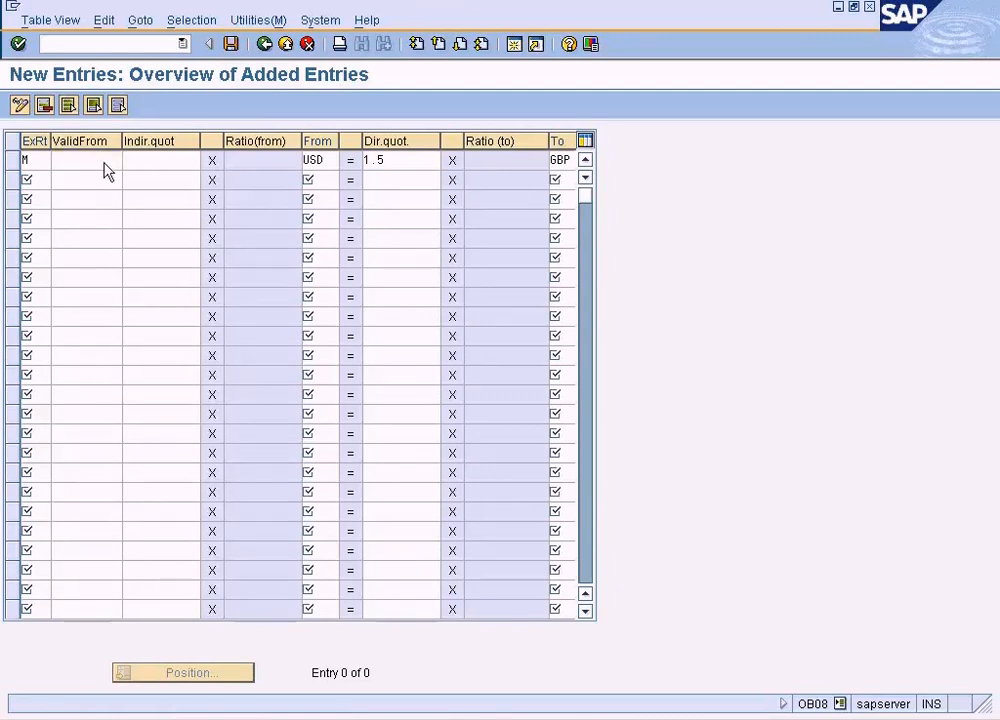
pyautogui.press('F4')
pyautogui.press('Return')
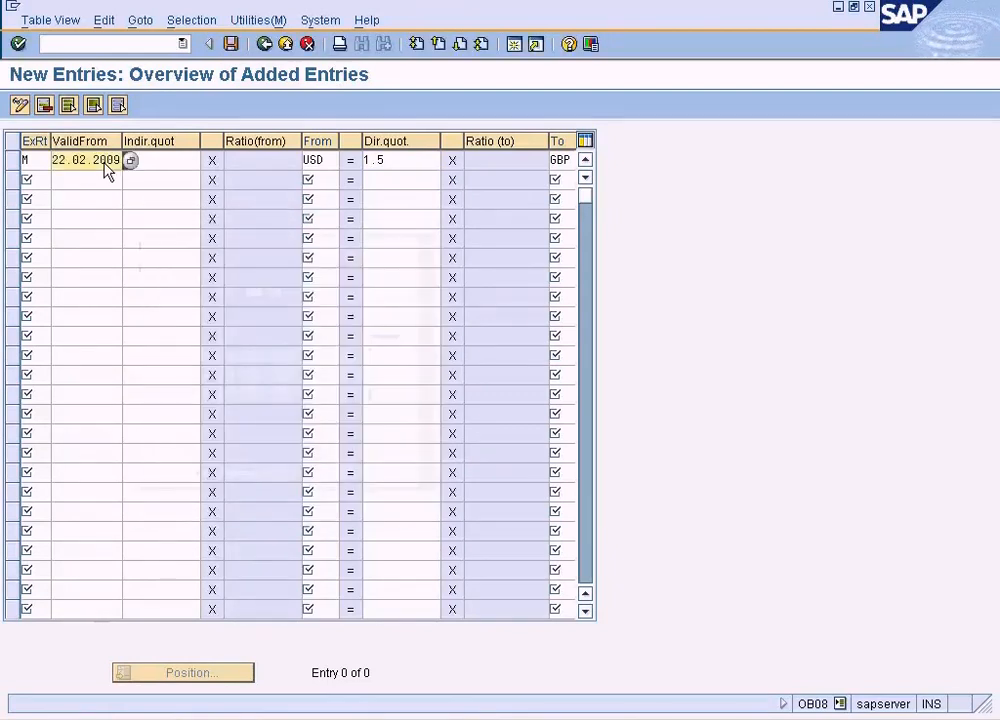
pyautogui.click(232, 44)
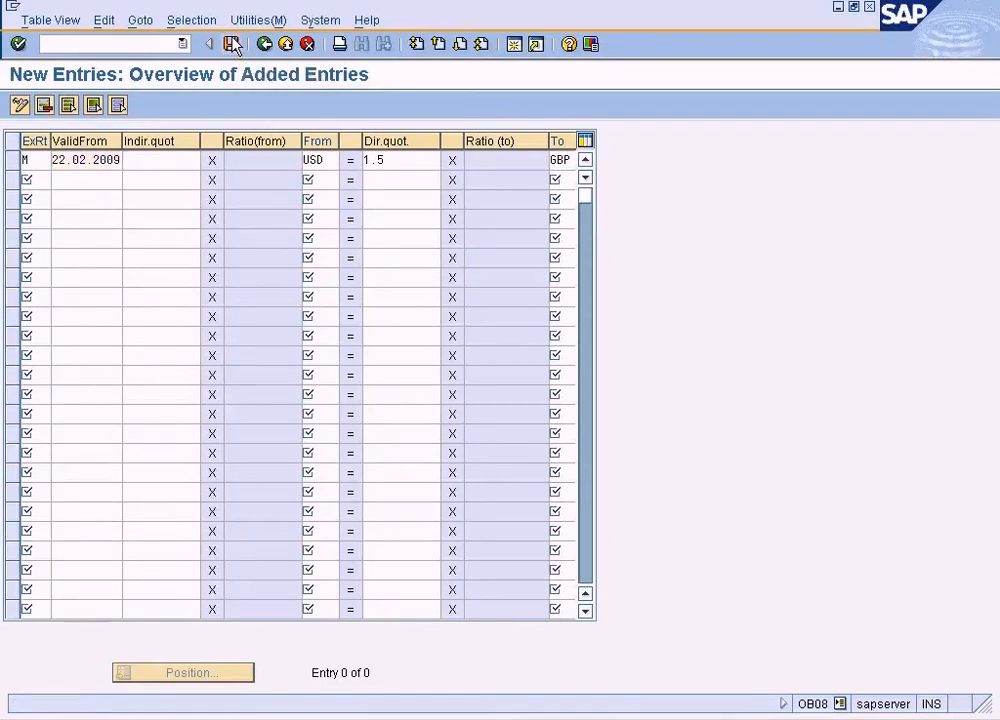
pyautogui.click(286, 44)
# - Return to the quotation header session and try again to set the document currency to USD
pyautogui.click(438, 700)
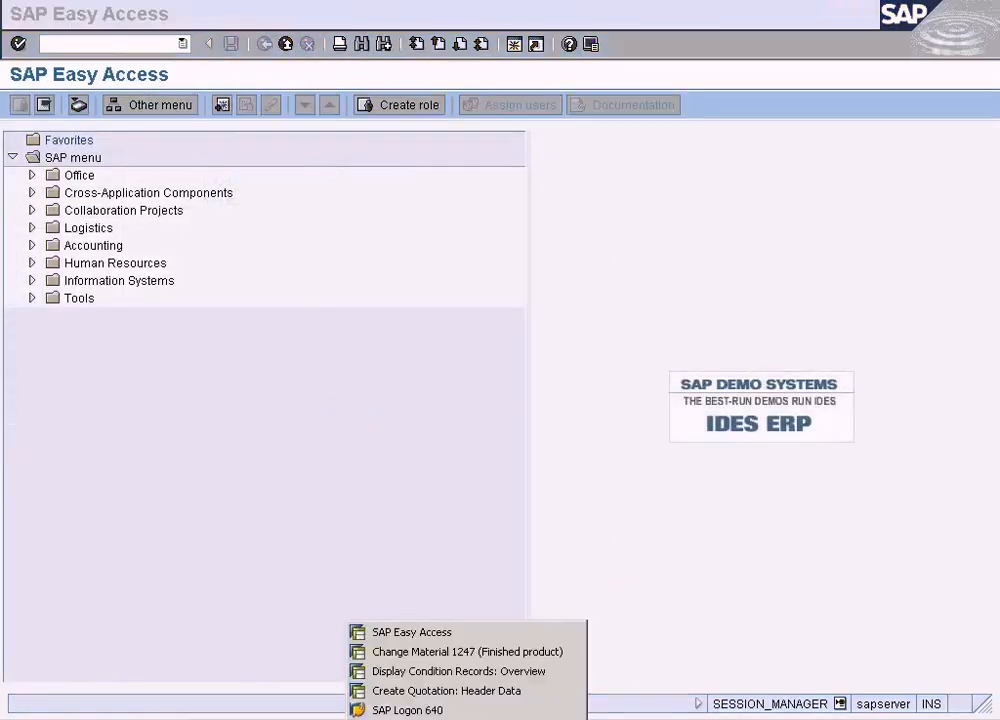
pyautogui.click(443, 691)
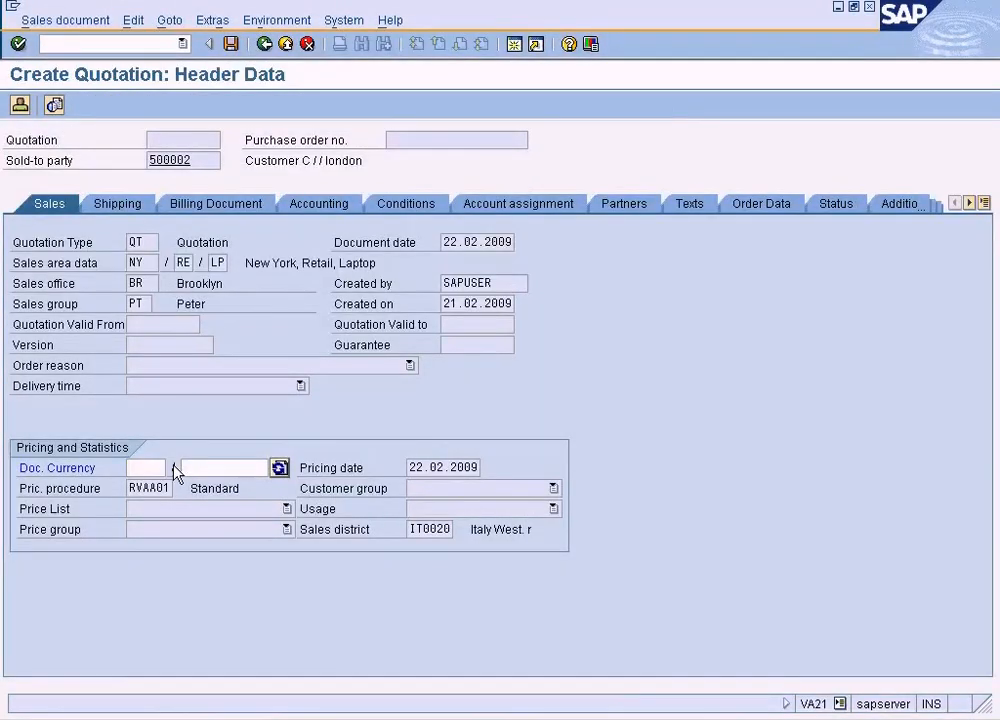
pyautogui.click(174, 469)
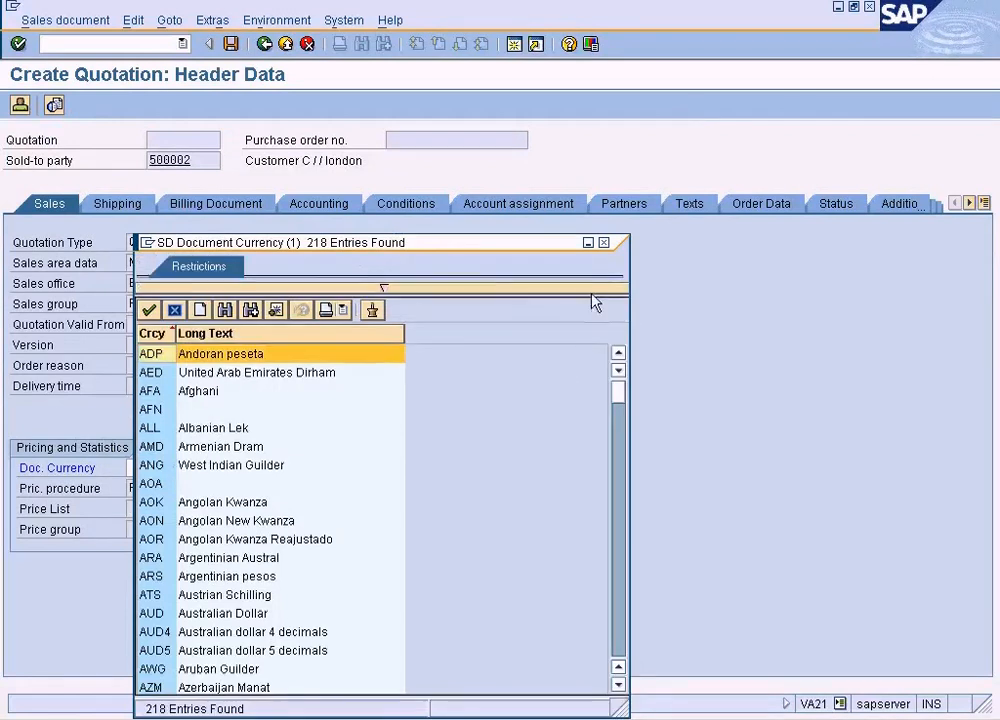
pyautogui.click(603, 242)
pyautogui.write('USD')
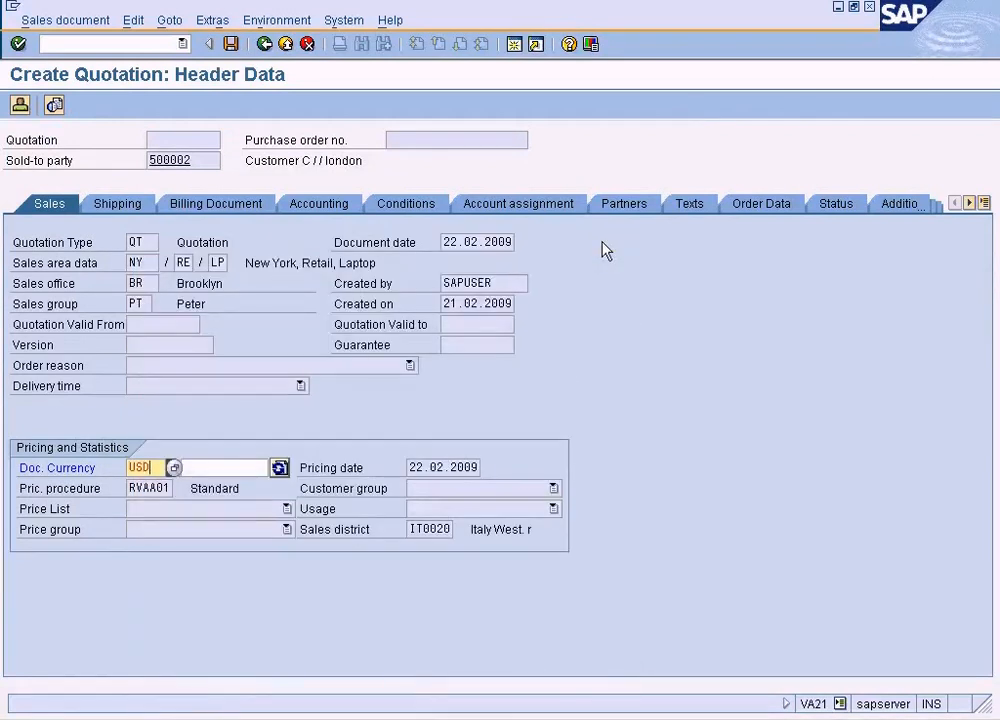
pyautogui.press('Return')
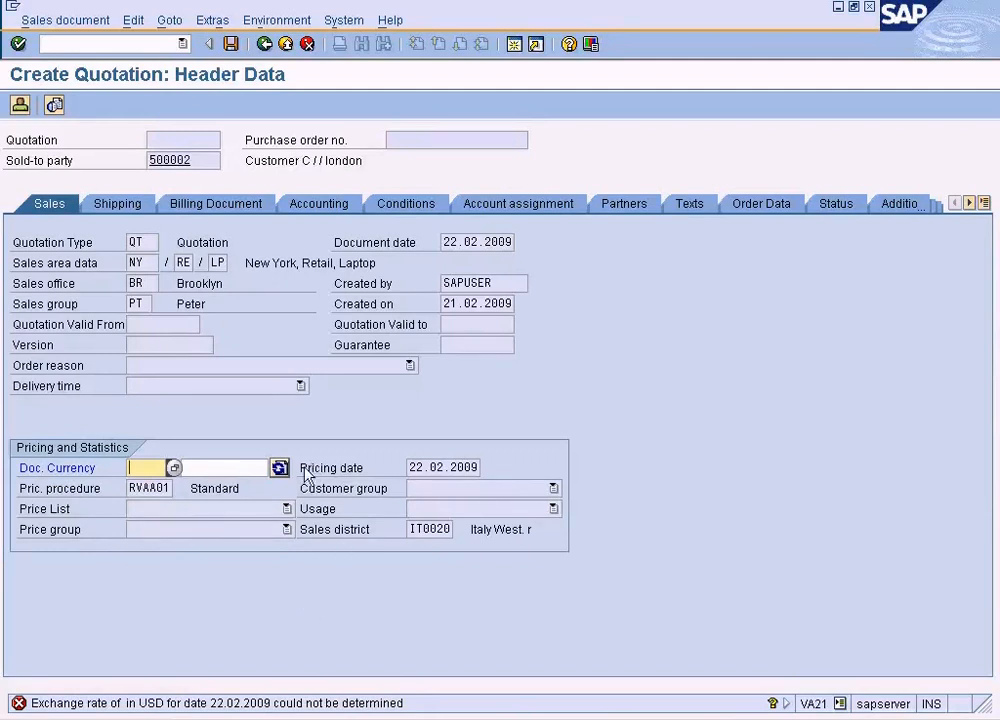
pyautogui.click(279, 468)
pyautogui.click(280, 468)
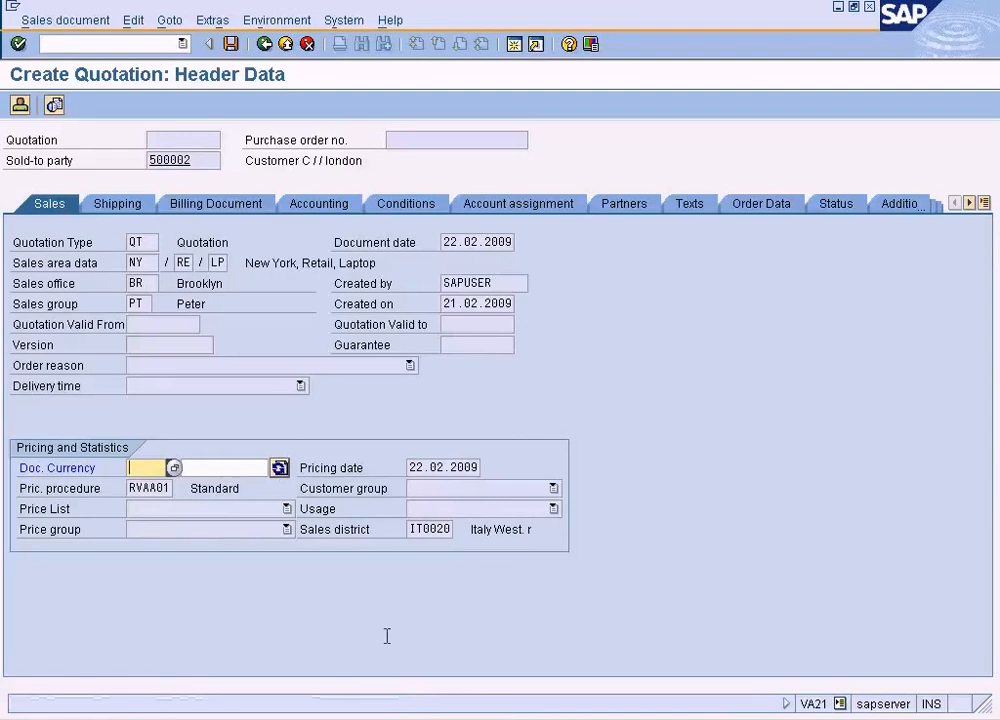
pyautogui.click(237, 469)
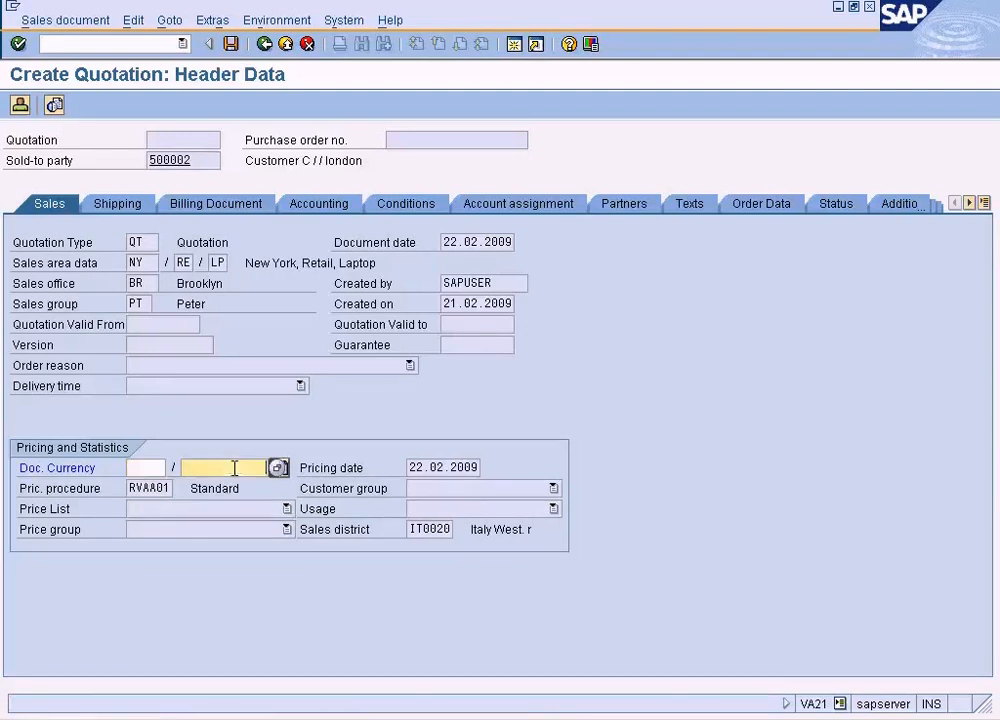
# - Switch to the customer display session, restart XD03, and display the same customer's sales area data for NY, RE, LP
pyautogui.click(409, 719)
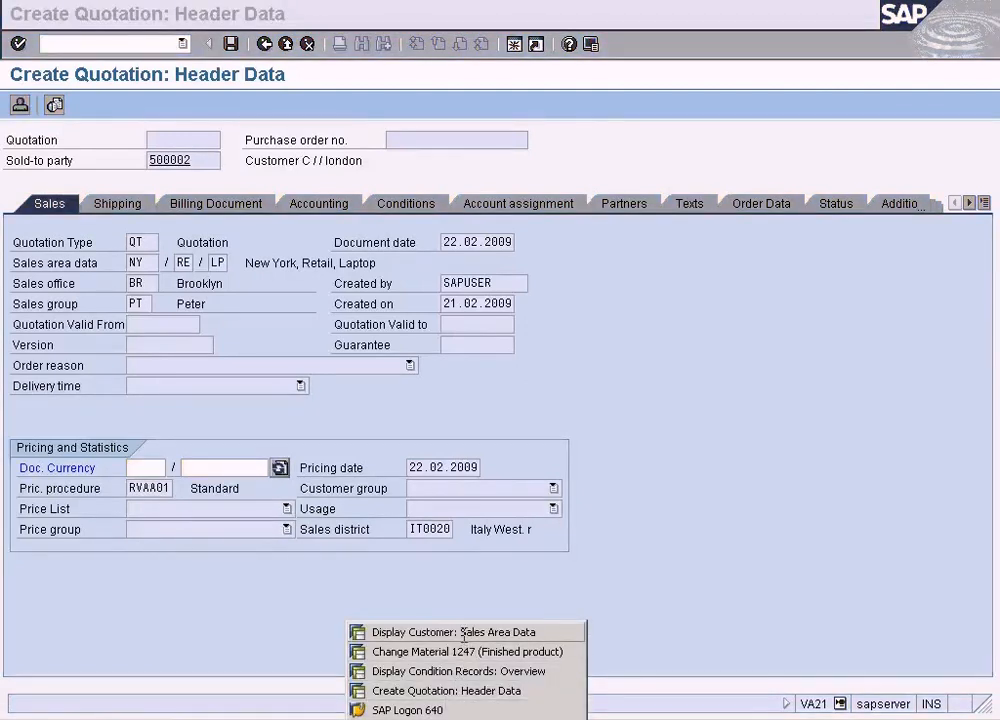
pyautogui.click(461, 634)
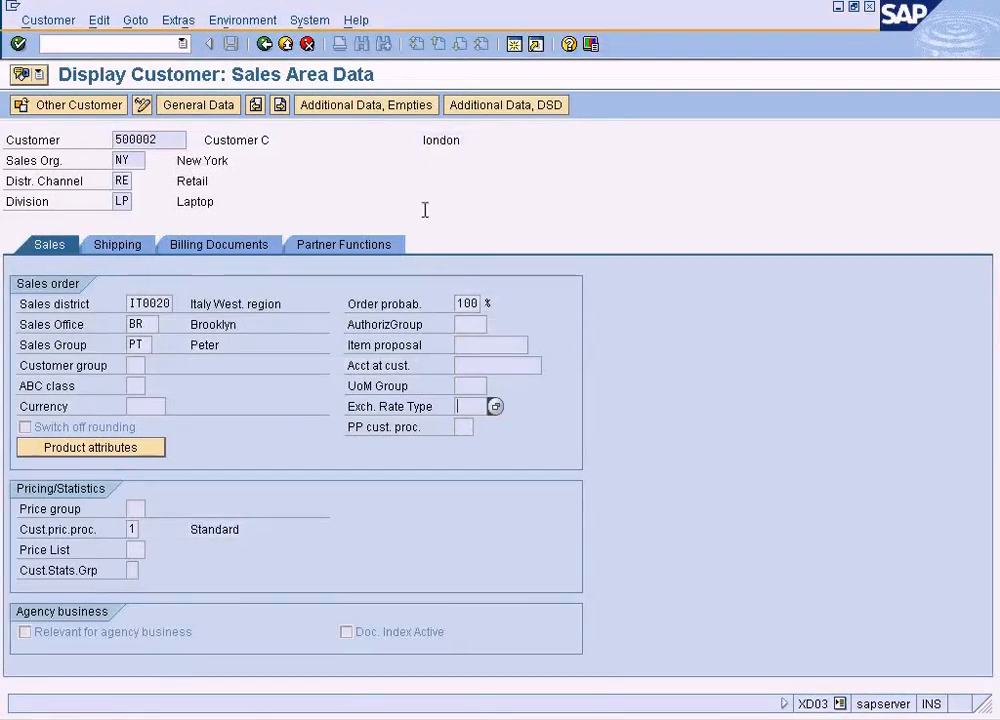
pyautogui.click(286, 44)
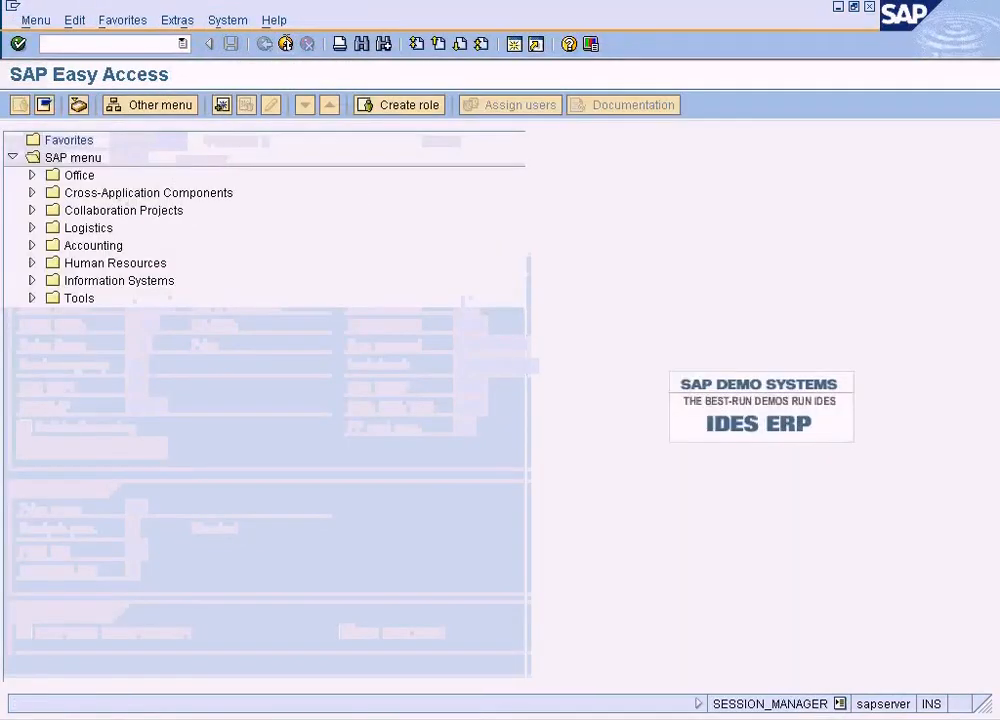
pyautogui.write('xd')
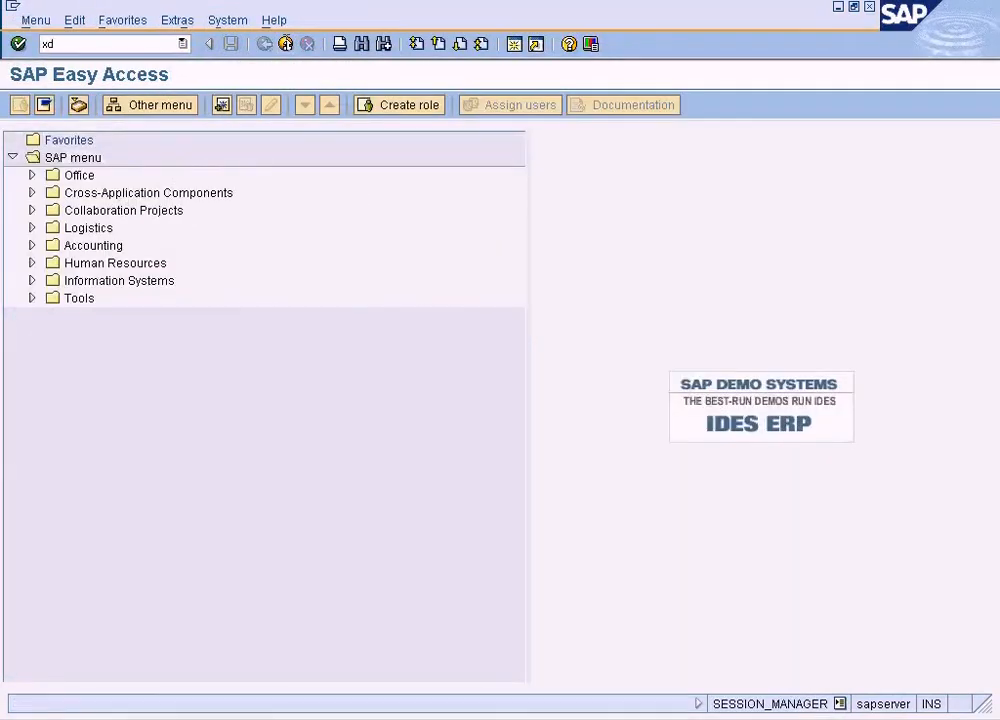
pyautogui.write('03')
pyautogui.press('Return')
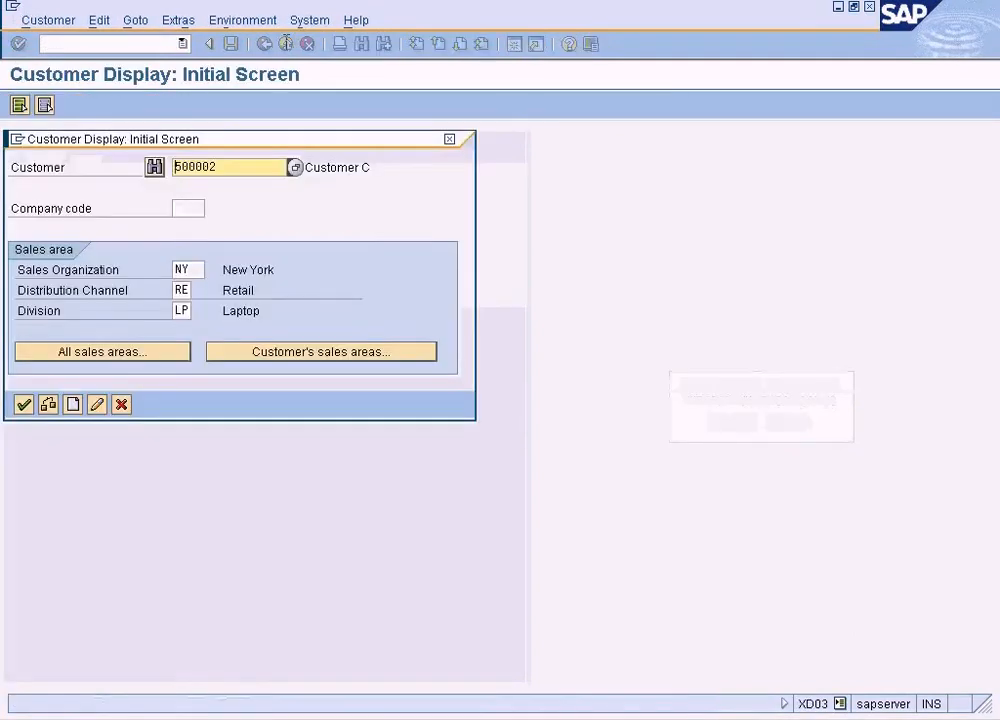
pyautogui.press('Return')
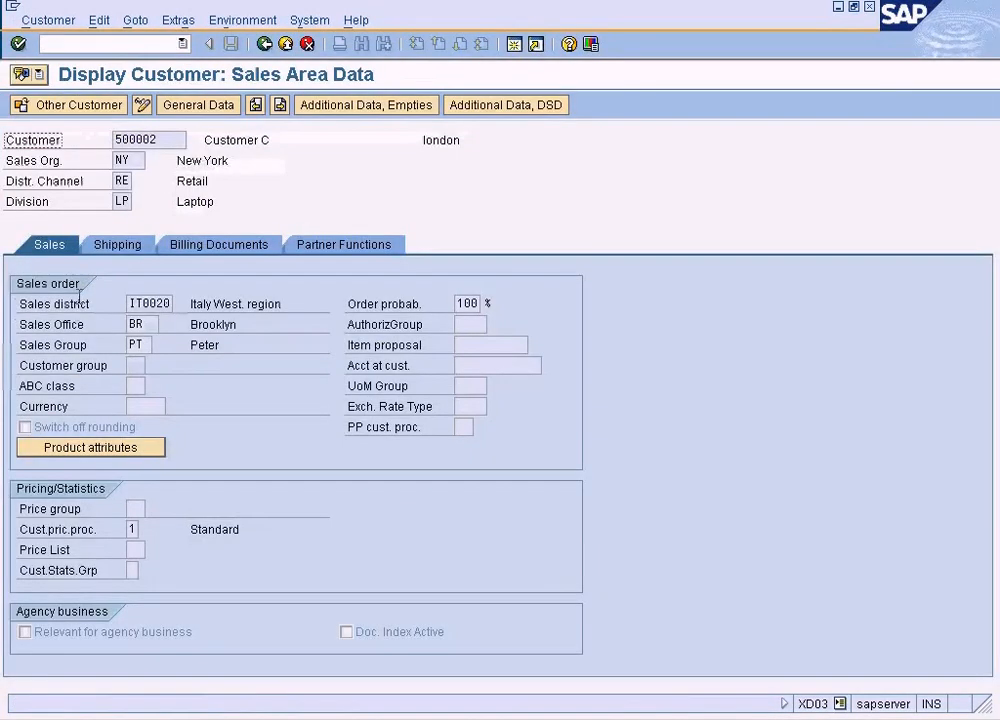
# - Switch the customer's sales area data to change mode, set the exchange rate type to M, and save the customer
pyautogui.click(461, 406)
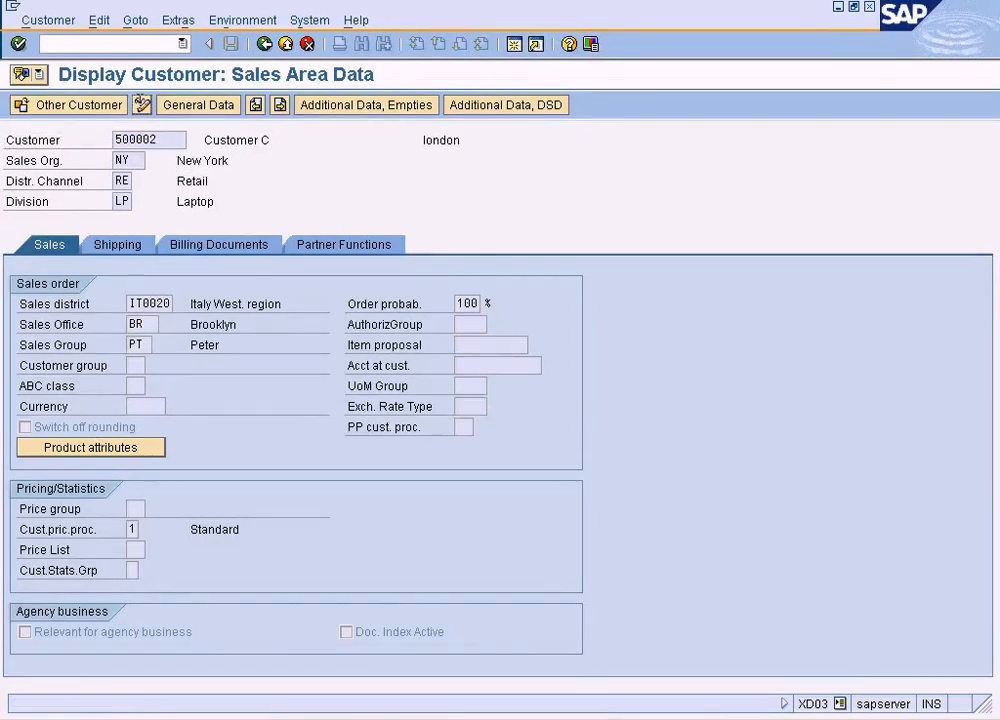
pyautogui.click(142, 105)
pyautogui.click(483, 405)
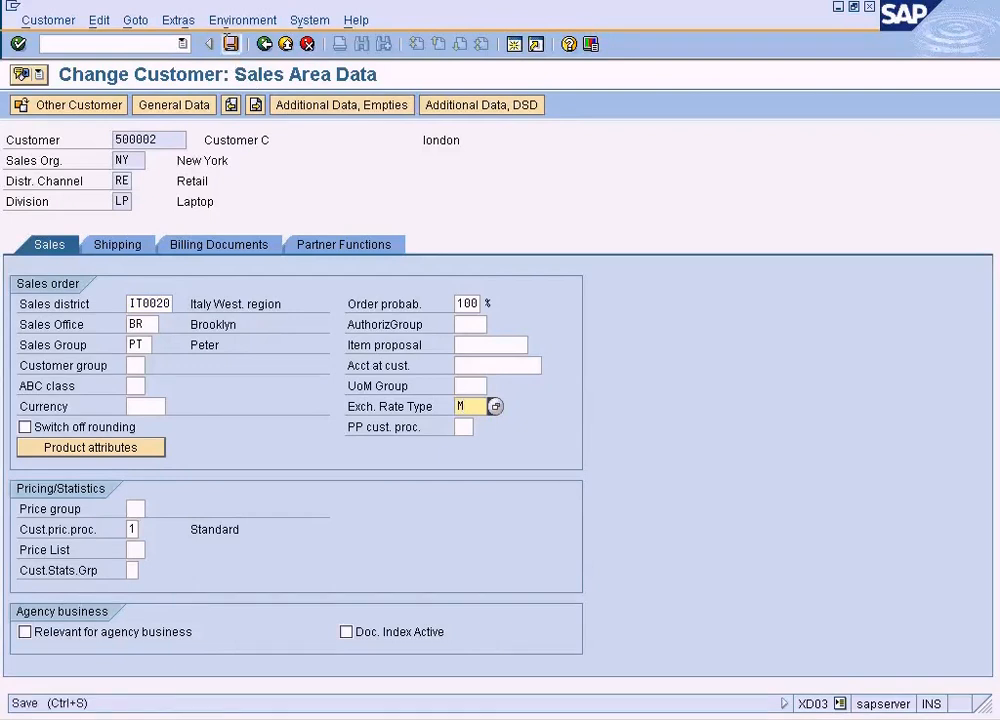
pyautogui.click(230, 44)
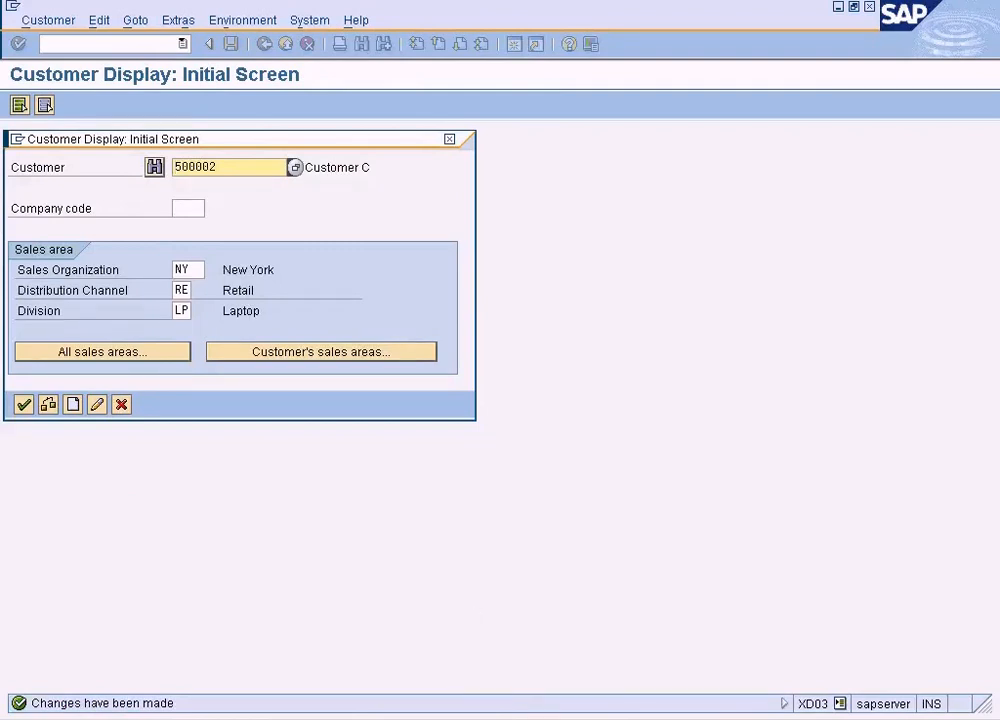
# - Return to the quotation header session, retry setting the document currency to USD, and exit the quotation without saving
pyautogui.click(450, 718)
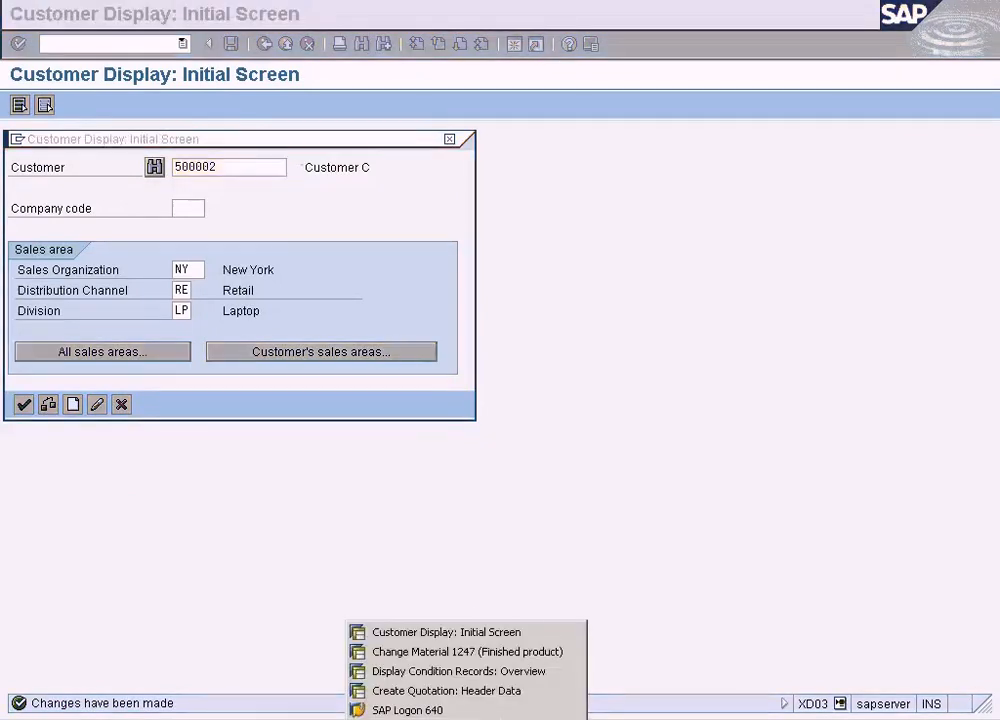
pyautogui.click(452, 690)
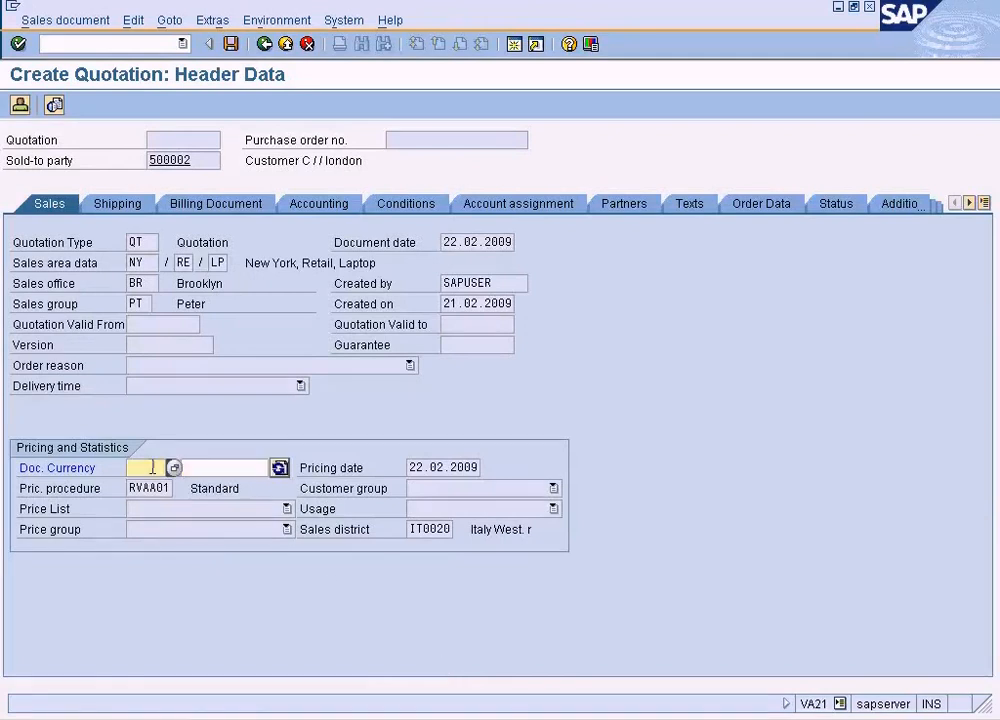
pyautogui.click(152, 463)
pyautogui.write('US')
pyautogui.press('Return')
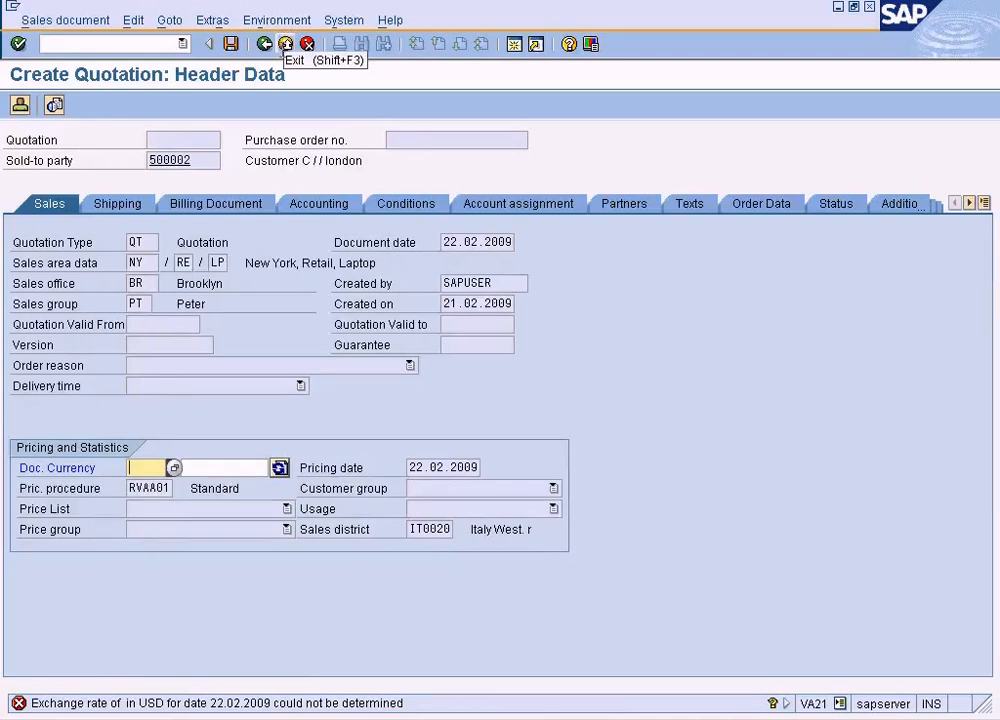
pyautogui.click(285, 43)
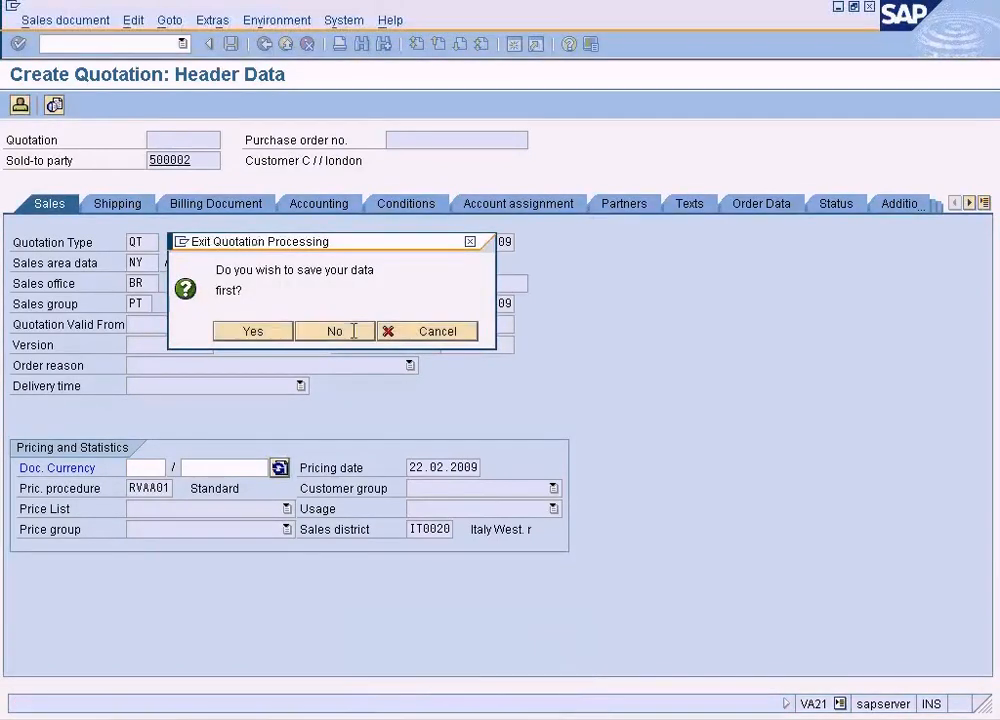
# - Switch to the Change Material 1247 session and start transaction OB08 there to open the currency exchange rates table
pyautogui.click(420, 719)
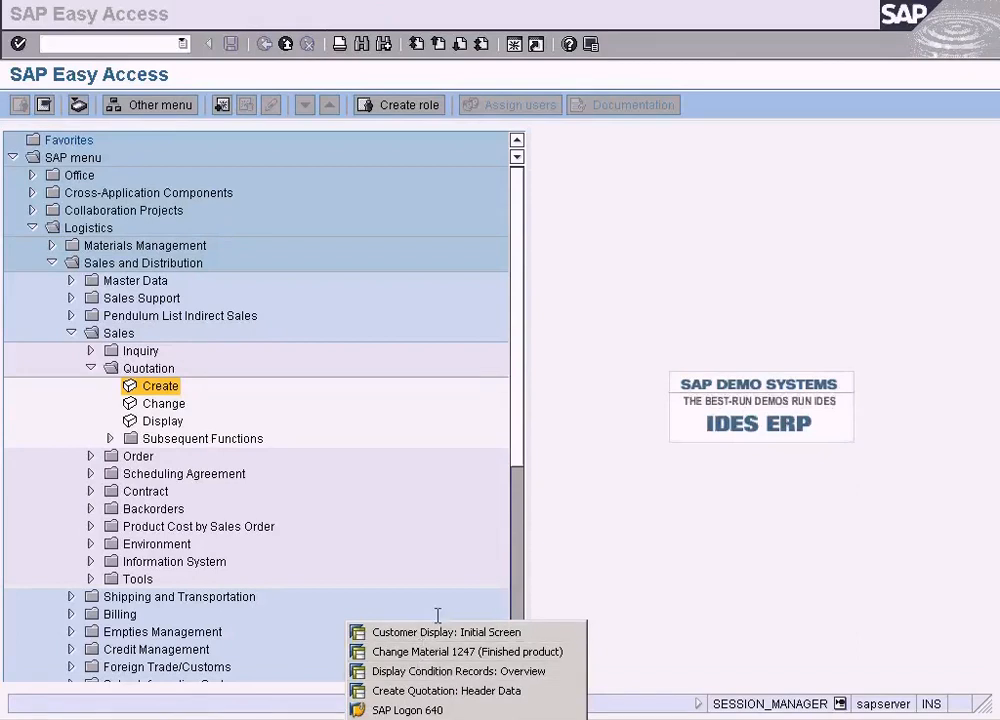
pyautogui.click(436, 651)
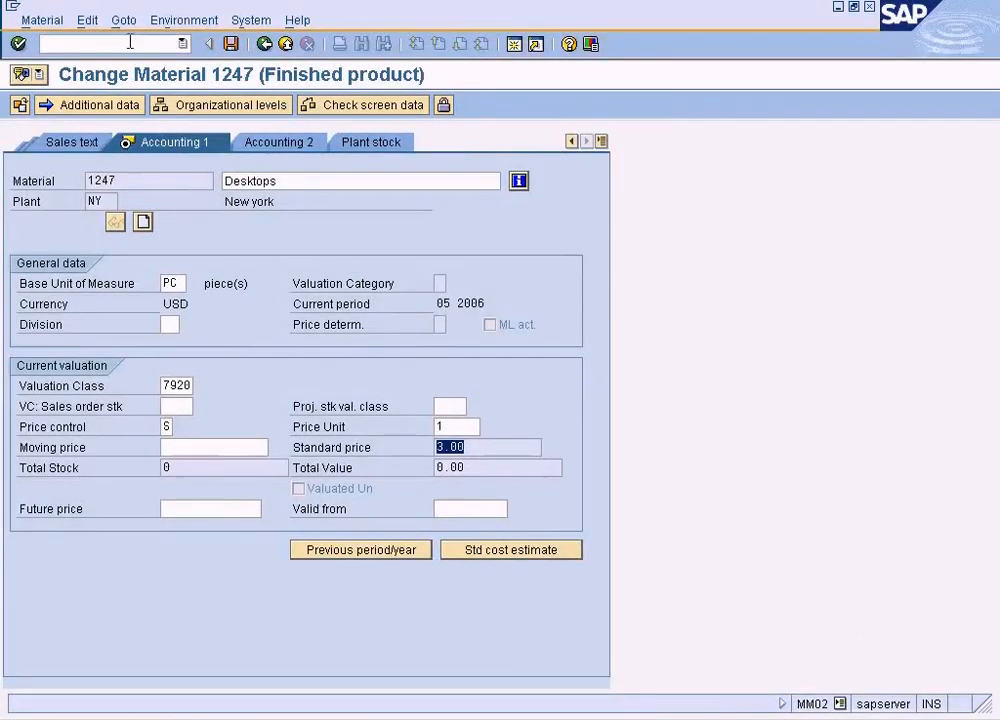
pyautogui.click(130, 42)
pyautogui.write('/n')
pyautogui.write('ob09')
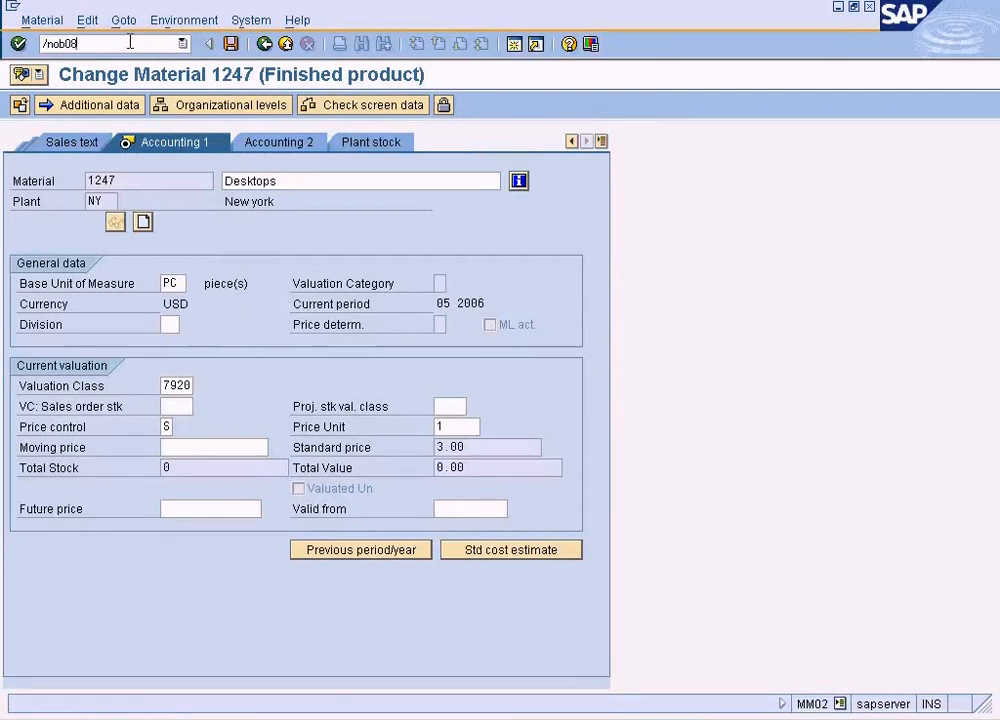
pyautogui.press('Return')
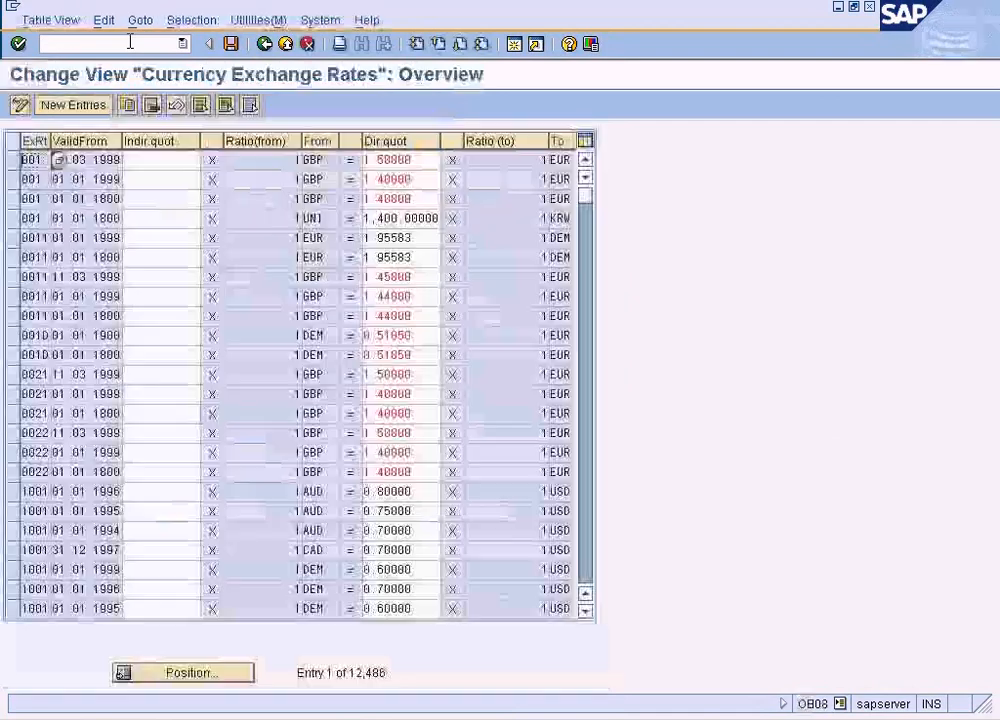
# - Position the exchange rates table at the entries of rate type M with from-currency USD
pyautogui.click(183, 672)
pyautogui.write('M')
pyautogui.press('Tab')
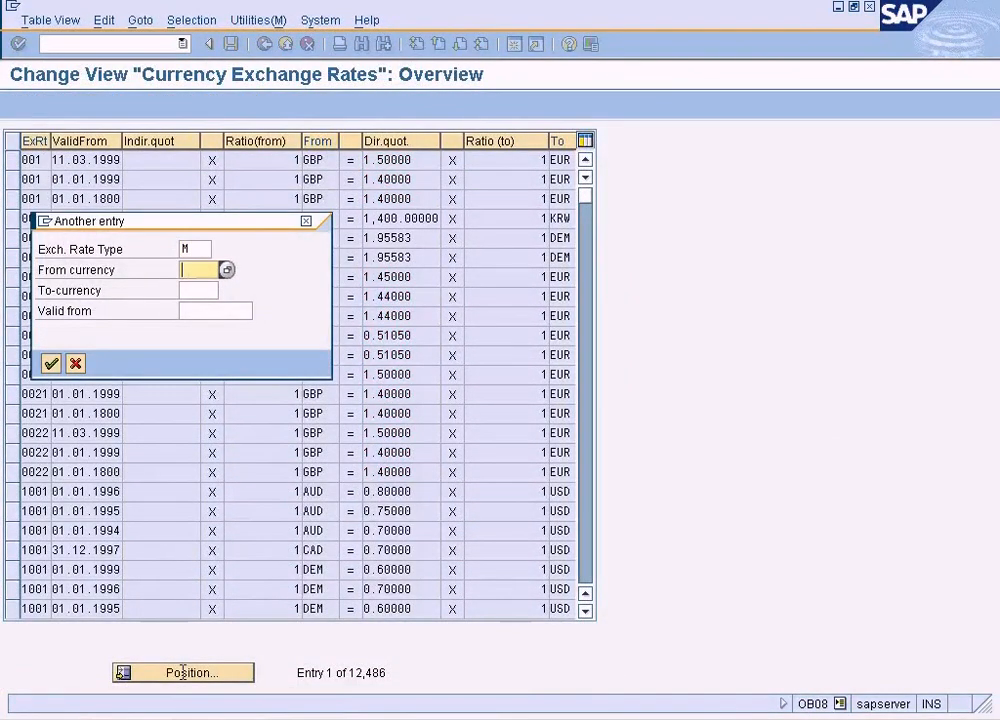
pyautogui.press('Tab')
pyautogui.press('Tab')
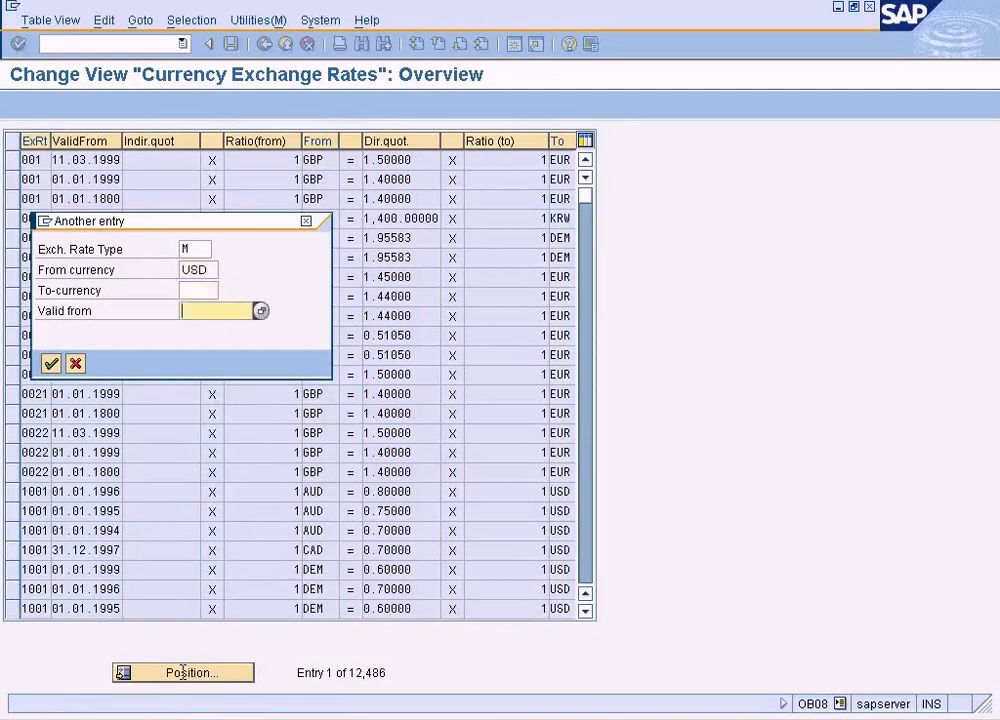
pyautogui.press('Return')
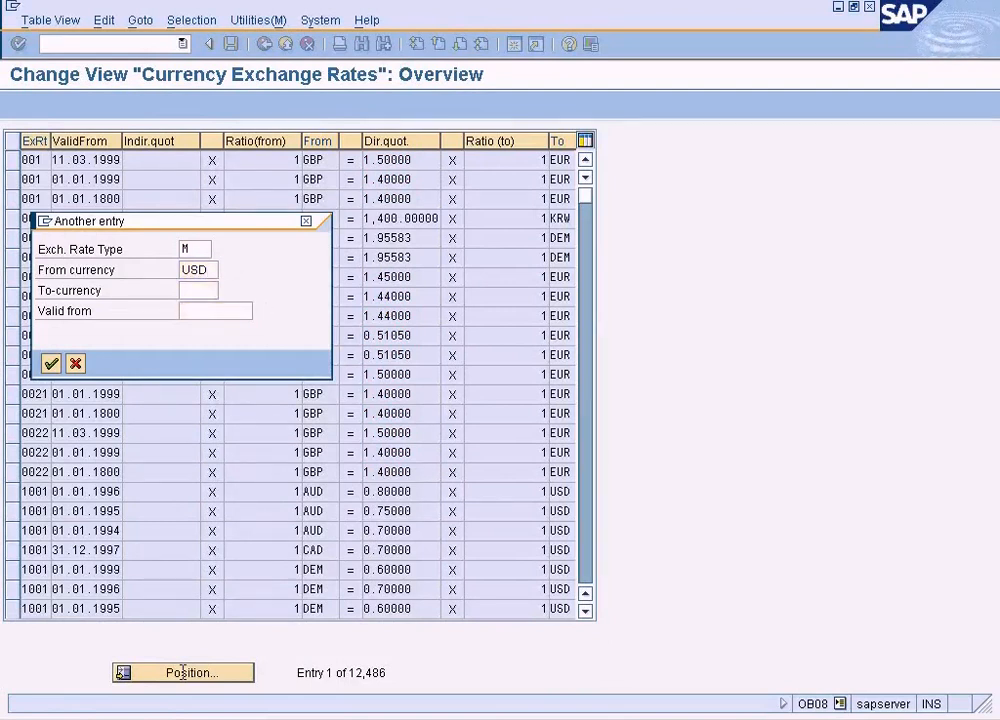
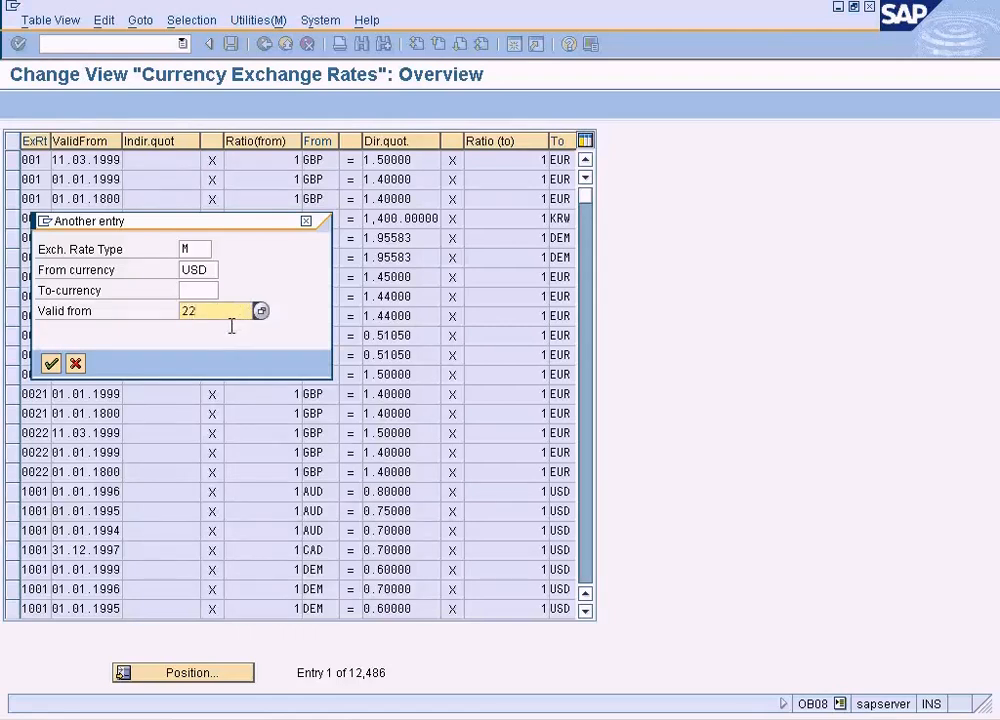
# - Position the exchange rates table at rate type M, from-currency USD, with a valid-from date in 2009
pyautogui.write('2.2009')
pyautogui.press('Return')
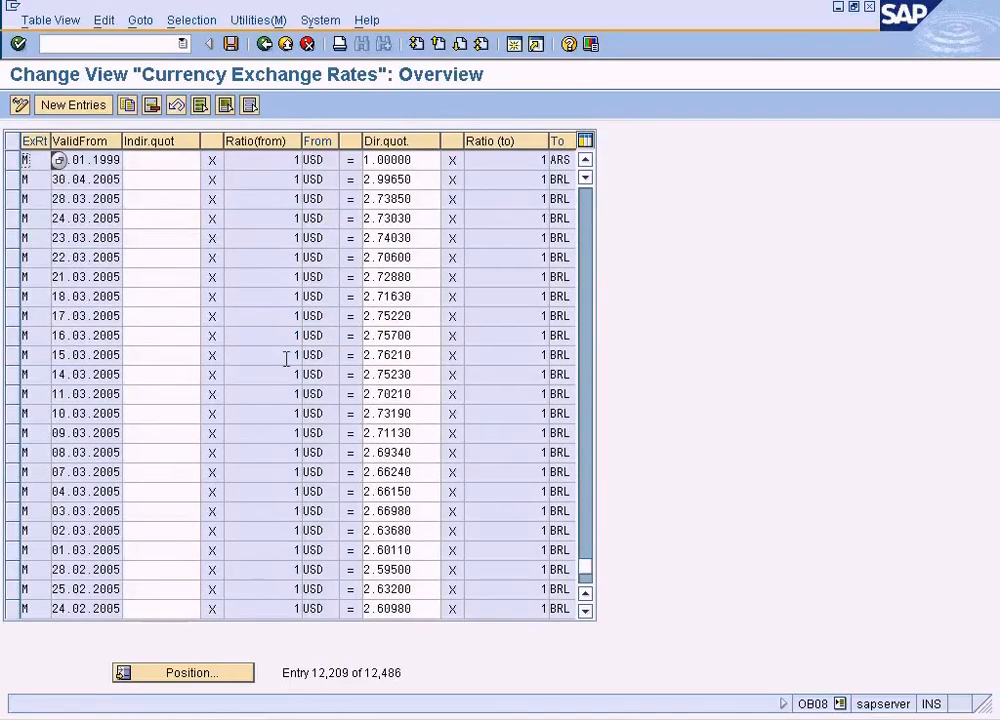
pyautogui.click(432, 206)
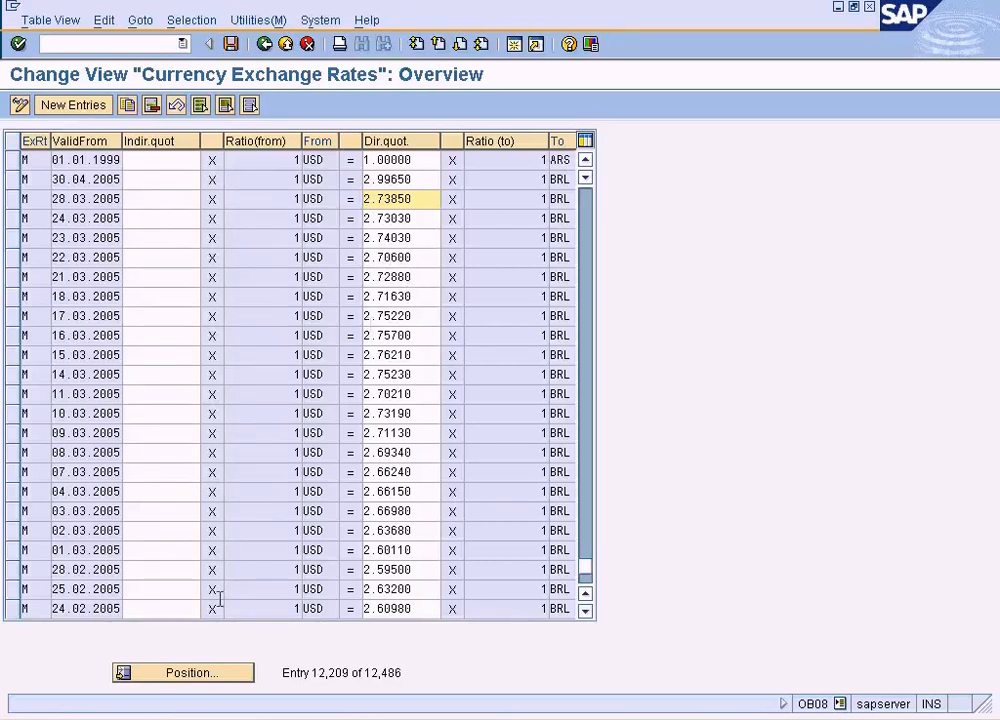
pyautogui.click(217, 670)
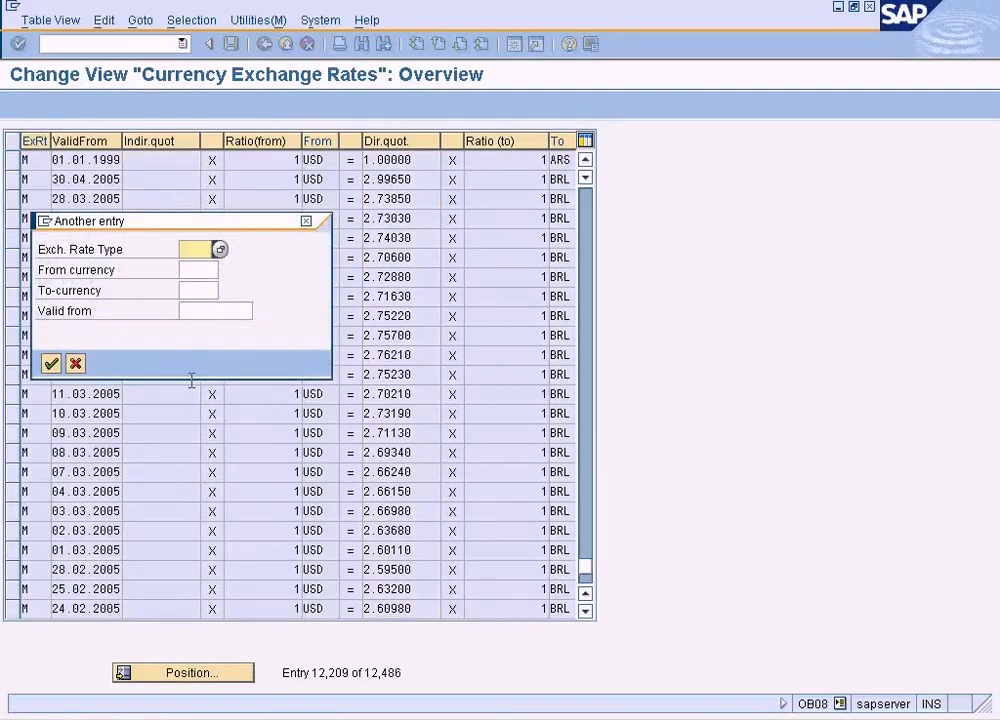
pyautogui.write('M')
pyautogui.press('Tab')
pyautogui.press('Tab')
pyautogui.press('Tab')
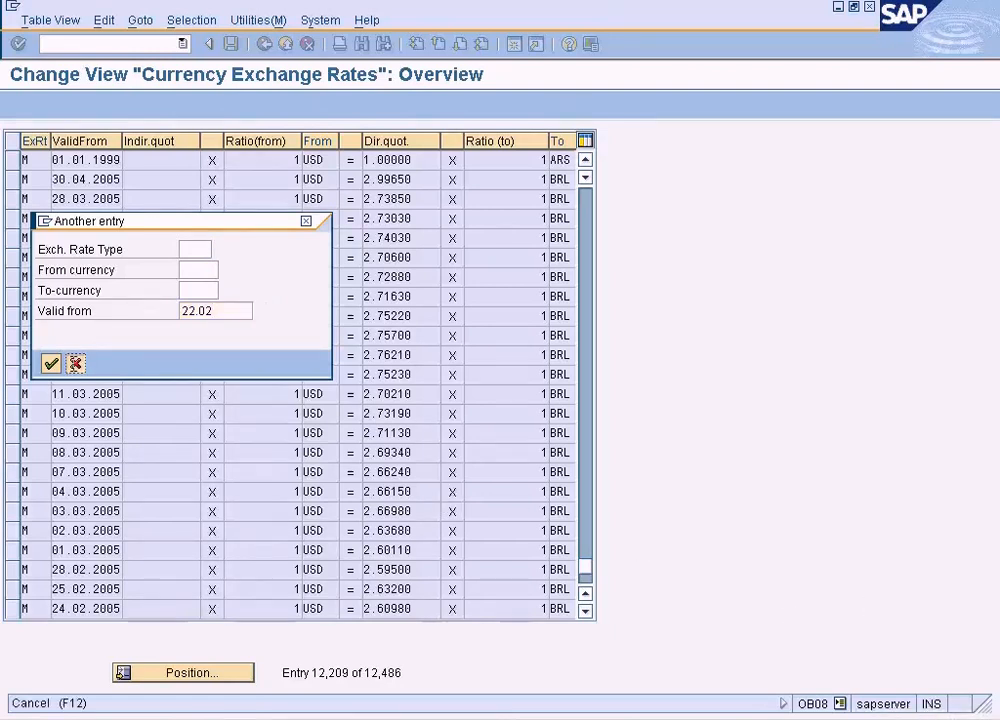
pyautogui.click(76, 364)
# - Switch to the Display Condition Records session and check the validity dates of the PR00 price for material 1247
pyautogui.click(468, 719)
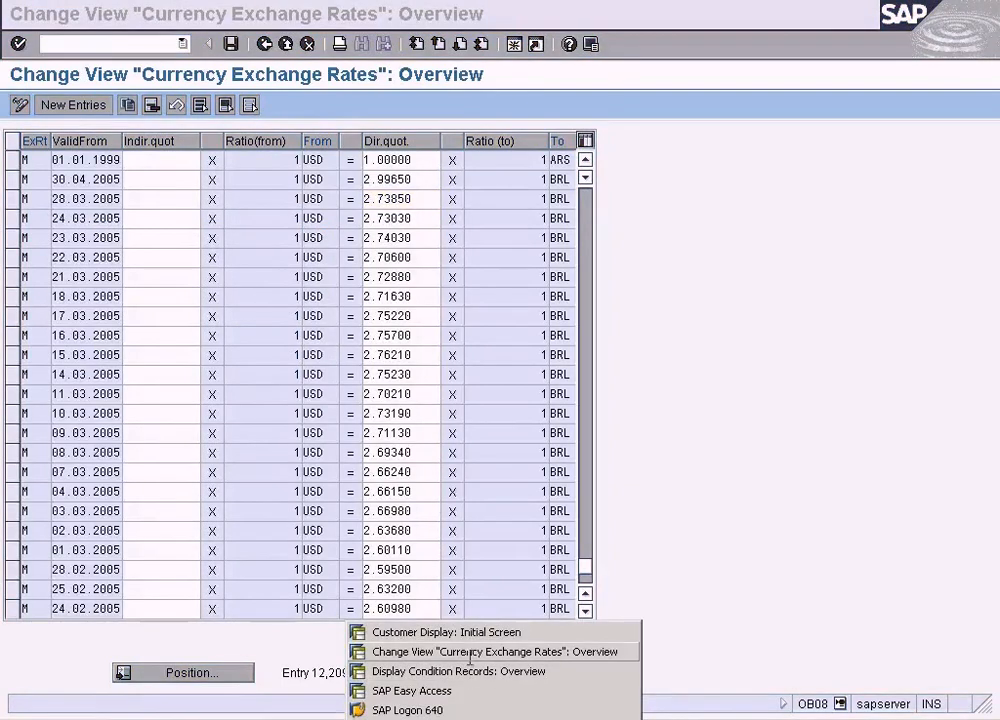
pyautogui.click(464, 655)
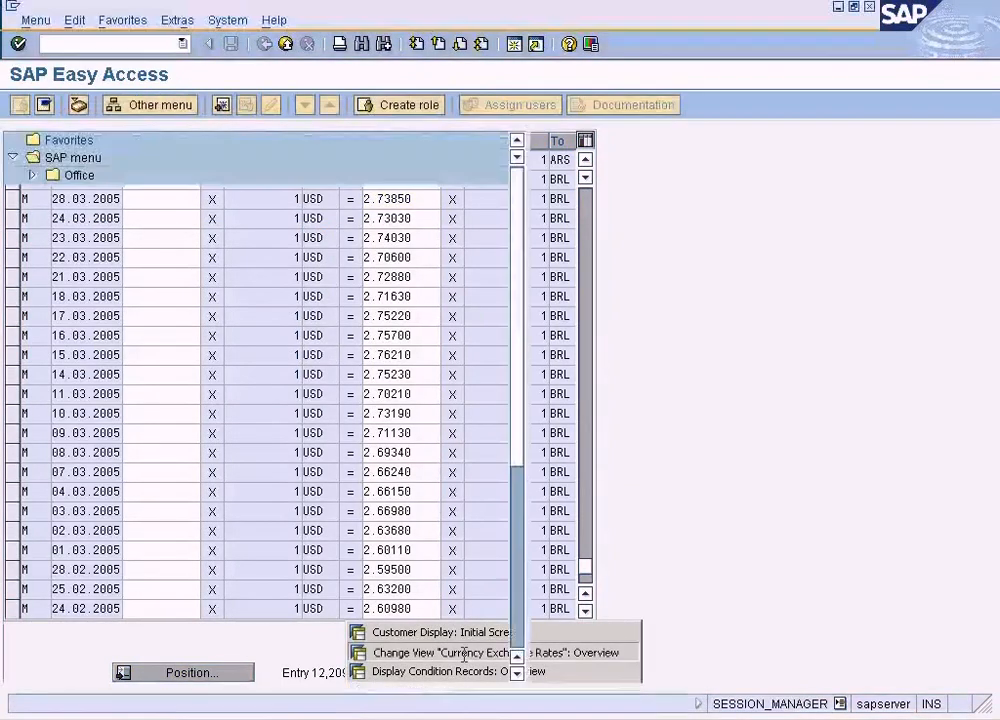
pyautogui.click(468, 719)
pyautogui.click(458, 670)
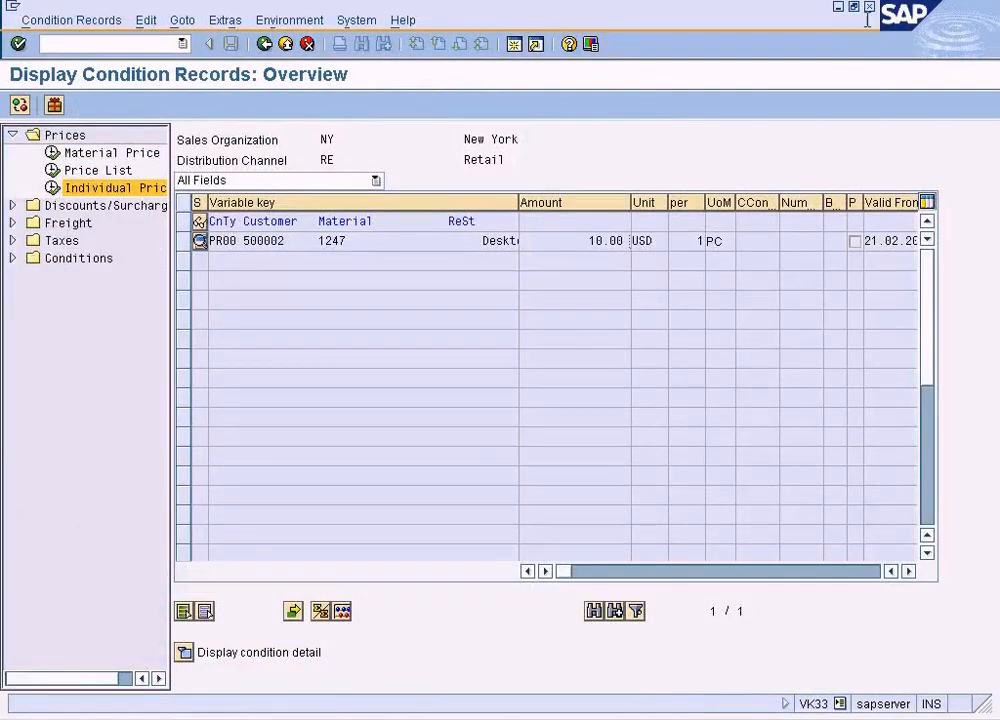
pyautogui.click(908, 571)
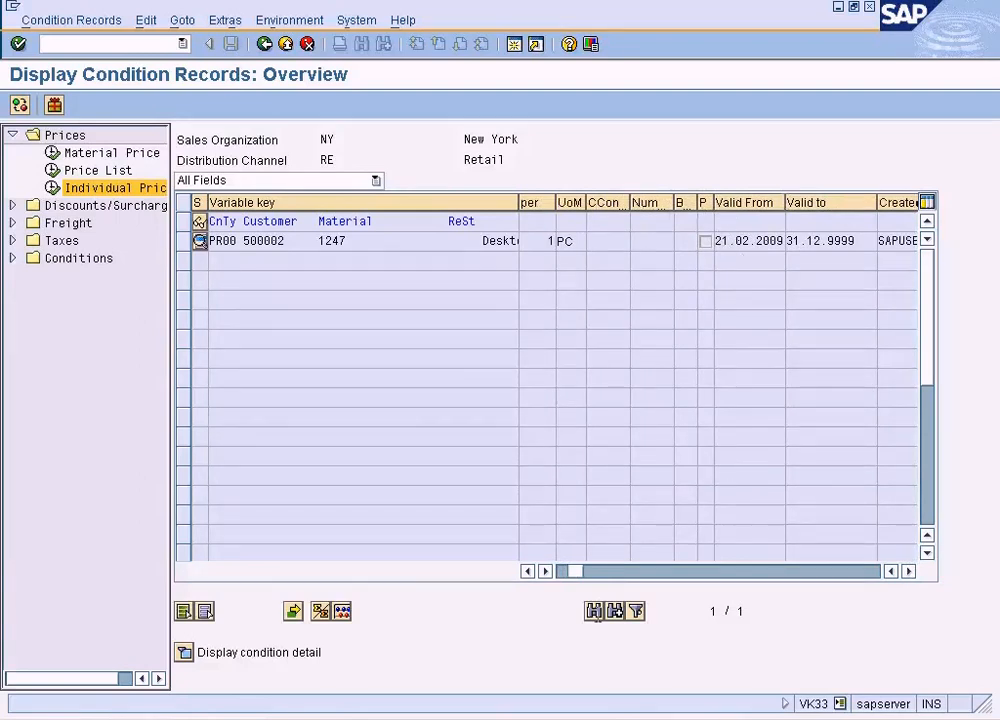
# - Look through the open customer display, condition records and SAP Easy Access sessions, and return to the currency exchange rates session
pyautogui.click(449, 710)
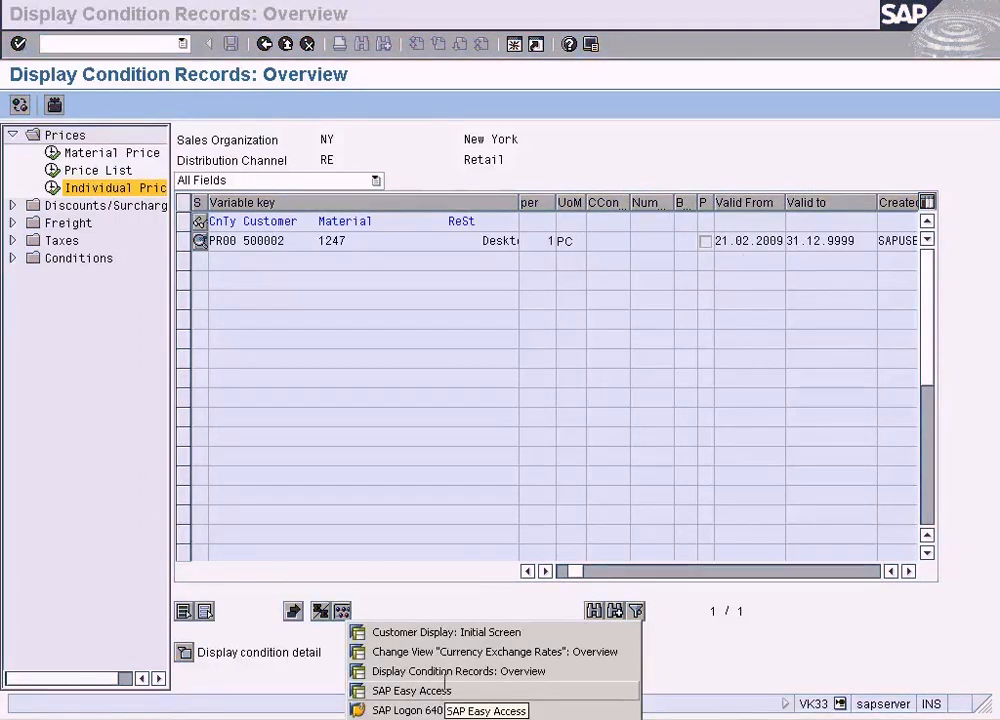
pyautogui.click(446, 632)
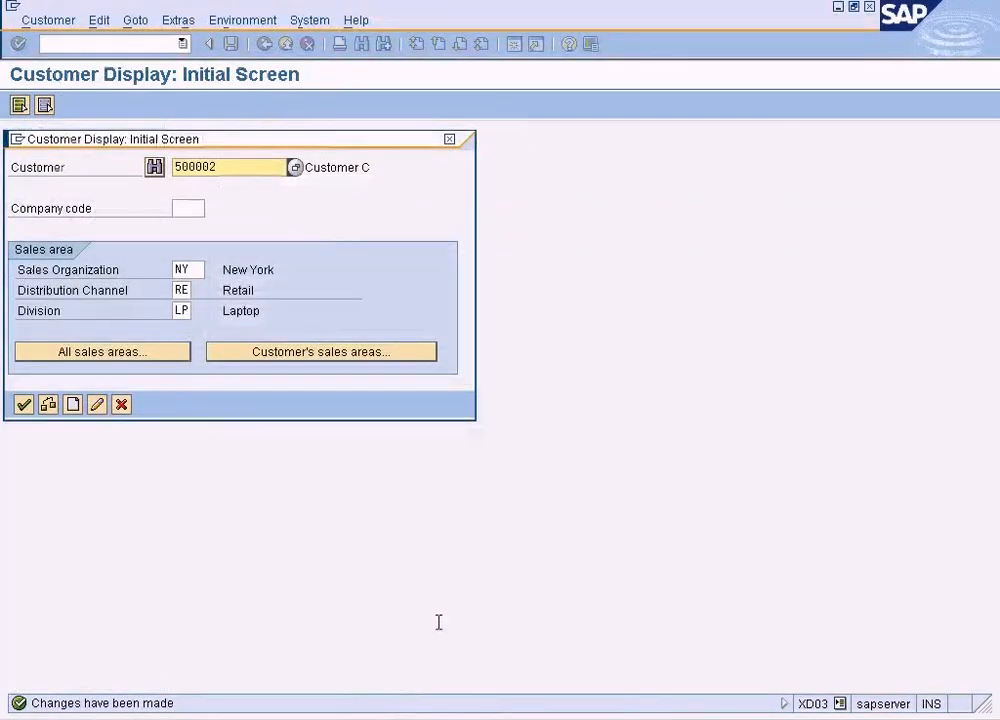
pyautogui.click(426, 710)
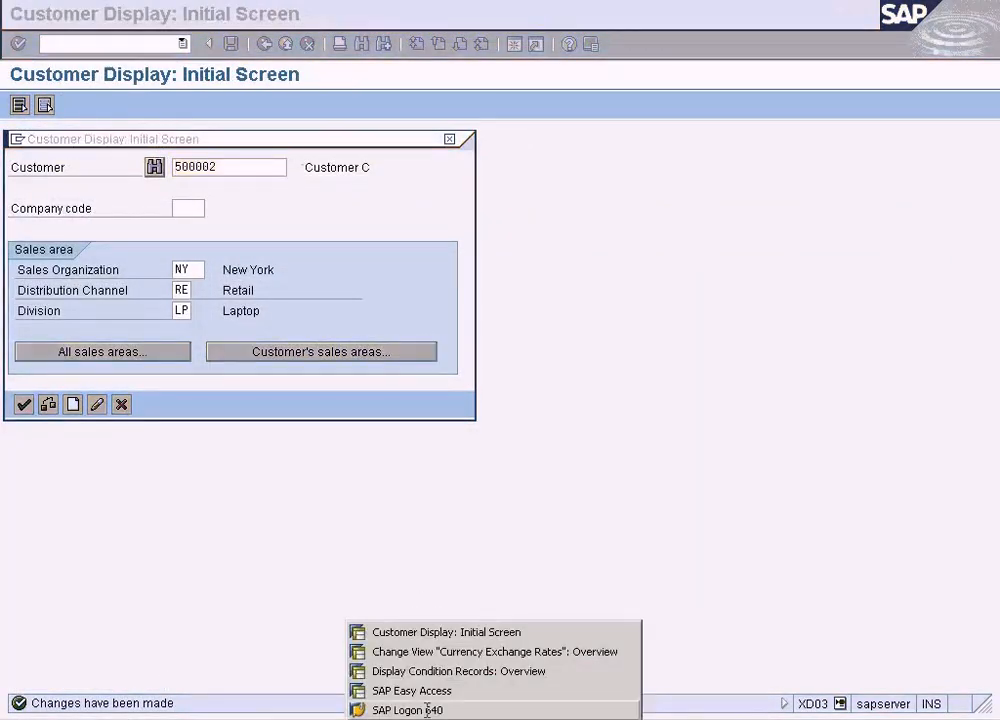
pyautogui.click(426, 670)
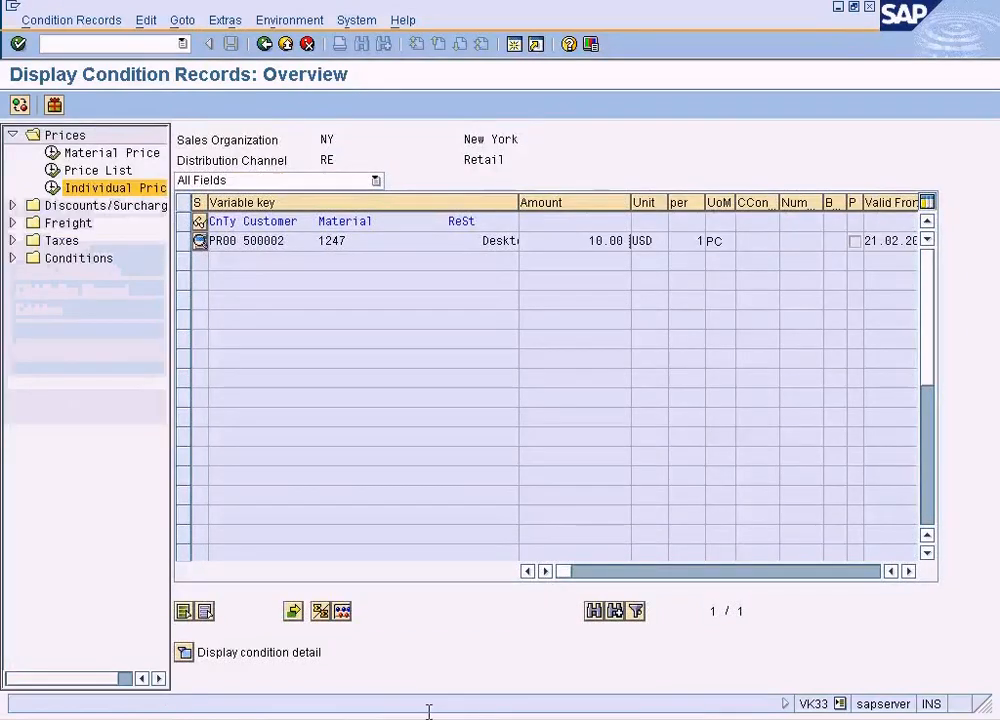
pyautogui.click(426, 710)
pyautogui.click(412, 690)
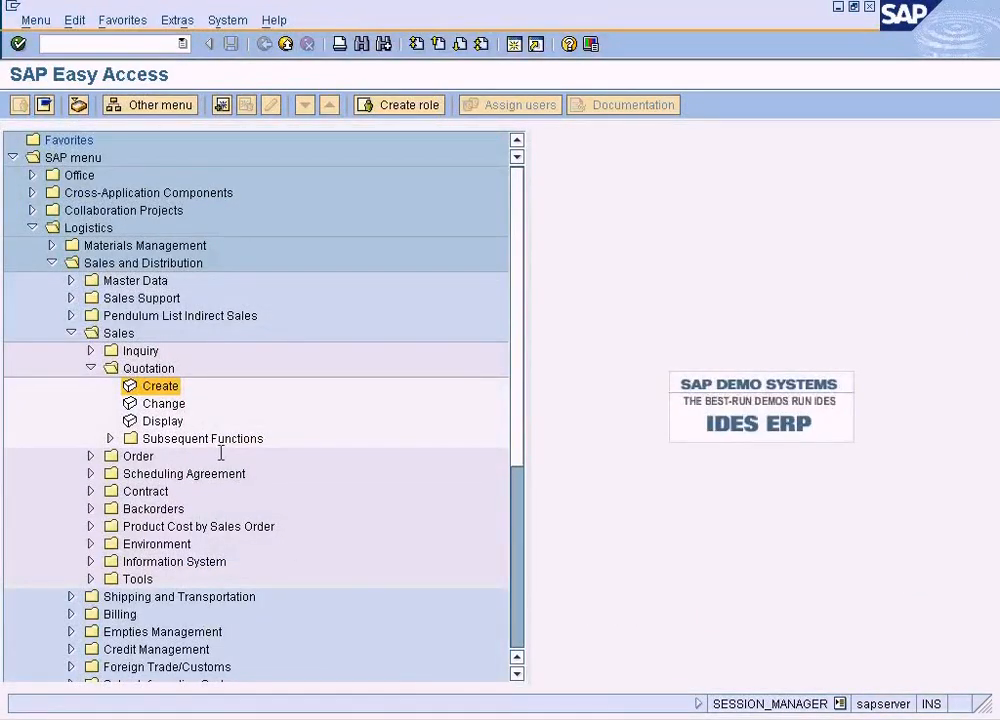
pyautogui.click(408, 713)
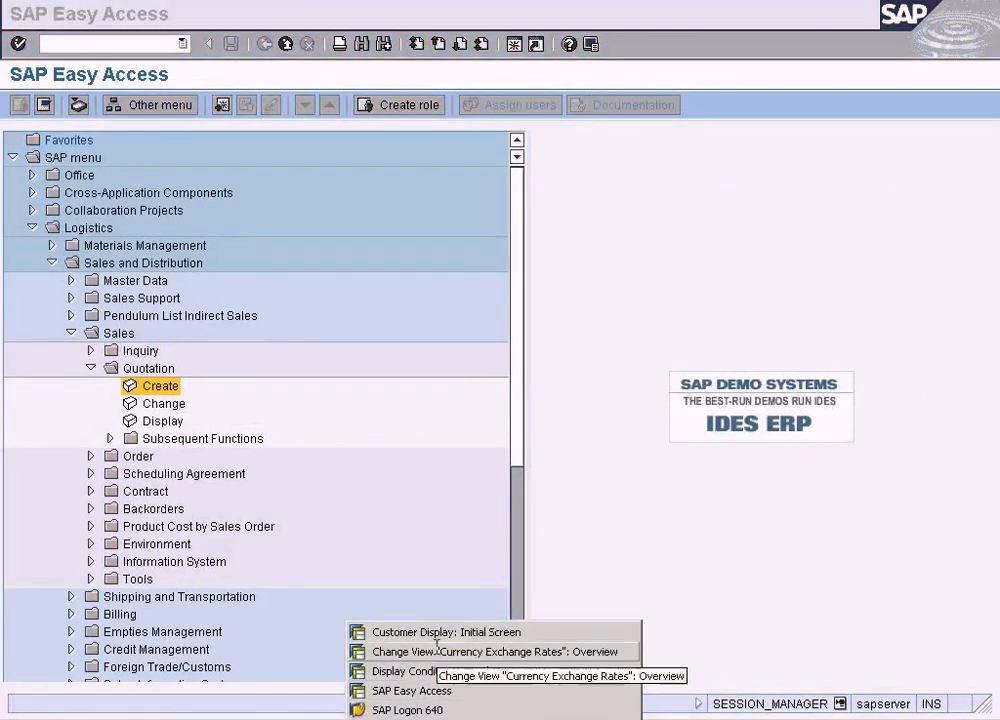
pyautogui.click(390, 651)
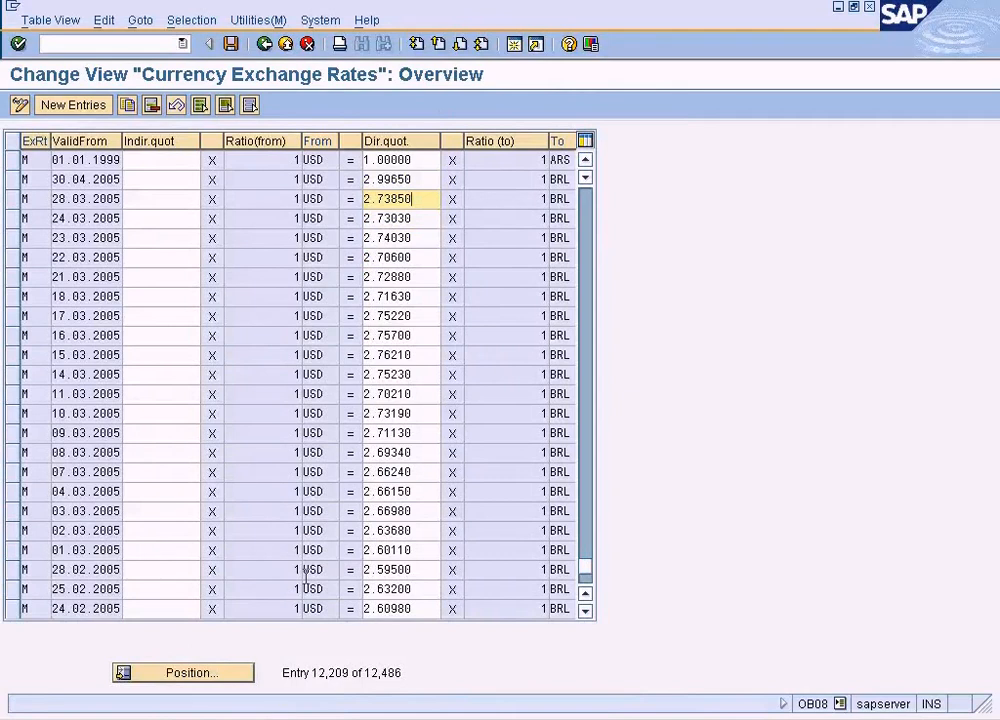
# - Evaluate the exchange rates change logs for 15.02.2009 to 21.02.2009 and return to the exchange rates table
pyautogui.click(255, 20)
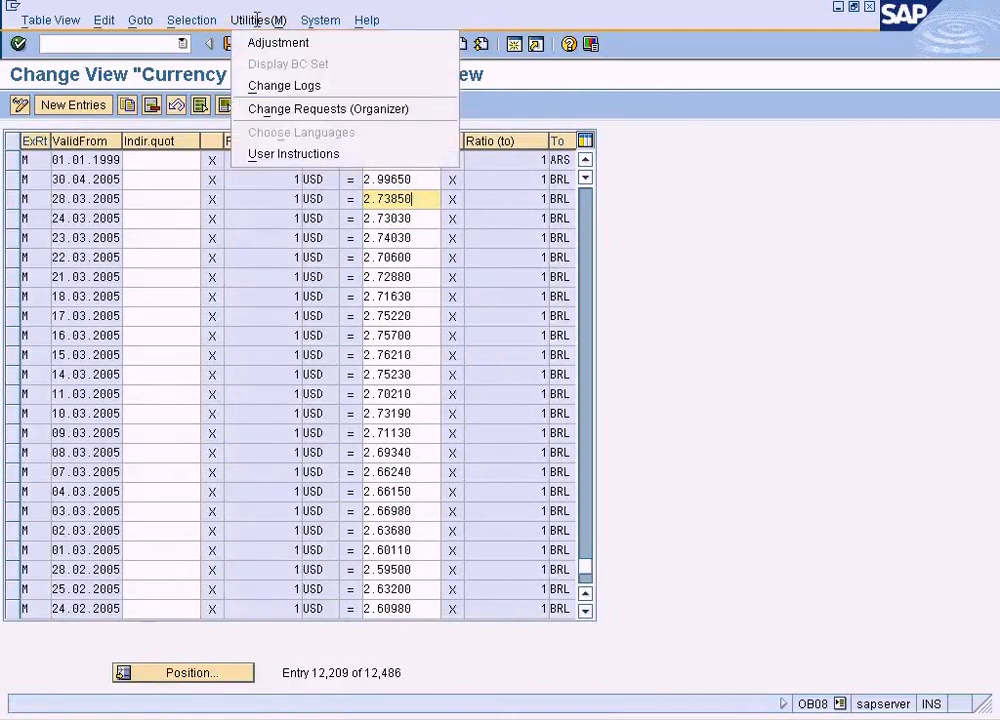
pyautogui.click(268, 85)
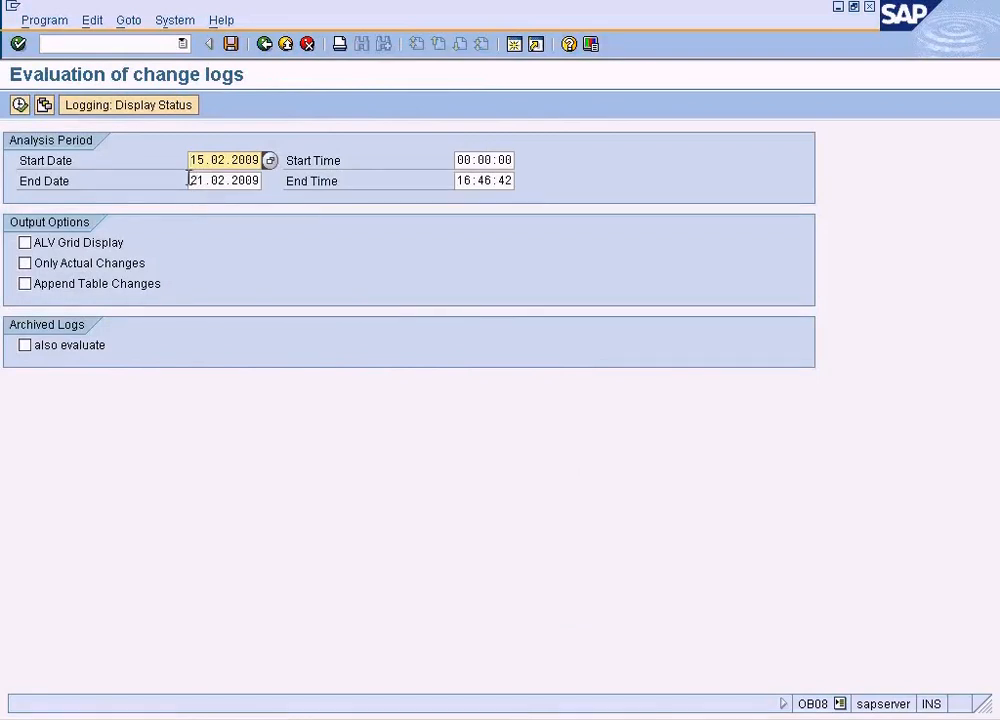
pyautogui.moveTo(189, 180); pyautogui.dragTo(314, 177)
pyautogui.click(19, 104)
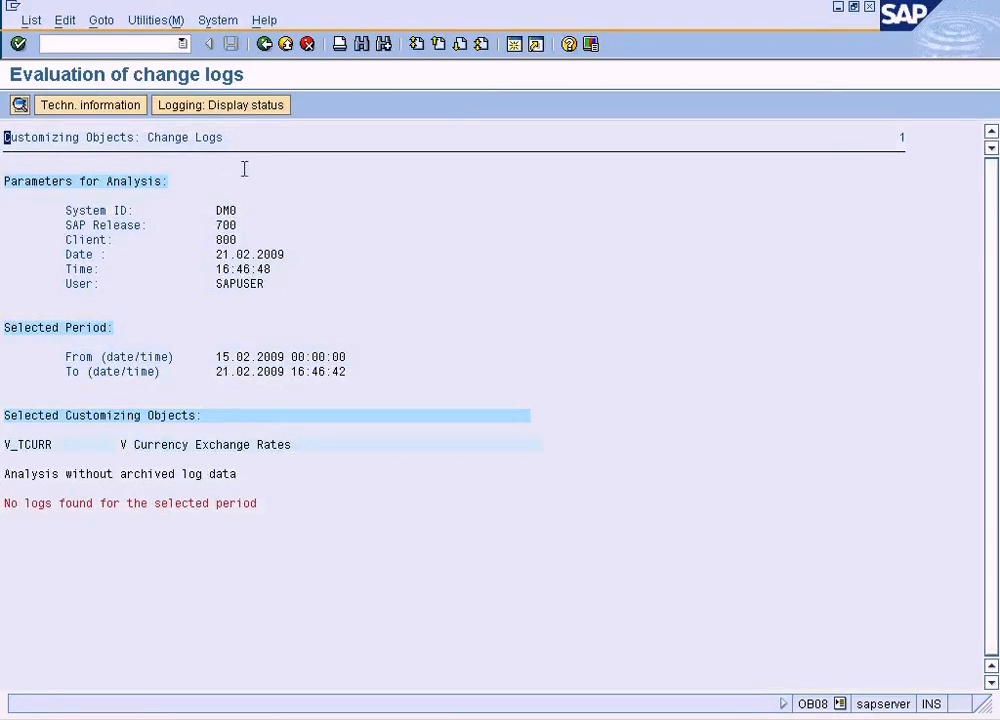
pyautogui.click(265, 44)
pyautogui.click(265, 44)
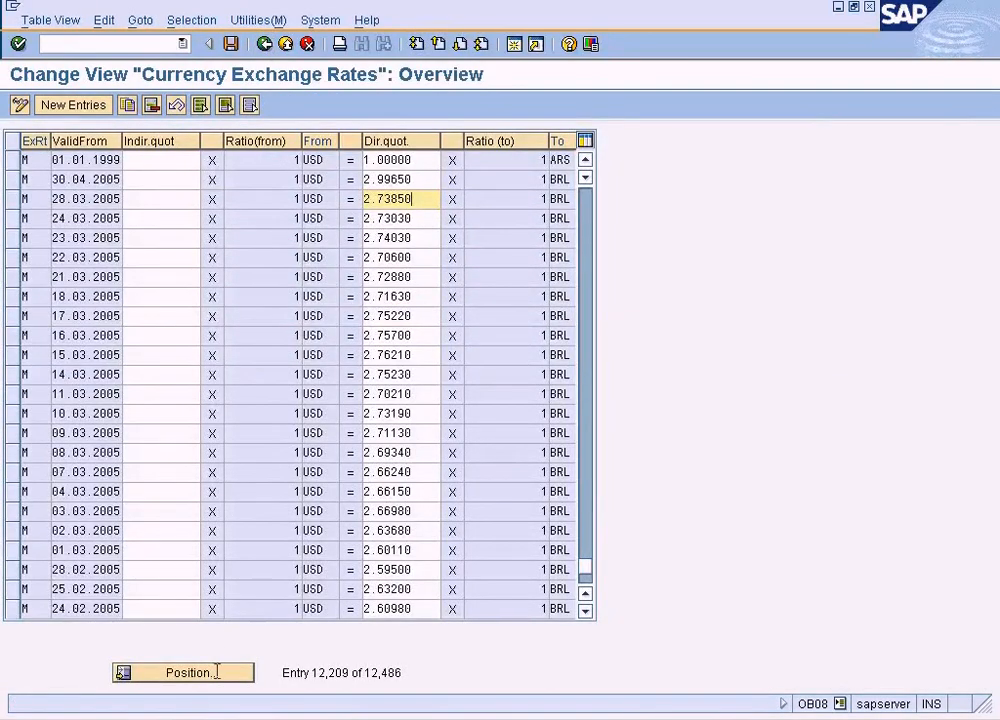
# - Position the exchange rates table at rate type M, from-currency USD, valid from 21.02.2009, and look through the entries up to the table's end
pyautogui.click(217, 672)
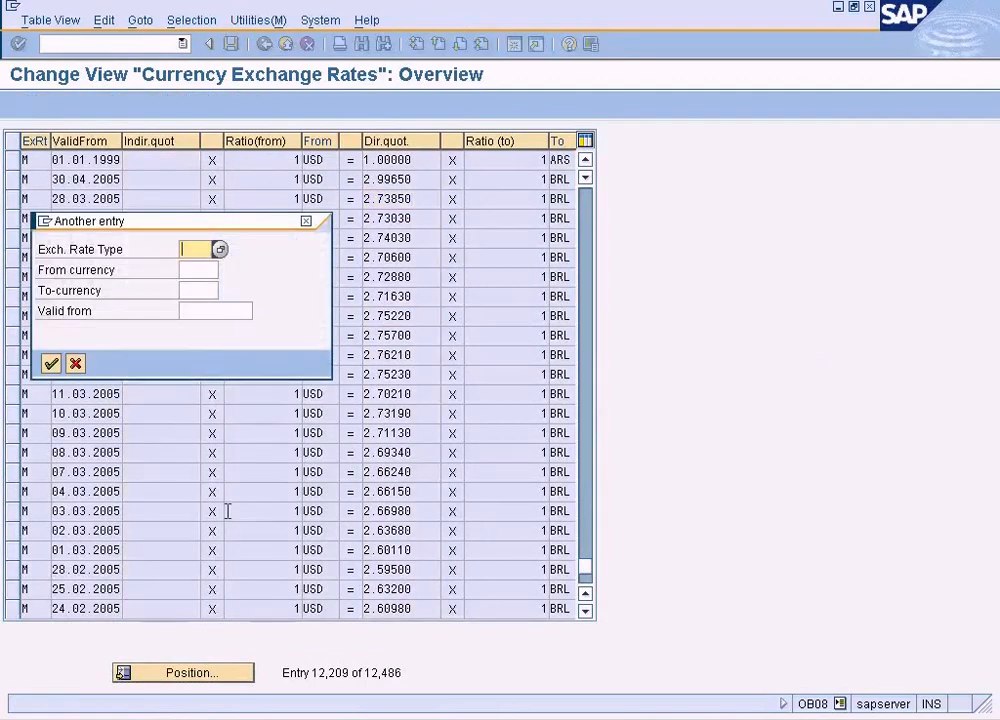
pyautogui.write('M')
pyautogui.press('Tab')
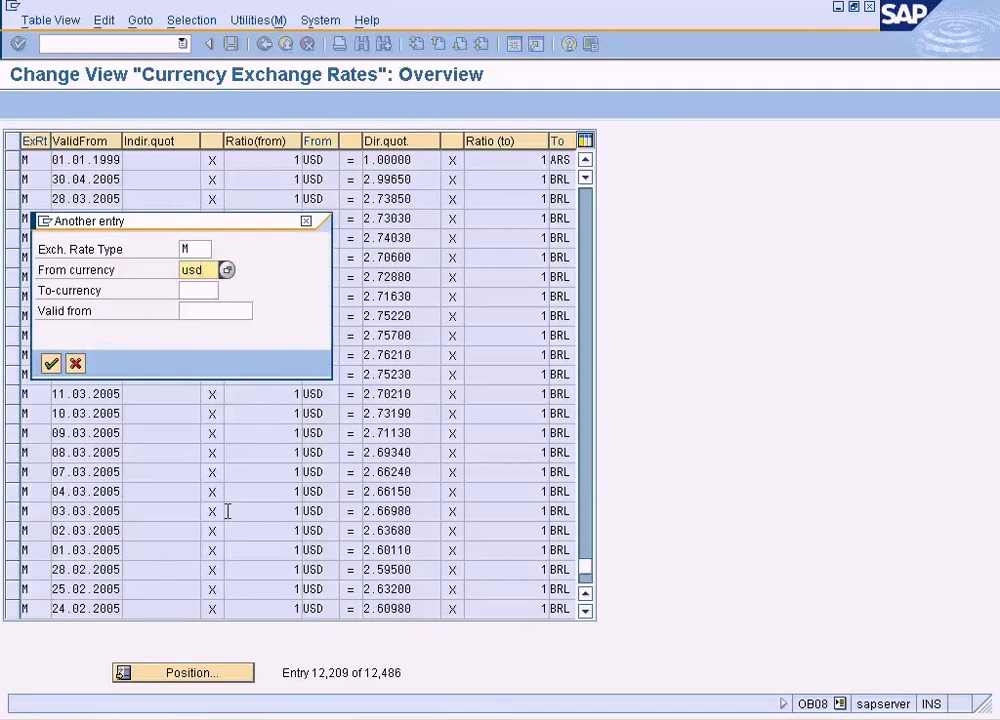
pyautogui.press('Tab')
pyautogui.press('Tab')
pyautogui.write('21.02.2009')
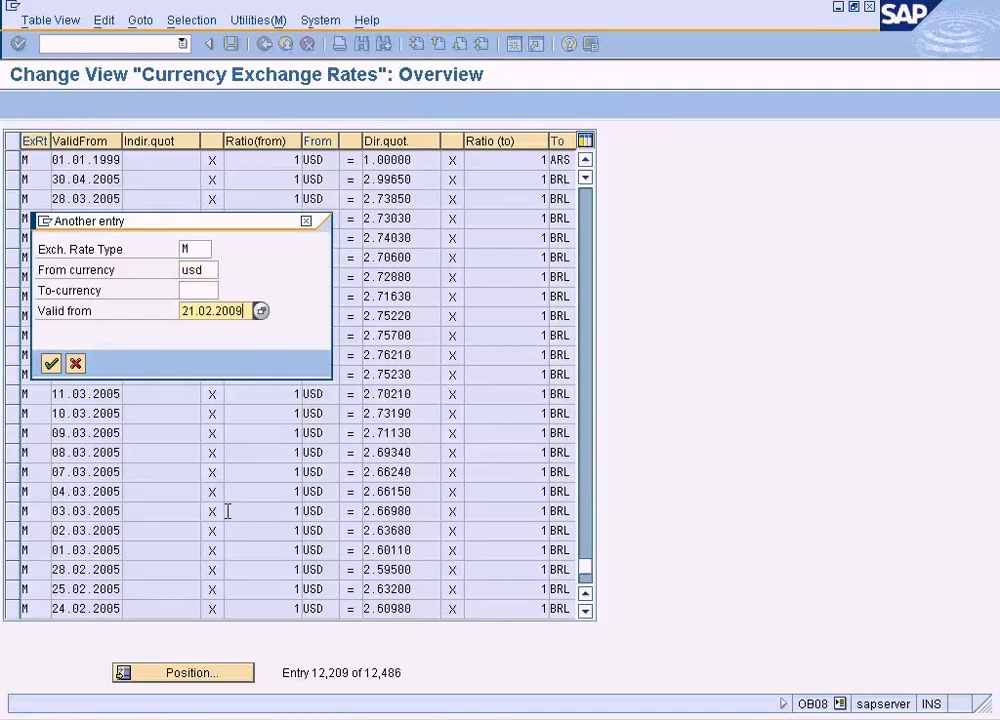
pyautogui.press('Return')
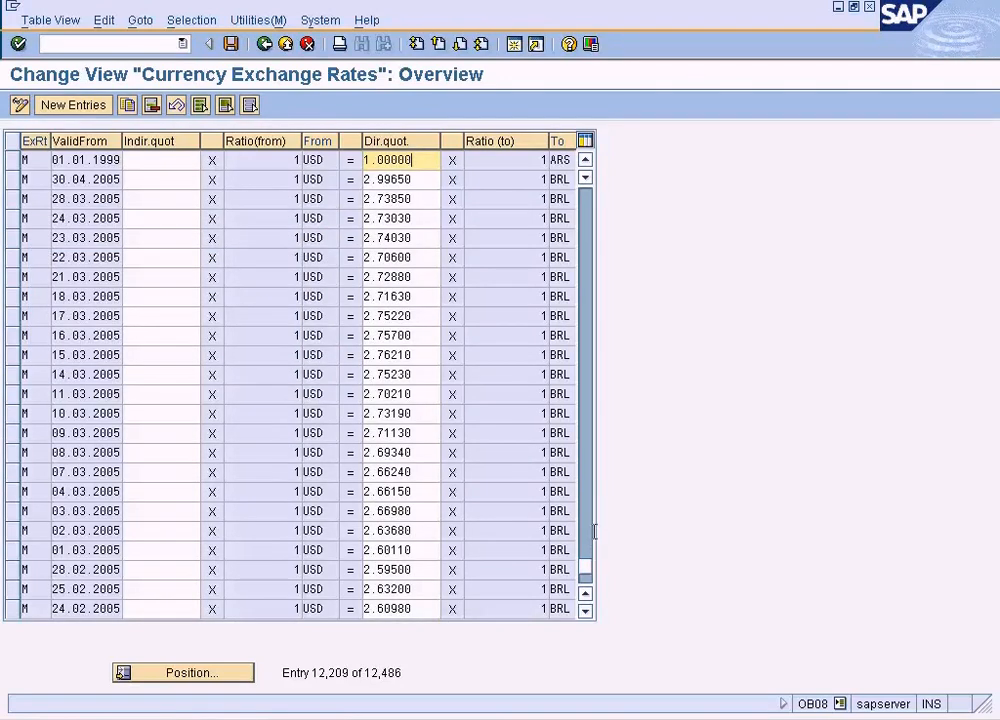
pyautogui.click(585, 609)
pyautogui.click(585, 609)
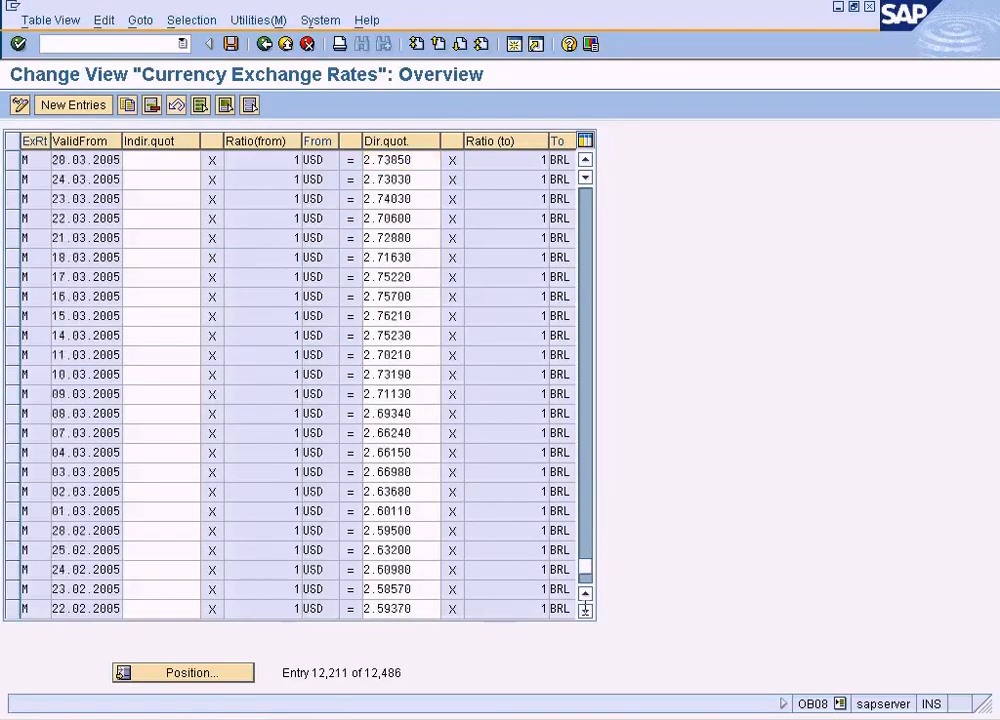
pyautogui.click(585, 609)
pyautogui.click(585, 609)
pyautogui.moveTo(585, 566); pyautogui.dragTo(586, 583)
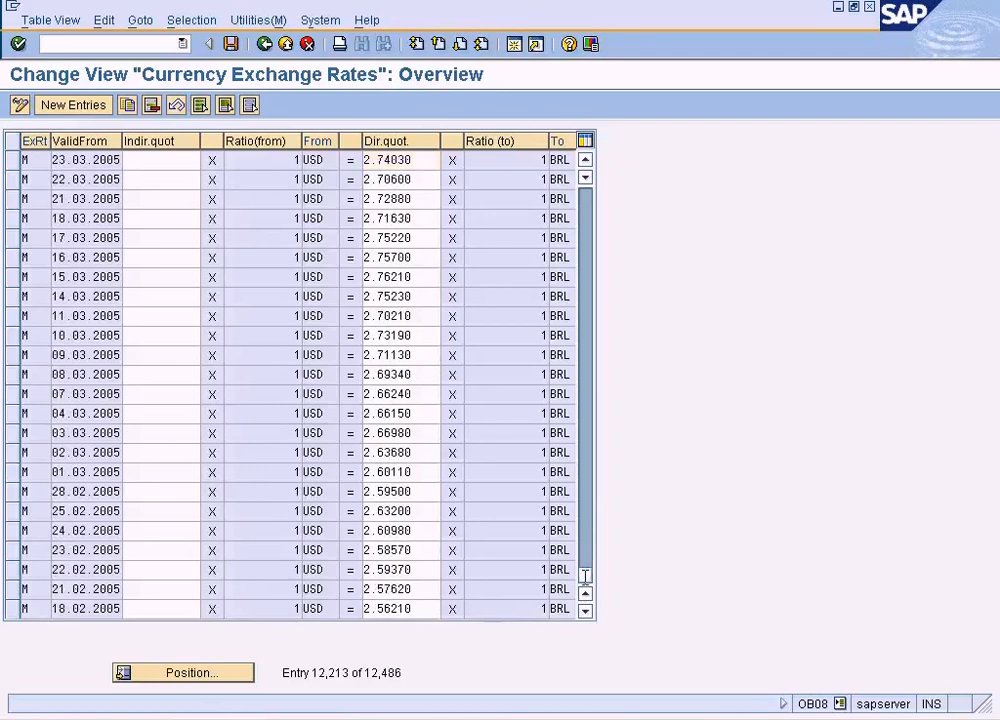
pyautogui.click(588, 194)
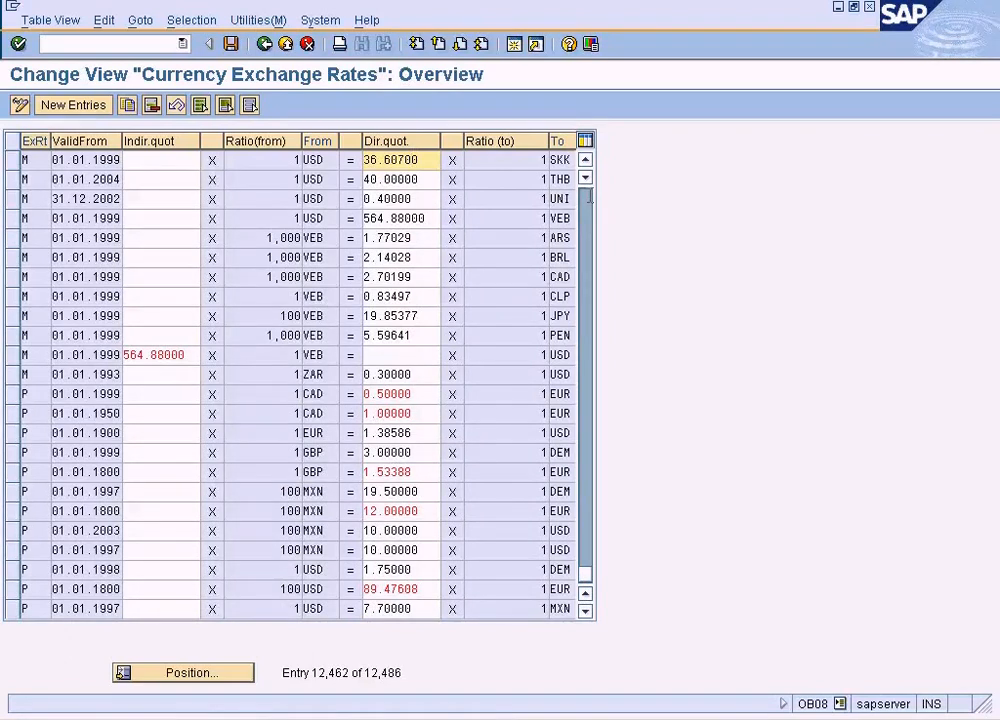
# - Try to select the table entries by contents with Exchange Rate Type M and Exchange Rate USD, and cancel the selection
pyautogui.click(191, 20)
pyautogui.click(214, 42)
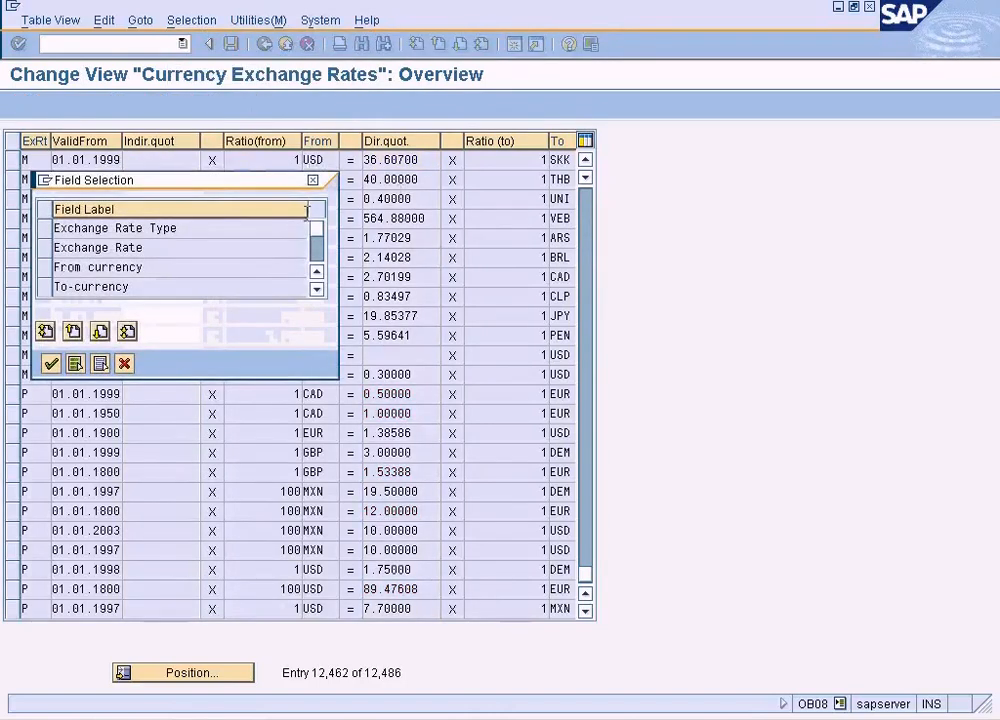
pyautogui.click(44, 228)
pyautogui.click(44, 247)
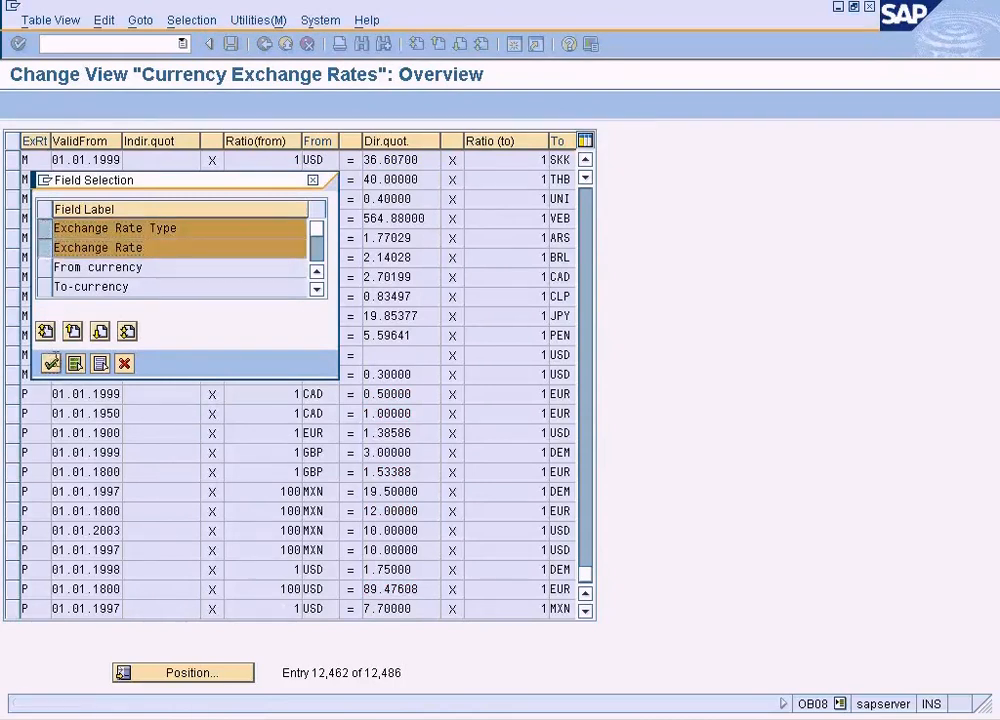
pyautogui.click(51, 363)
pyautogui.click(312, 235)
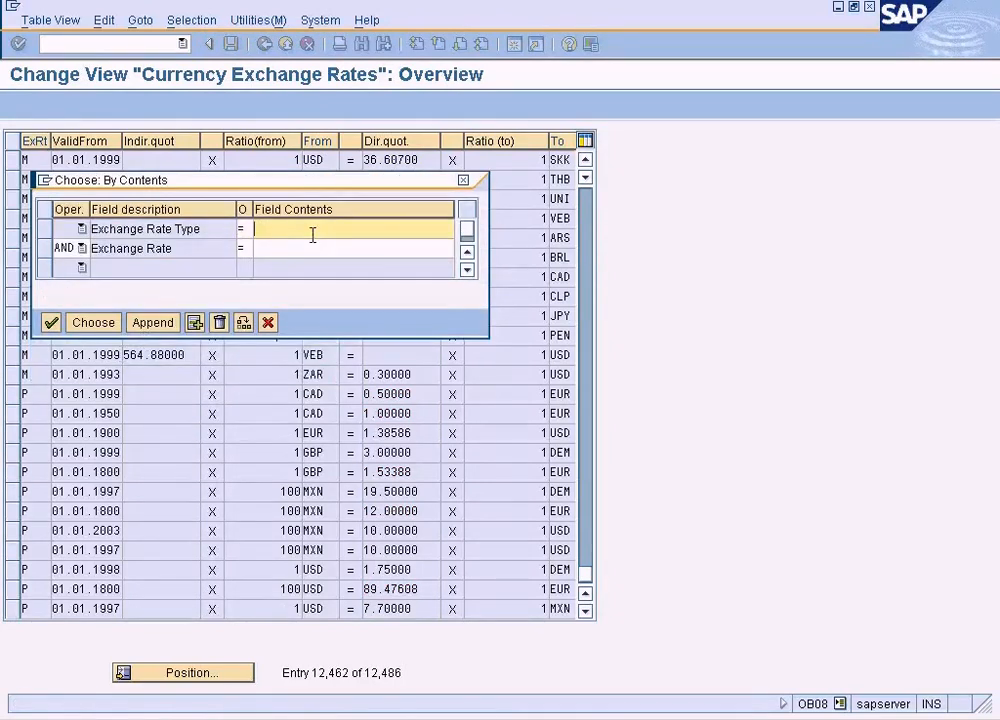
pyautogui.write('M')
pyautogui.press('Tab')
pyautogui.press('Tab')
pyautogui.press('Tab')
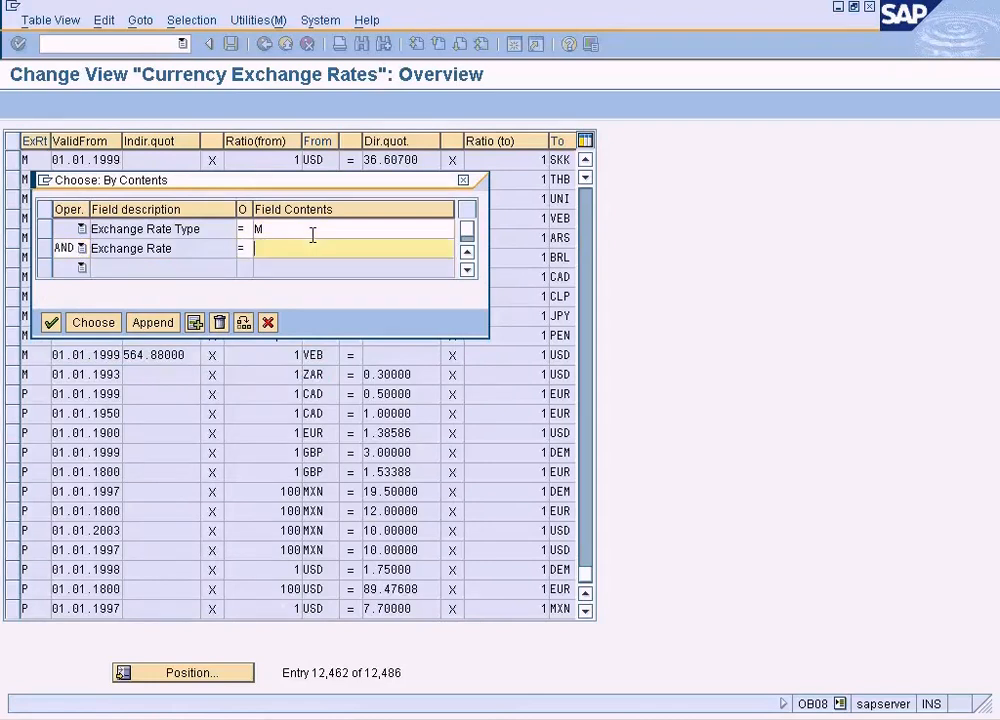
pyautogui.write('USD')
pyautogui.press('Return')
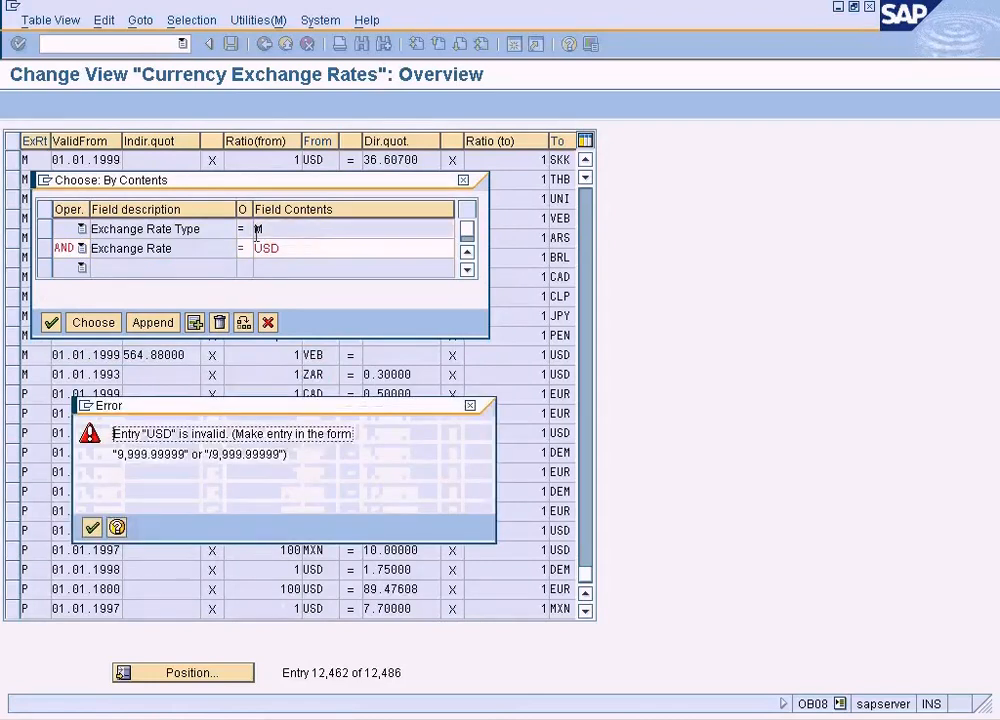
pyautogui.click(92, 525)
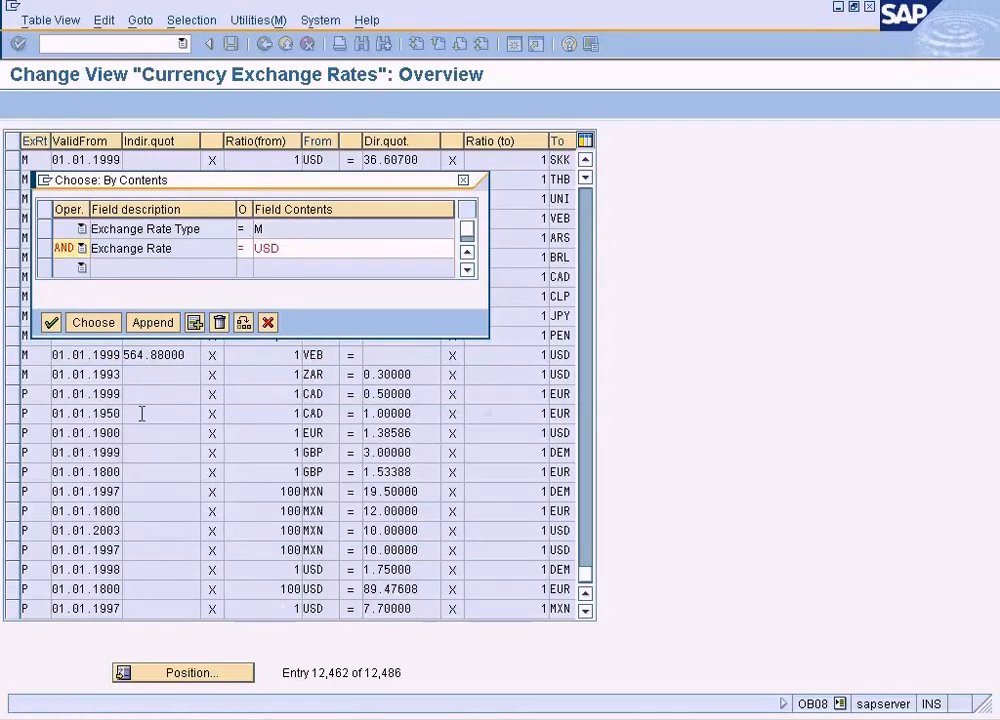
pyautogui.click(268, 322)
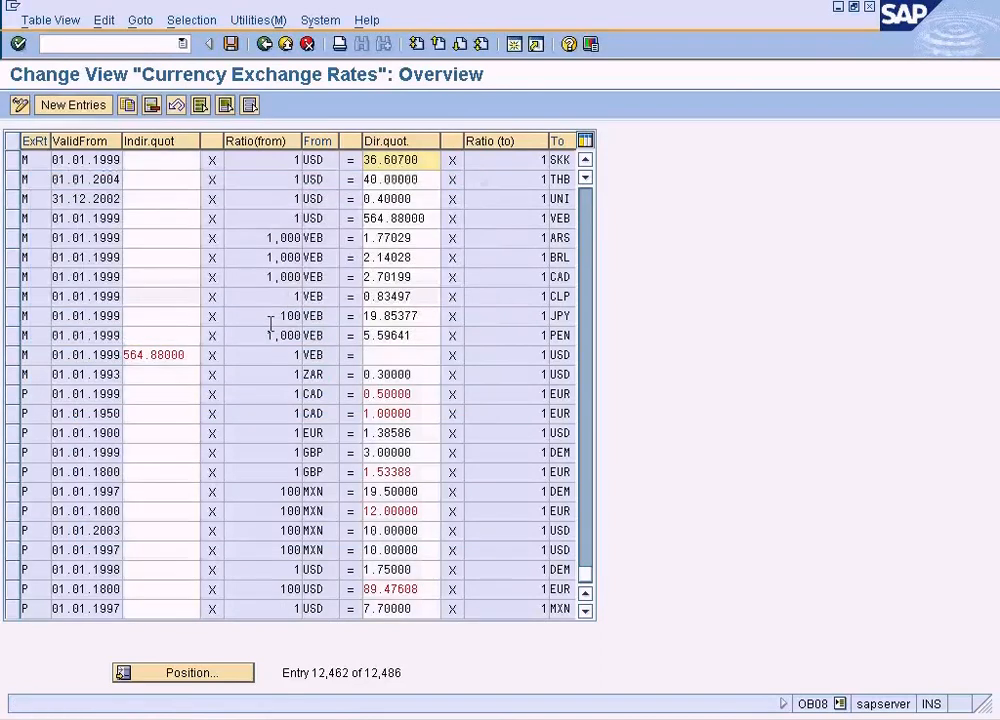
# - Select the exchange rate entries by contents with Exchange Rate Type M and From currency USD, and look through the selected set
pyautogui.click(191, 20)
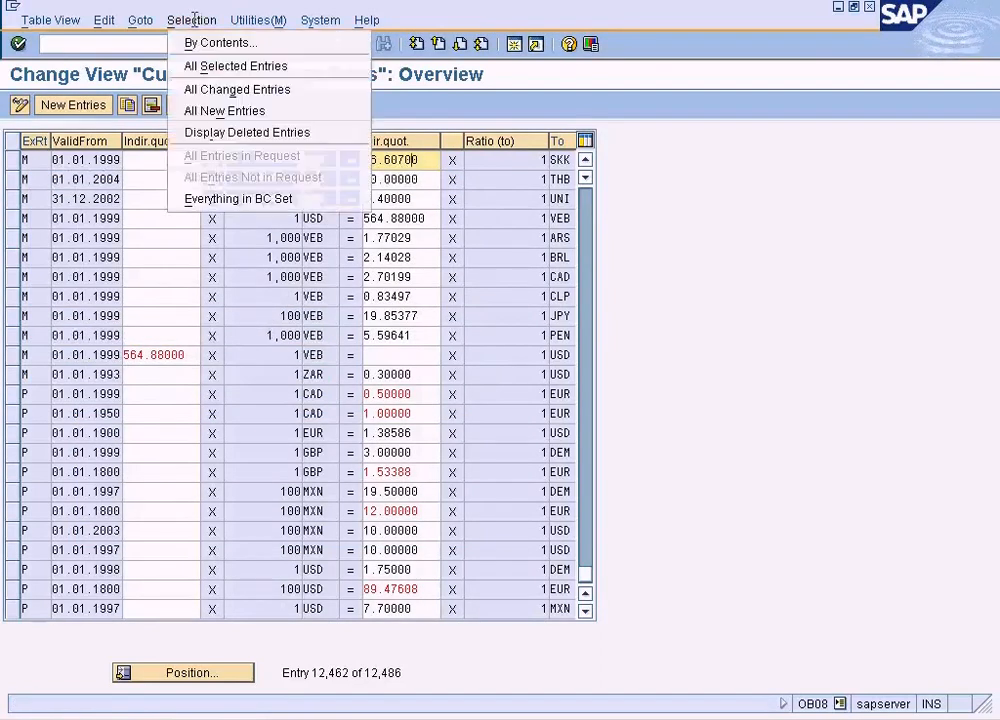
pyautogui.click(216, 42)
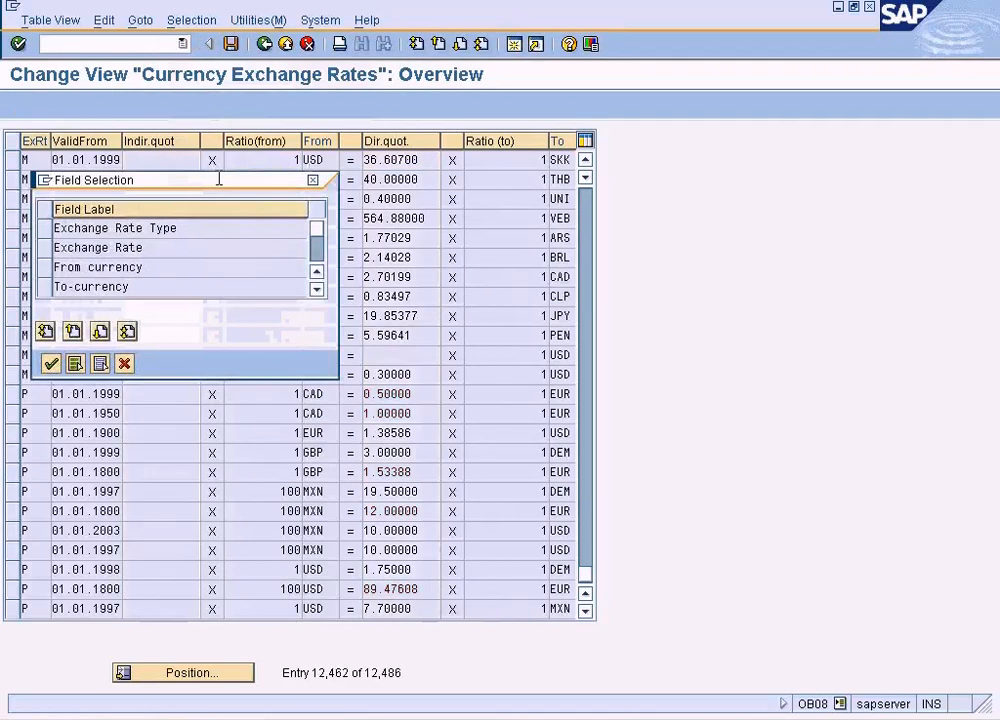
pyautogui.click(43, 228)
pyautogui.click(43, 267)
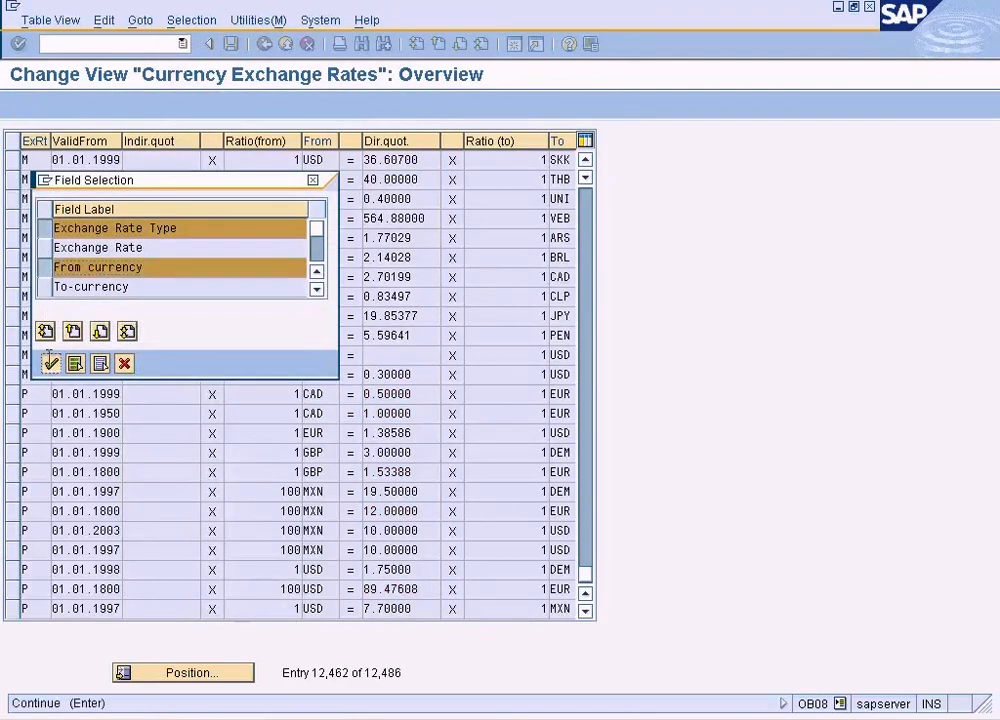
pyautogui.click(51, 363)
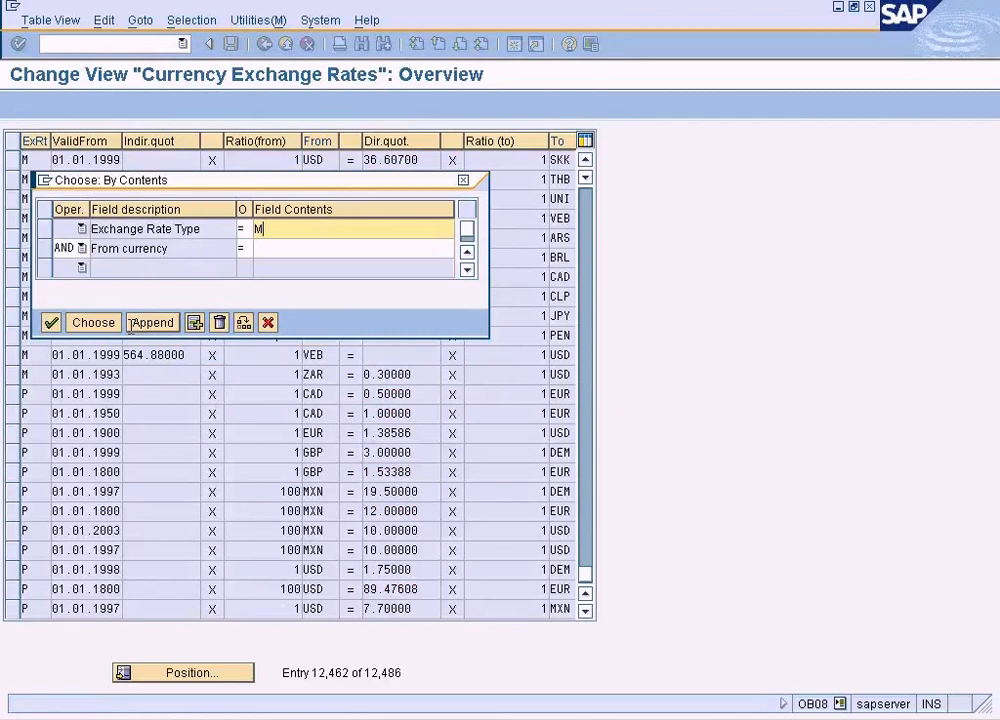
pyautogui.press('Tab')
pyautogui.press('Tab')
pyautogui.write('US')
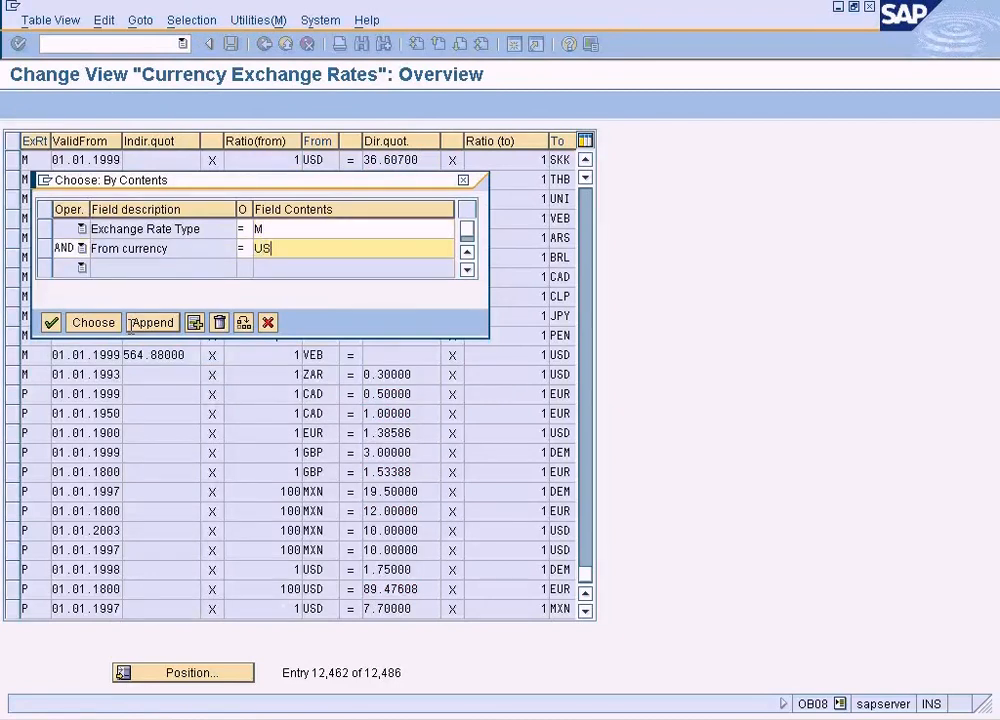
pyautogui.press('Return')
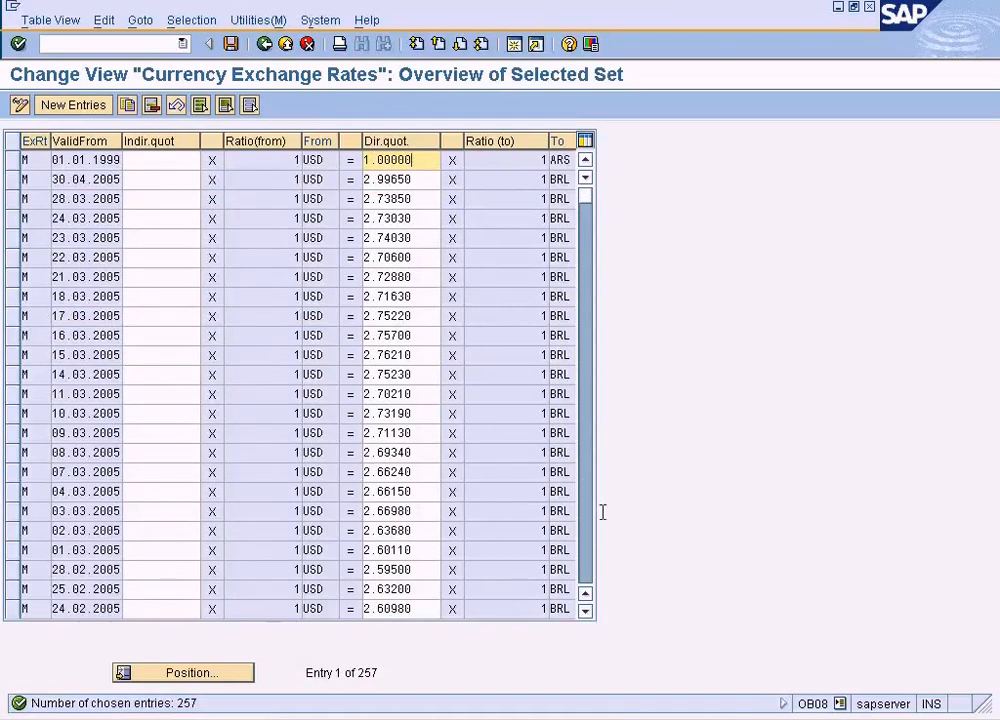
pyautogui.scroll(-4, 588, 558)
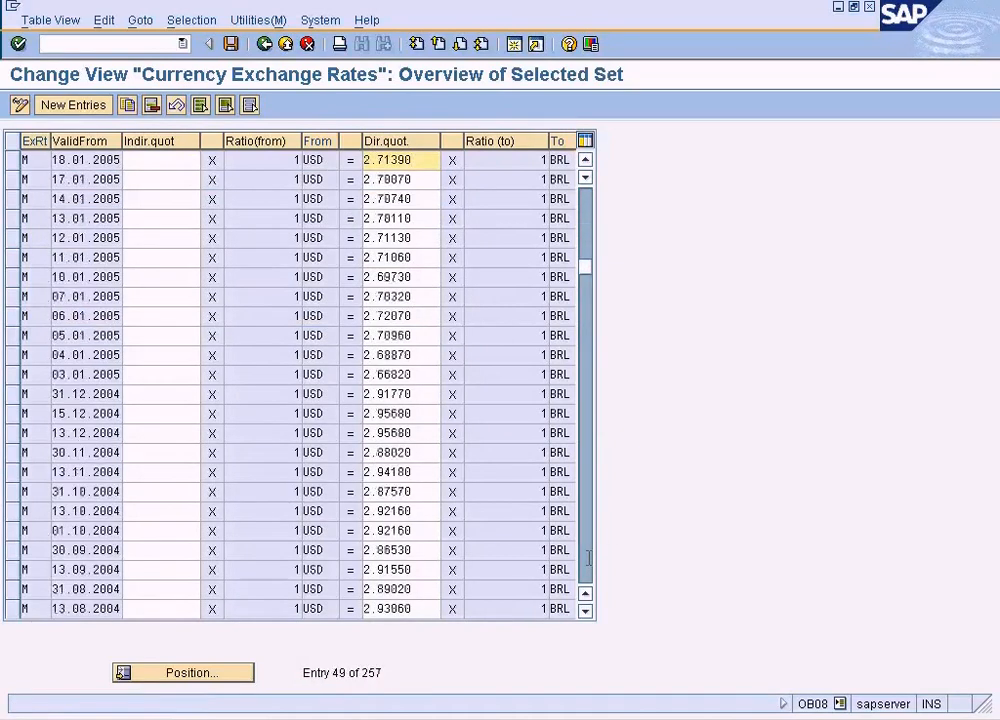
pyautogui.scroll(-2, 588, 558)
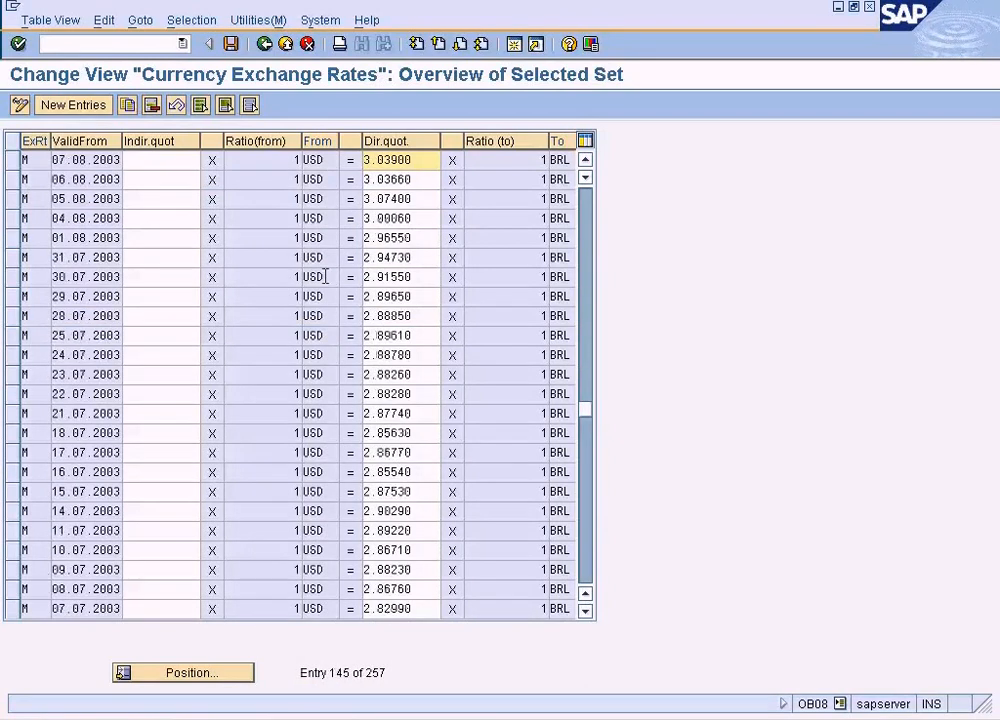
# - Try to add an exchange rate of type M valid from 22.02.2009, from USD to GBP, with direct quotation 1.5
pyautogui.click(83, 104)
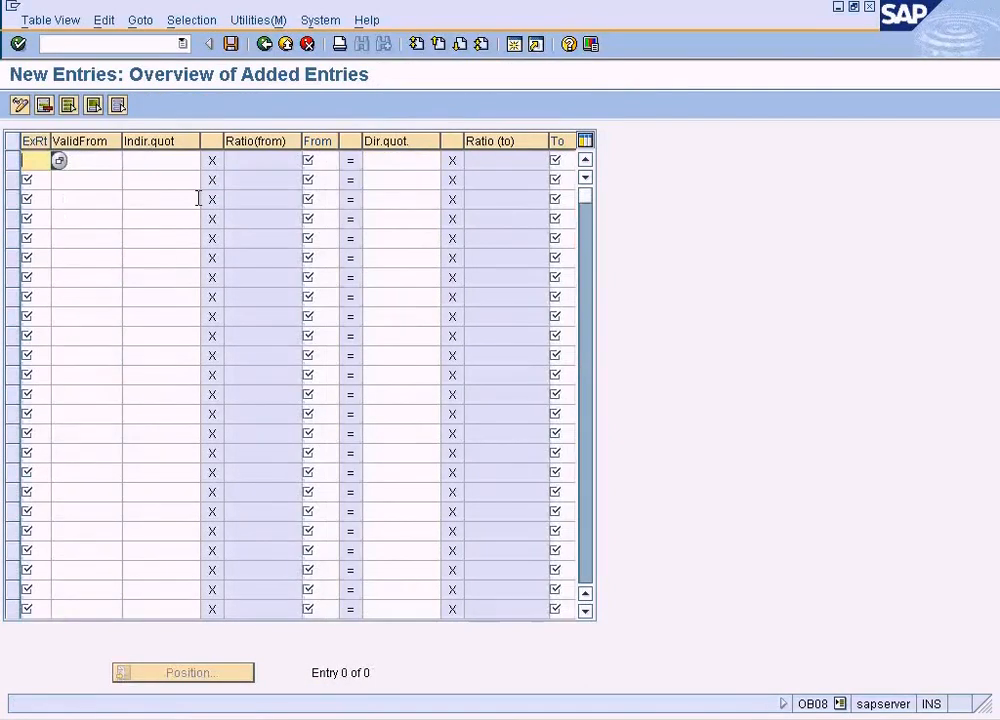
pyautogui.write('M')
pyautogui.press('Tab')
pyautogui.press('Tab')
pyautogui.press('Tab')
pyautogui.press('Tab')
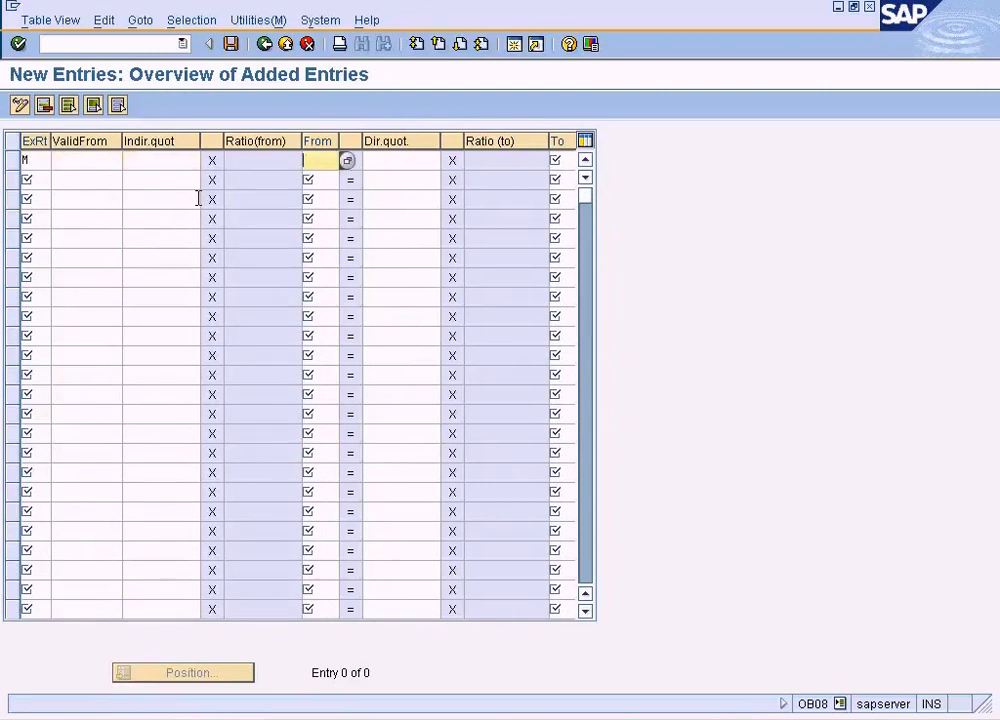
pyautogui.hotkey('shift', 'Tab')
pyautogui.press('Tab')
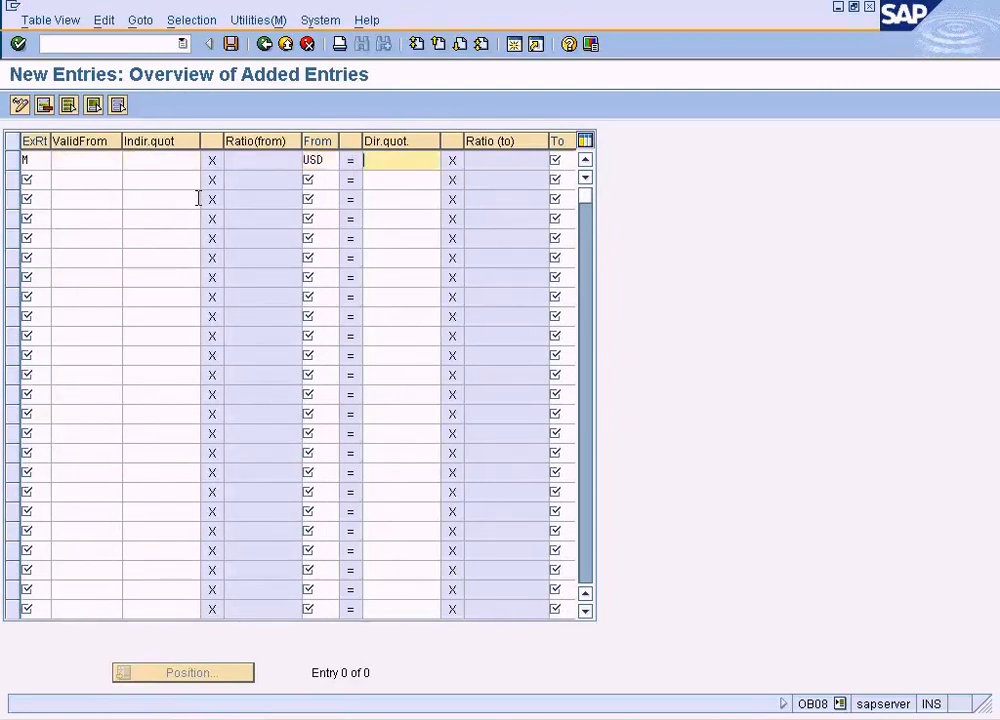
pyautogui.click(103, 161)
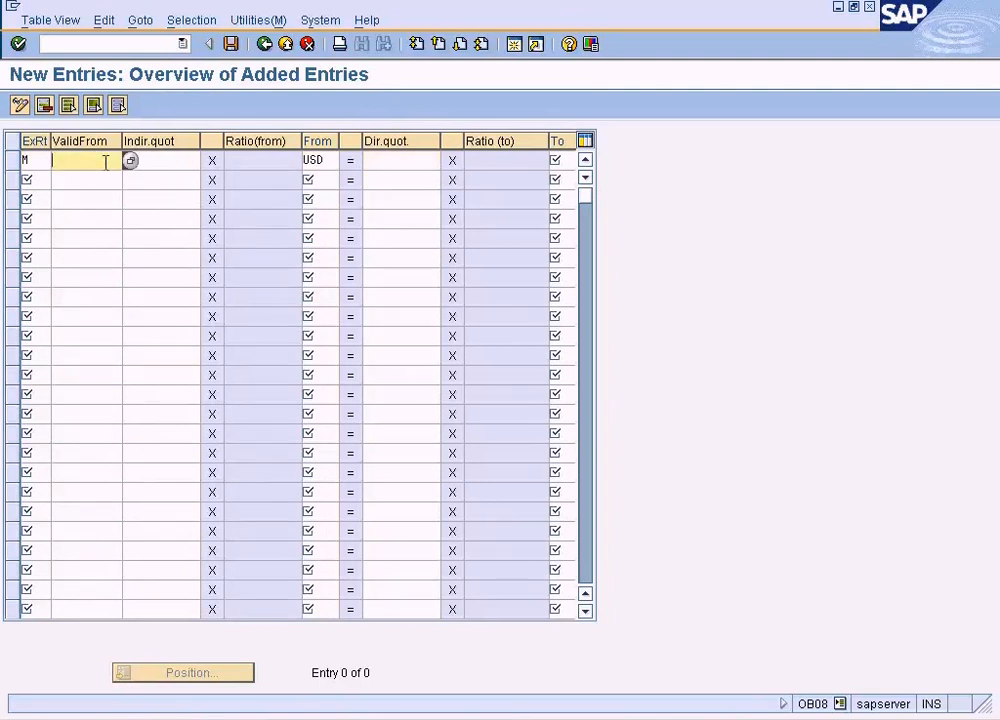
pyautogui.press('F4')
pyautogui.press('Return')
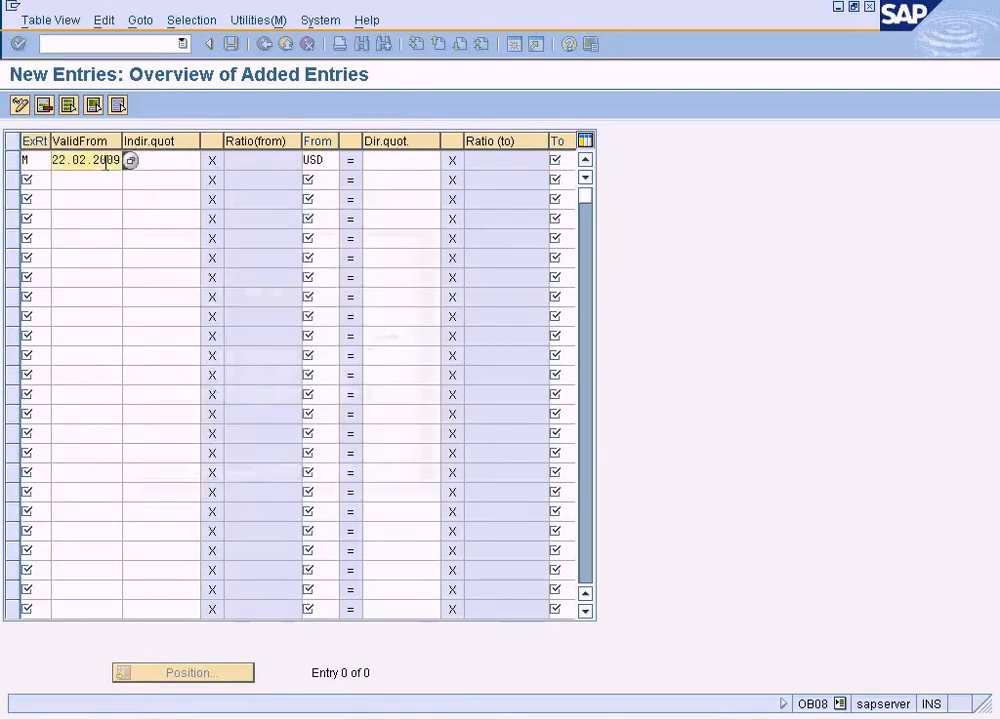
pyautogui.press('Tab')
pyautogui.press('Tab')
pyautogui.press('Tab')
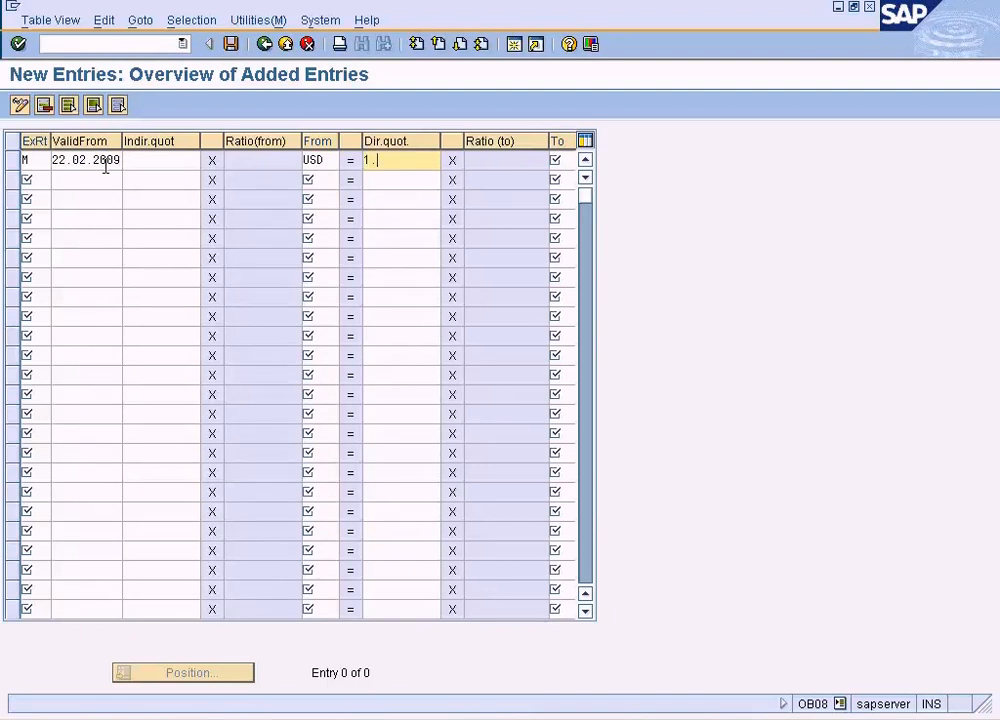
pyautogui.press('Tab')
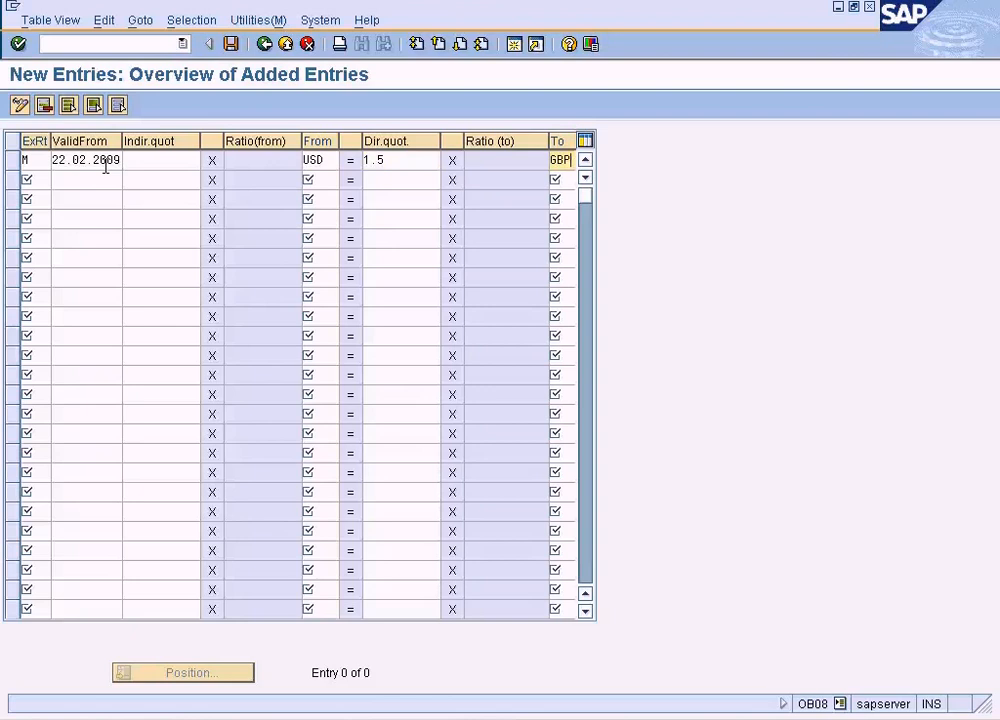
pyautogui.press('Return')
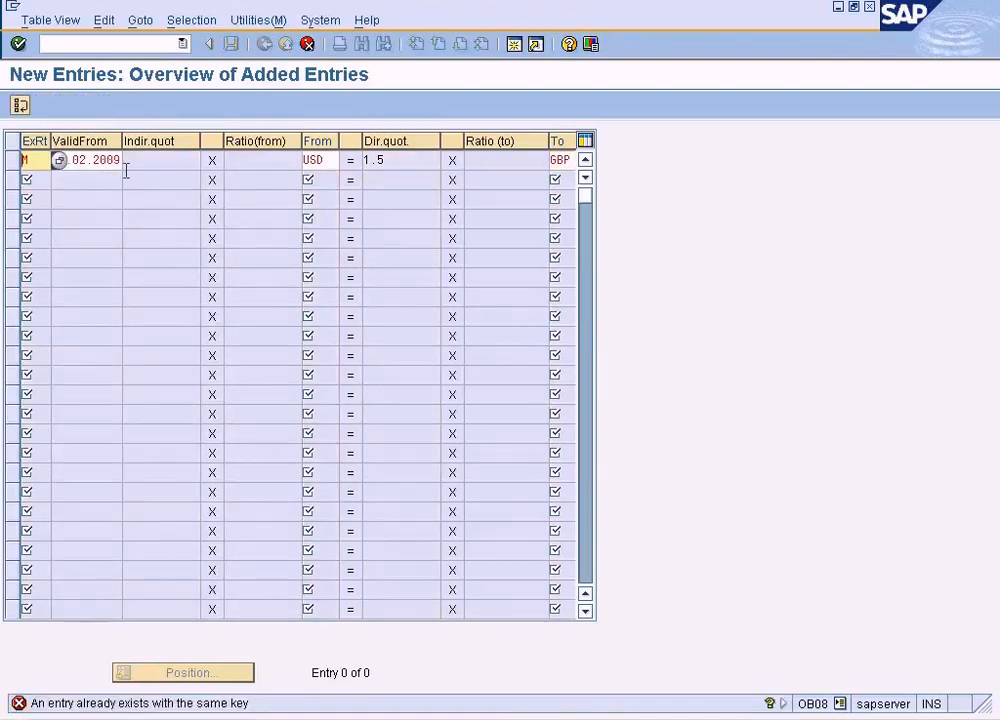
# - Discard the new exchange rate entry and return to the full exchange rates table
pyautogui.click(109, 161)
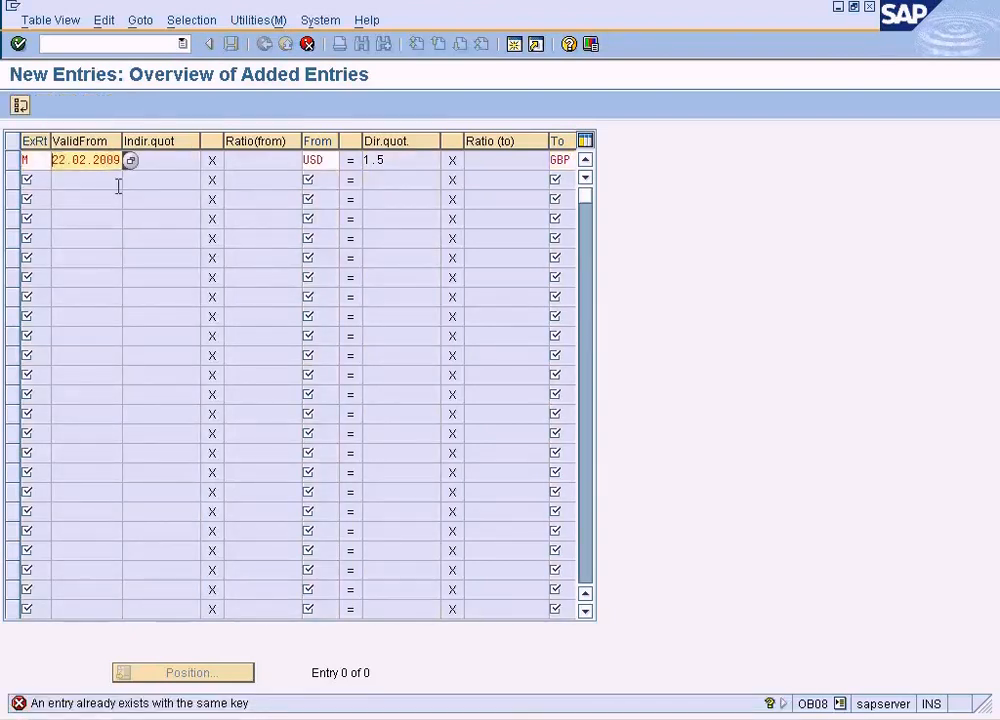
pyautogui.hotkey('shift', 'End')
pyautogui.press('End')
pyautogui.click(307, 44)
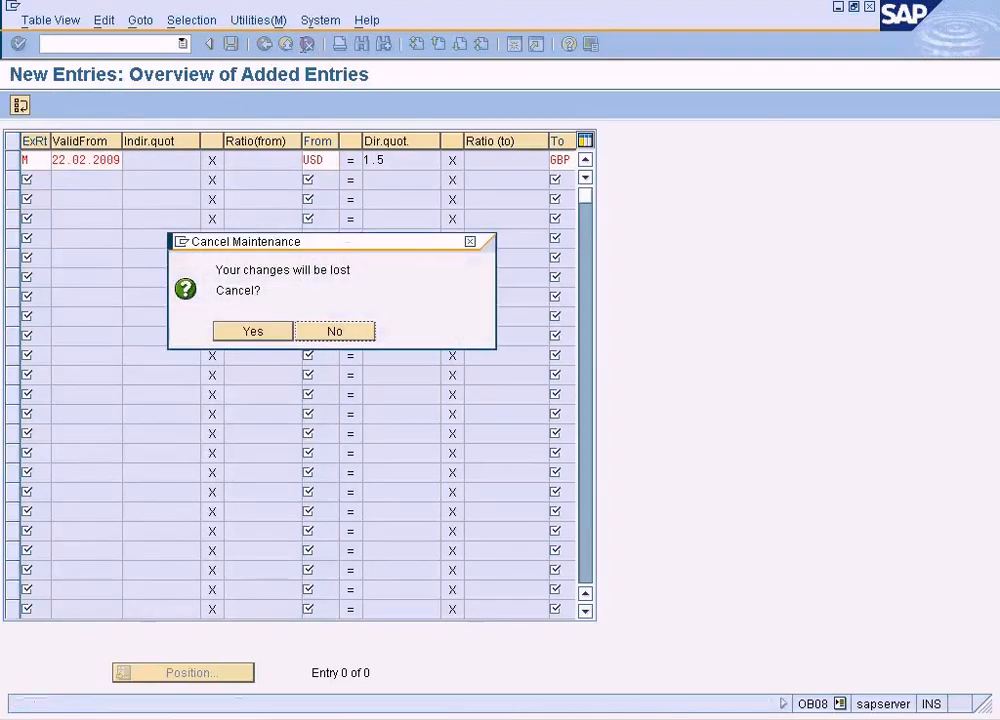
pyautogui.click(253, 331)
pyautogui.click(264, 44)
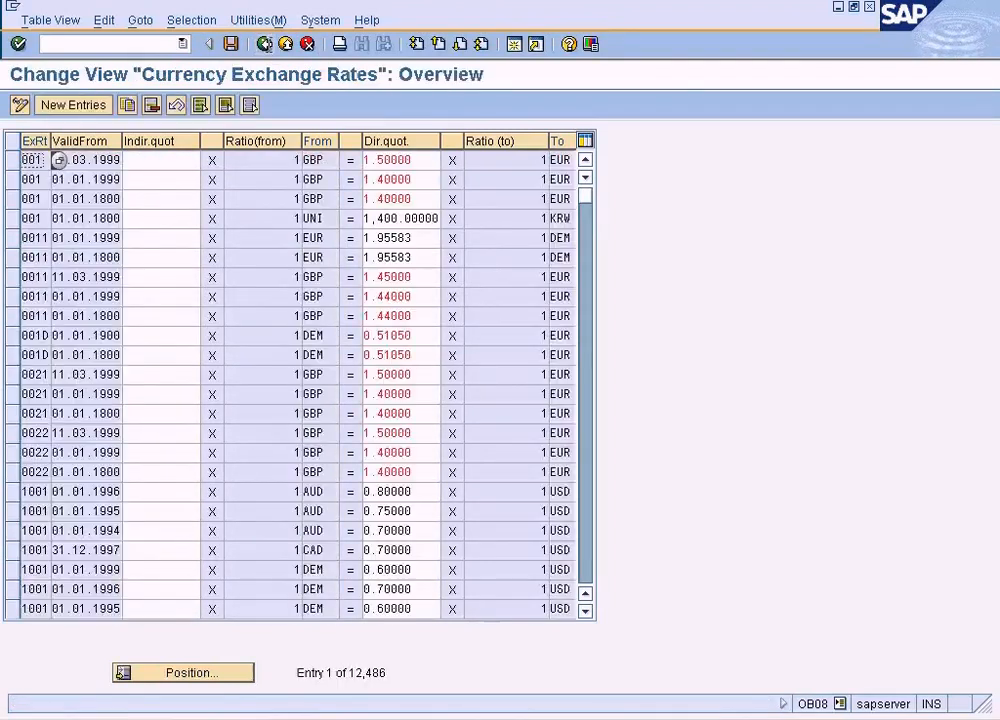
# - Position the exchange rates table at type M, from USD to GBP, valid from 22.02.2009, check the entry and leave the table
pyautogui.click(201, 668)
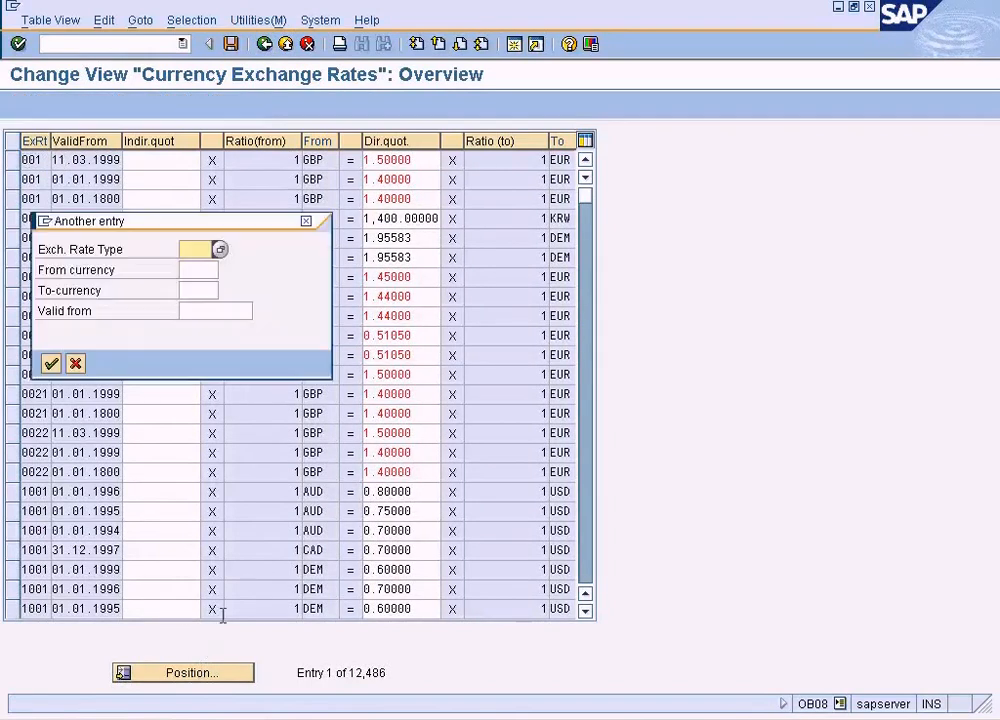
pyautogui.write('M')
pyautogui.press('Tab')
pyautogui.write('USD')
pyautogui.press('Tab')
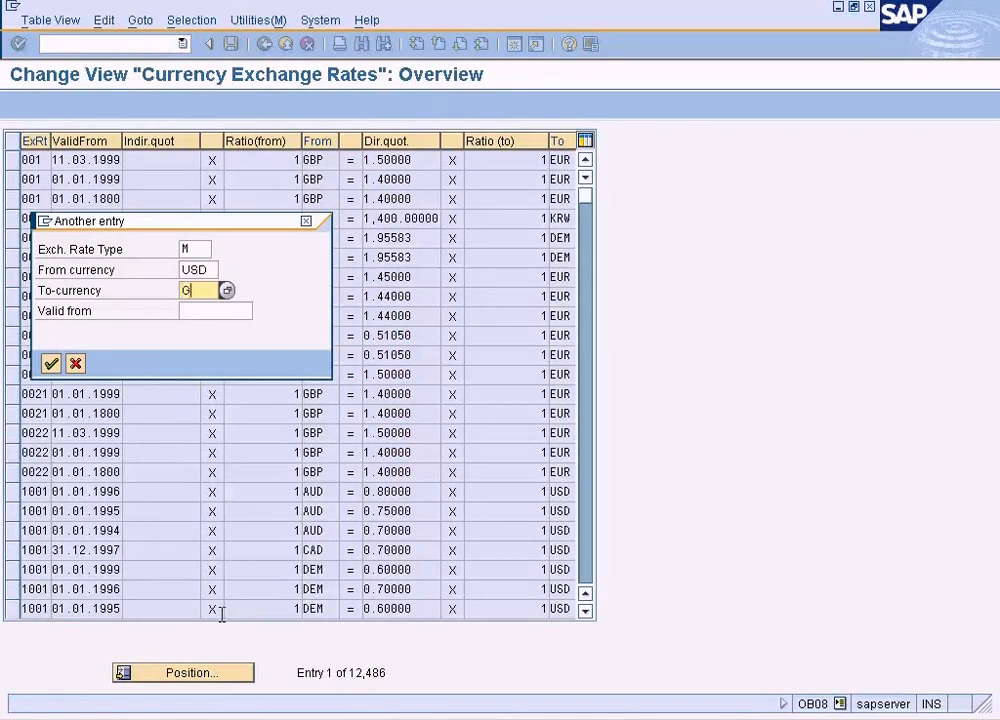
pyautogui.press('Tab')
pyautogui.write('22.02.2009')
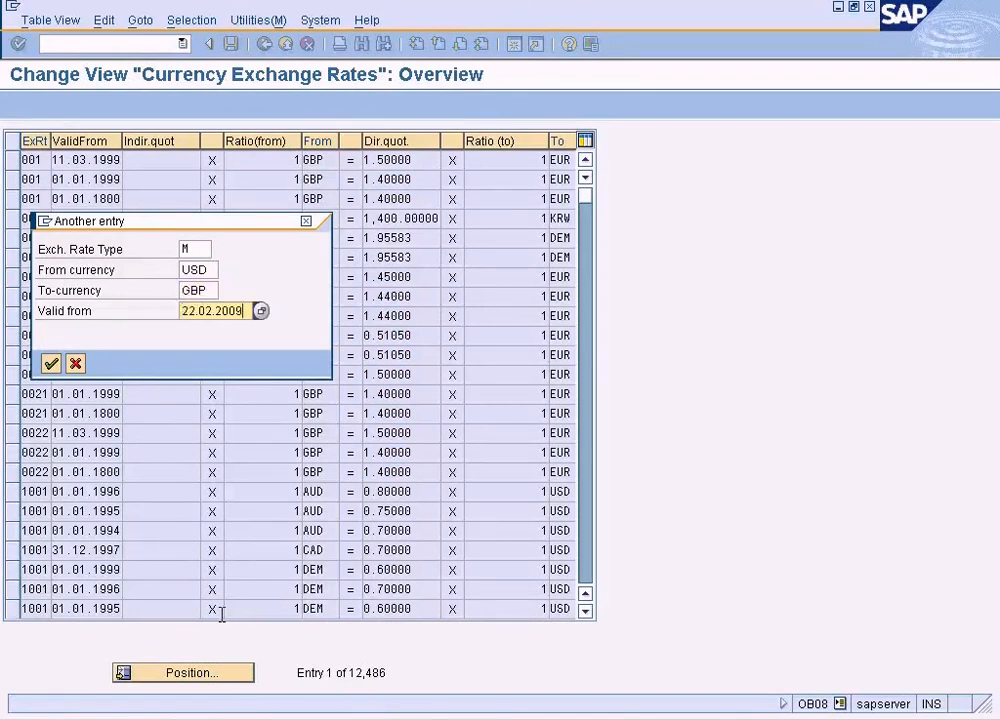
pyautogui.press('Return')
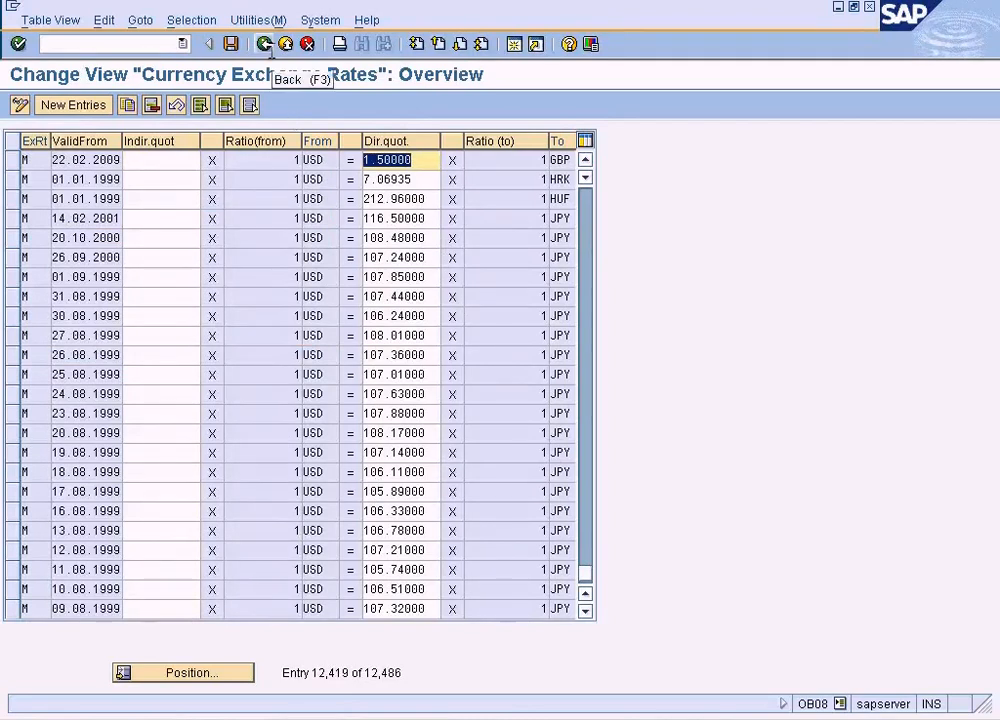
pyautogui.click(265, 45)
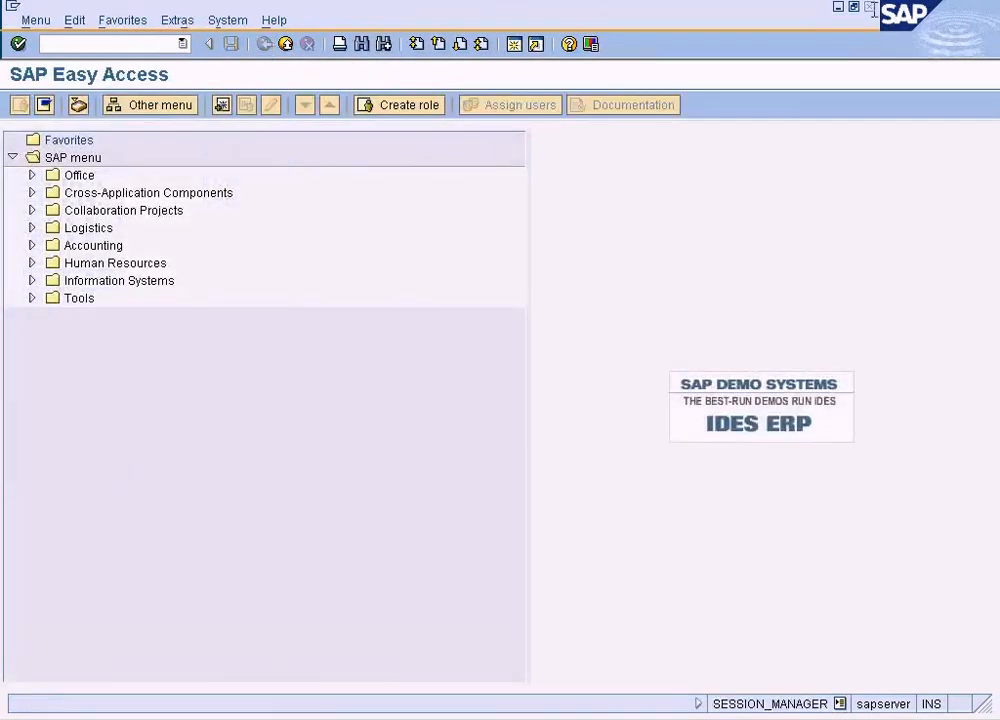
# - Start a new QT quotation for sales area NY, RE, LP and pick the area's London customer as the sold-to party
pyautogui.click(158, 387)
pyautogui.doubleClick(182, 390)
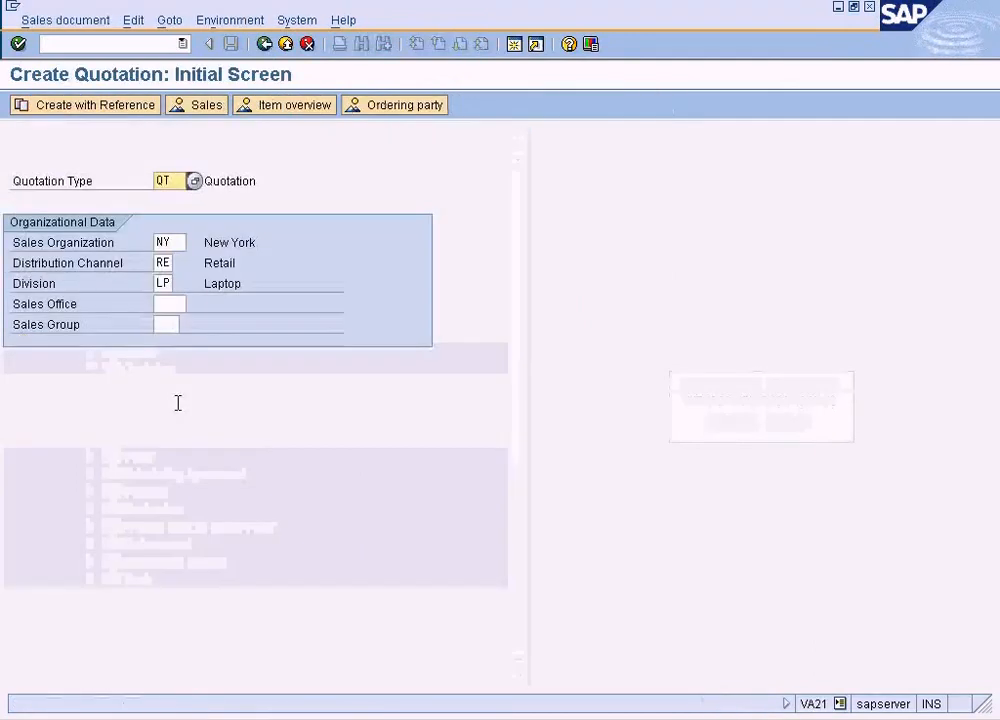
pyautogui.press('Return')
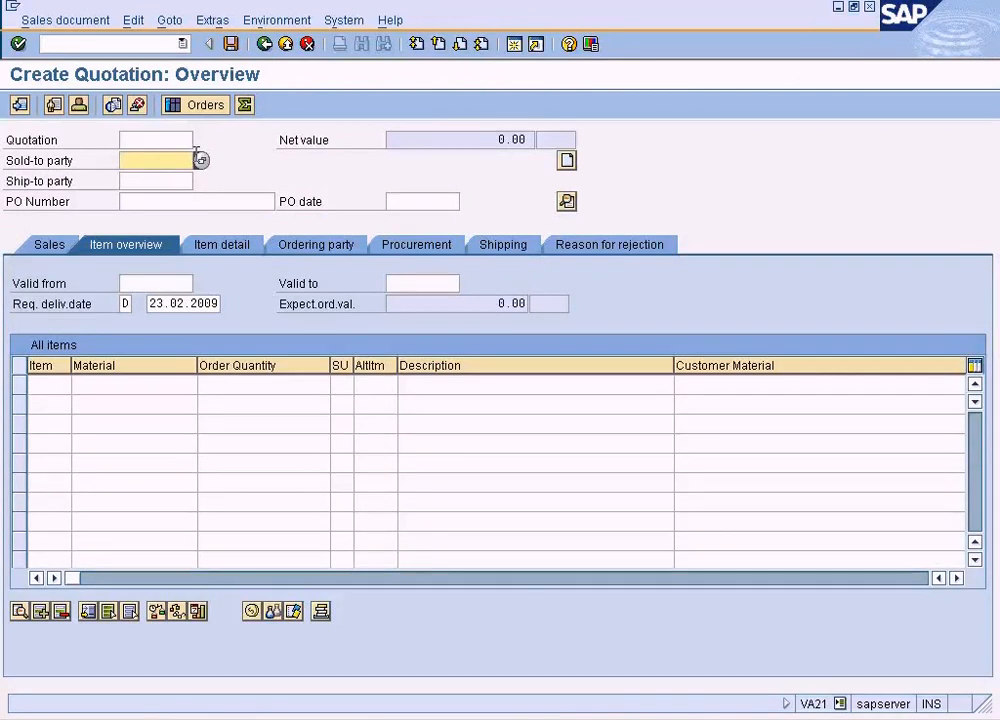
pyautogui.press('F4')
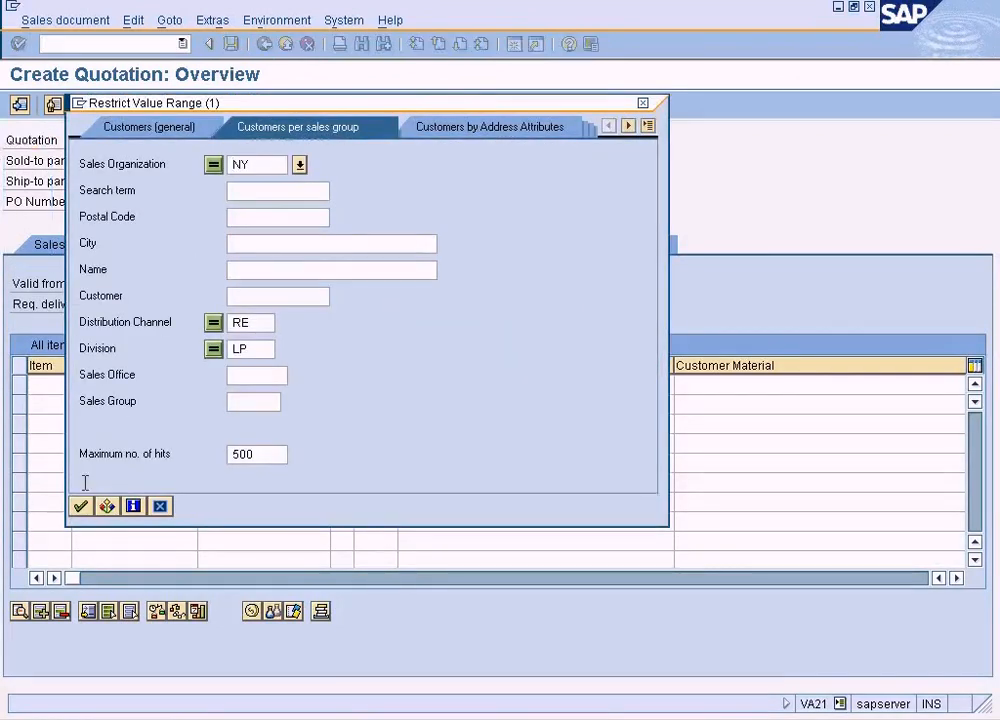
pyautogui.press('Return')
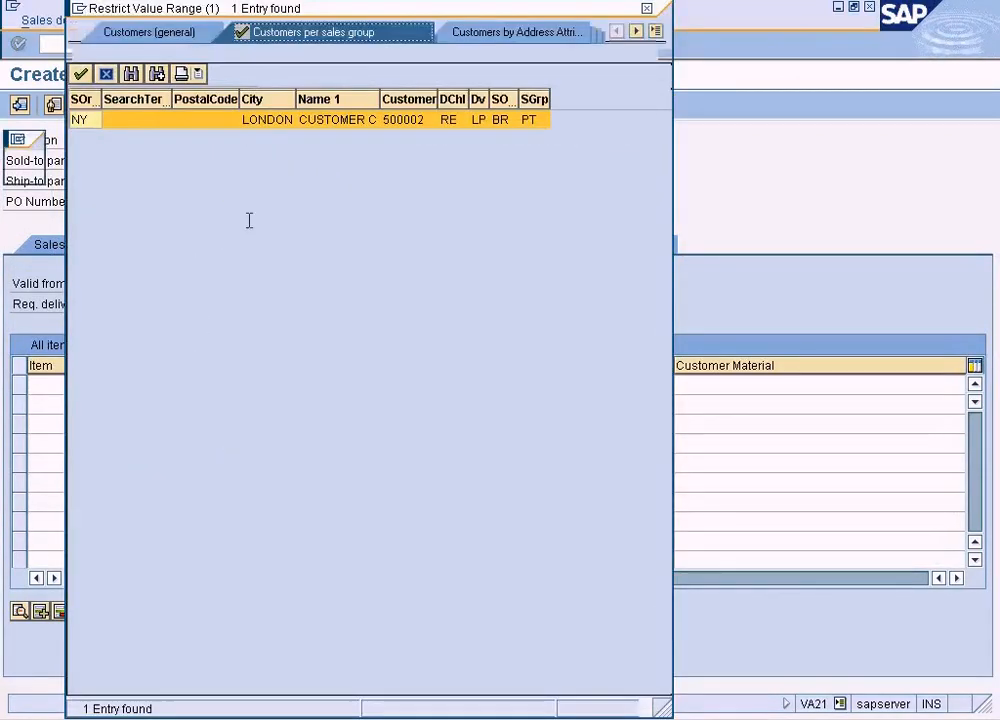
pyautogui.doubleClick(262, 120)
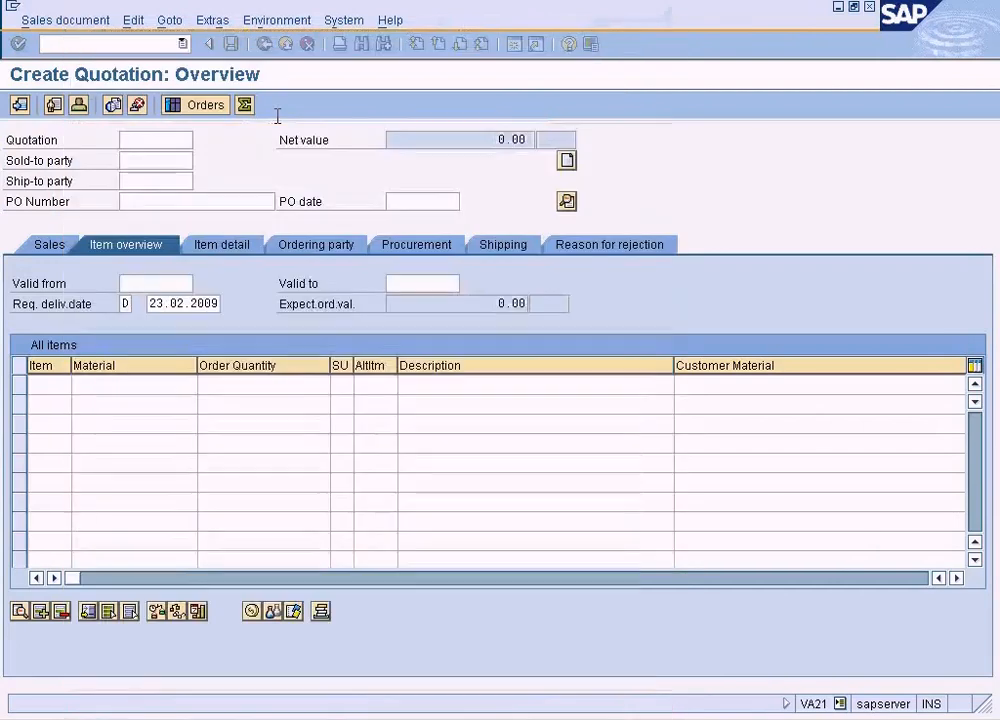
# - Add material 1247 to the quotation with an order quantity of 15 and show the quotation's sales data
pyautogui.click(142, 386)
pyautogui.press('F4')
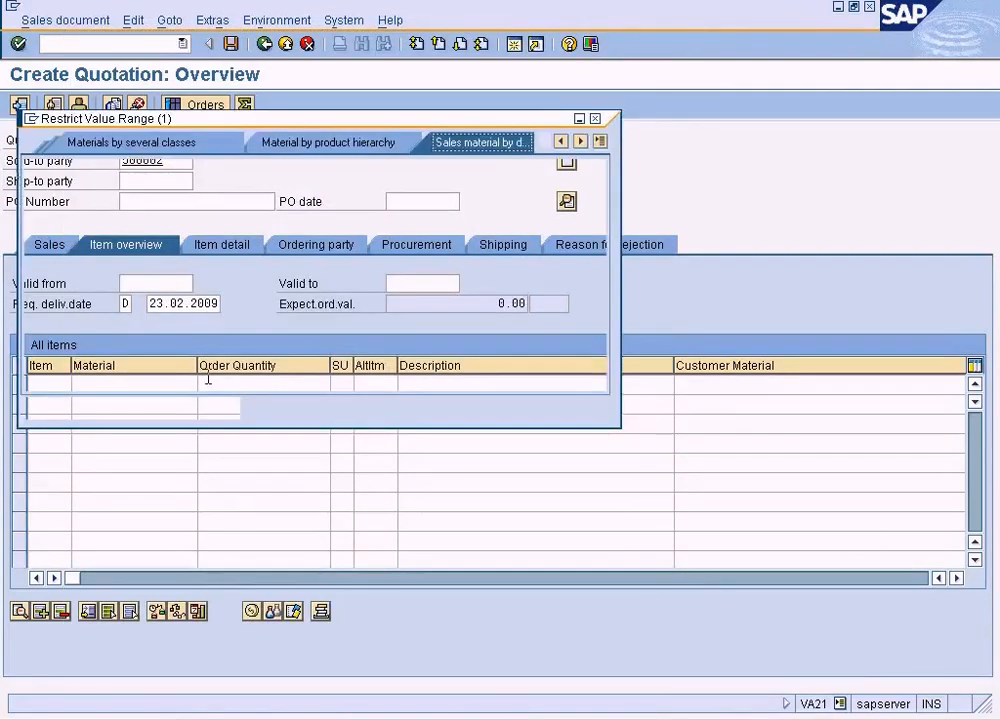
pyautogui.press('Return')
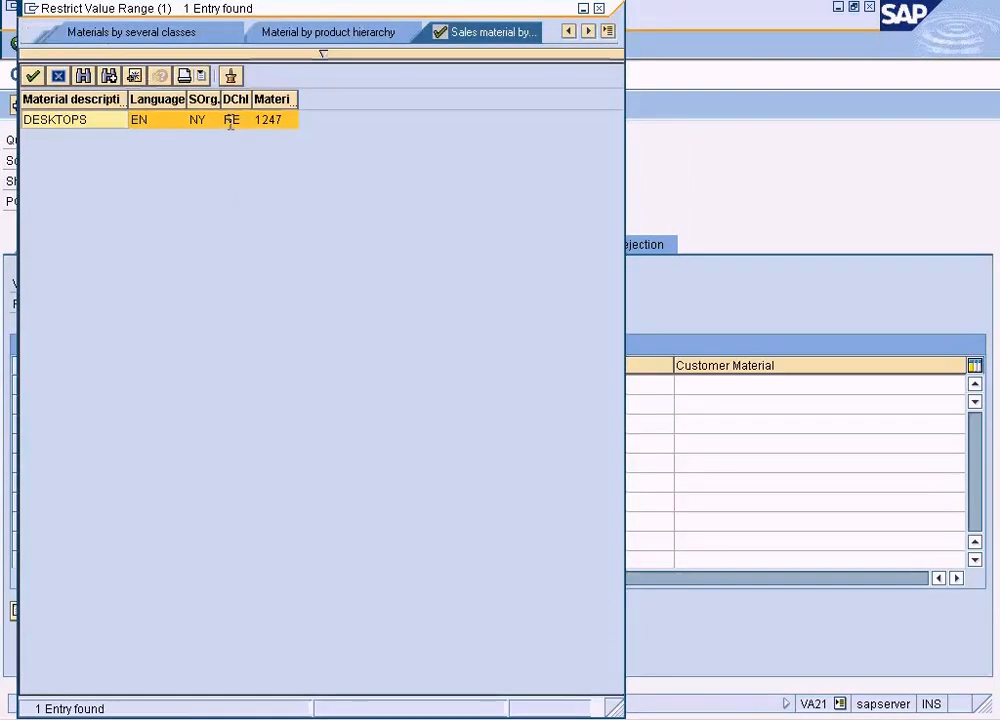
pyautogui.doubleClick(231, 120)
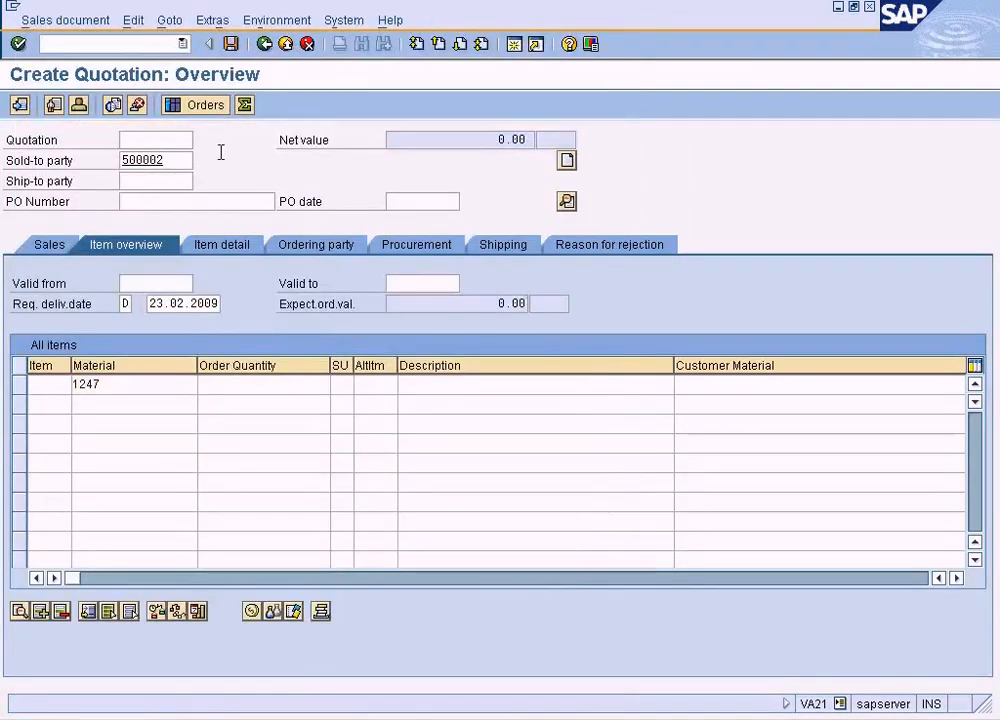
pyautogui.press('Return')
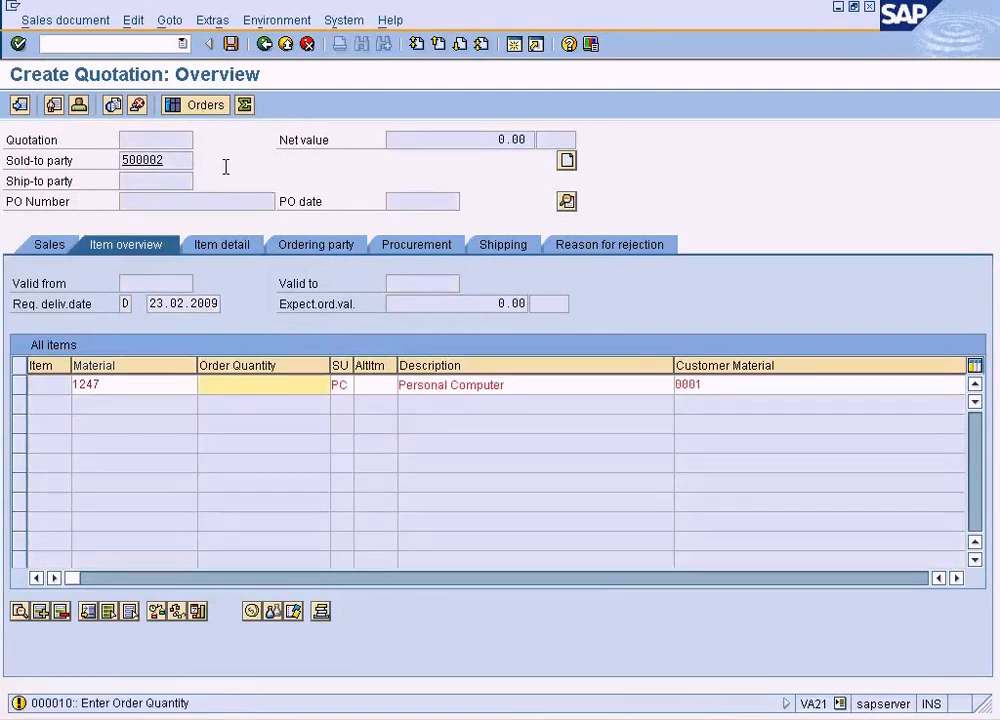
pyautogui.press('Return')
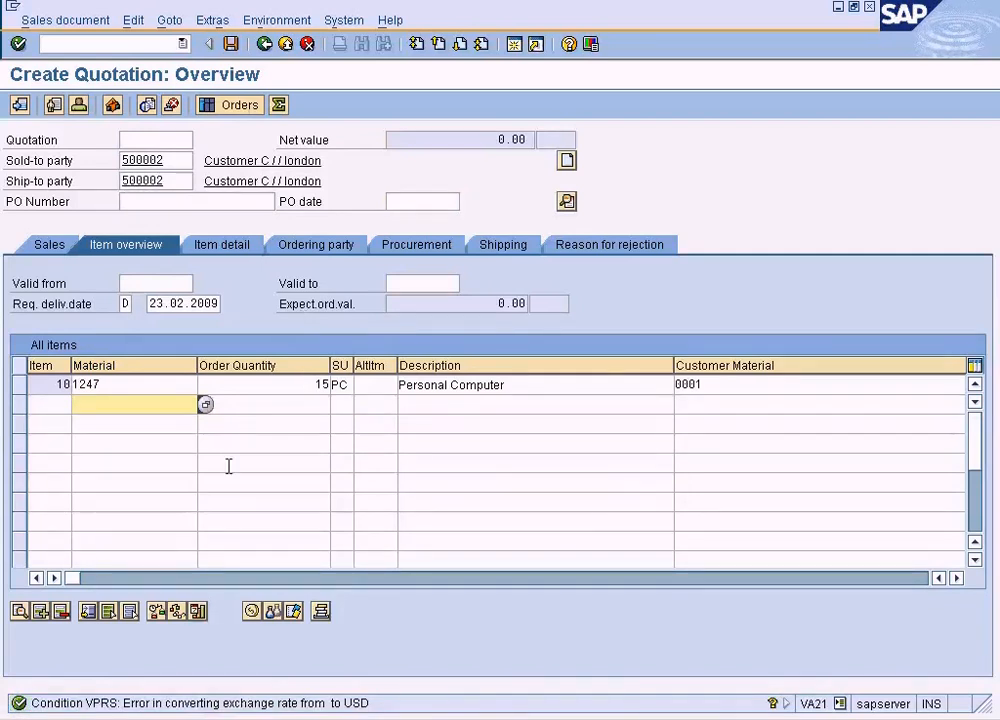
pyautogui.click(47, 242)
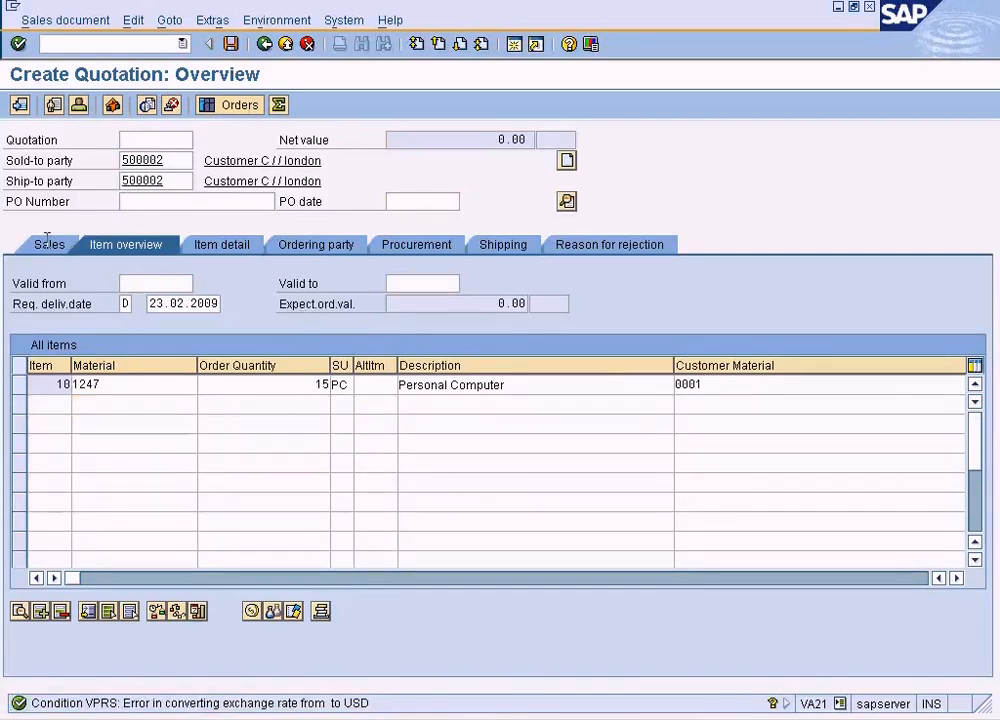
# - Open the quotation's header sales data and set the document currency to USD
pyautogui.click(169, 20)
pyautogui.moveTo(480, 64)
pyautogui.click(560, 67)
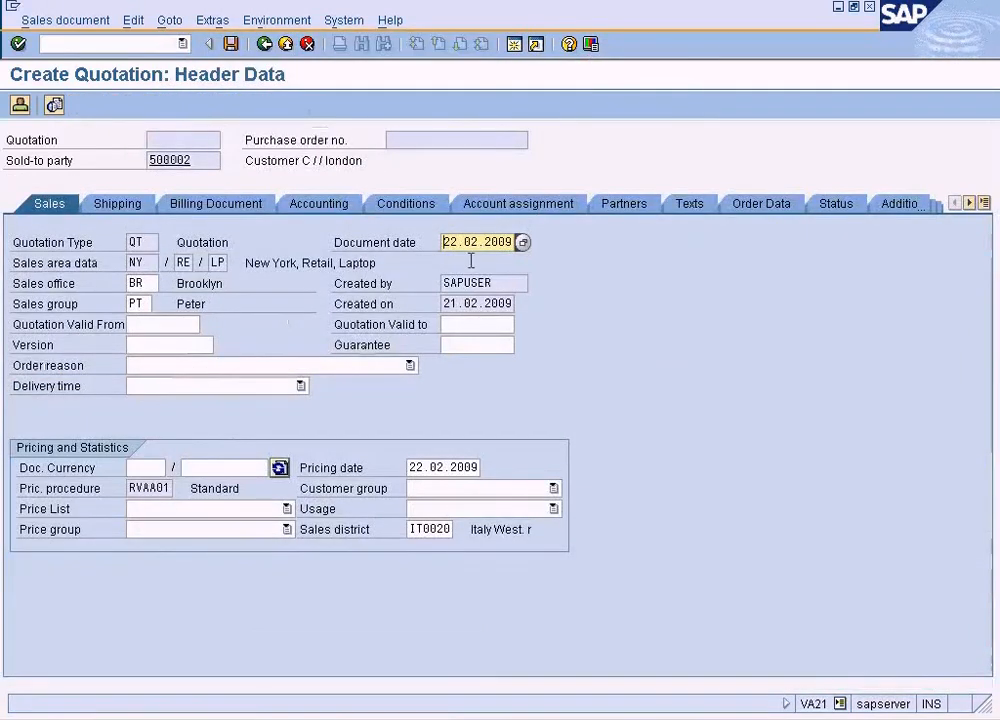
pyautogui.click(140, 467)
pyautogui.press('F4')
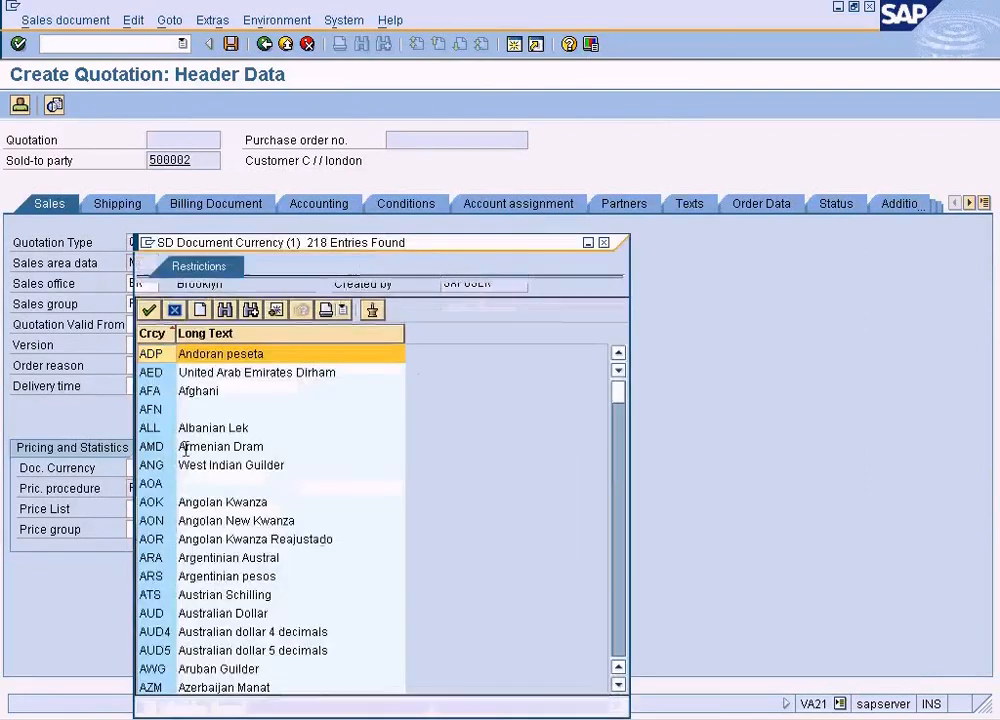
pyautogui.click(603, 242)
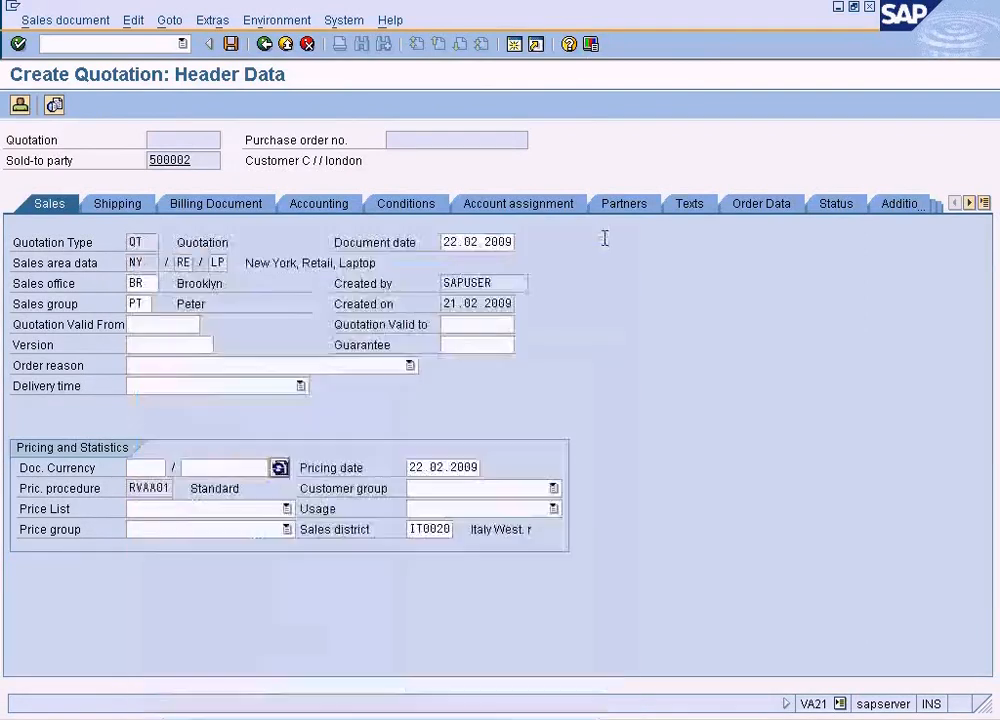
pyautogui.write('USD')
pyautogui.press('Return')
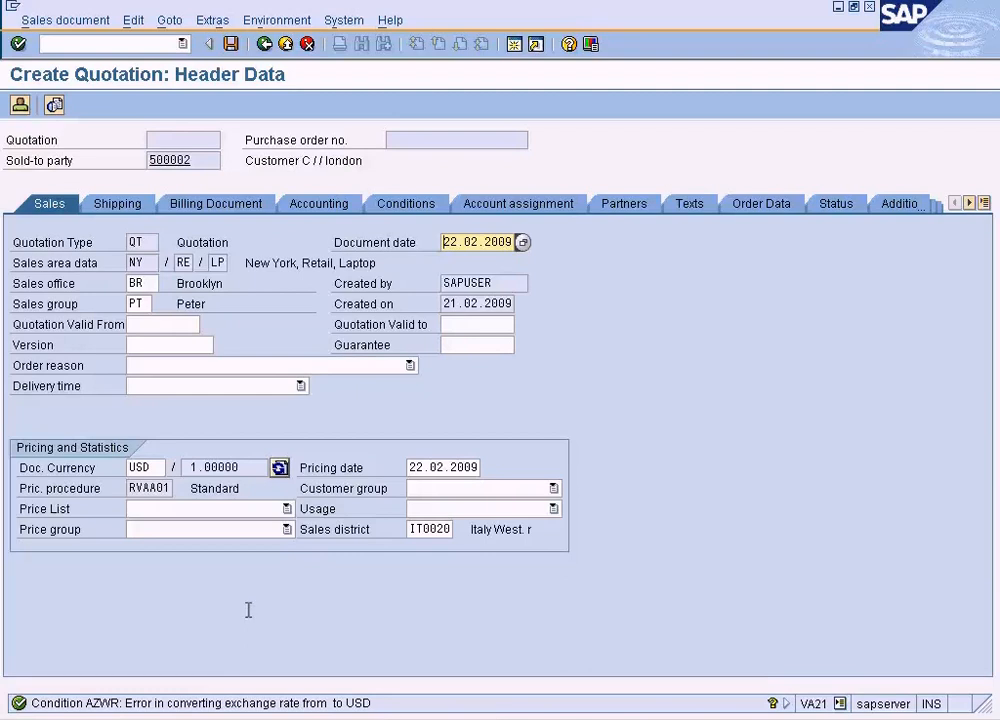
# - Read the long text of the AZWR exchange rate conversion message and close it
pyautogui.click(233, 700)
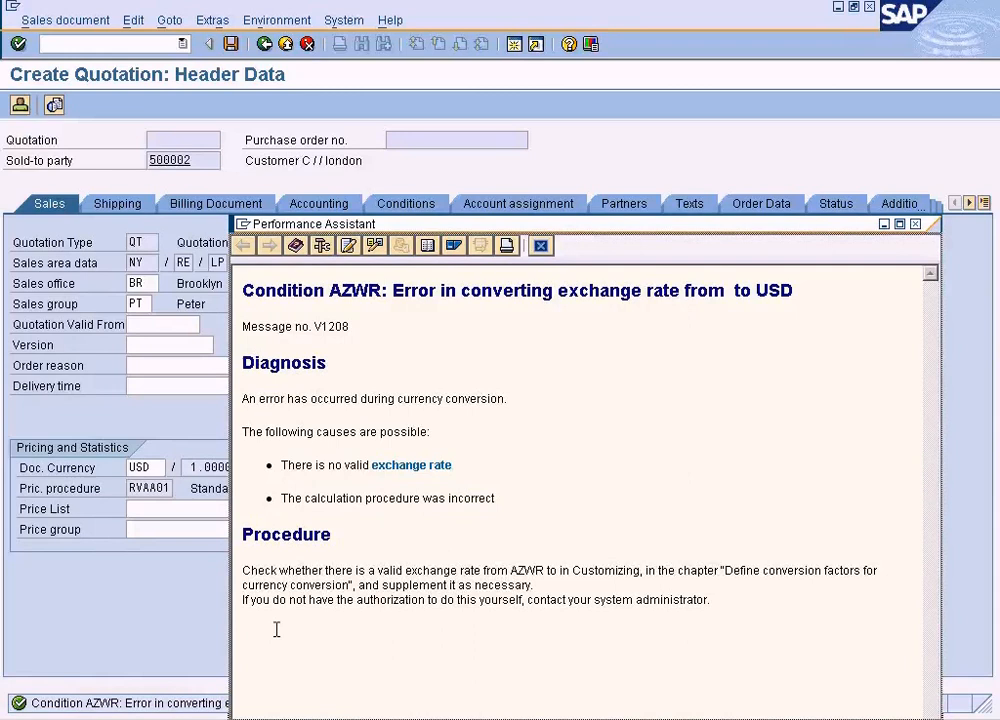
pyautogui.doubleClick(530, 571)
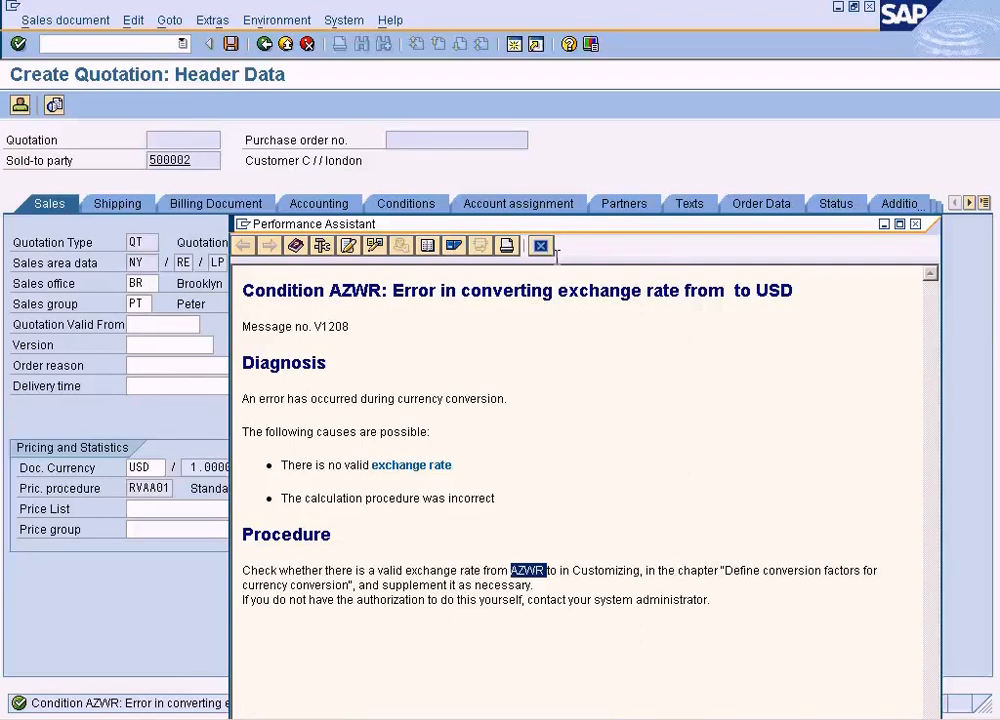
pyautogui.click(542, 247)
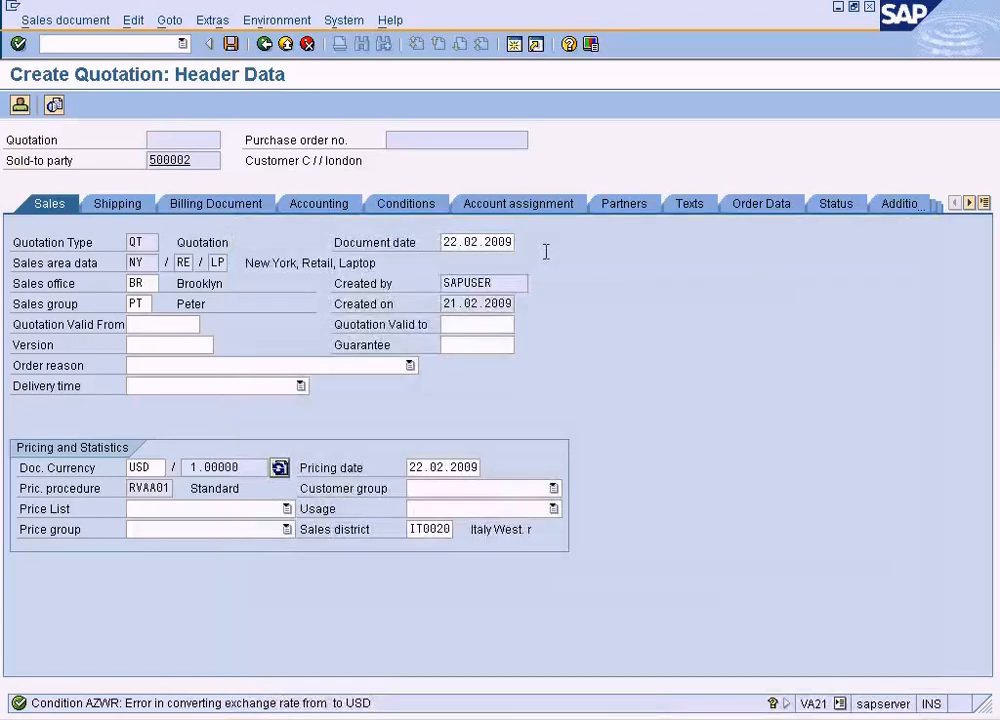
# - Review the quotation header's pricing conditions from the price down to the profit margin
pyautogui.click(409, 198)
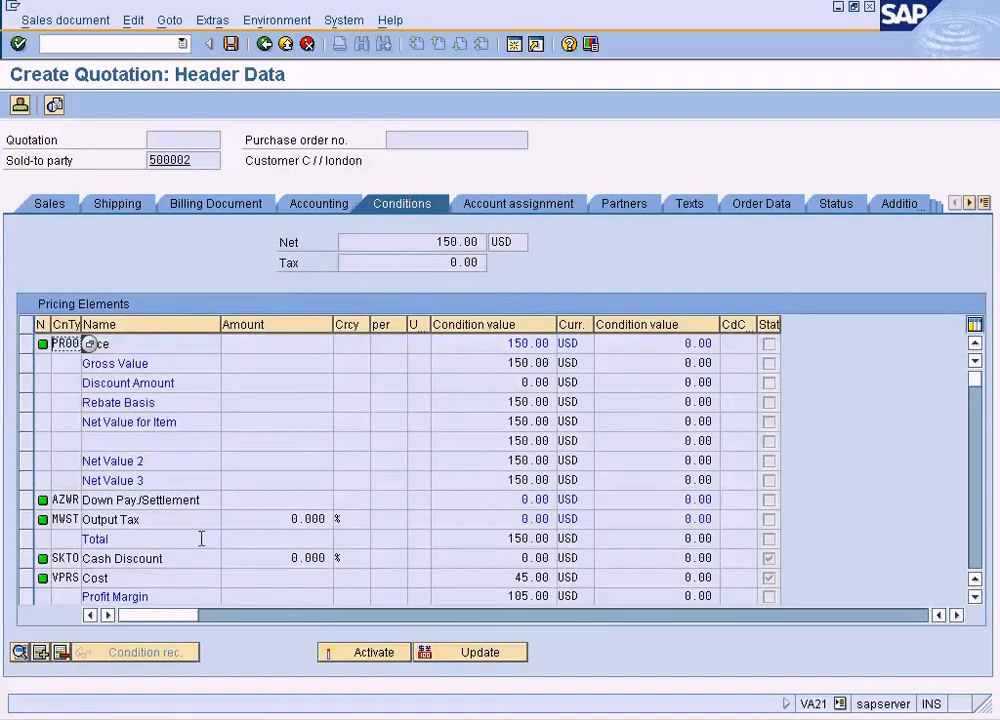
pyautogui.click(140, 578)
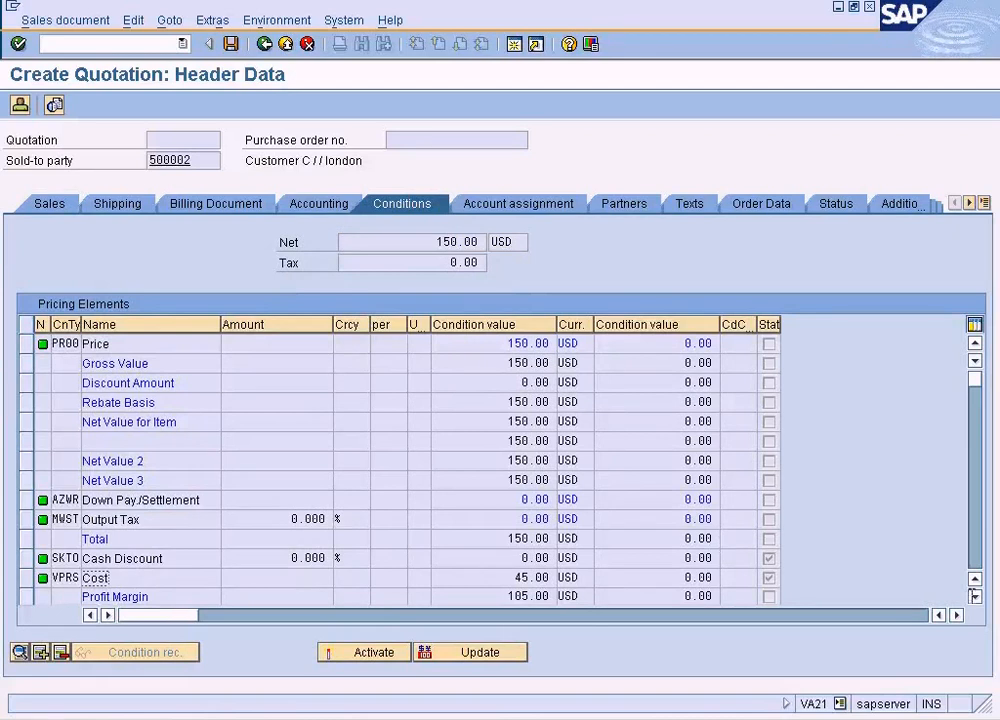
pyautogui.click(975, 596)
pyautogui.click(975, 596)
pyautogui.click(975, 596)
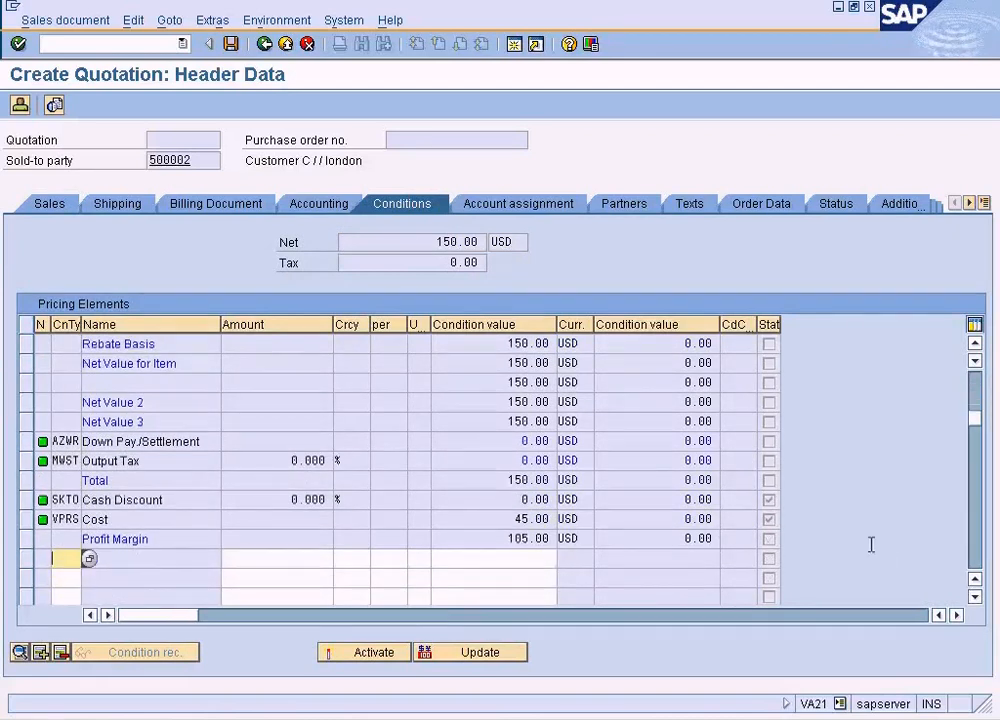
# - In another session, open OB08 and position the exchange rates table at type M, from USD to GBP, valid from 22.02.2009
pyautogui.click(413, 715)
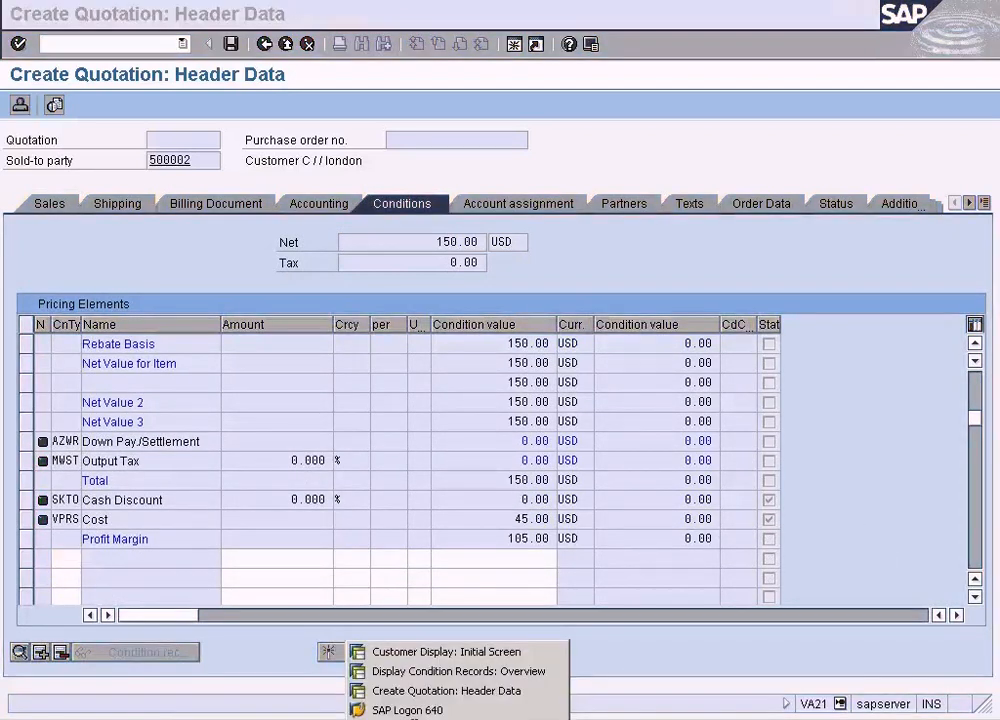
pyautogui.click(642, 161)
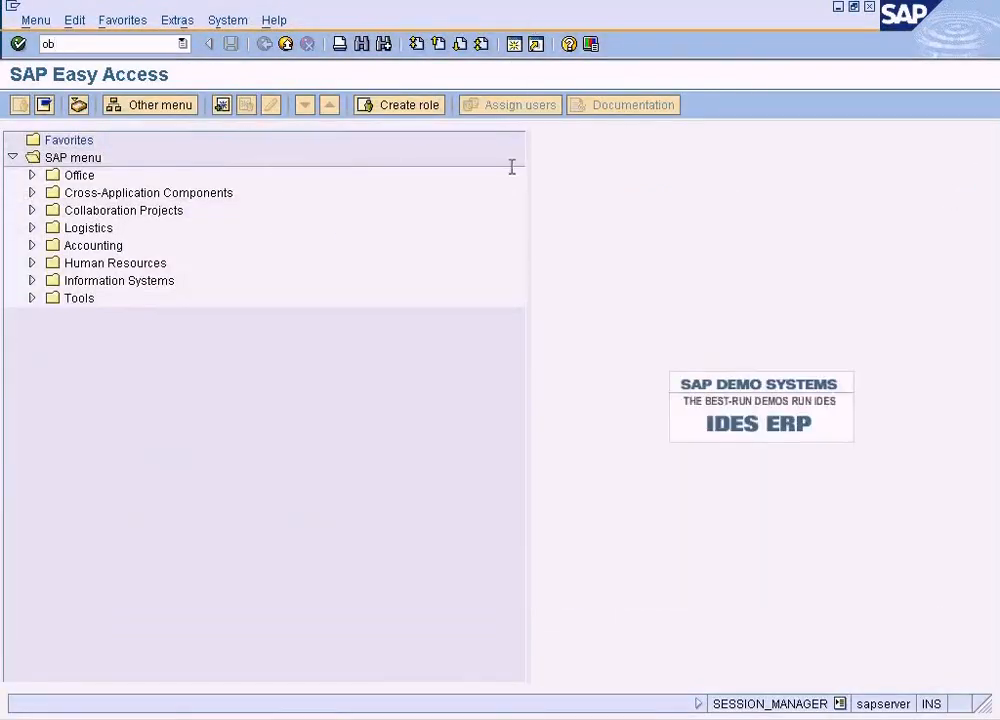
pyautogui.press('Return')
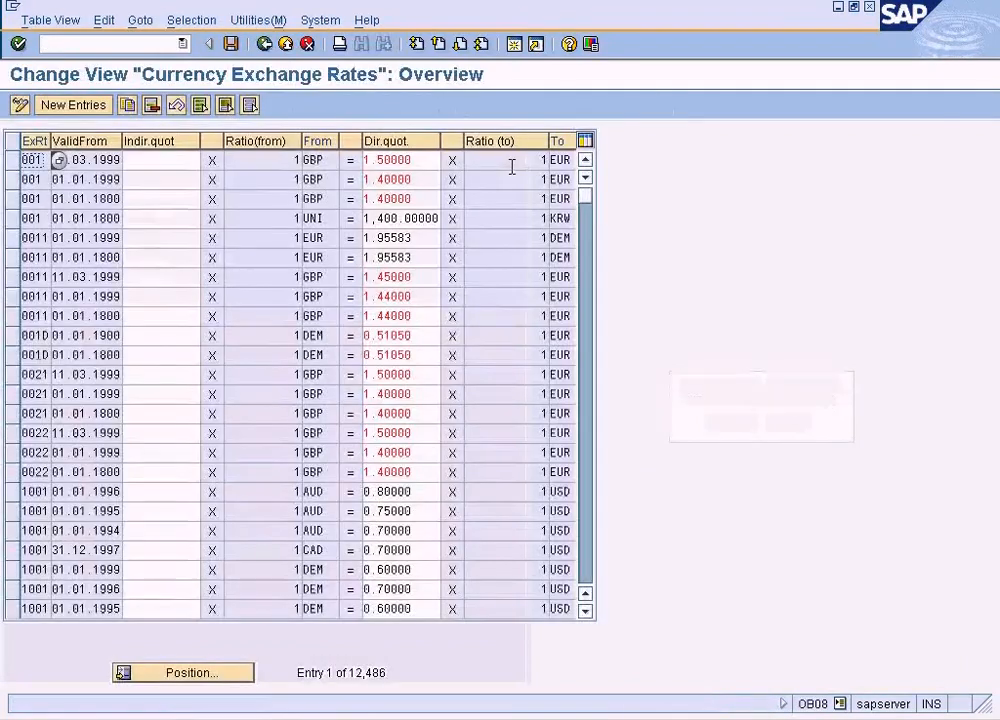
pyautogui.click(214, 671)
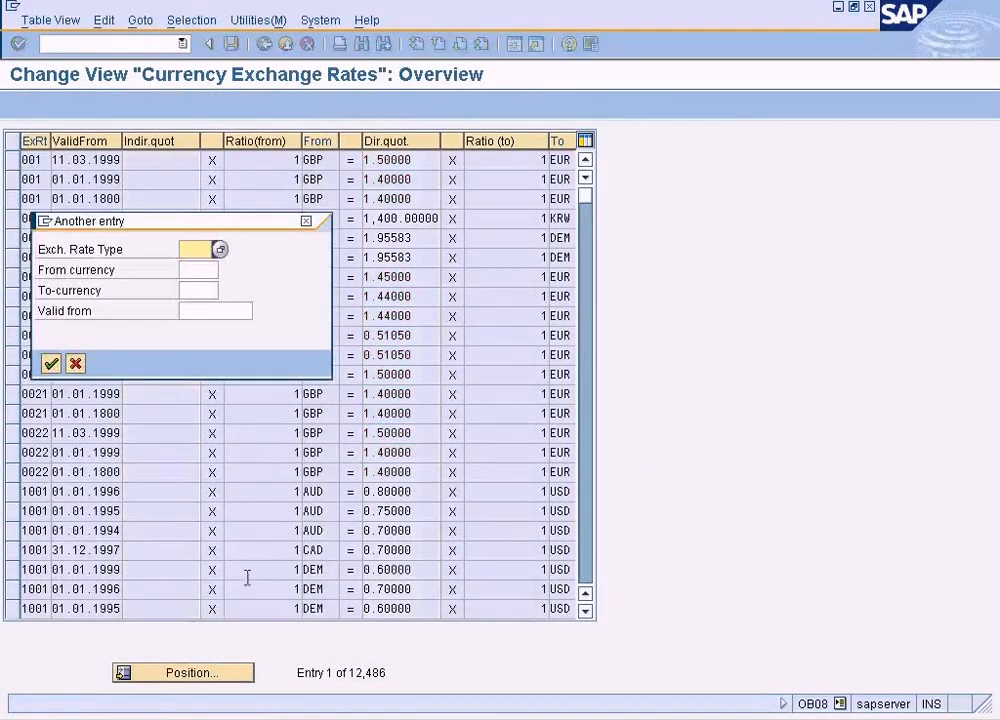
pyautogui.write('M')
pyautogui.press('Tab')
pyautogui.write('USD')
pyautogui.press('Tab')
pyautogui.write('G')
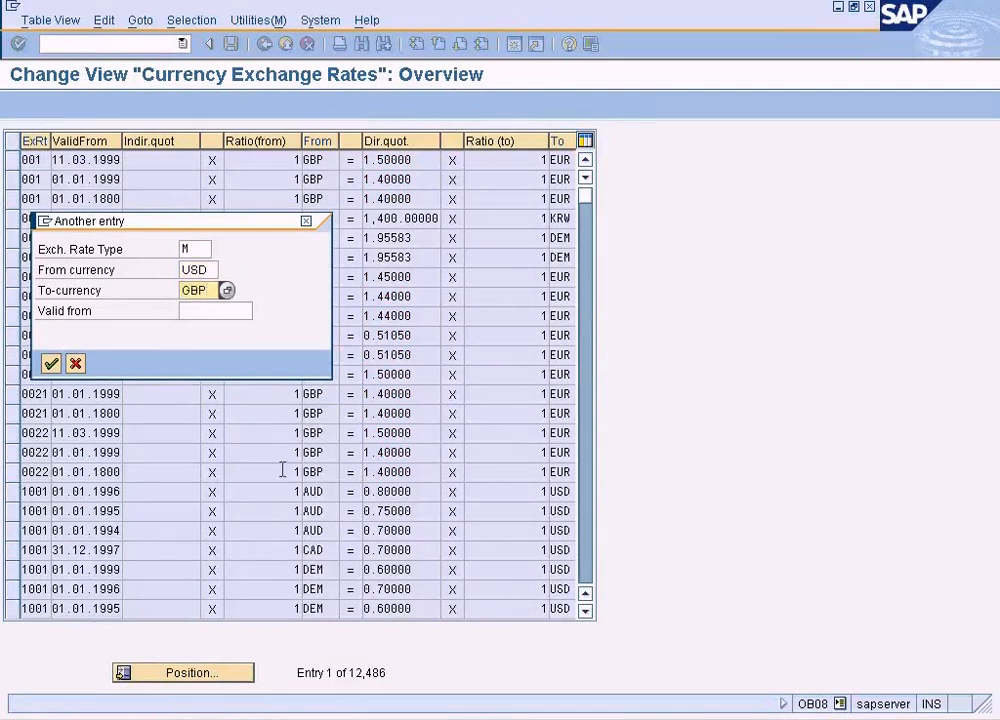
pyautogui.click(229, 311)
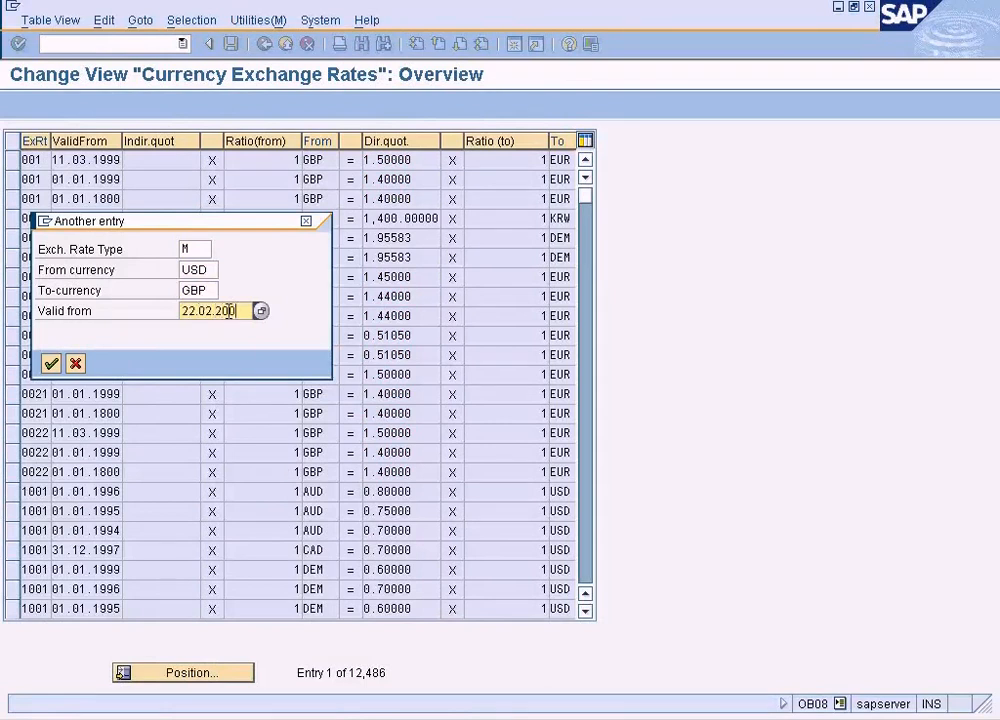
pyautogui.press('Return')
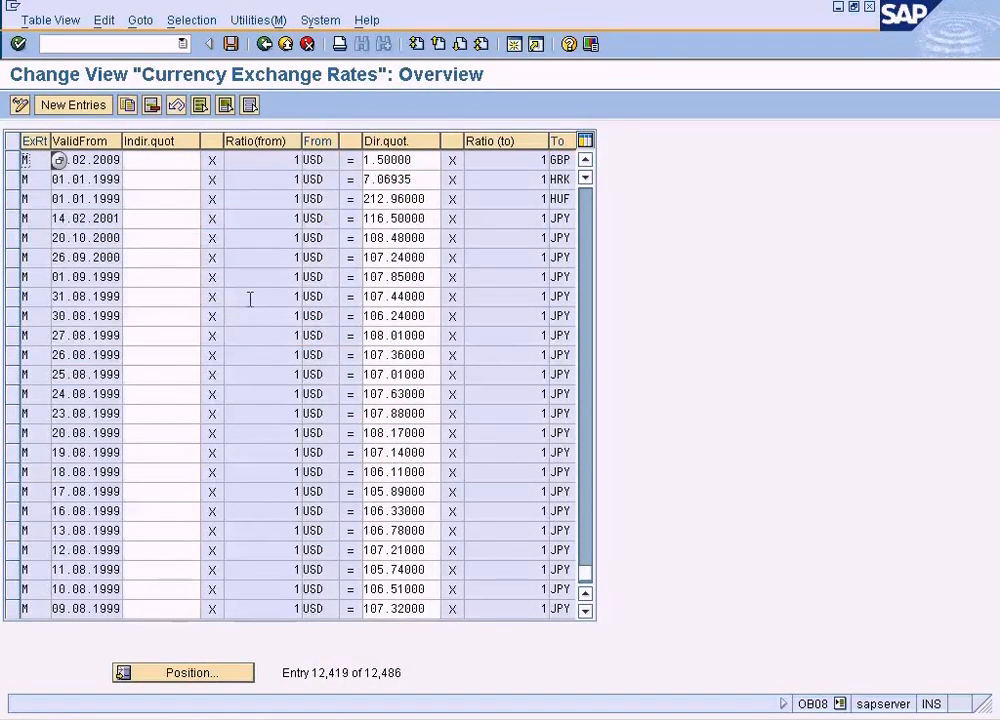
# - Delete the type M USD to GBP exchange rate valid from 22.02.2009, save the table and leave it
pyautogui.click(11, 160)
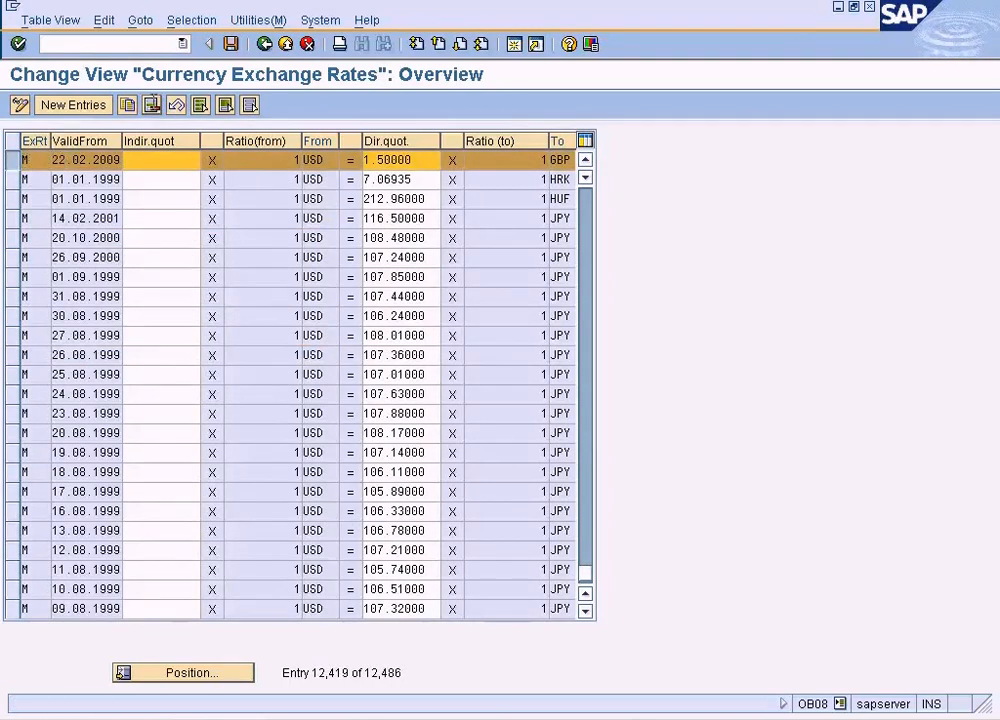
pyautogui.click(151, 105)
pyautogui.click(231, 44)
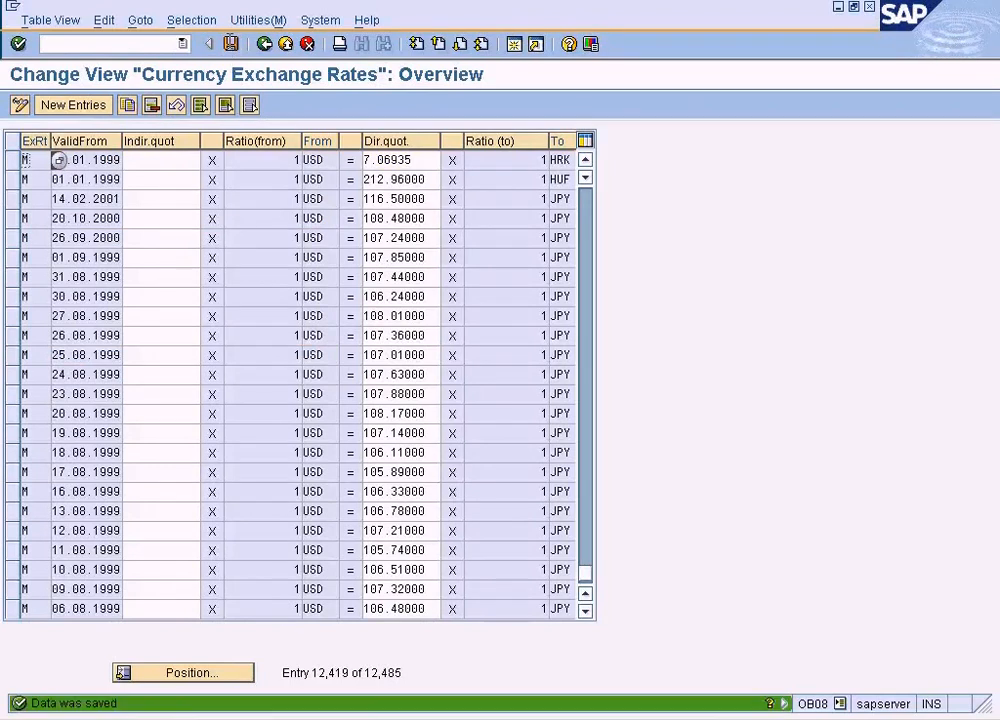
pyautogui.click(263, 44)
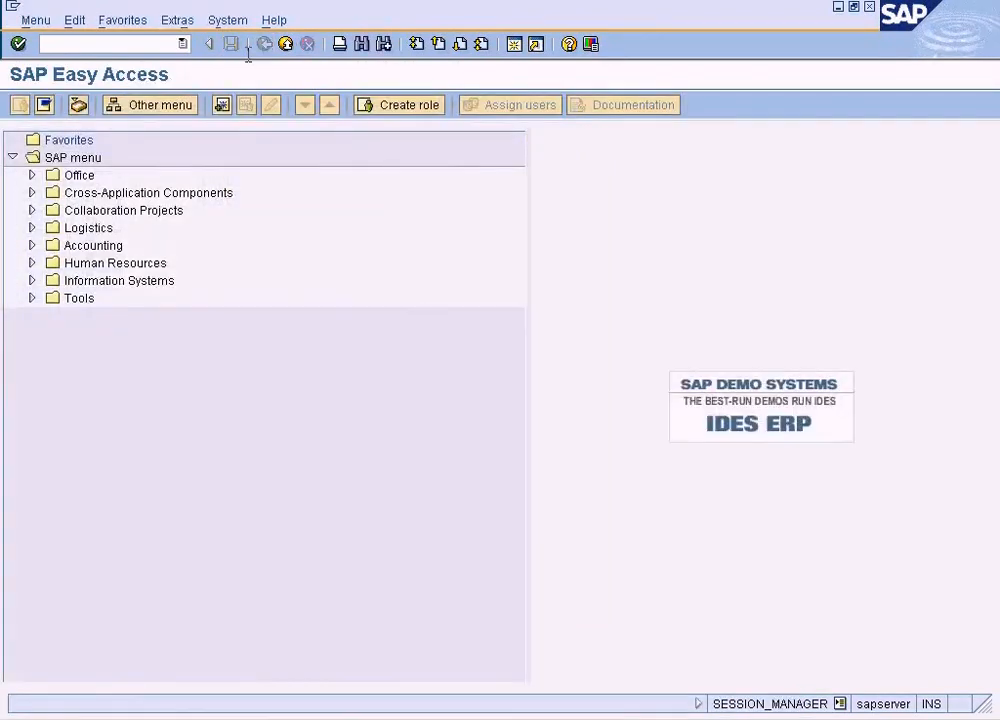
# - Open the London customer's sales area data with transaction XD02 and check the exchange rate type
pyautogui.write('x')
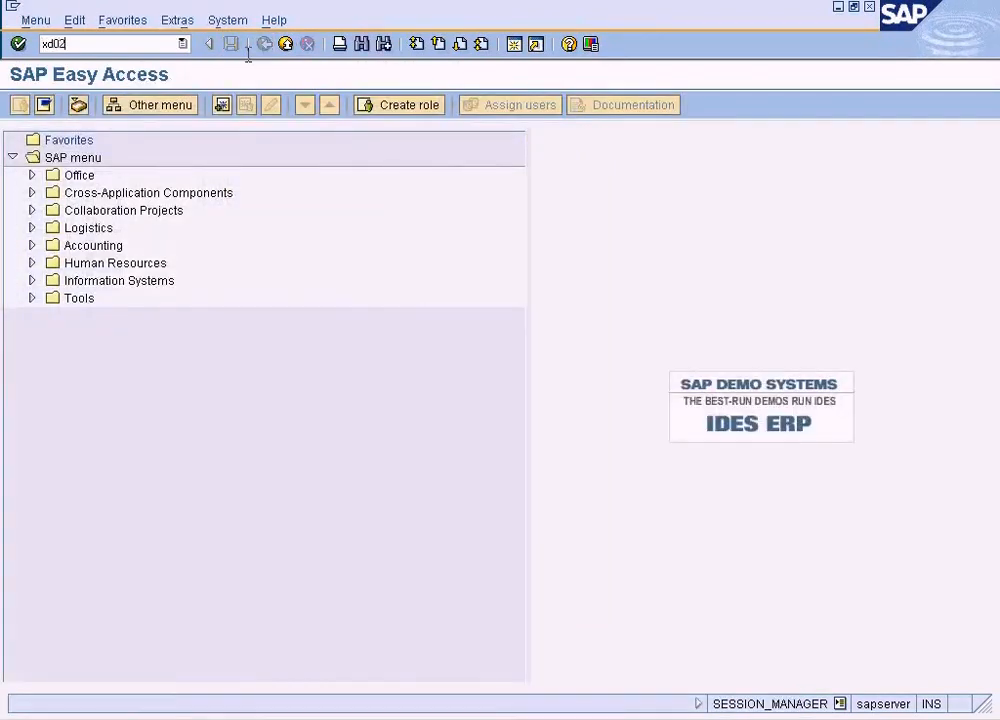
pyautogui.write('d02')
pyautogui.press('Return')
pyautogui.press('Return')
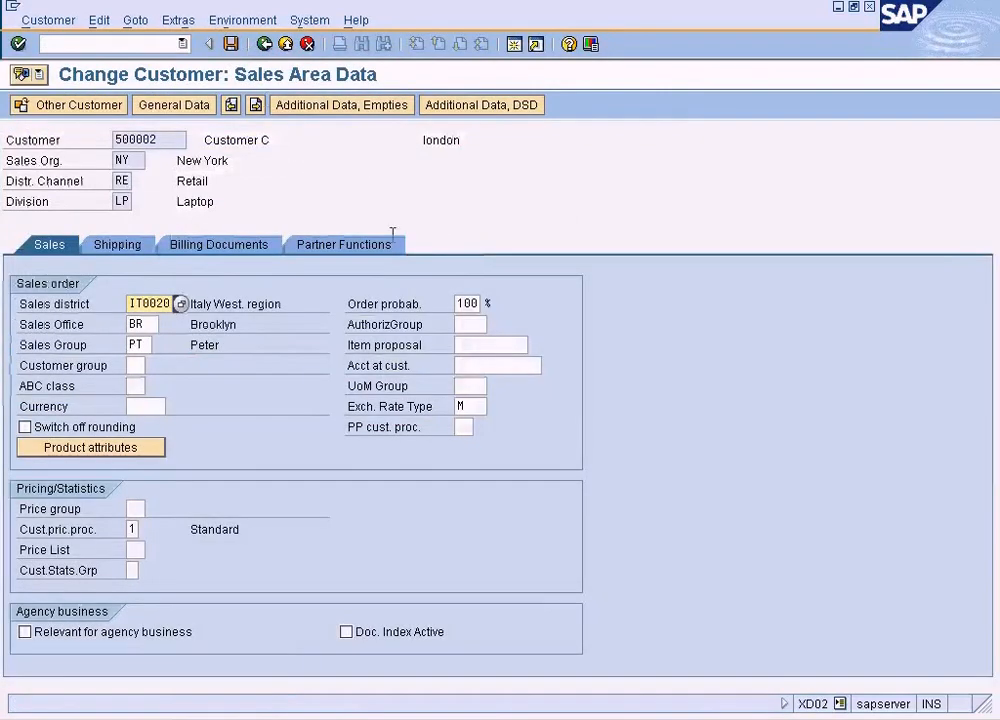
pyautogui.click(481, 402)
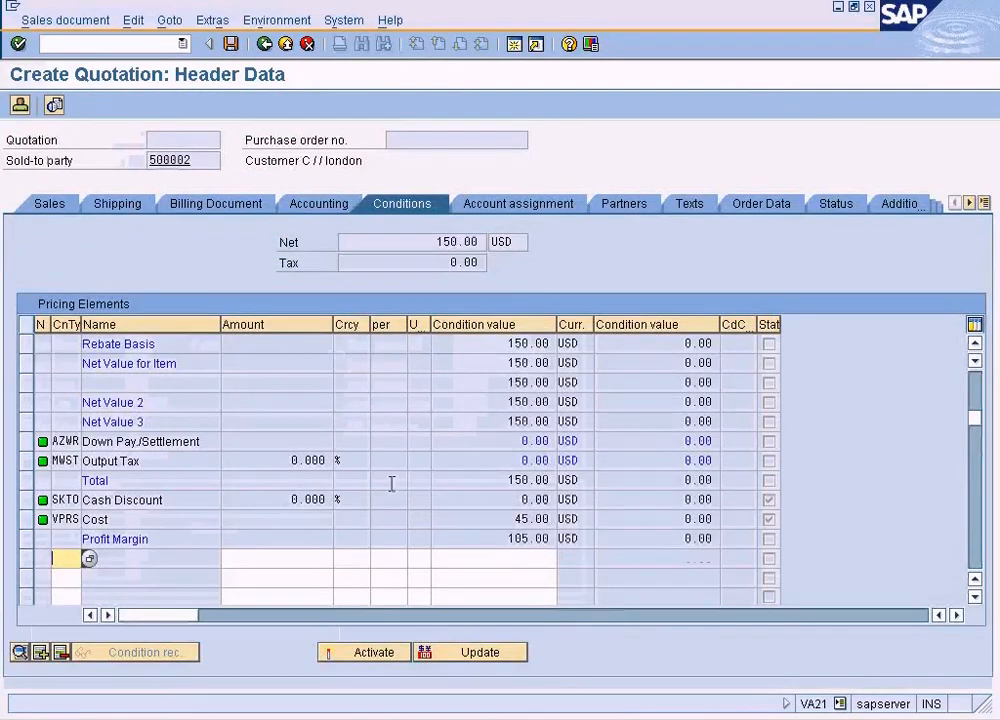
# - Discard the open quotation and start a new QT quotation for NY, RE, LP with the area's London customer as sold-to party
pyautogui.click(286, 44)
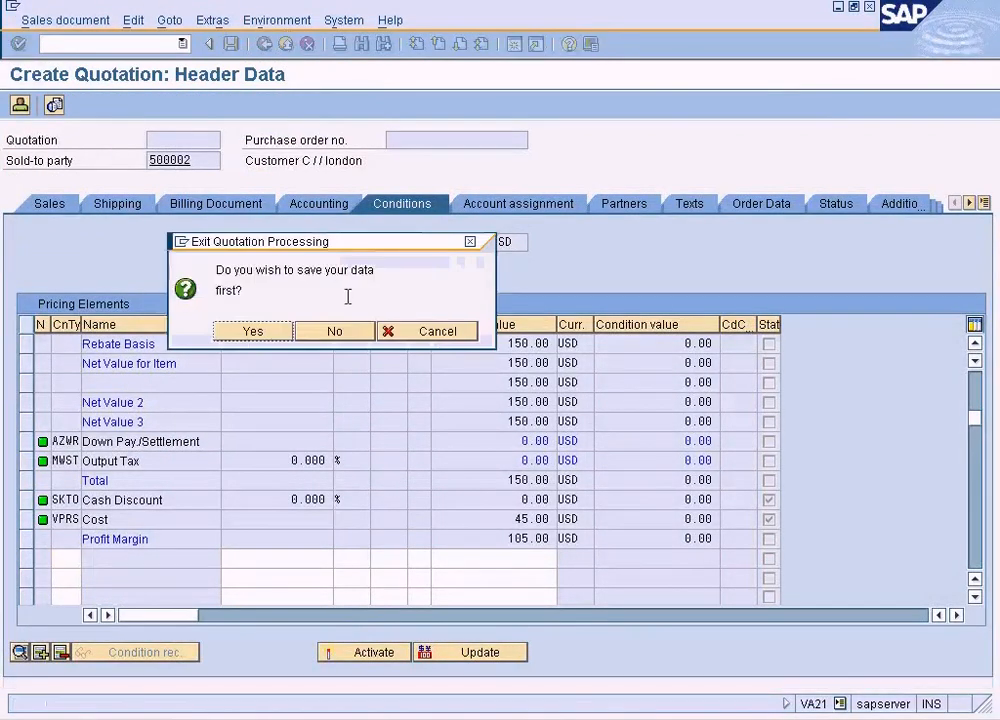
pyautogui.click(335, 331)
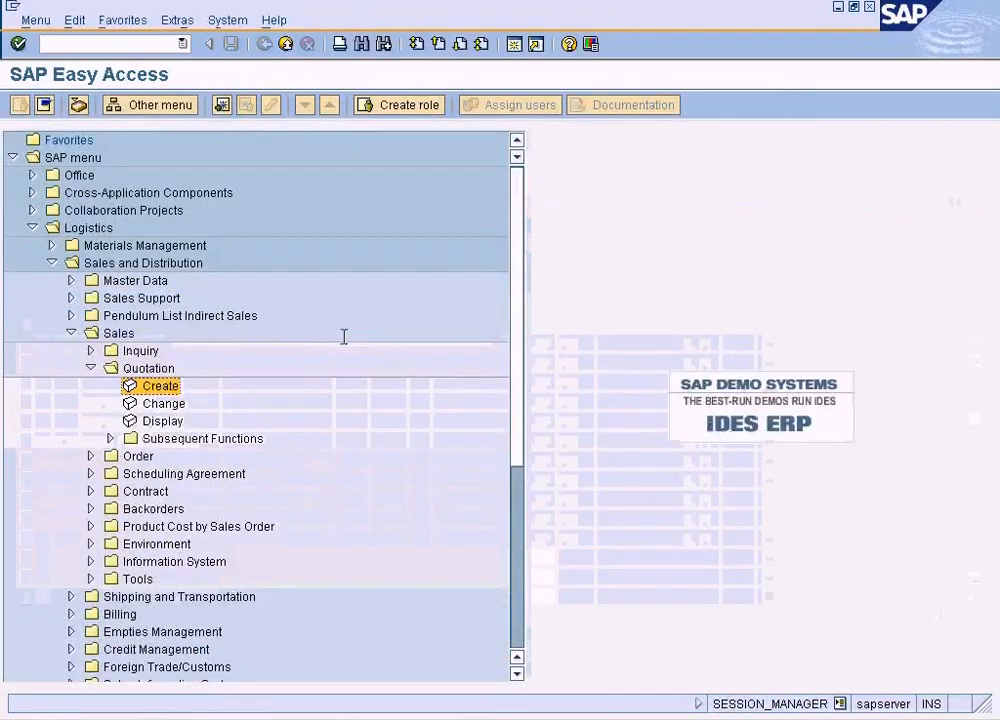
pyautogui.doubleClick(134, 386)
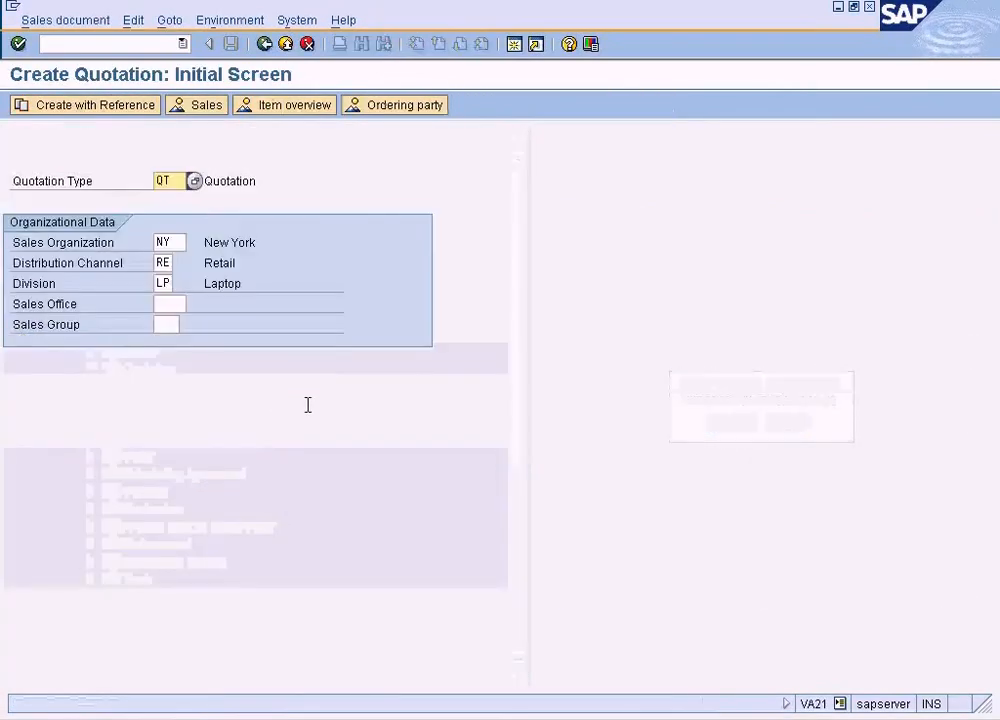
pyautogui.press('Return')
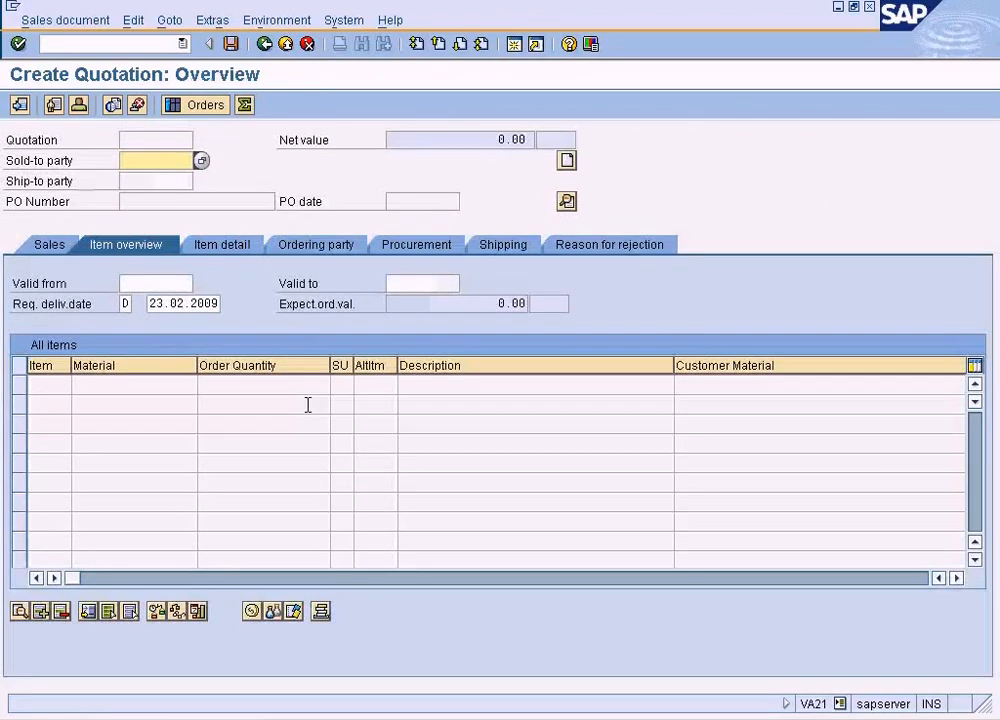
pyautogui.click(198, 168)
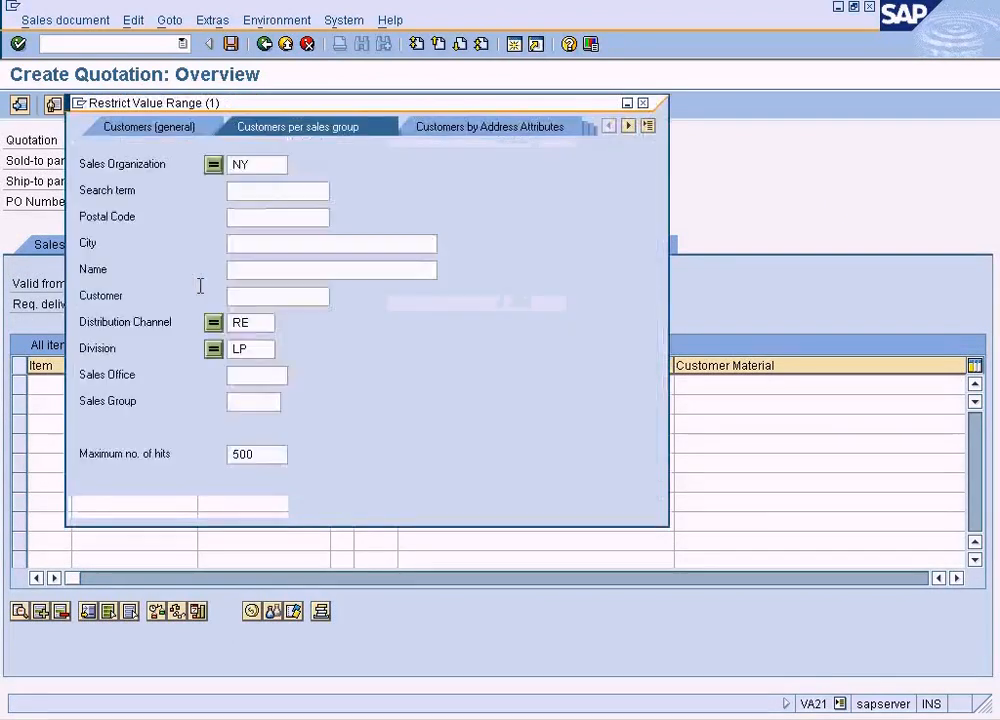
pyautogui.click(82, 507)
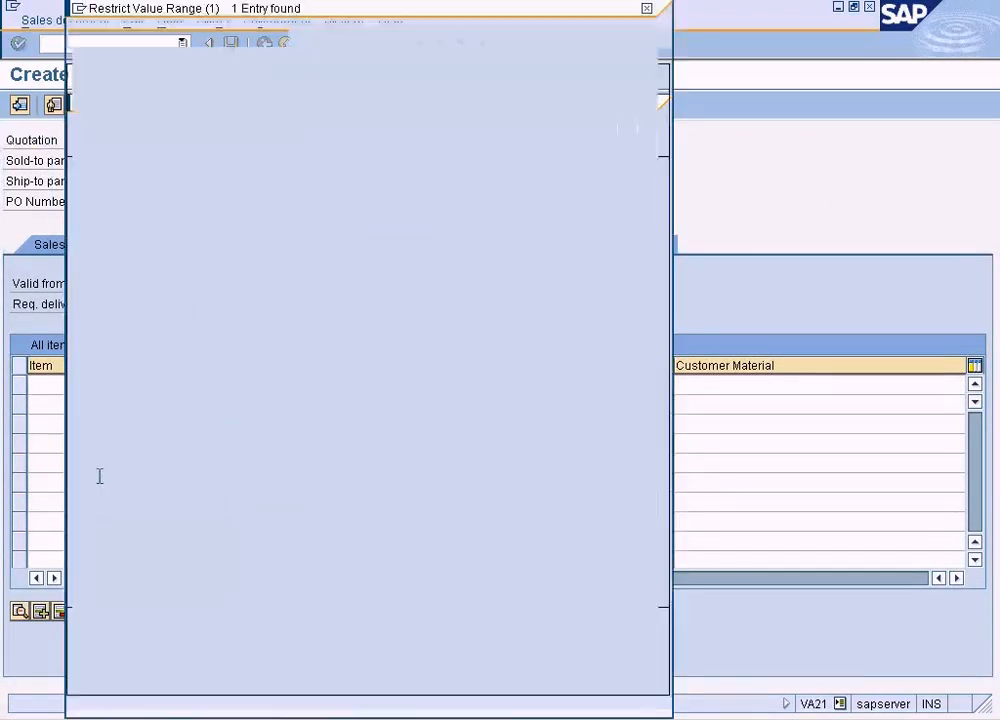
pyautogui.doubleClick(229, 121)
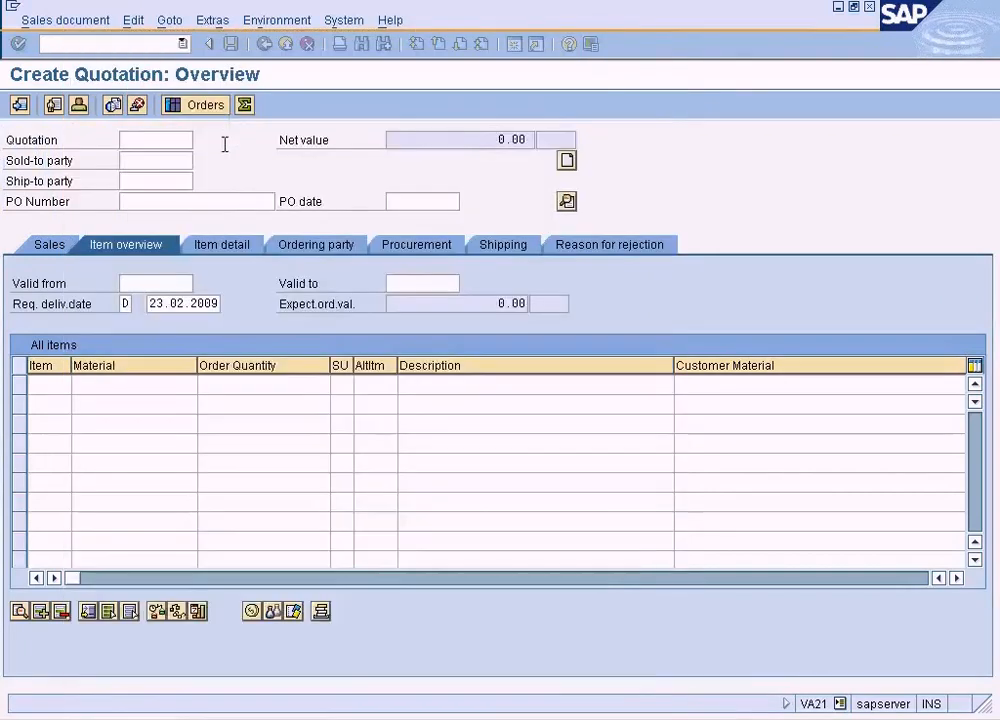
# - Enter material 1247 with an order quantity of 15 in the new quotation and show its sales data
pyautogui.click(138, 384)
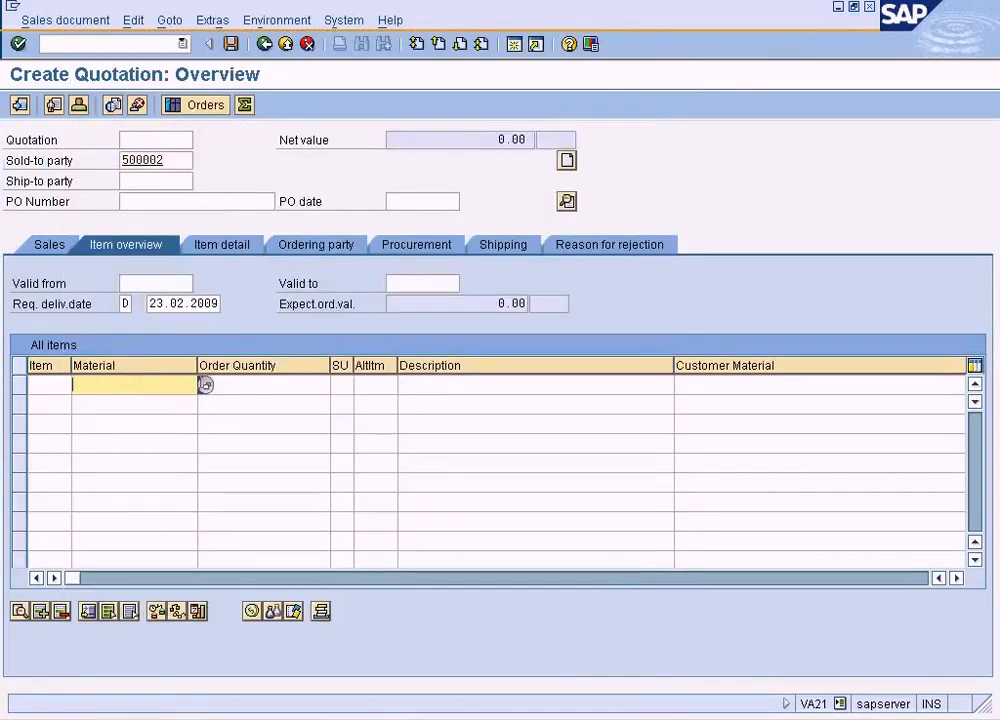
pyautogui.click(205, 385)
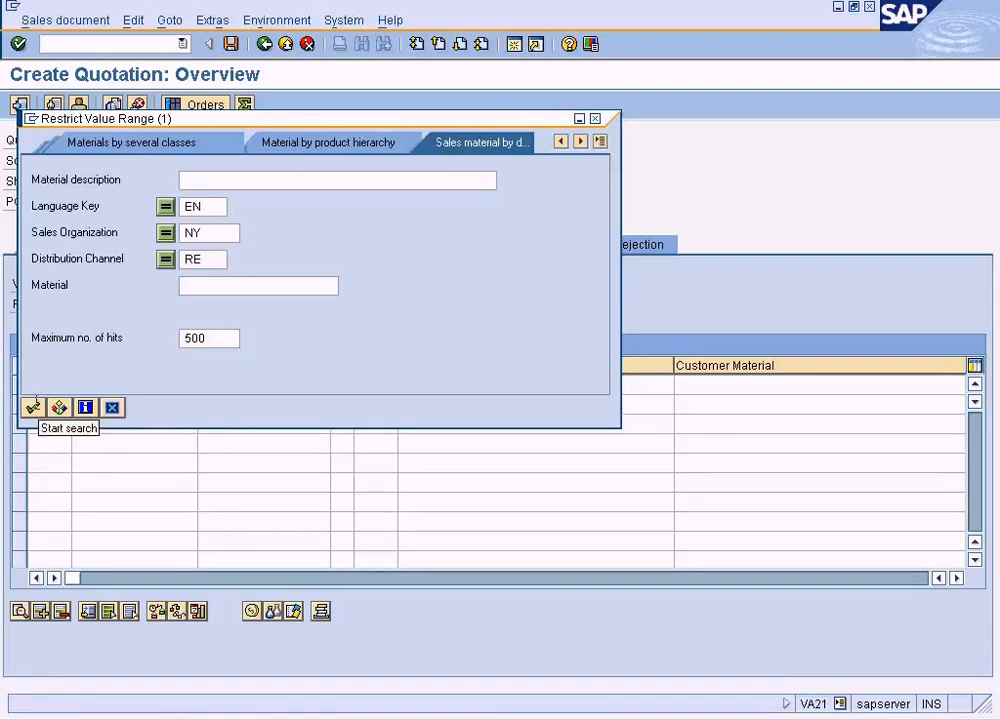
pyautogui.click(33, 406)
pyautogui.doubleClick(243, 124)
pyautogui.click(252, 385)
pyautogui.write('15')
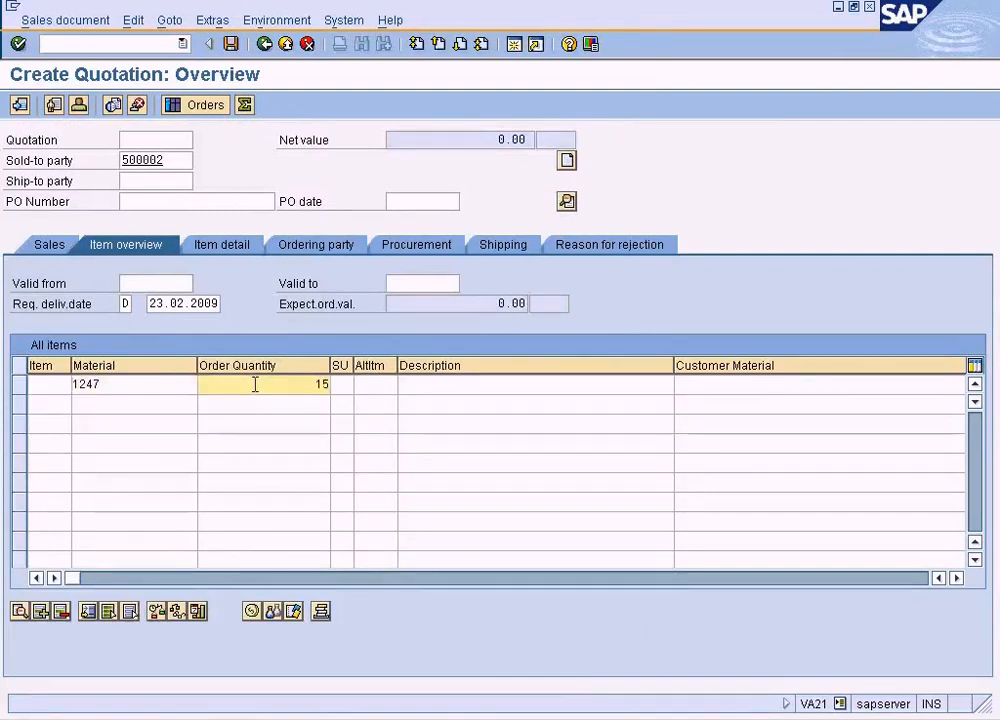
pyautogui.press('Return')
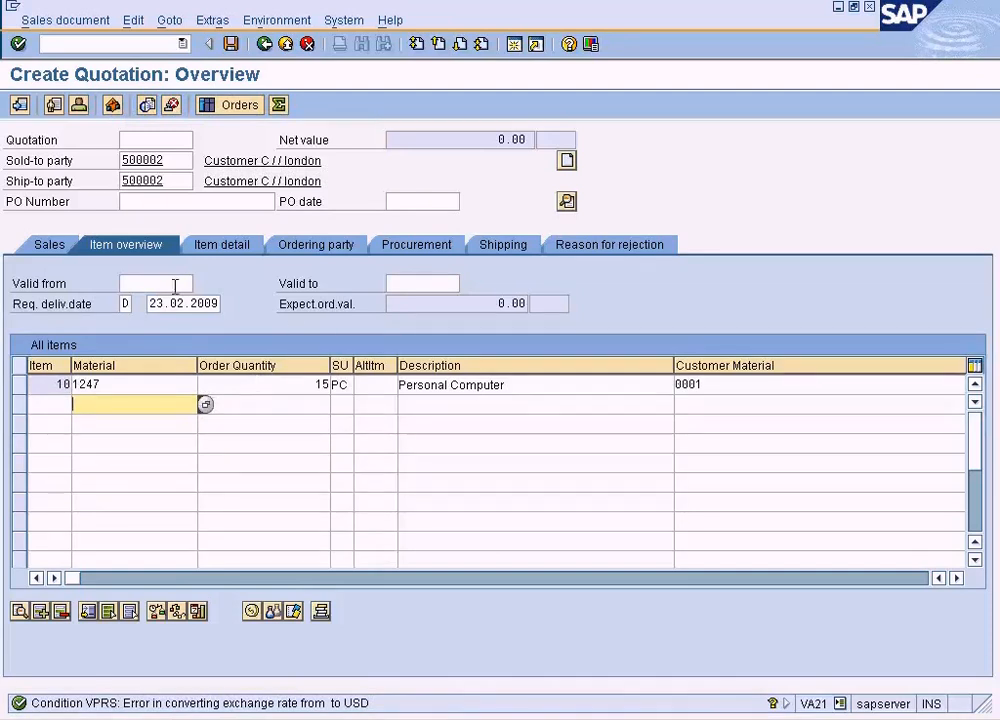
pyautogui.click(58, 239)
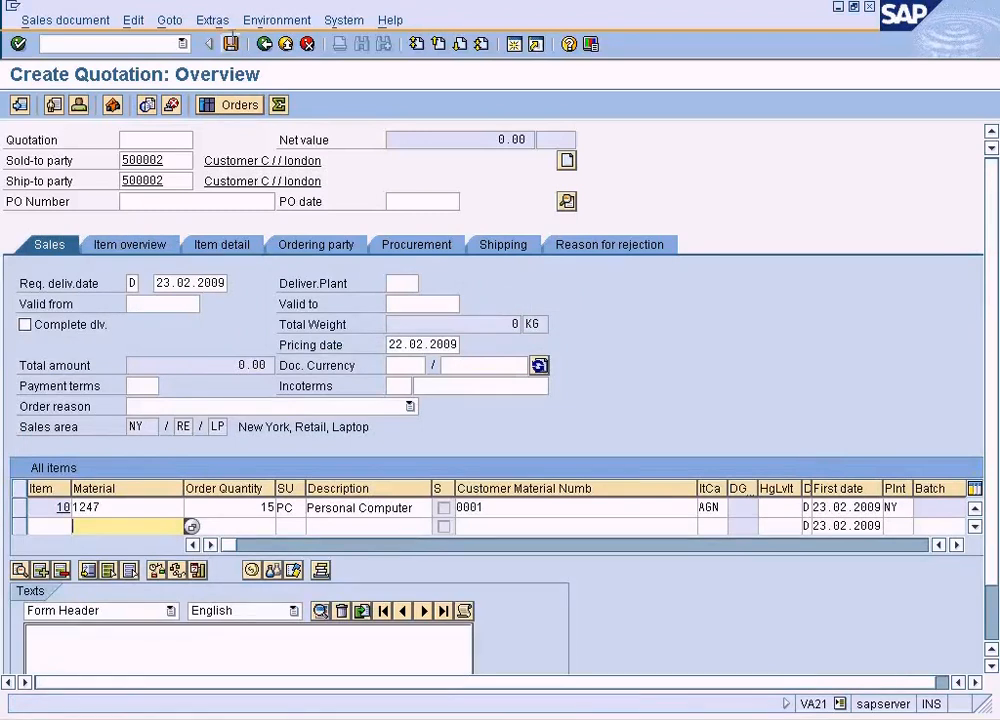
# - Open the quotation's header sales data and set the document currency to USD
pyautogui.click(213, 20)
pyautogui.moveTo(288, 20)
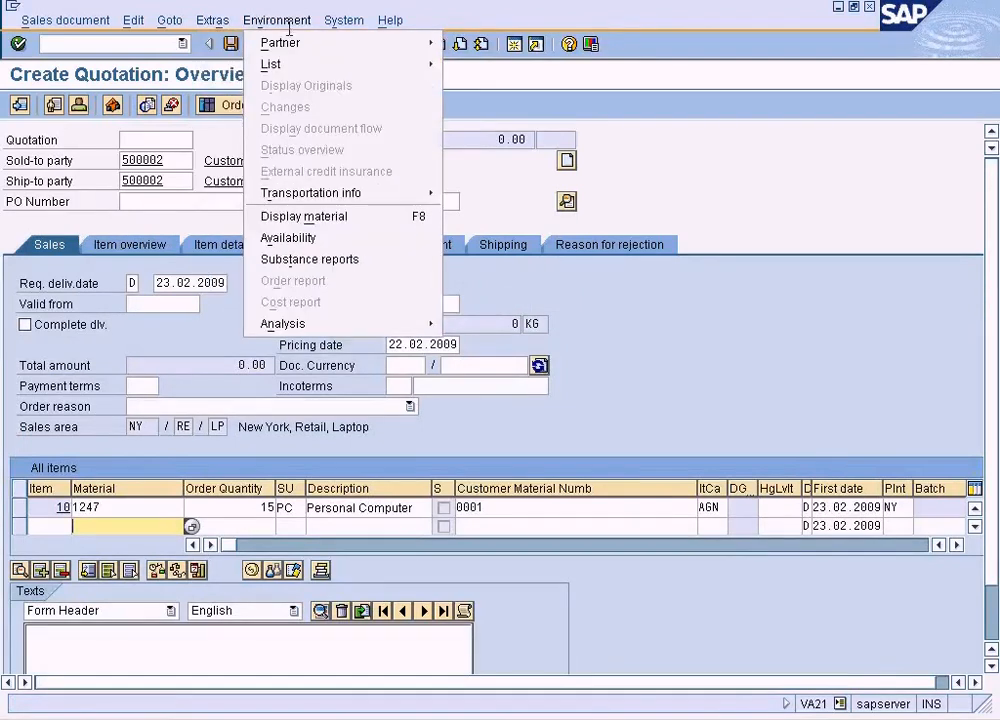
pyautogui.moveTo(165, 20)
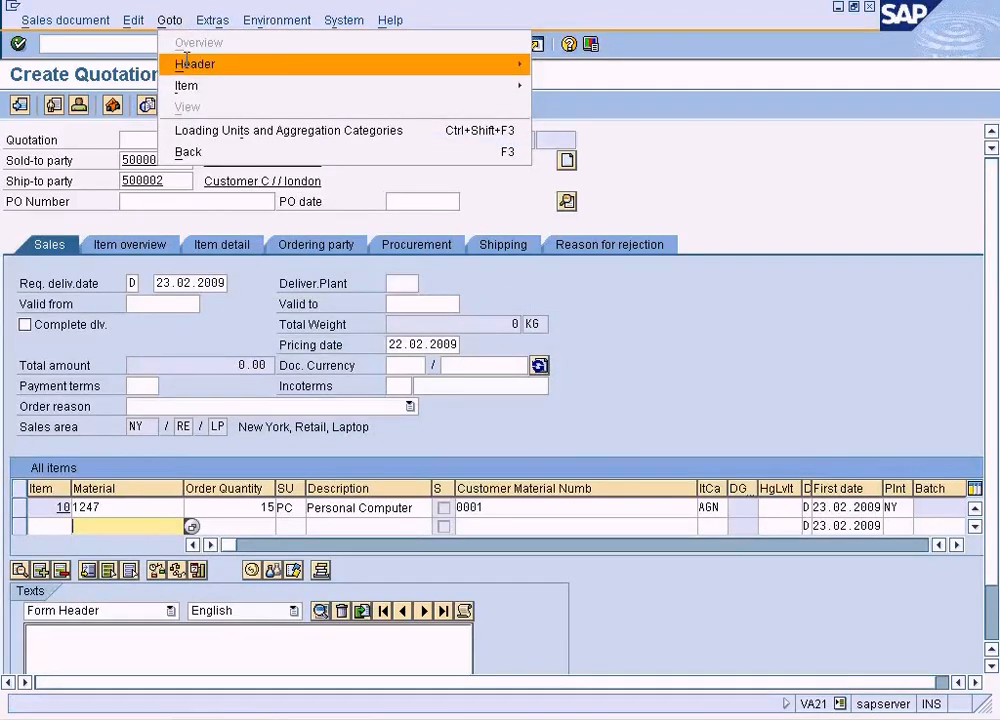
pyautogui.moveTo(186, 63)
pyautogui.click(550, 64)
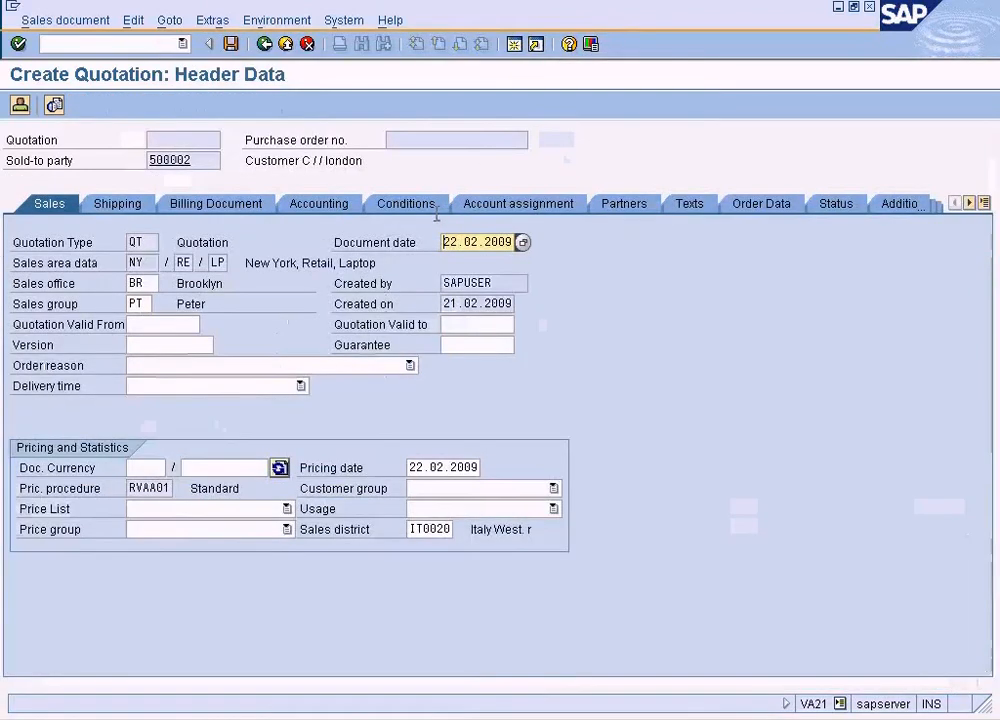
pyautogui.click(147, 467)
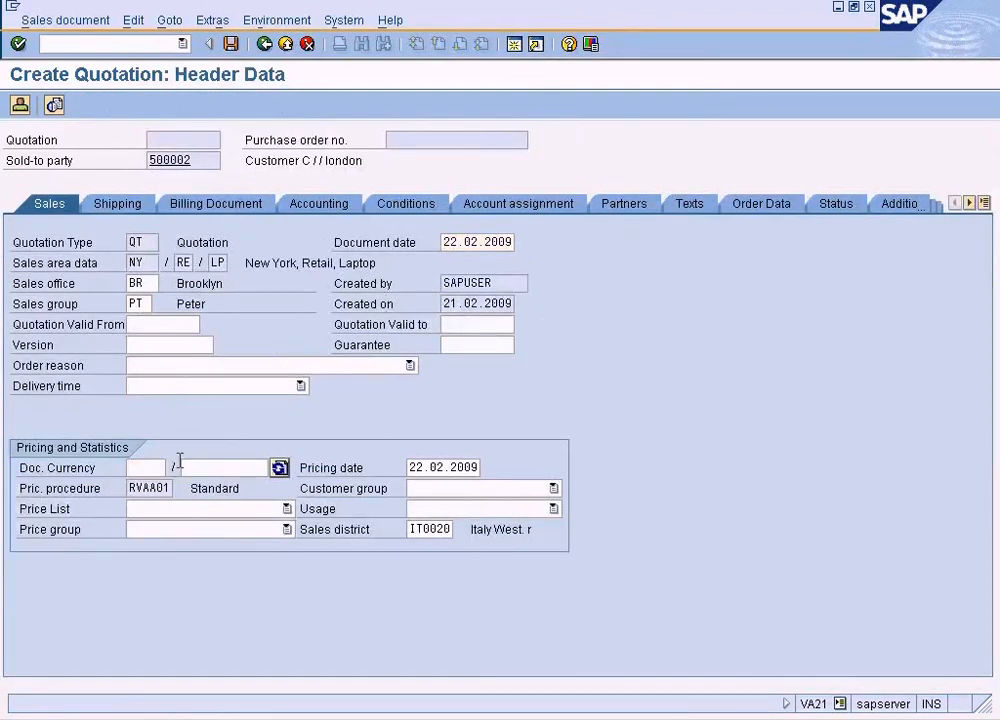
pyautogui.press('F4')
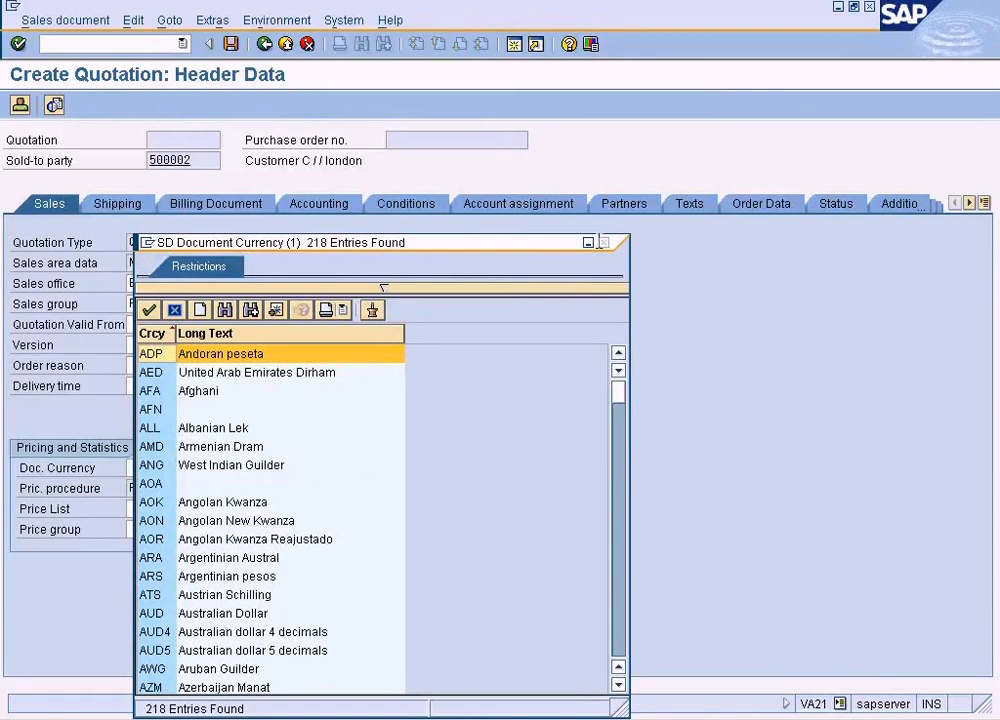
pyautogui.press('Escape')
pyautogui.write('USD')
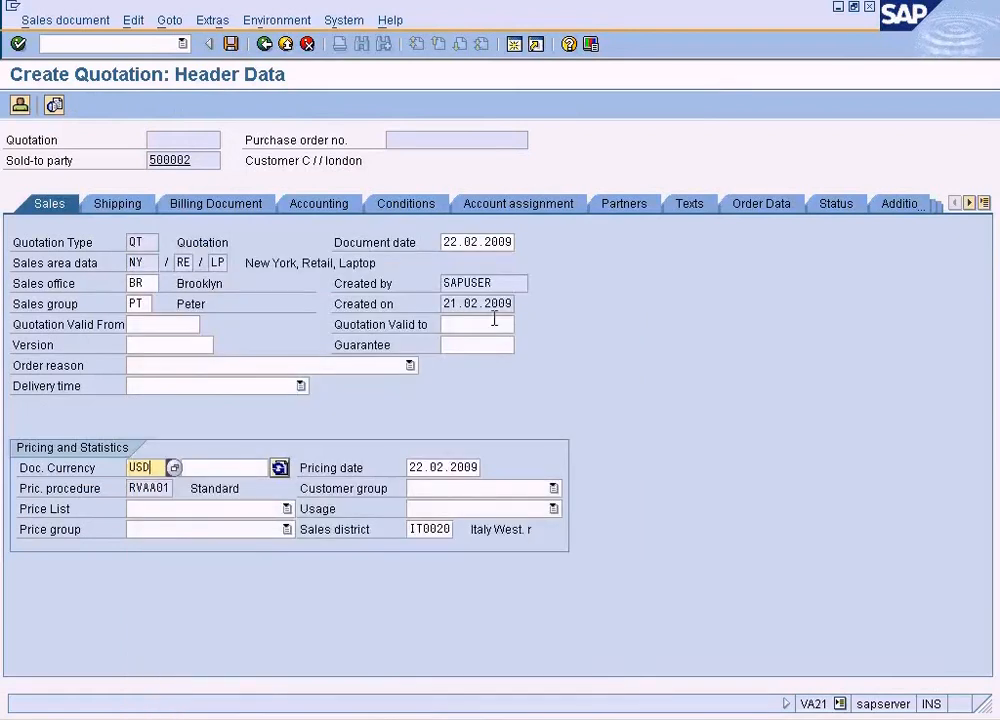
pyautogui.press('Return')
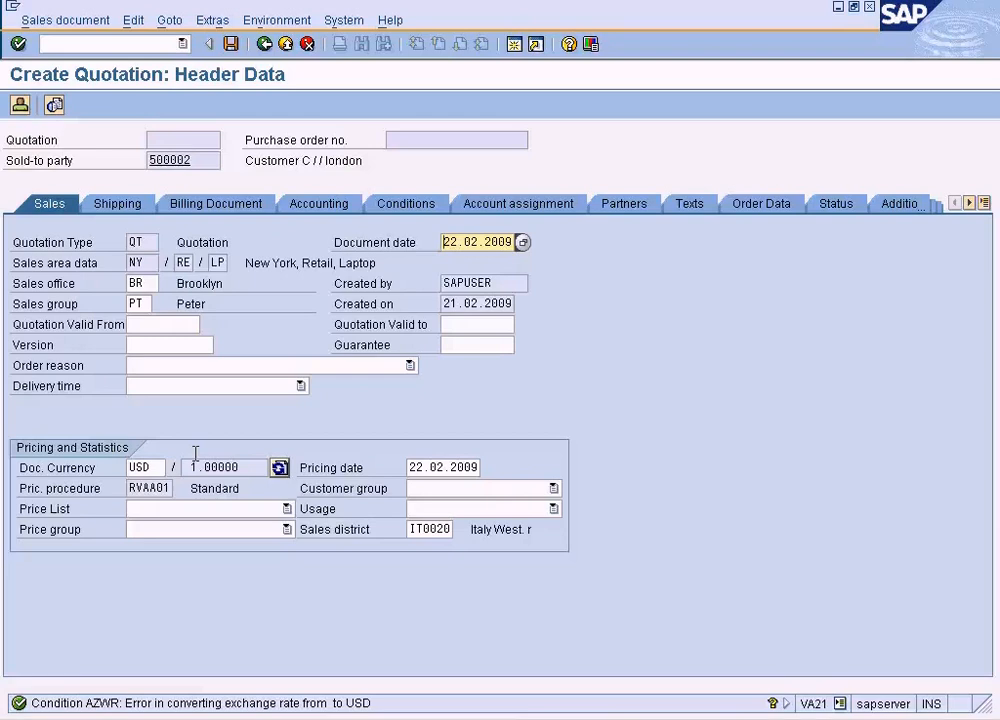
# - Switch to the customer display session and check the London customer's exchange rate type and currency in the sales area data
pyautogui.click(438, 718)
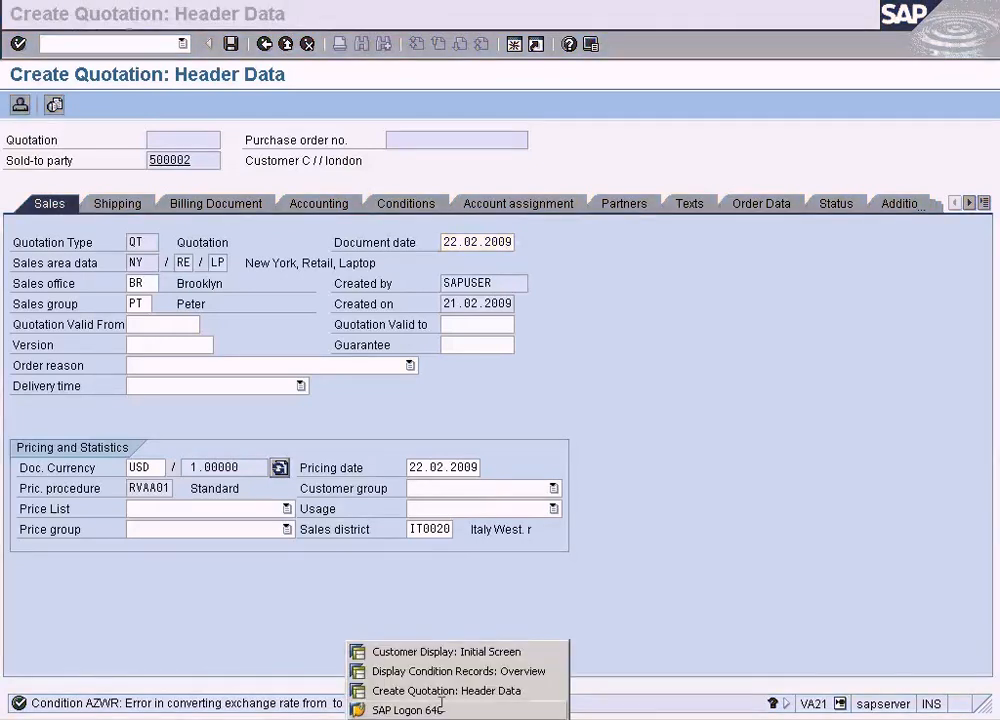
pyautogui.click(445, 652)
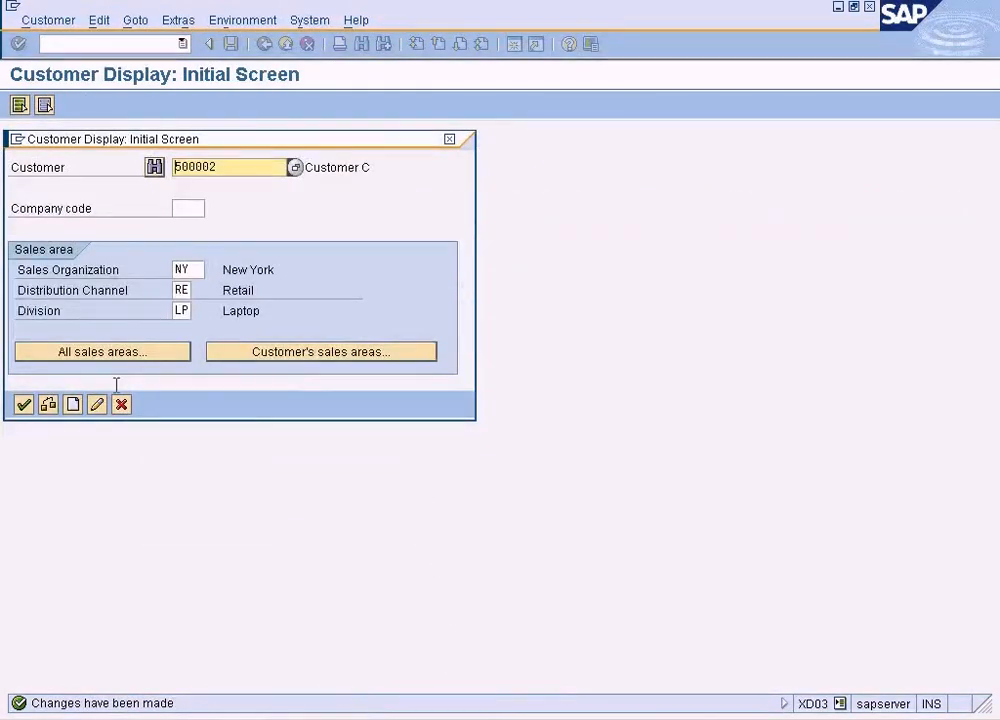
pyautogui.click(24, 404)
pyautogui.click(467, 408)
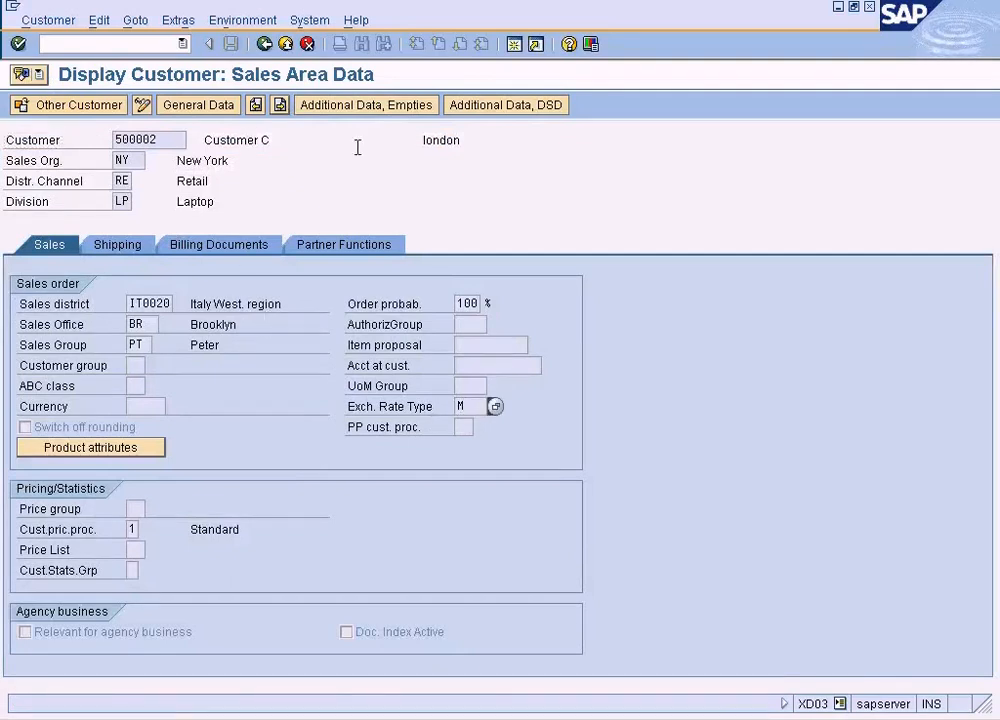
pyautogui.click(146, 406)
# - Check the PR00 condition record for material 1247 in its open session, and return to the quotation's header data
pyautogui.click(395, 713)
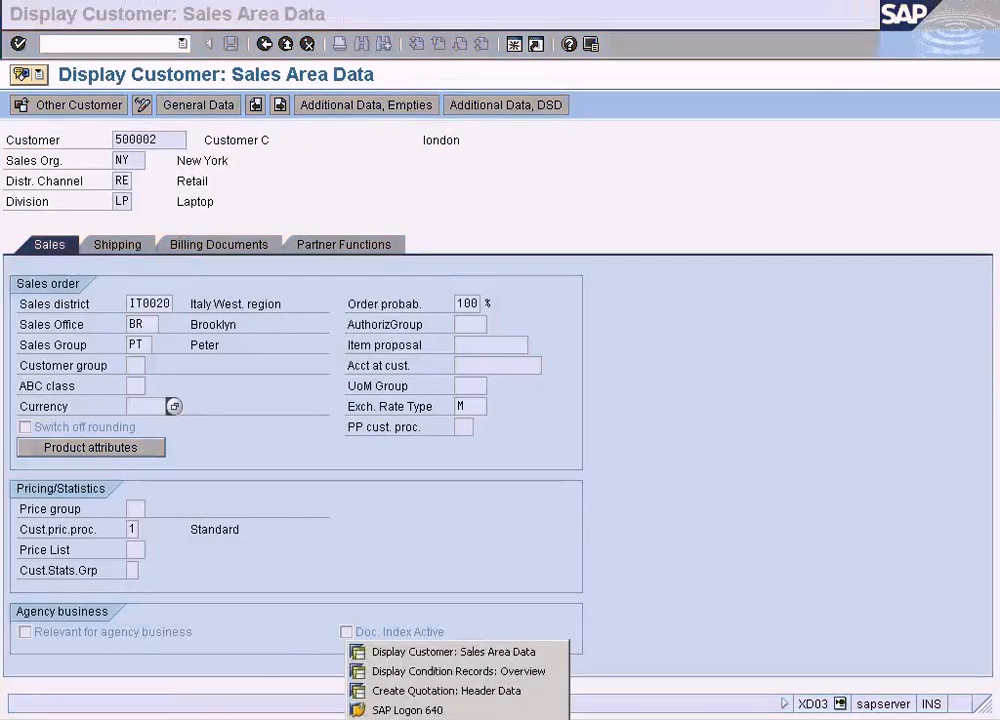
pyautogui.click(413, 671)
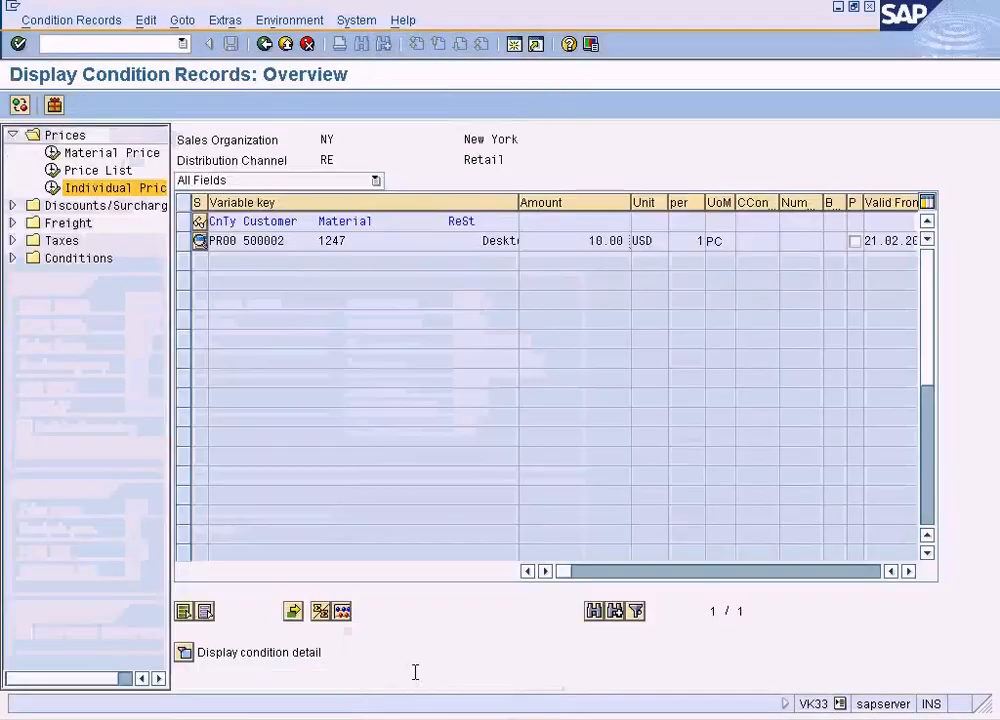
pyautogui.click(405, 713)
pyautogui.click(411, 691)
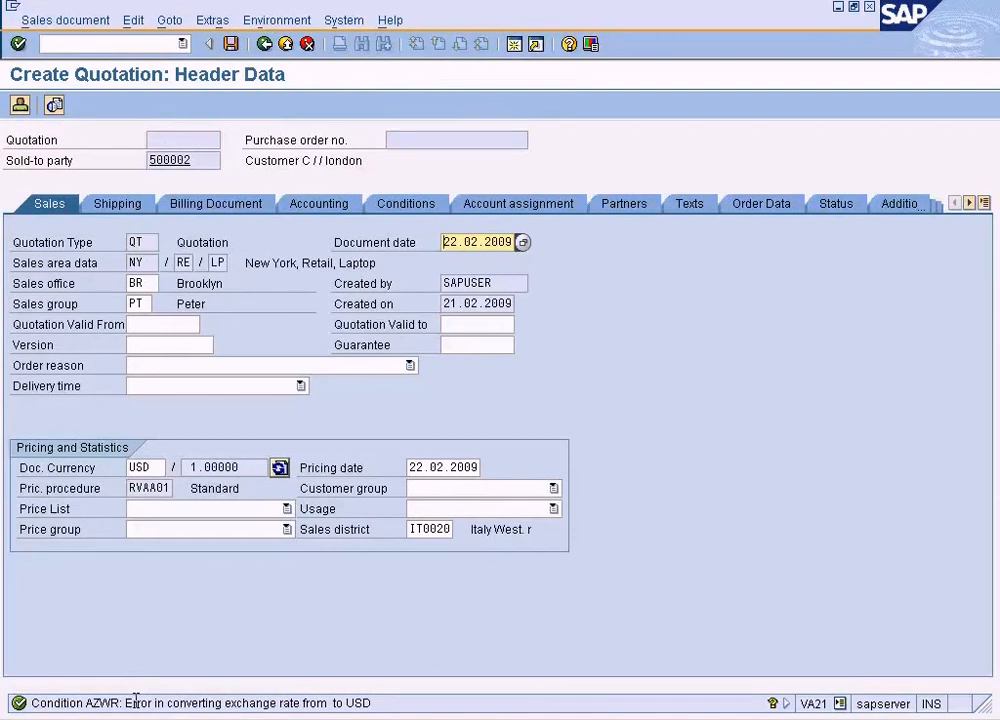
# - Examine the pricing elements in the quotation header's conditions, from the price down to the profit margin
pyautogui.click(407, 204)
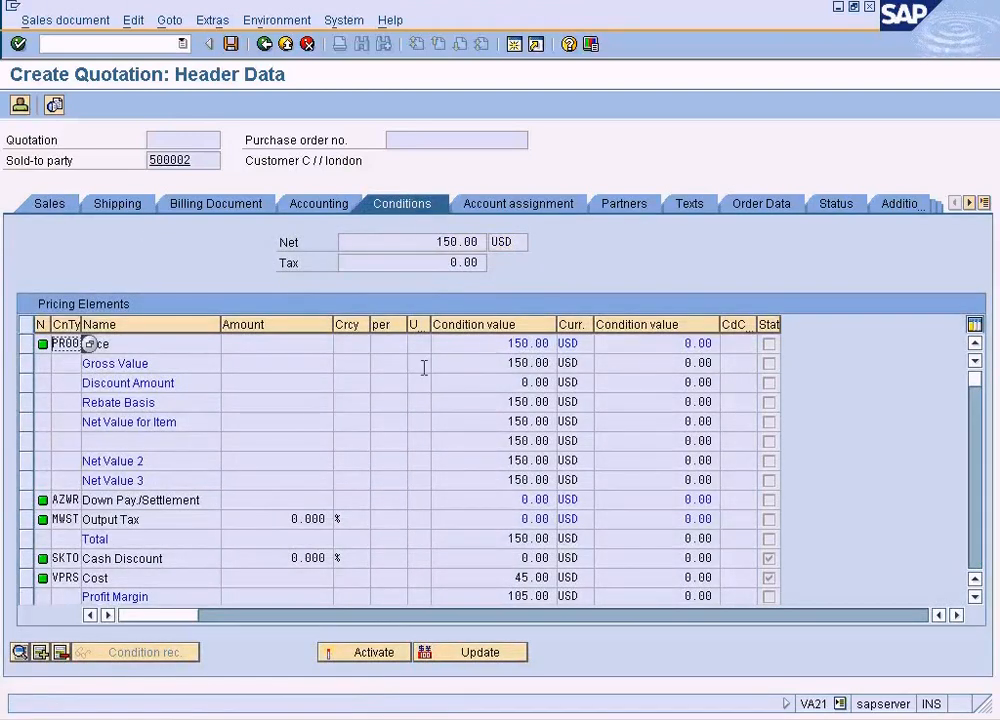
pyautogui.click(187, 495)
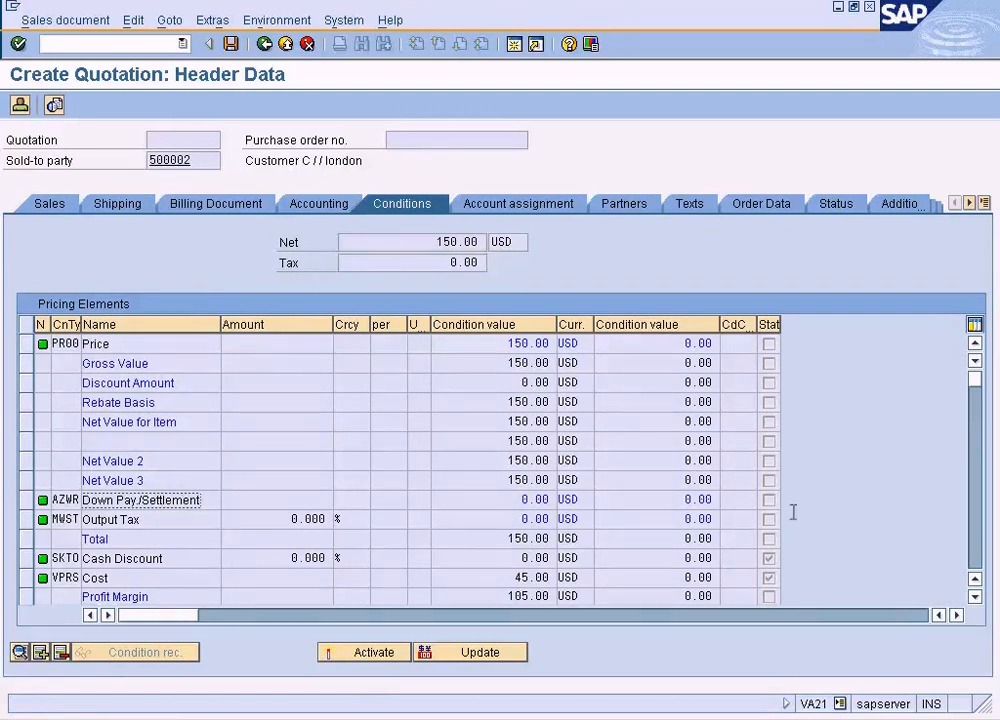
pyautogui.click(974, 595)
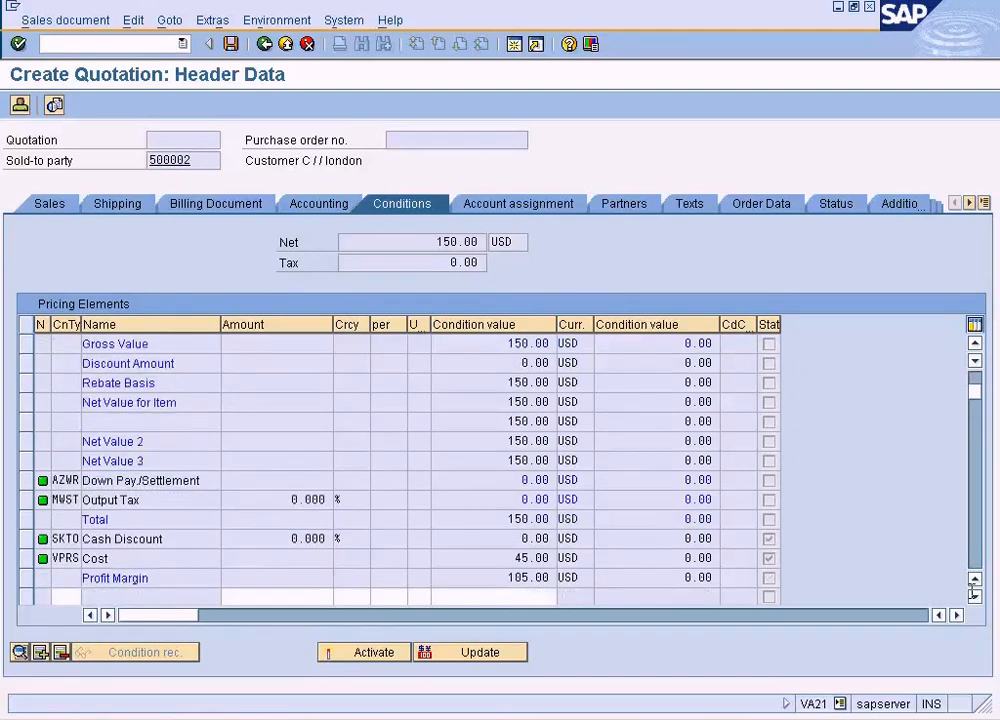
pyautogui.click(974, 595)
pyautogui.click(974, 595)
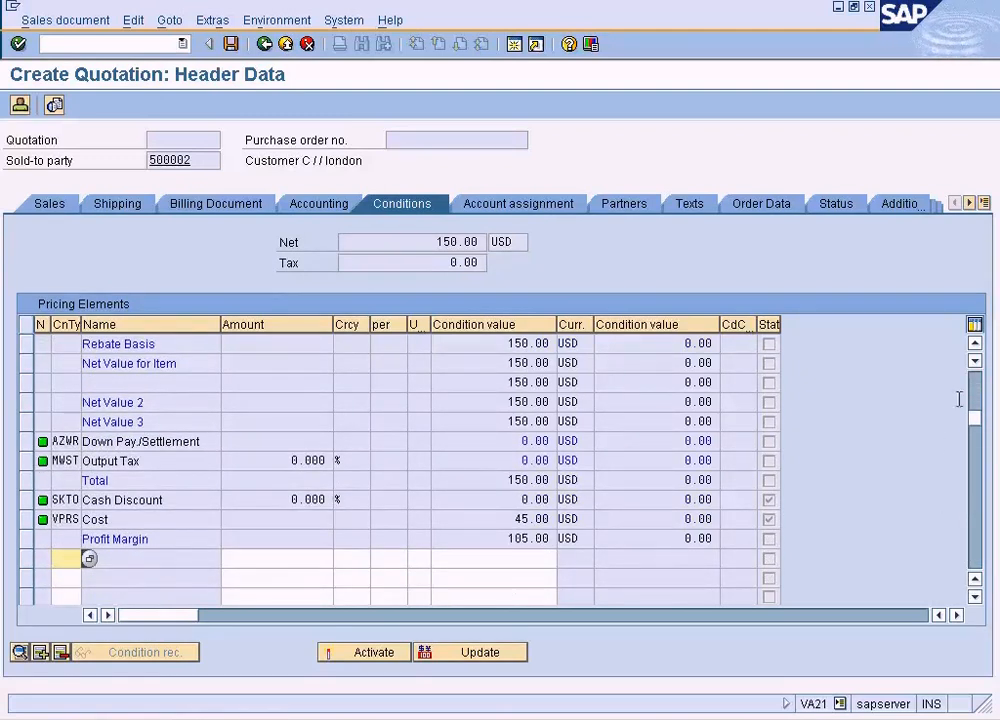
pyautogui.click(974, 578)
pyautogui.click(974, 578)
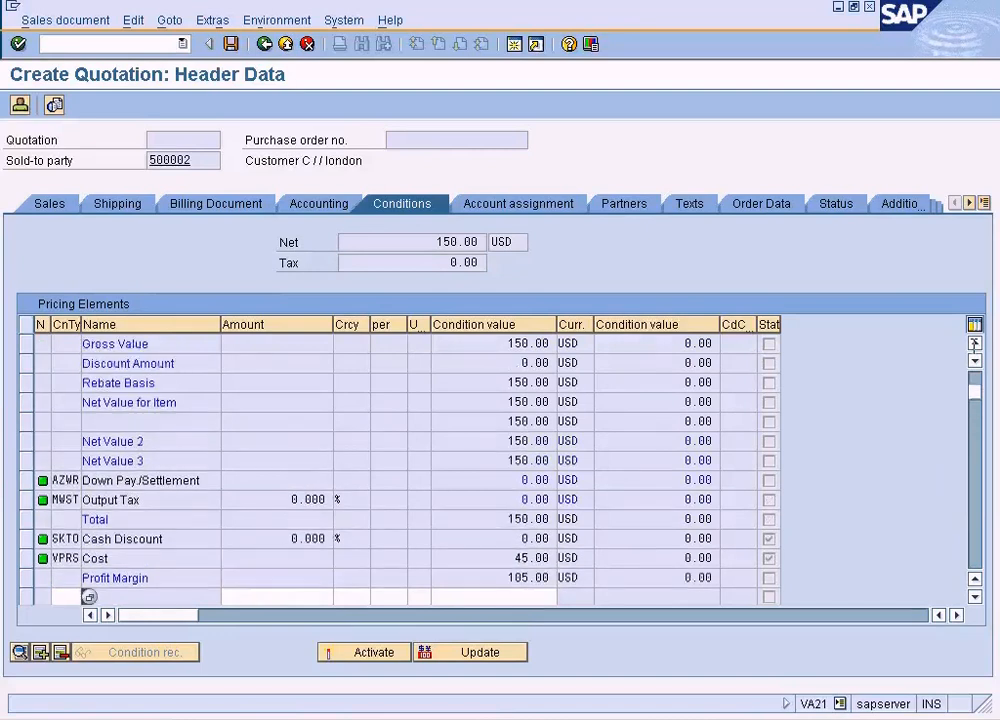
pyautogui.click(974, 578)
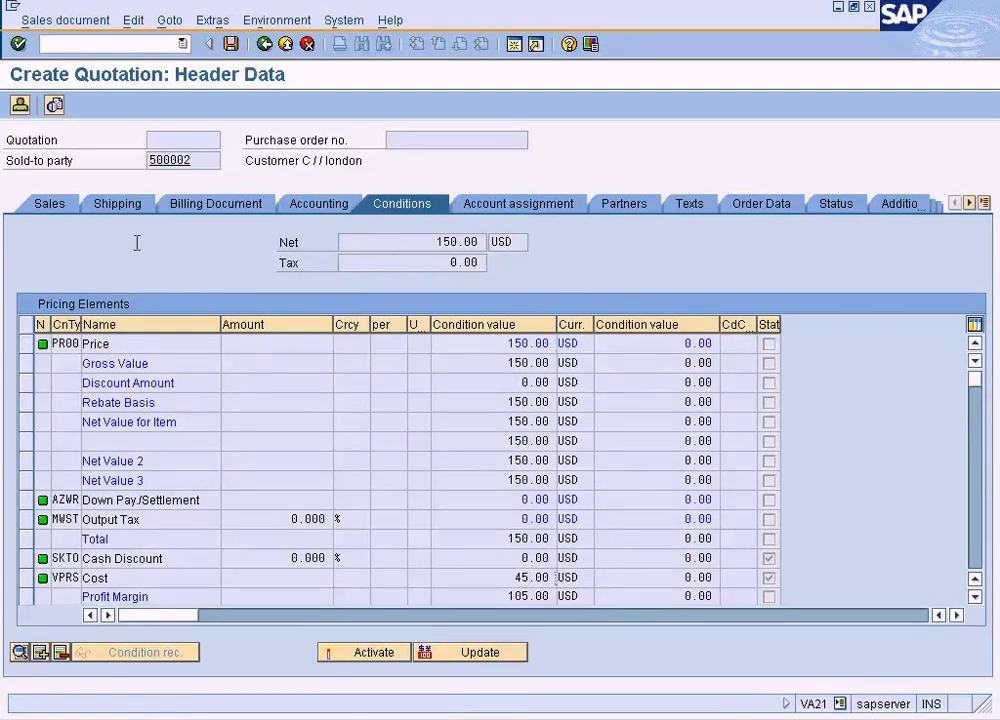
# - Look through the quotation header's sales and shipping data and the list of available header views
pyautogui.click(50, 203)
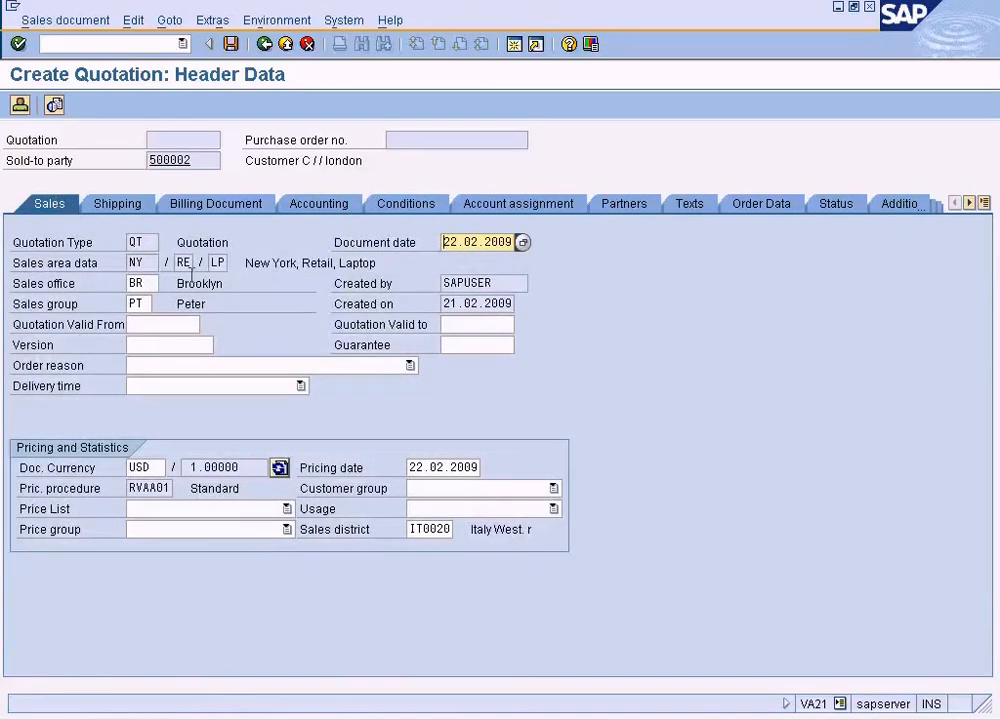
pyautogui.click(118, 203)
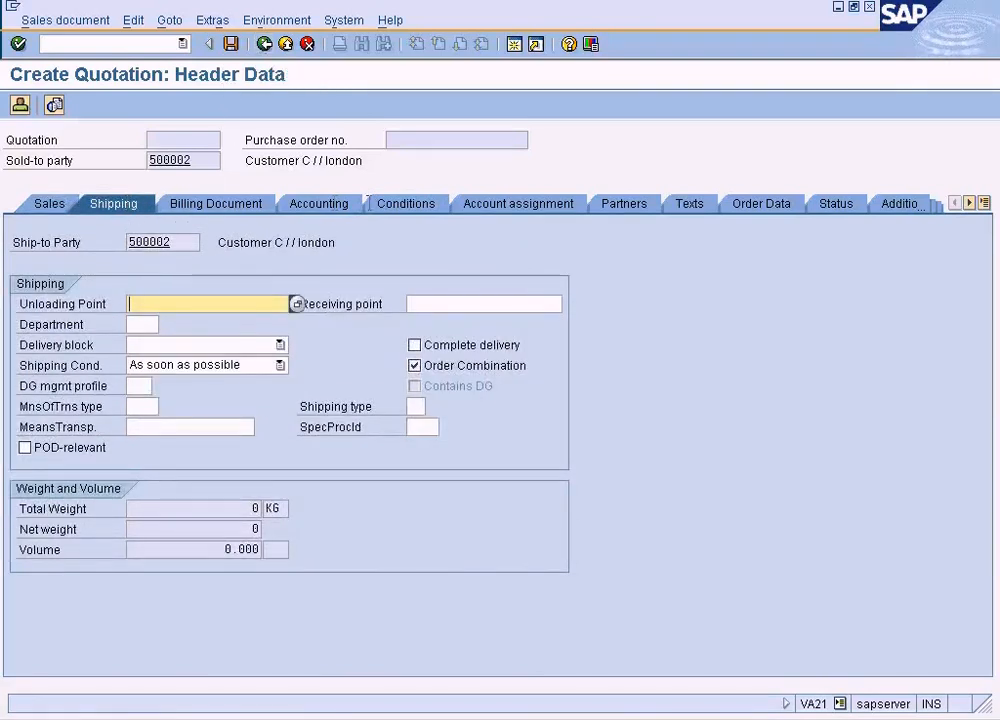
pyautogui.click(49, 203)
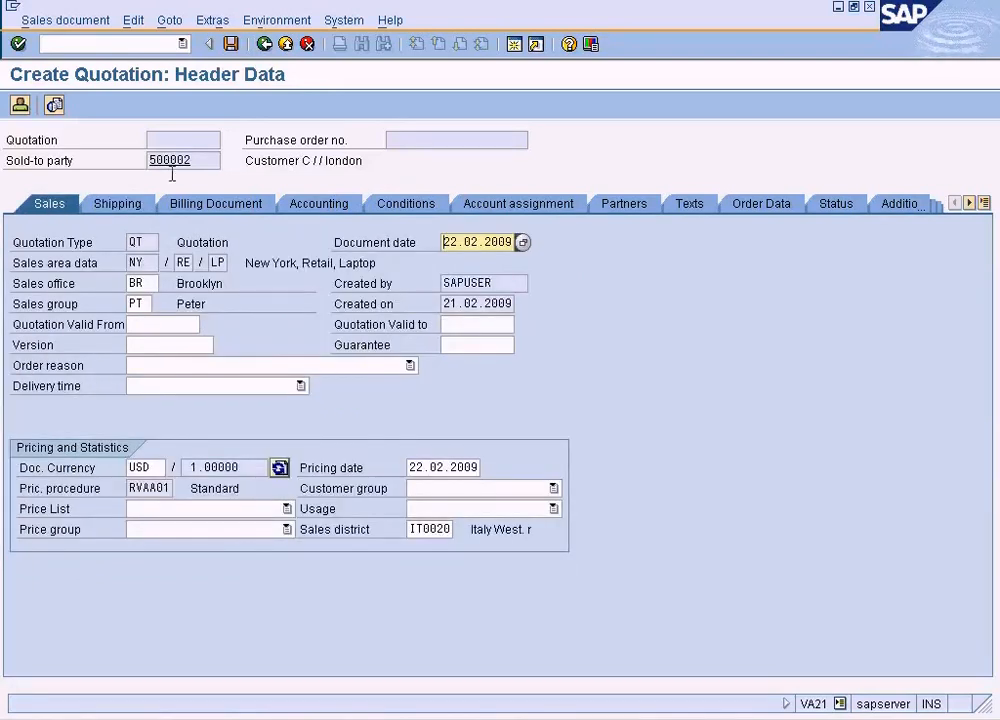
pyautogui.click(212, 18)
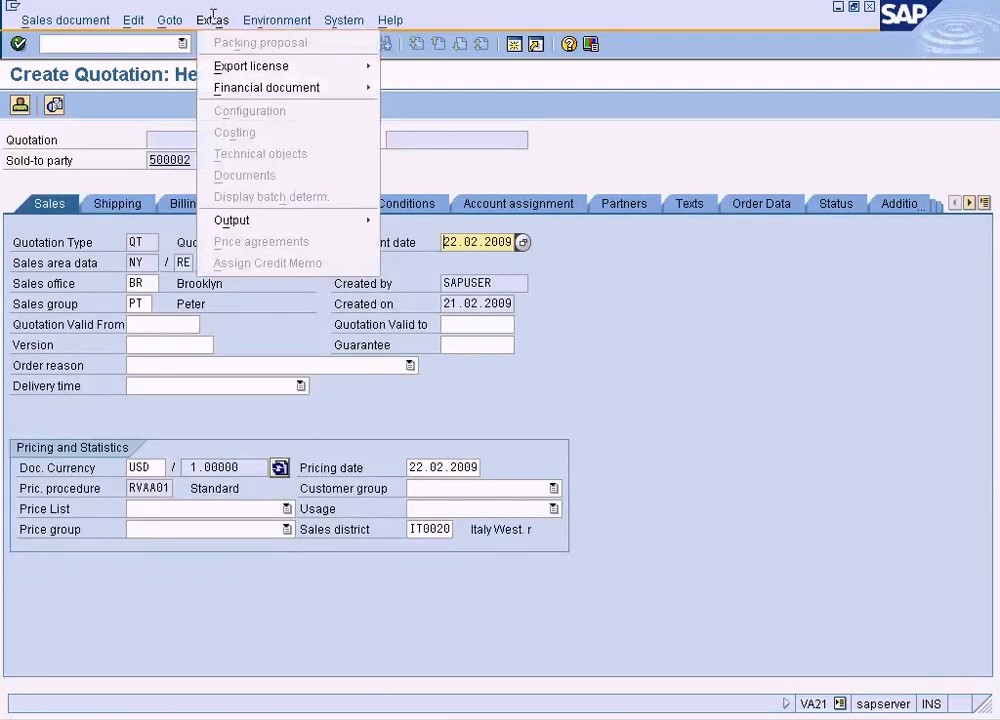
pyautogui.moveTo(177, 18)
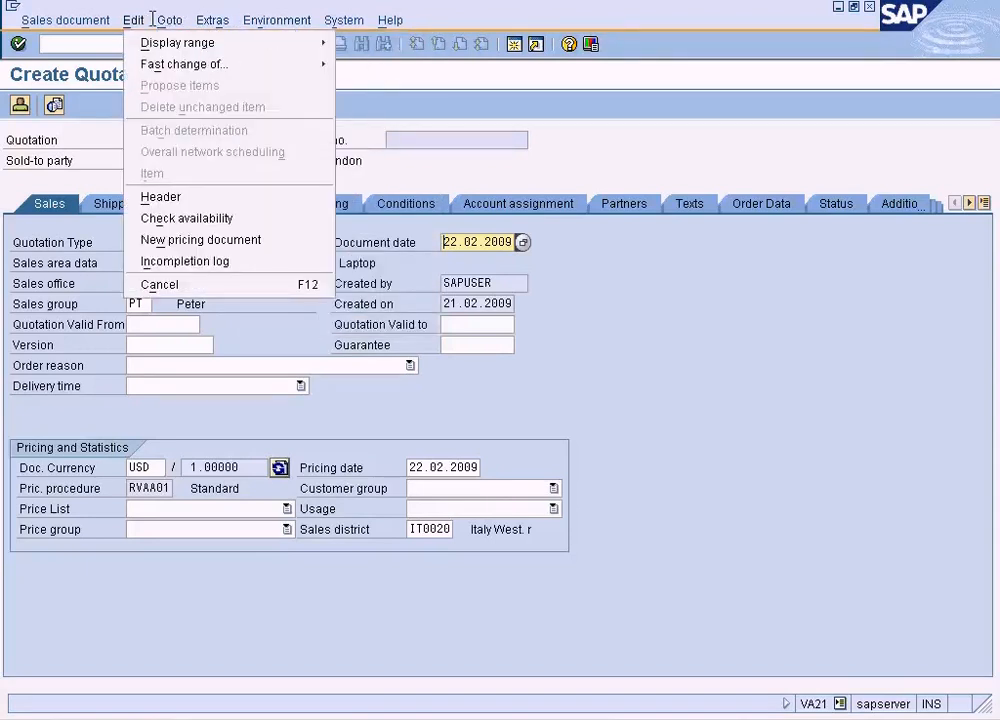
pyautogui.click(644, 262)
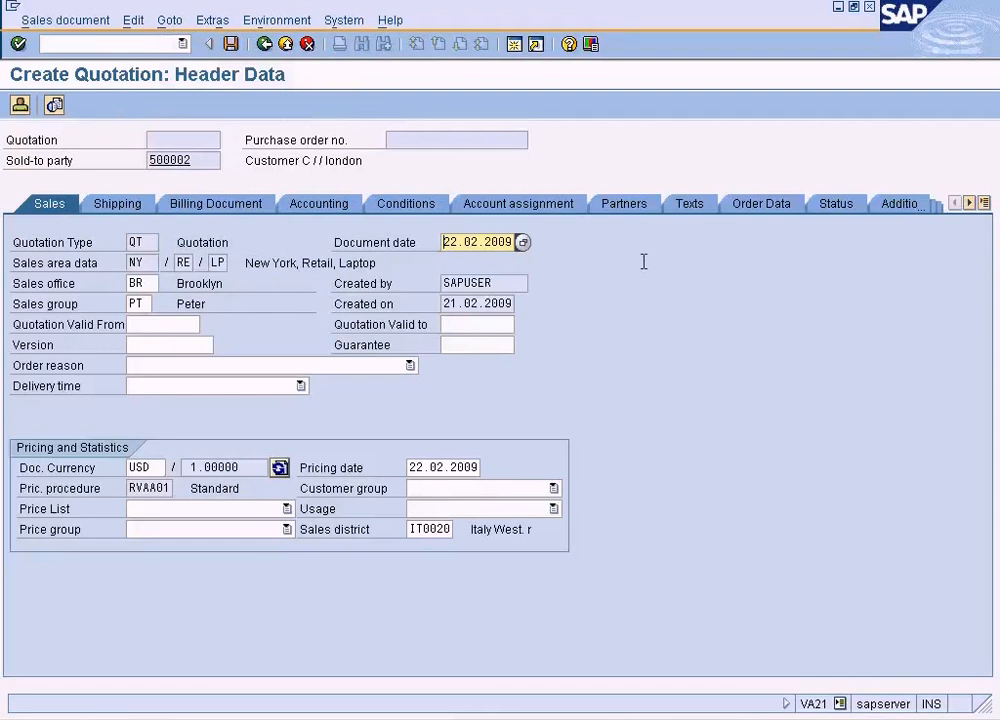
pyautogui.click(984, 204)
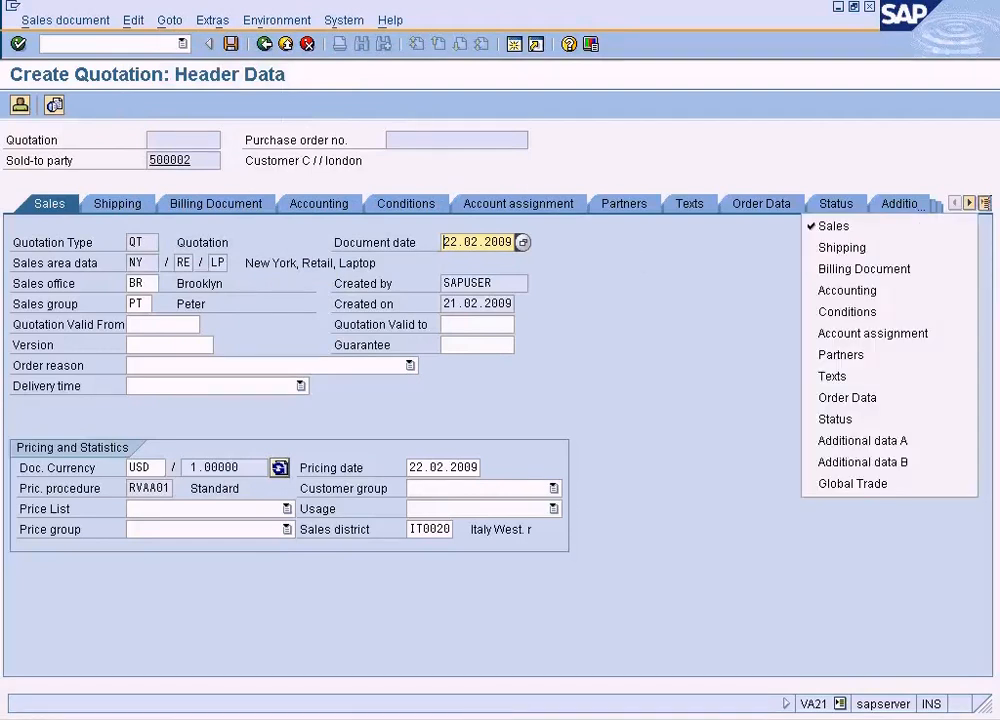
pyautogui.click(700, 258)
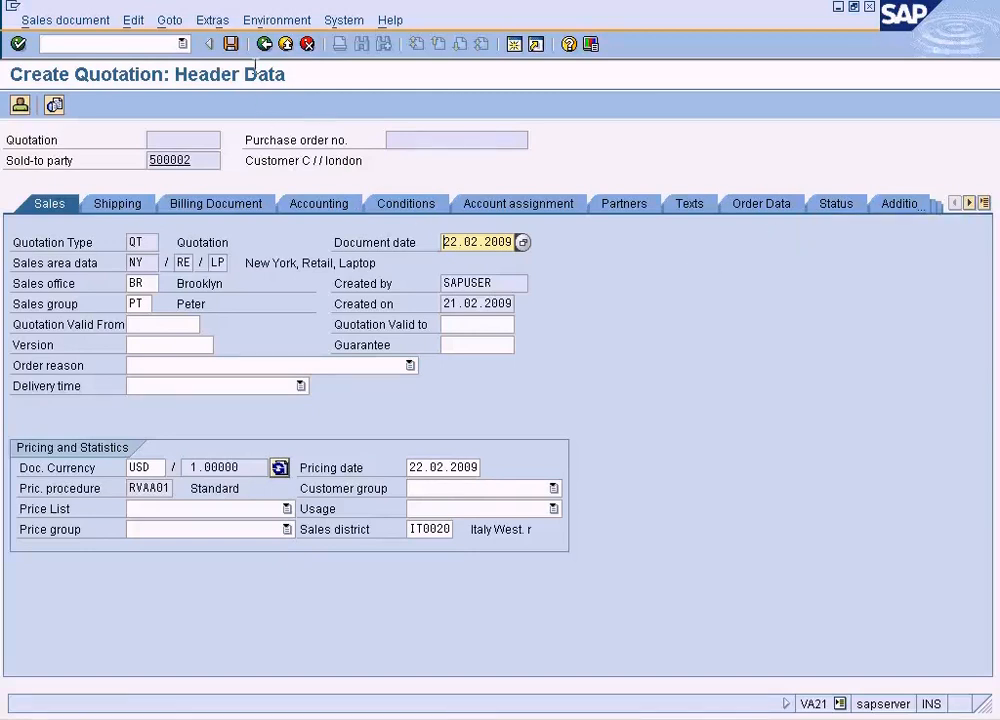
# - Return from the header data to the quotation overview
pyautogui.click(248, 18)
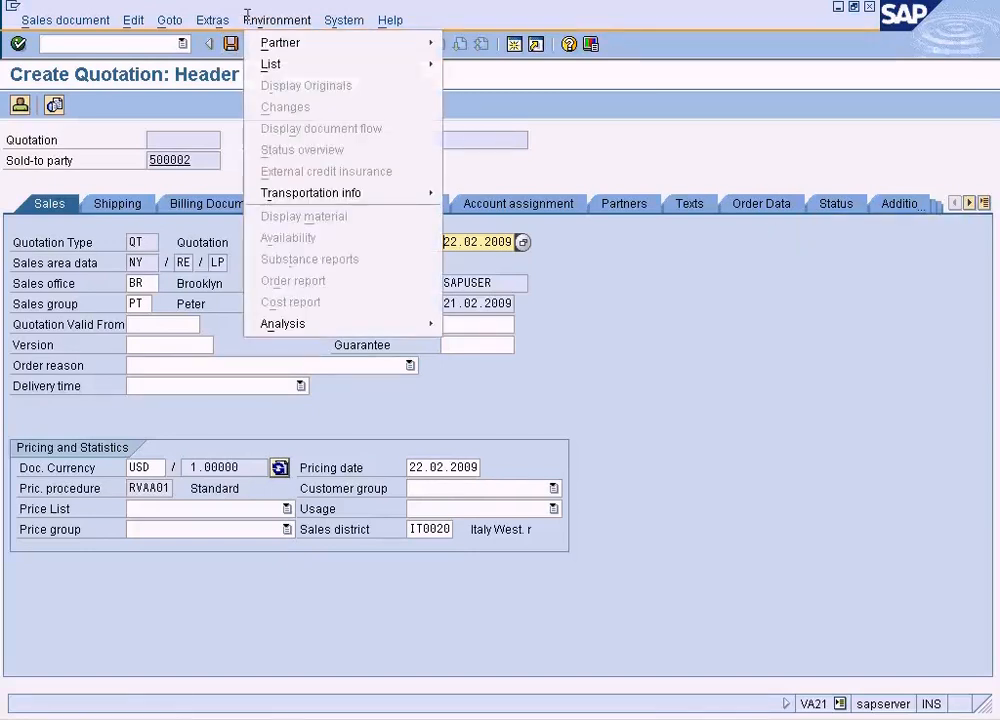
pyautogui.moveTo(179, 18)
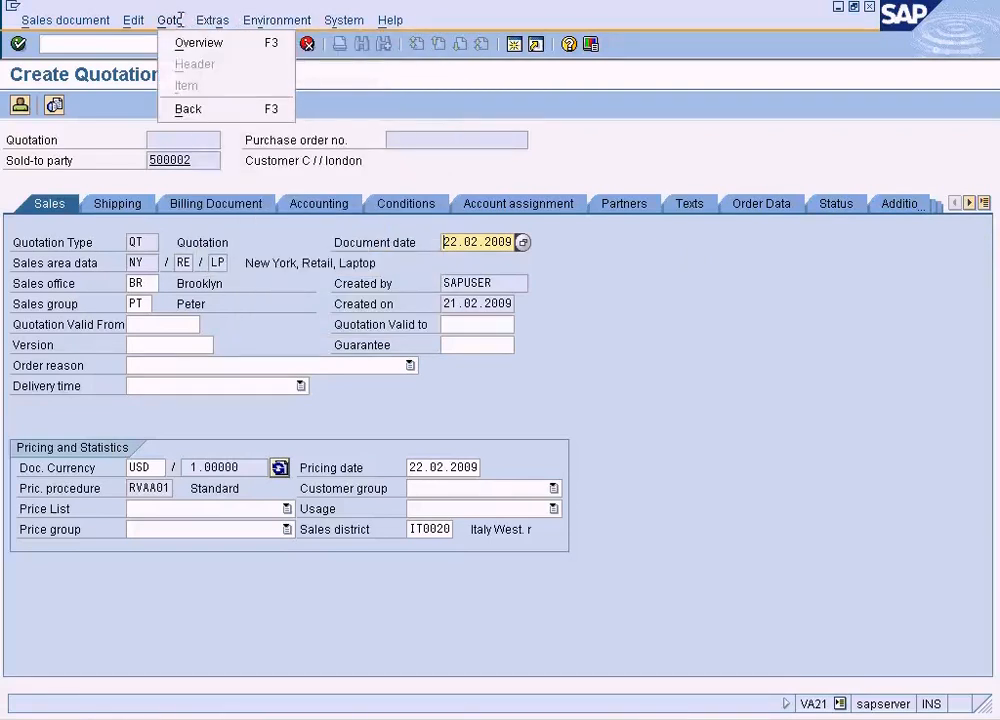
pyautogui.click(198, 42)
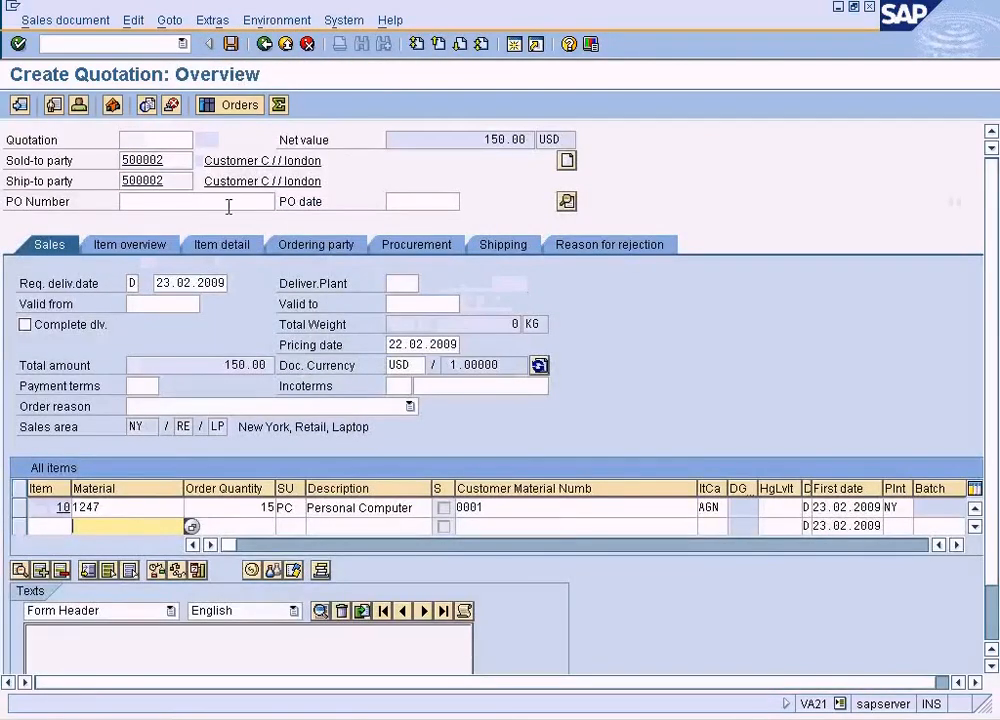
pyautogui.click(178, 20)
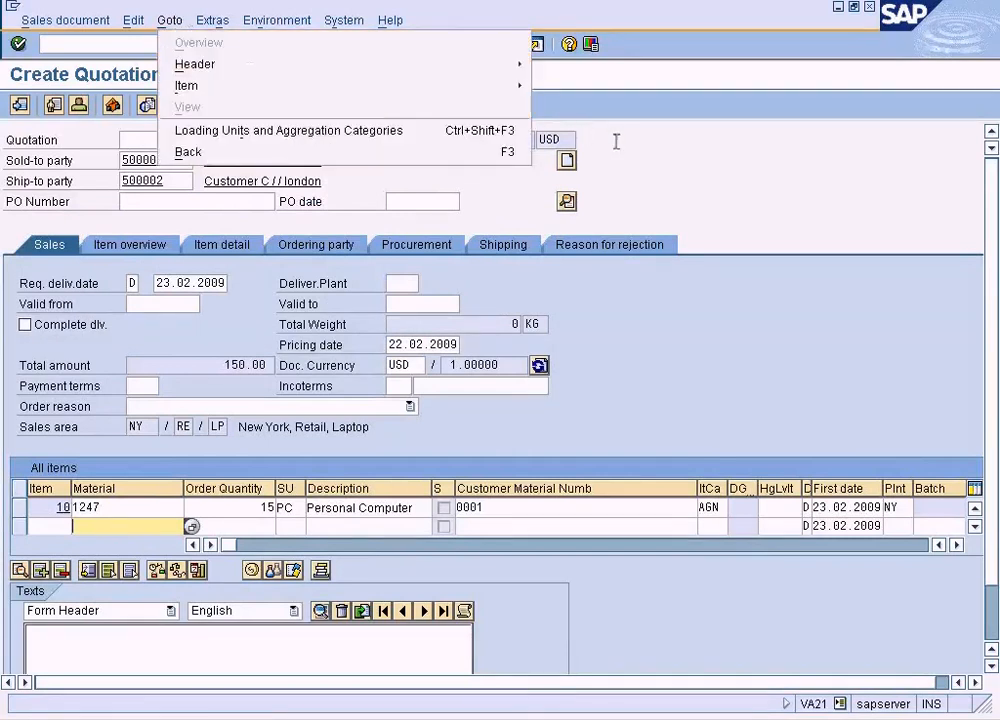
pyautogui.moveTo(505, 86)
pyautogui.click(578, 129)
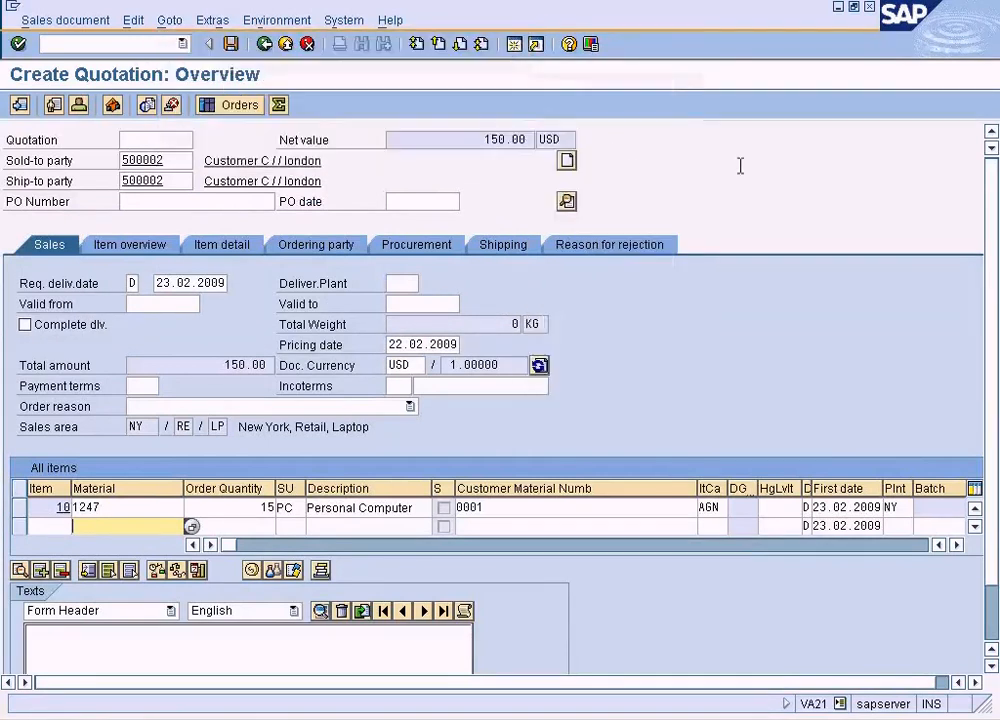
# - Set the order quantity of material 1247 to 10 and select that item line
pyautogui.click(256, 506)
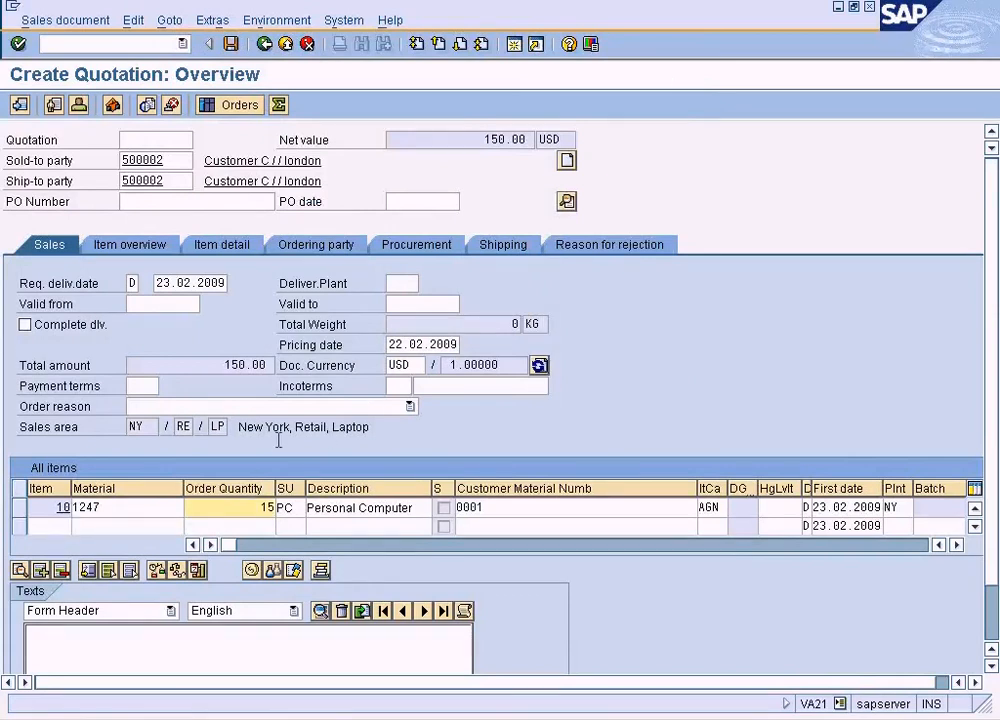
pyautogui.moveTo(257, 507); pyautogui.dragTo(301, 497)
pyautogui.write('10')
pyautogui.press('Return')
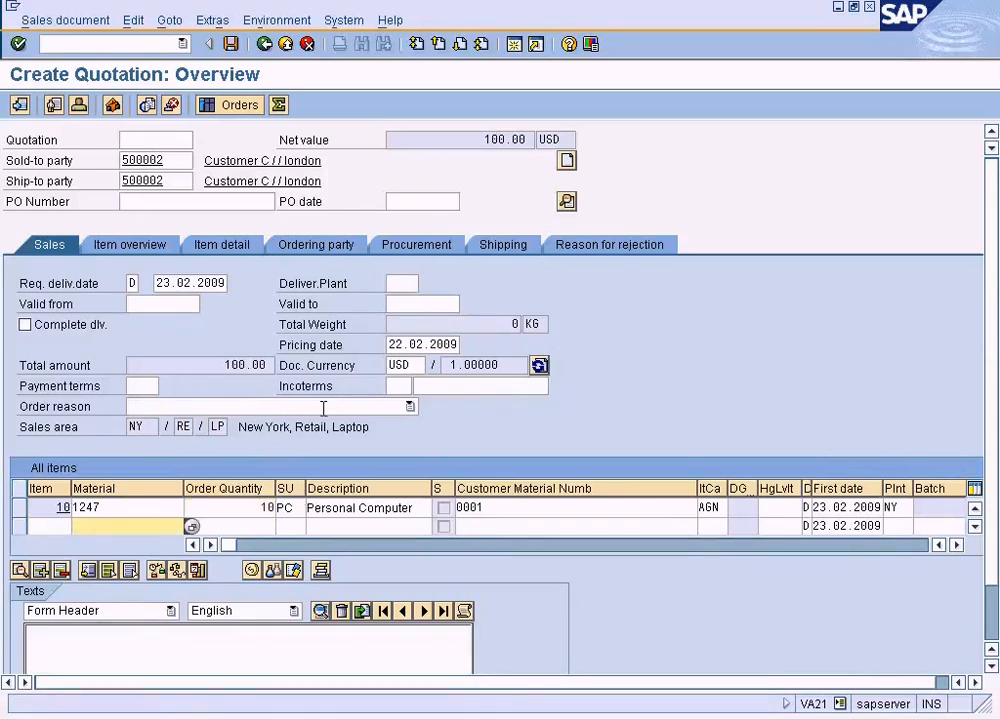
pyautogui.click(18, 507)
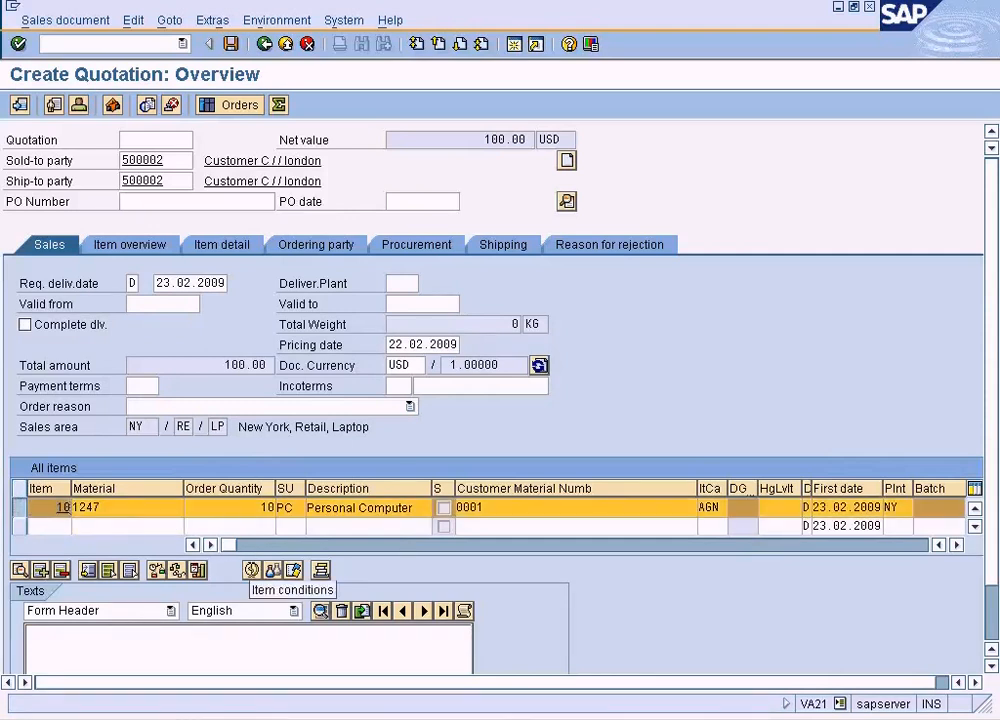
# - Open the pricing conditions of the item with material 1247 and examine the price, cost and profit margin lines
pyautogui.click(251, 570)
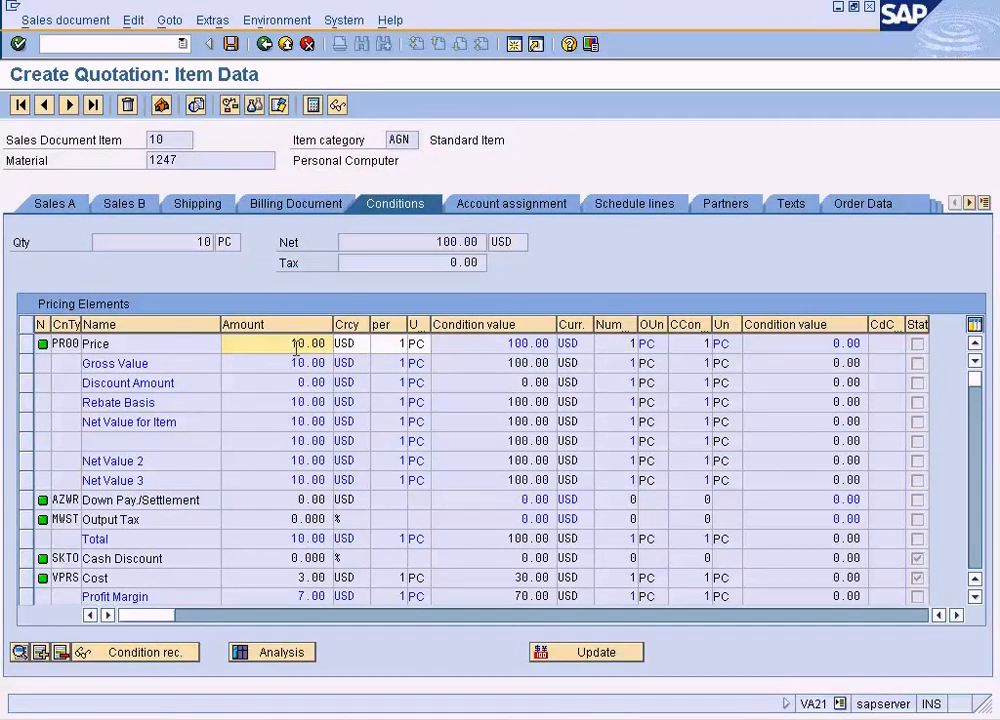
pyautogui.click(472, 343)
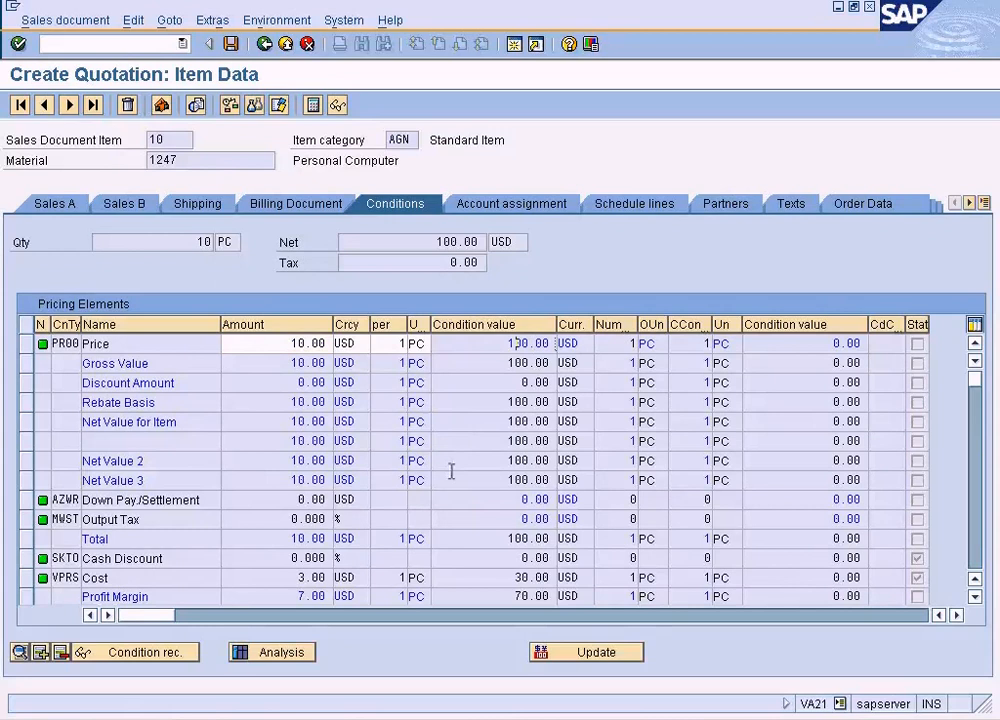
pyautogui.click(292, 578)
pyautogui.click(975, 597)
pyautogui.click(975, 597)
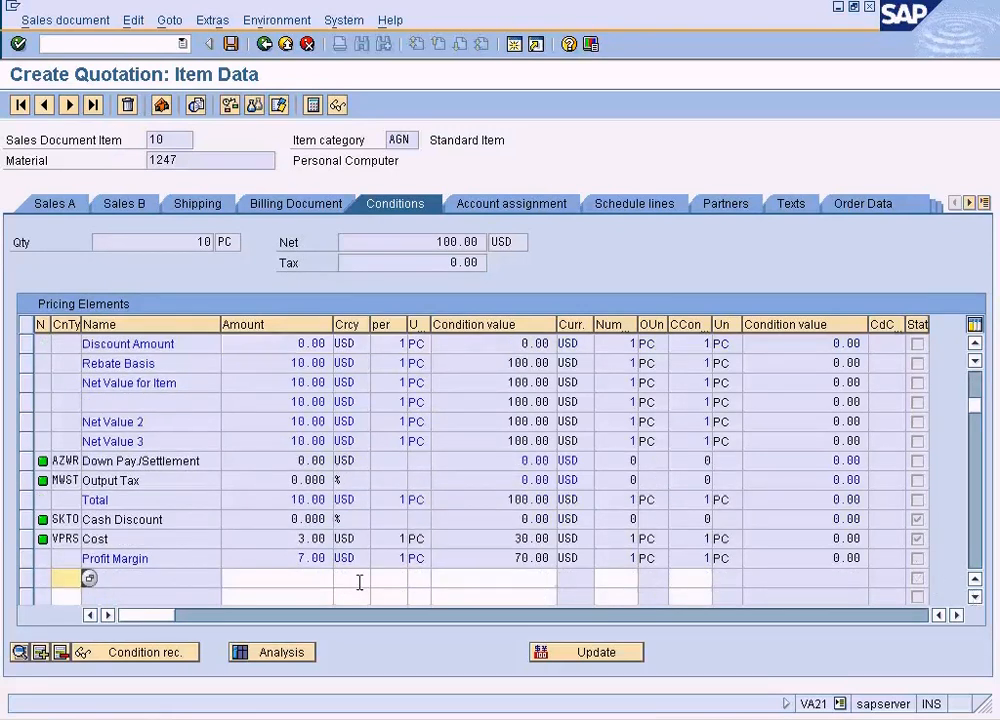
pyautogui.click(298, 558)
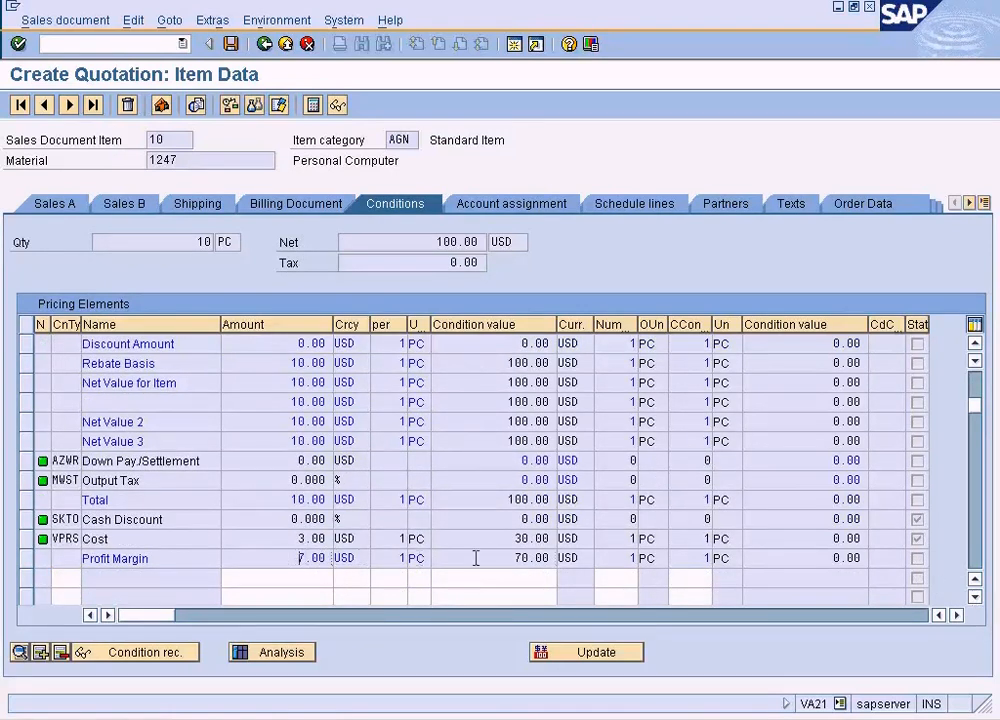
pyautogui.click(505, 558)
pyautogui.click(974, 342)
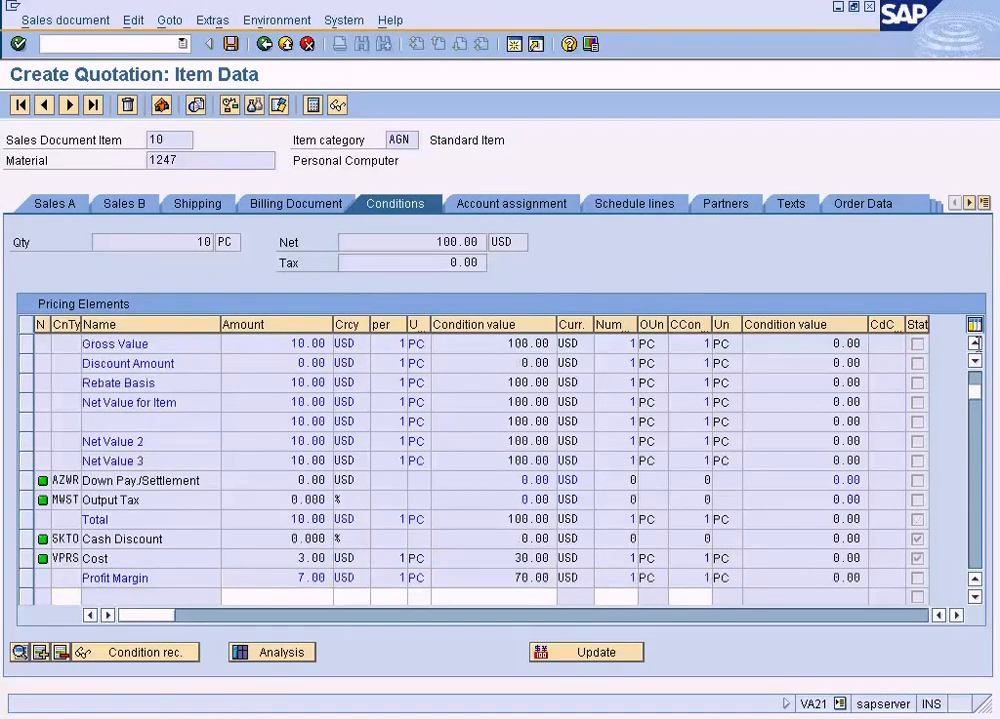
pyautogui.click(974, 342)
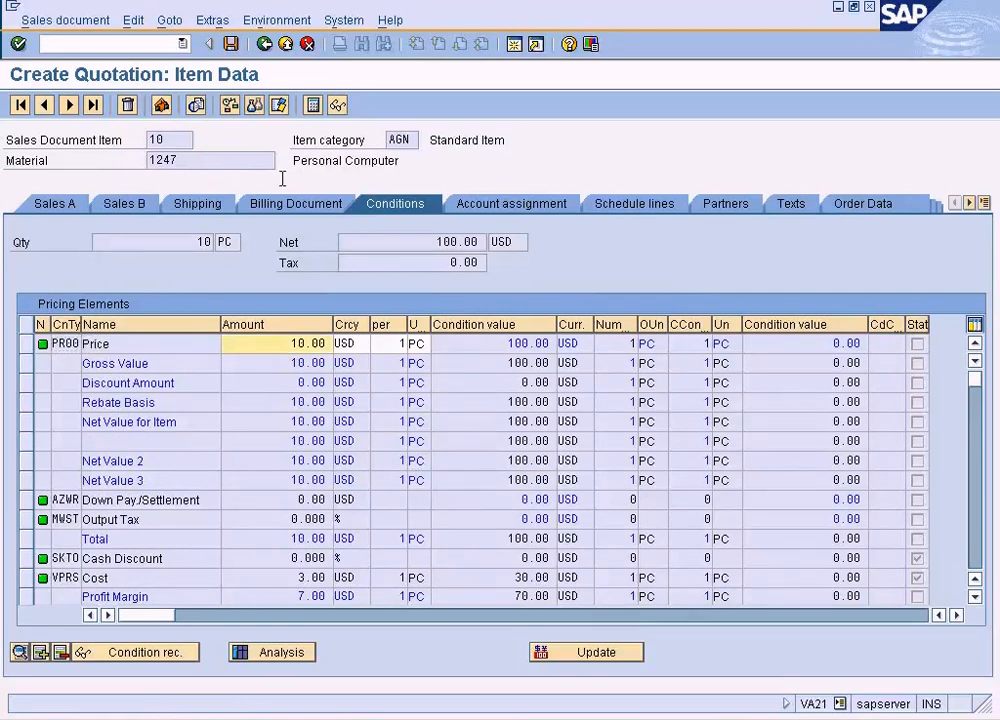
# - Check the item's general sales data and return to the price line in its conditions
pyautogui.click(62, 203)
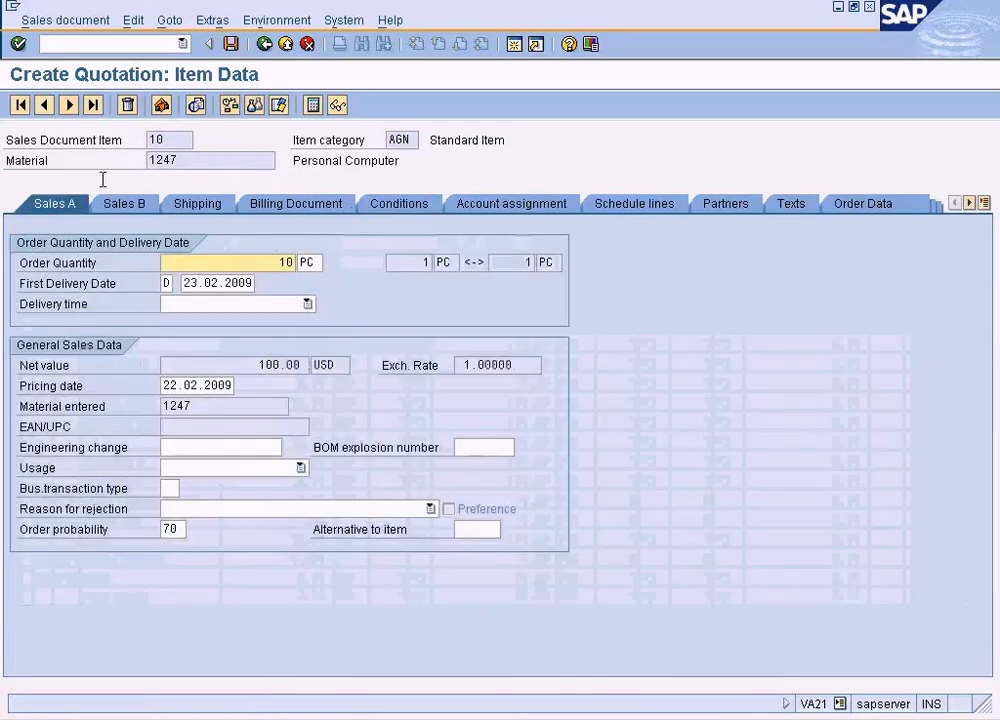
pyautogui.click(381, 203)
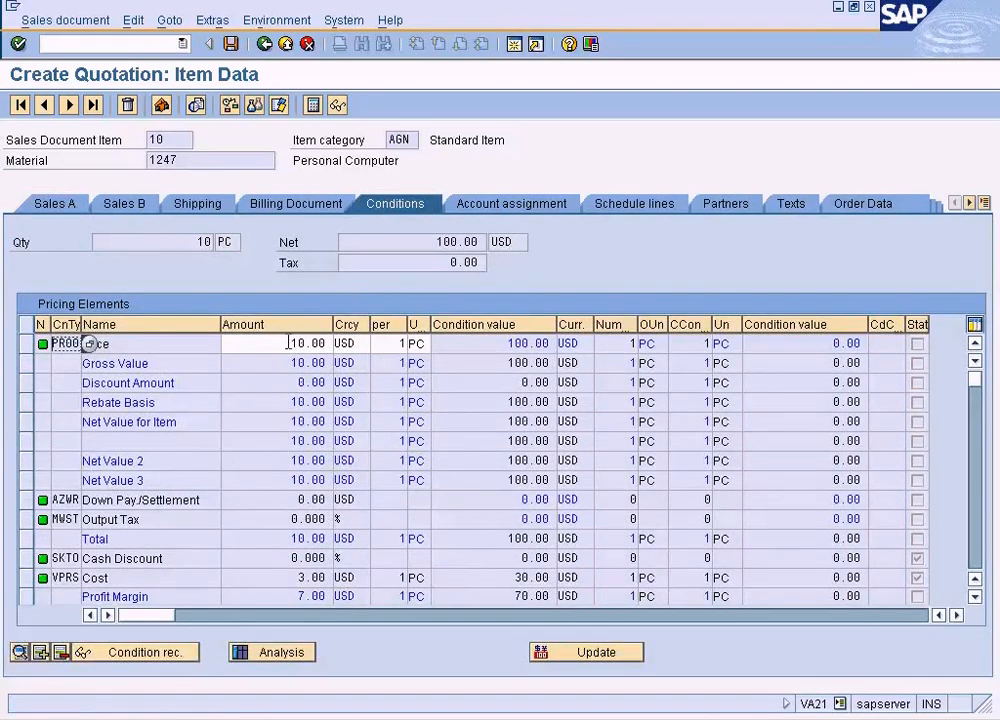
pyautogui.click(288, 342)
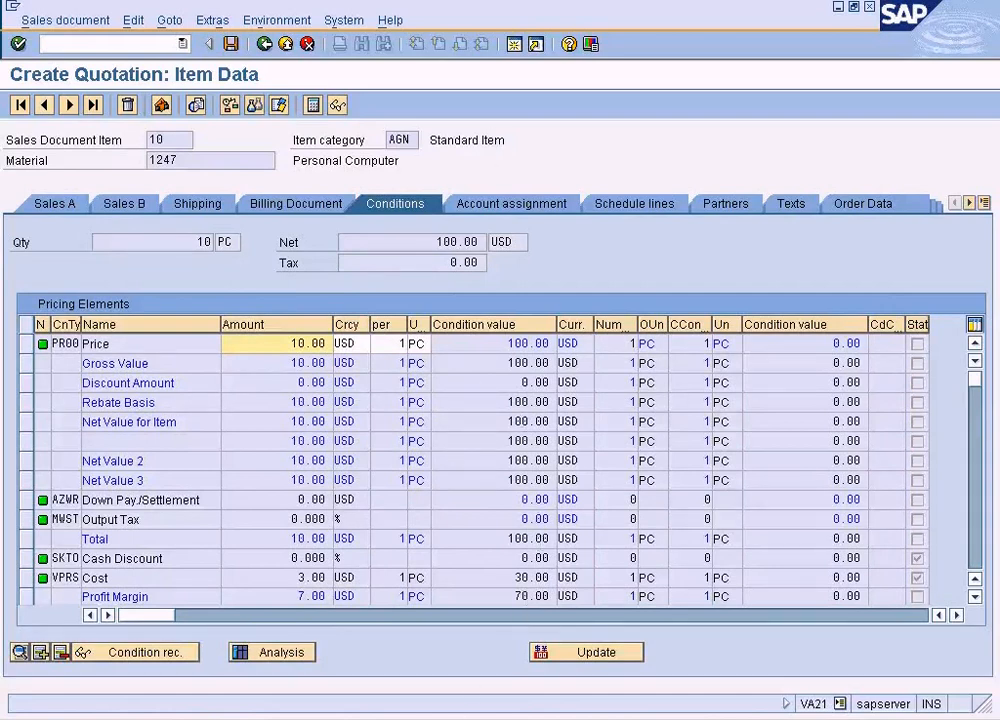
# - Switch to the customer's sales area data and check the exchange rate type and currency fields
pyautogui.click(533, 718)
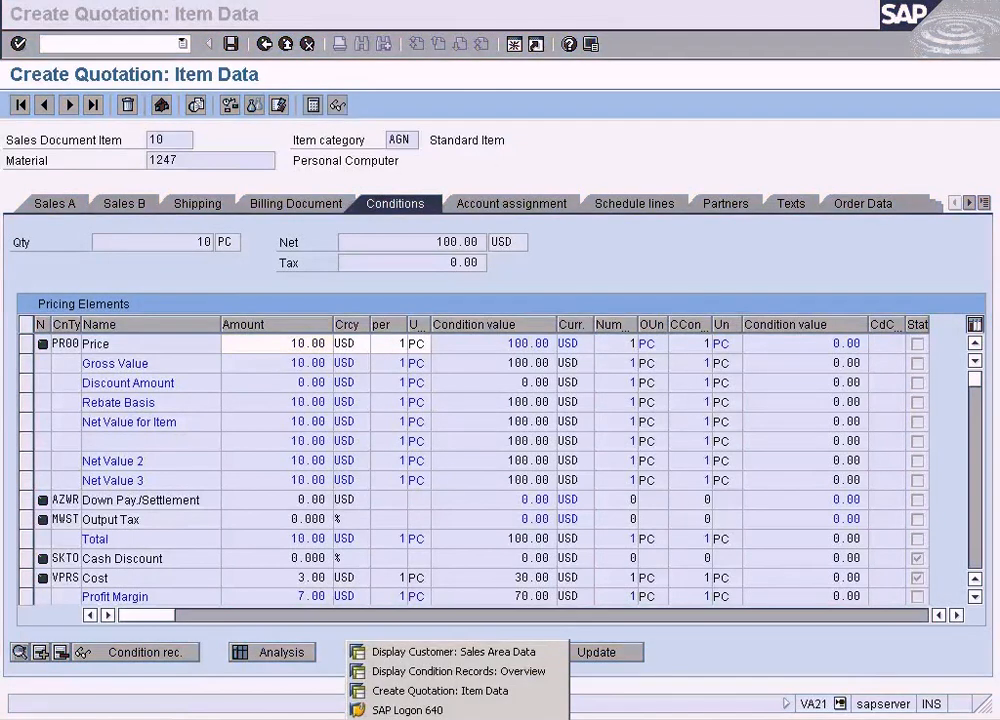
pyautogui.click(487, 653)
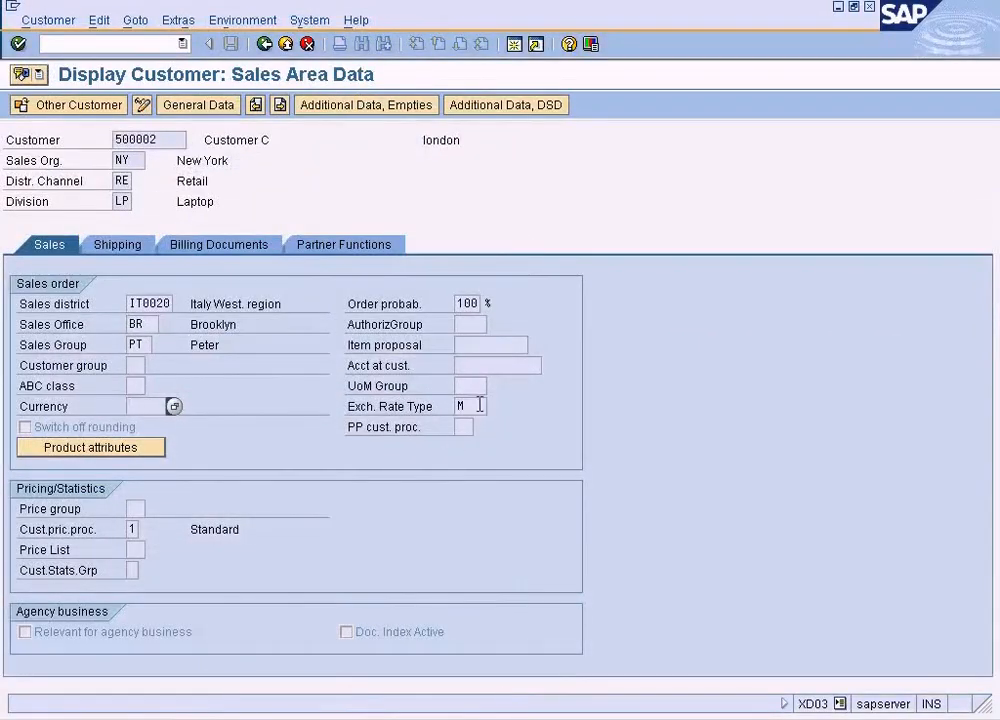
pyautogui.click(480, 405)
pyautogui.moveTo(480, 405); pyautogui.dragTo(440, 405)
pyautogui.click(156, 404)
pyautogui.click(391, 716)
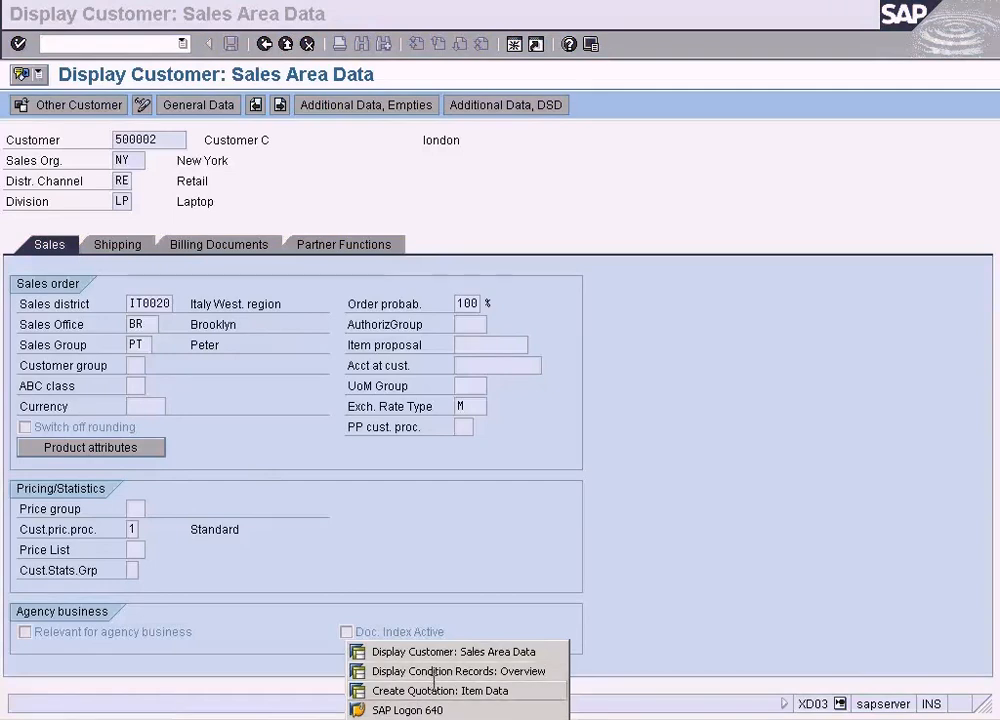
# - Return to the quotation and check the document currency in its header sales data
pyautogui.click(433, 688)
pyautogui.click(88, 200)
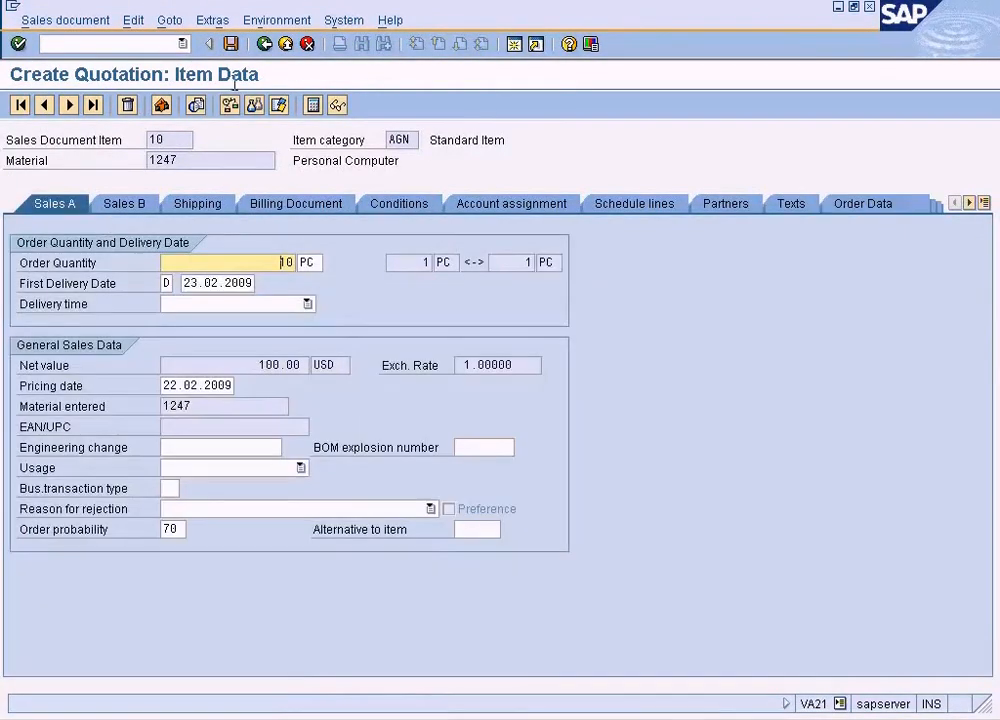
pyautogui.click(204, 18)
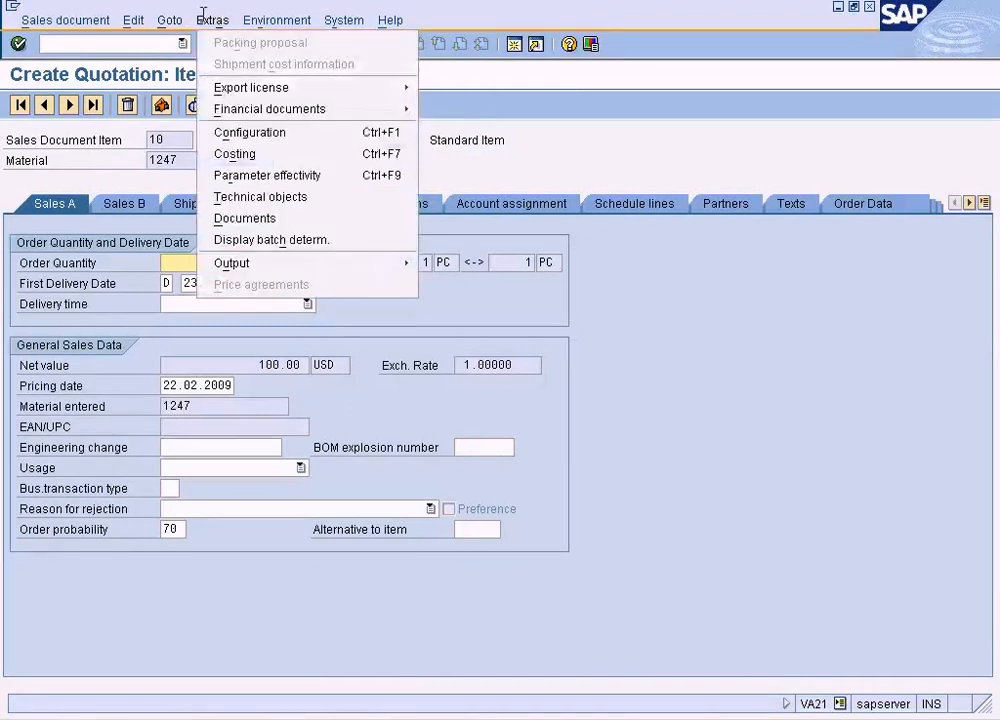
pyautogui.moveTo(169, 20)
pyautogui.click(205, 62)
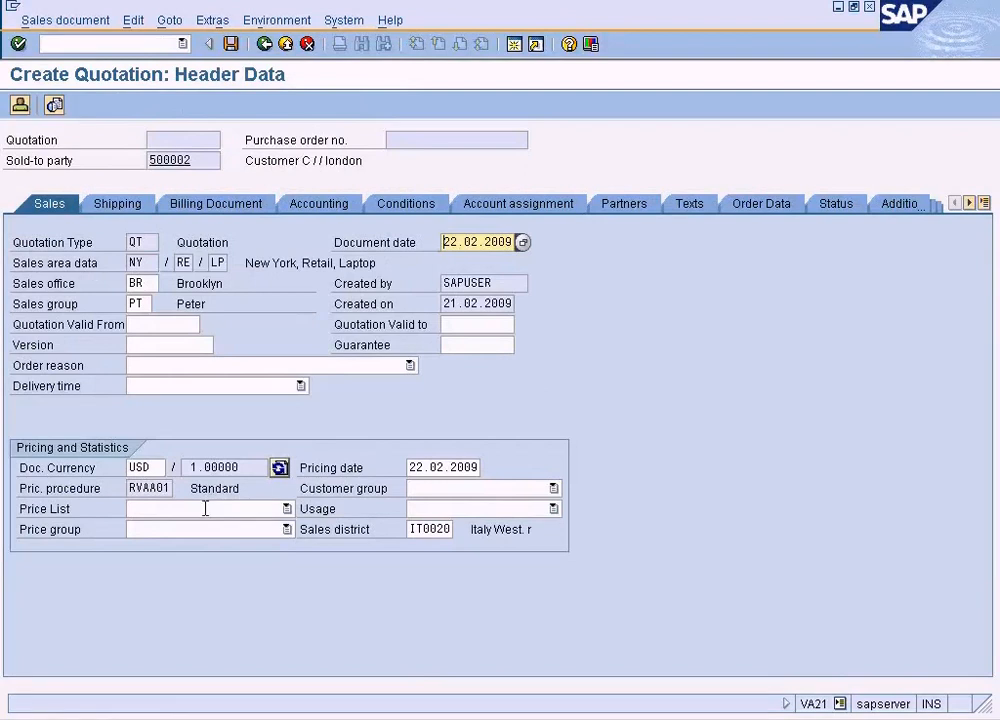
pyautogui.click(155, 467)
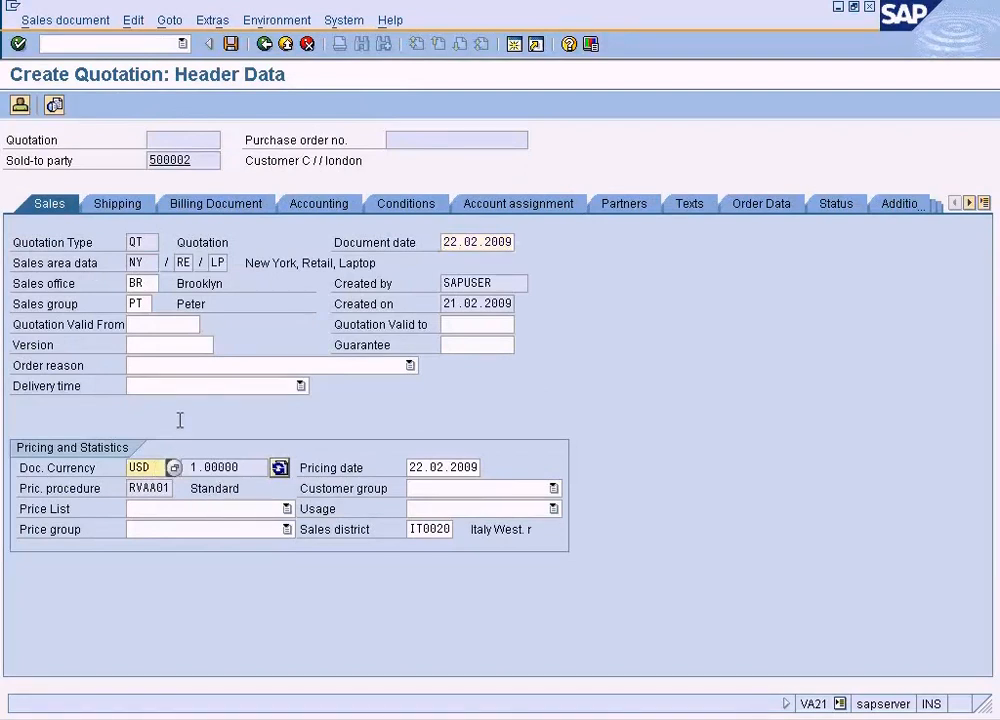
pyautogui.click(119, 204)
pyautogui.click(48, 203)
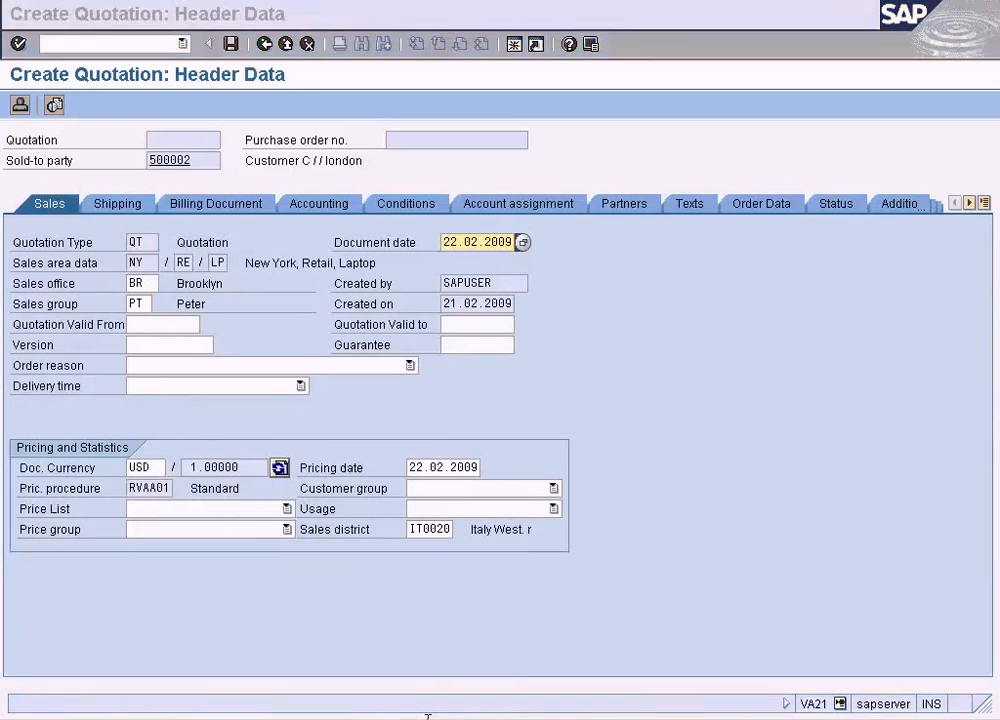
# - Go back to the customer's sales area data and check the exchange rate type and price list fields
pyautogui.click(427, 716)
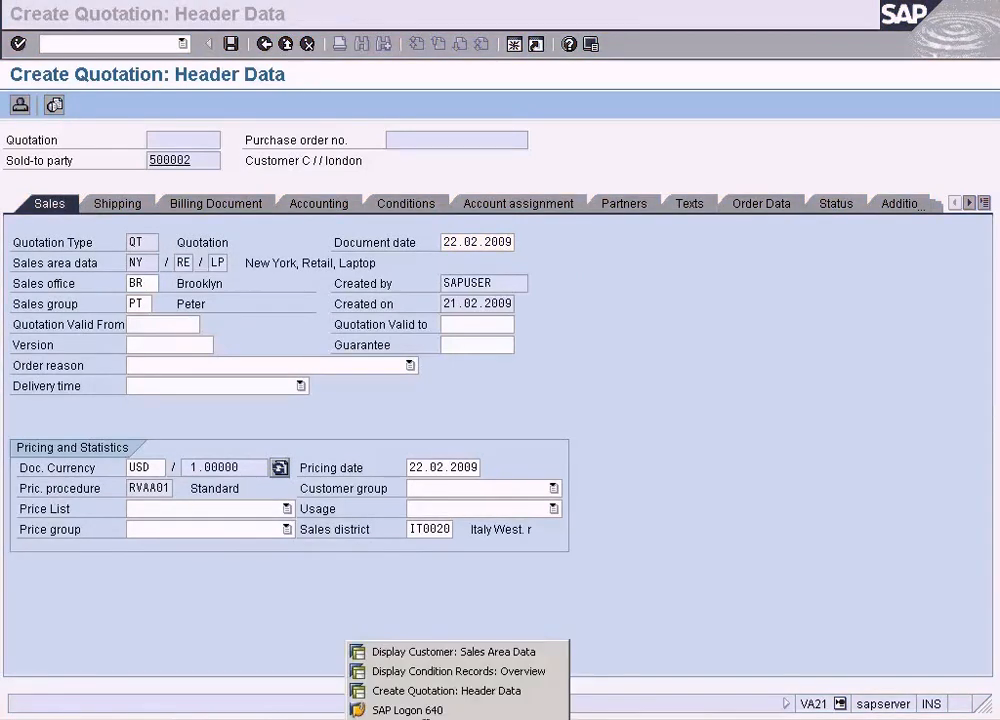
pyautogui.click(436, 652)
pyautogui.click(466, 407)
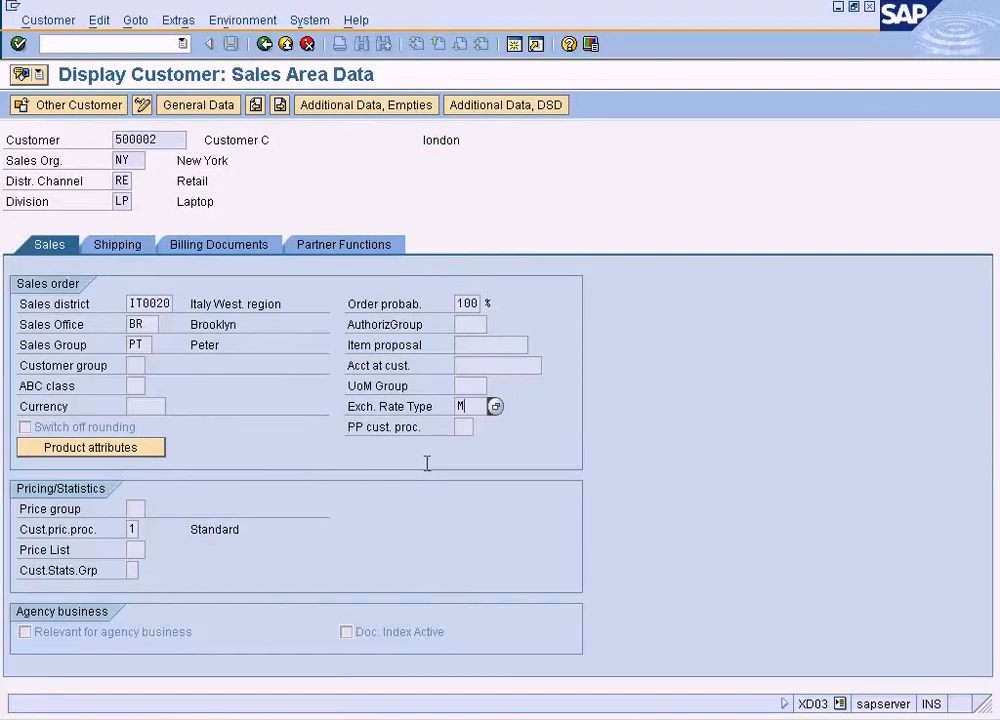
pyautogui.click(135, 550)
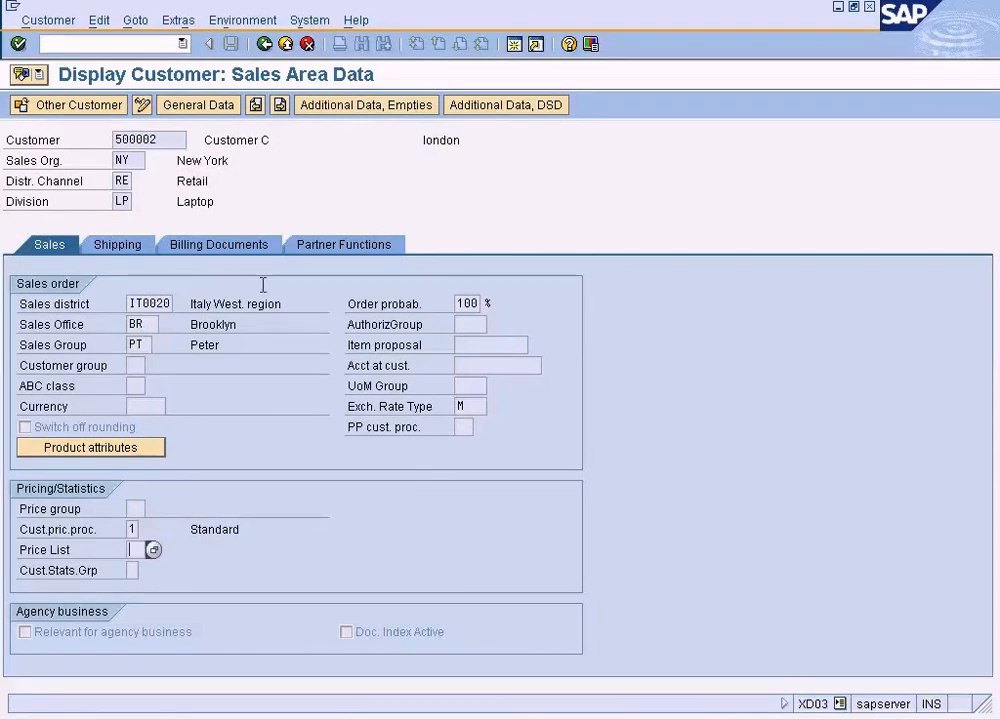
# - Return to the quotation header and review its pricing conditions and sales data
pyautogui.click(408, 719)
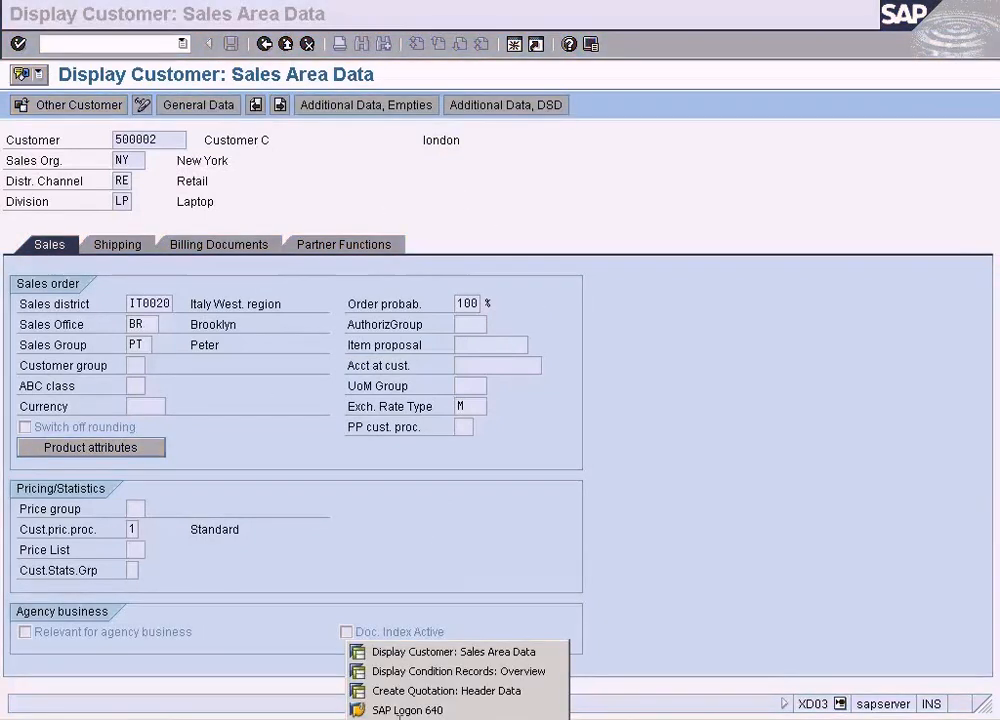
pyautogui.click(385, 691)
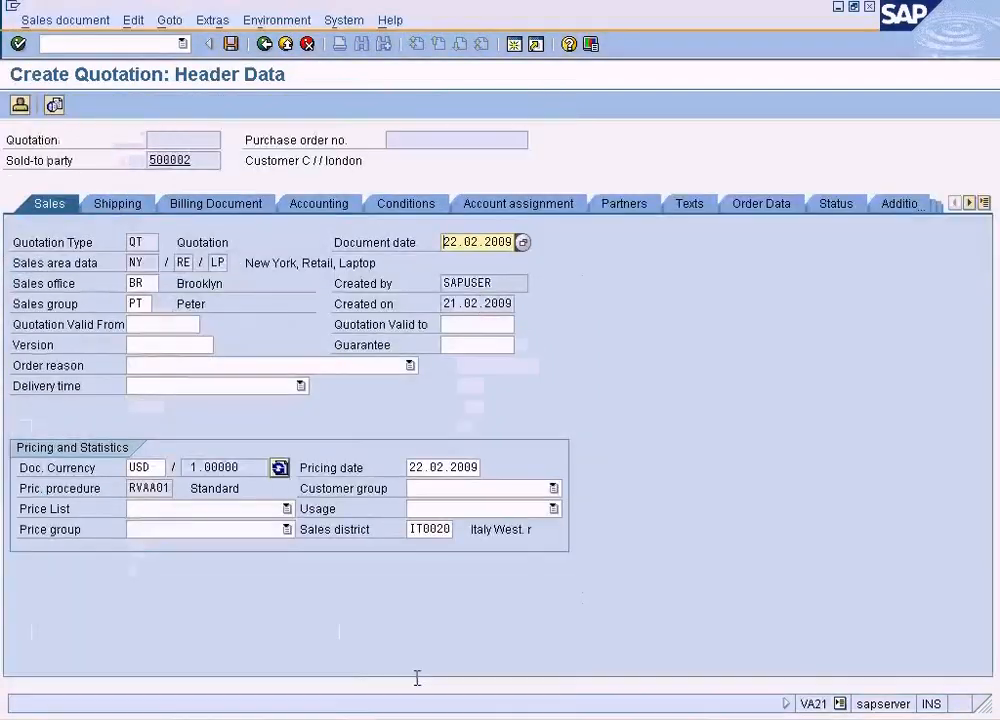
pyautogui.click(405, 203)
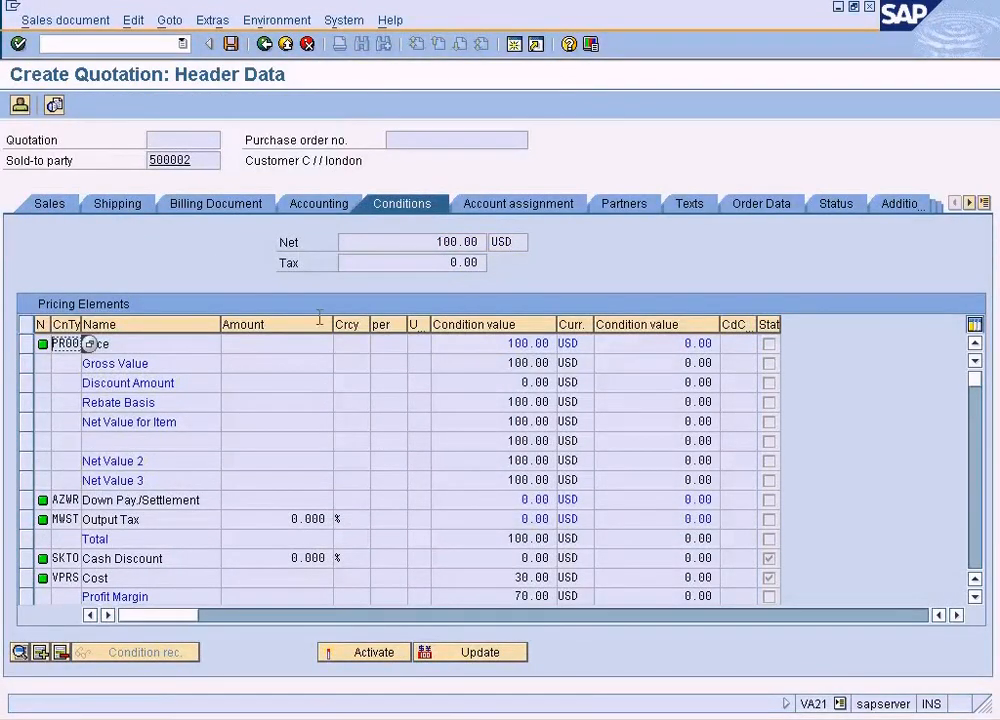
pyautogui.click(49, 203)
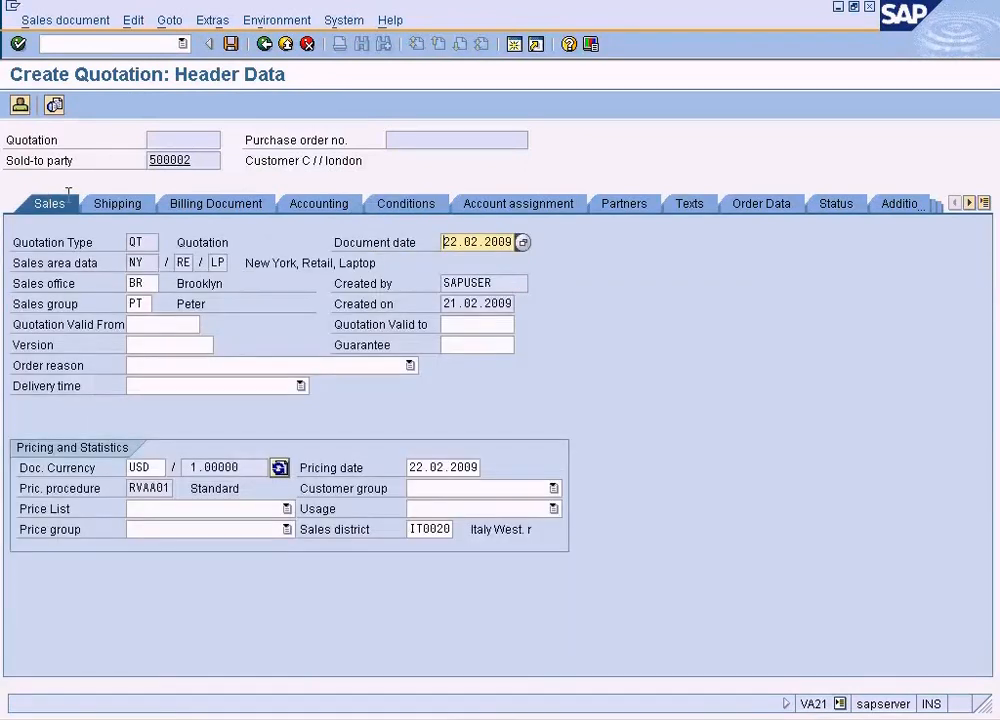
# - Start saving the quotation, choose to edit the incomplete document and select the header's Terms of Payment entry in the incompletion log
pyautogui.click(232, 43)
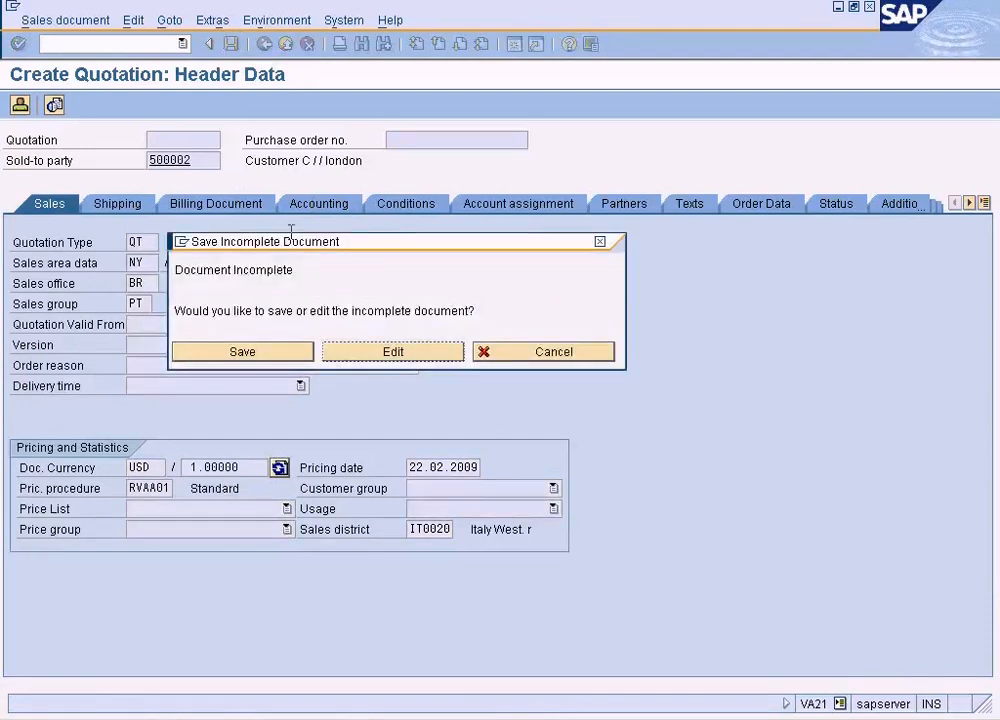
pyautogui.click(414, 351)
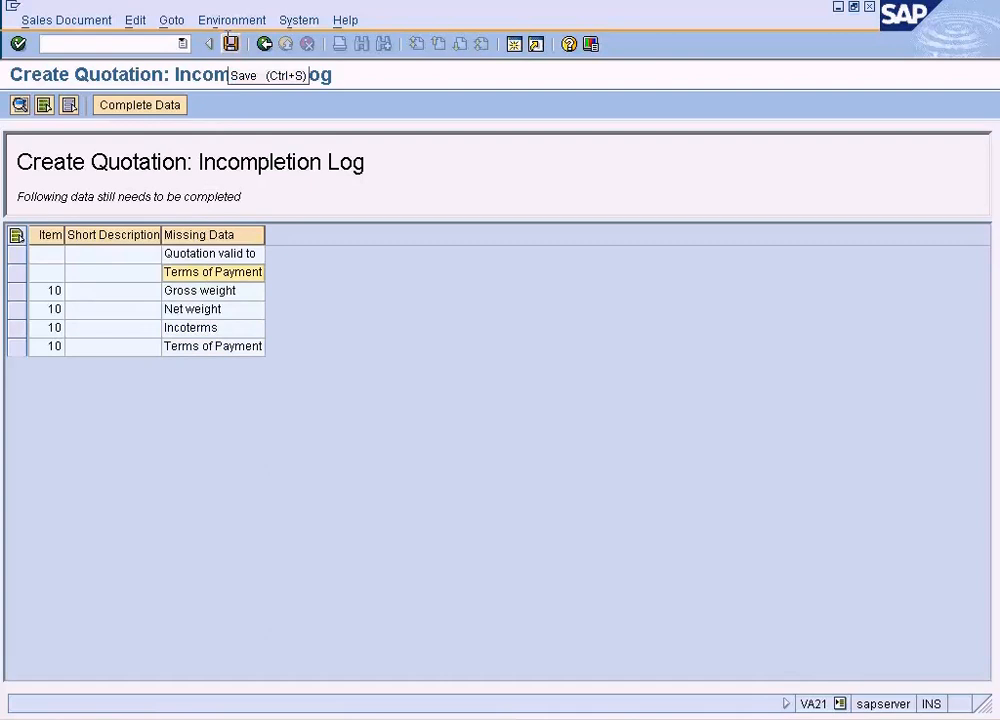
pyautogui.doubleClick(202, 276)
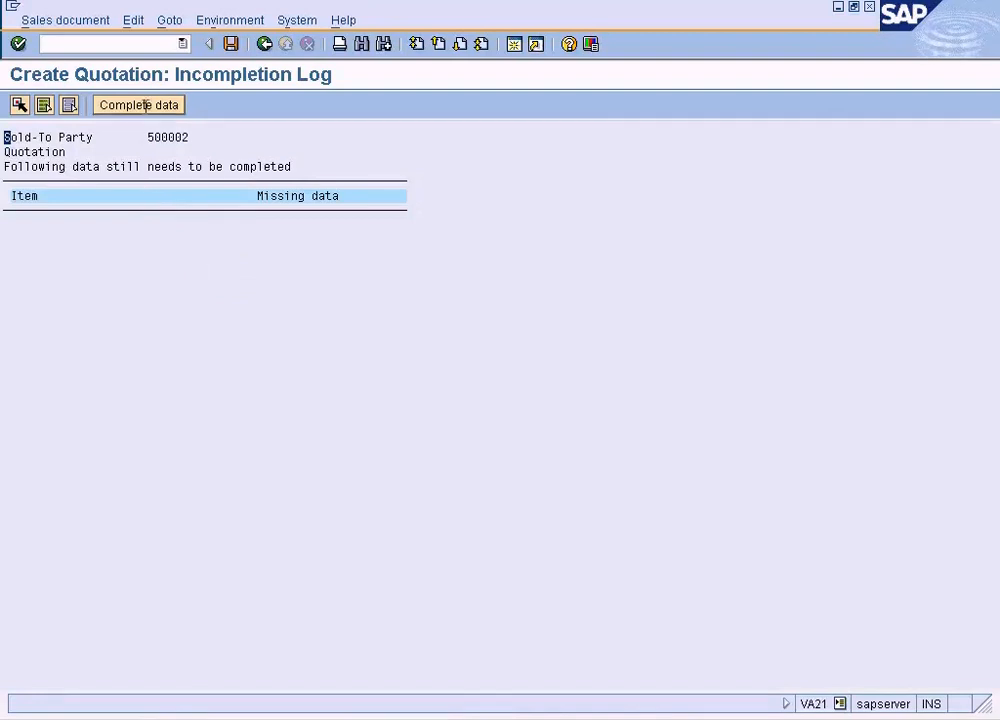
# - Complete the header's missing terms of payment with 0001, Payable immediately Due net, and continue to the remaining missing data
pyautogui.click(146, 104)
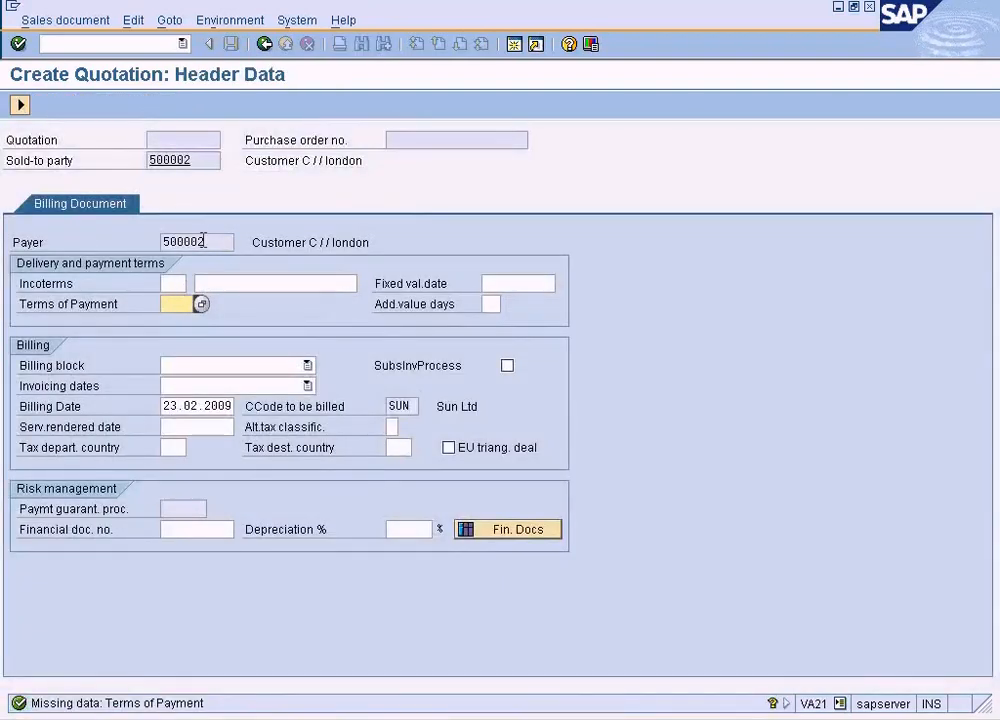
pyautogui.click(200, 304)
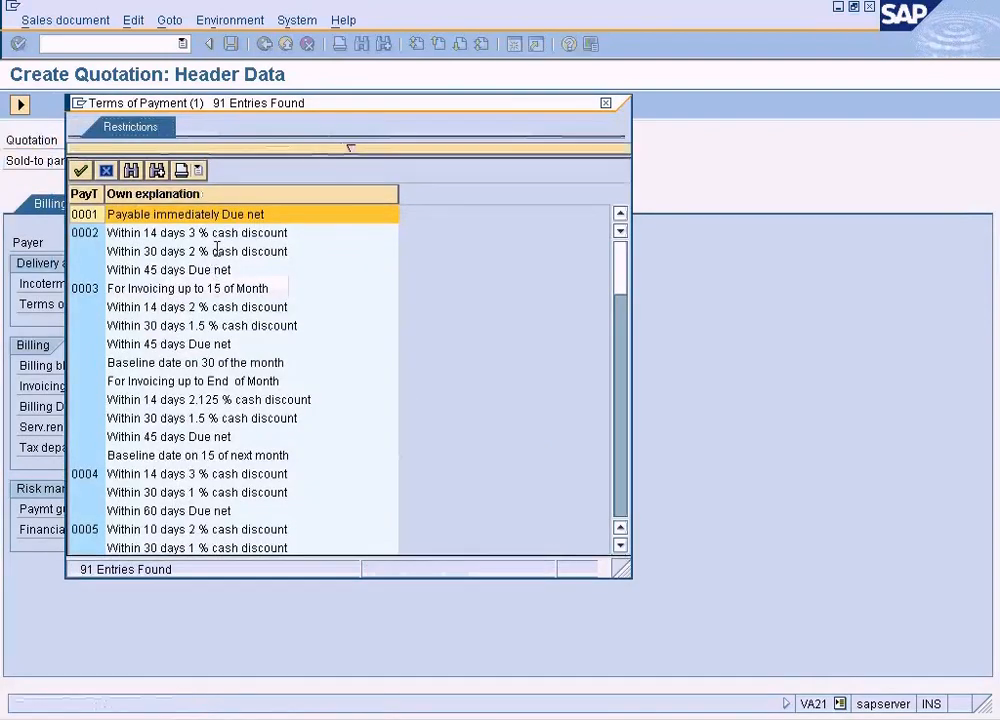
pyautogui.doubleClick(204, 214)
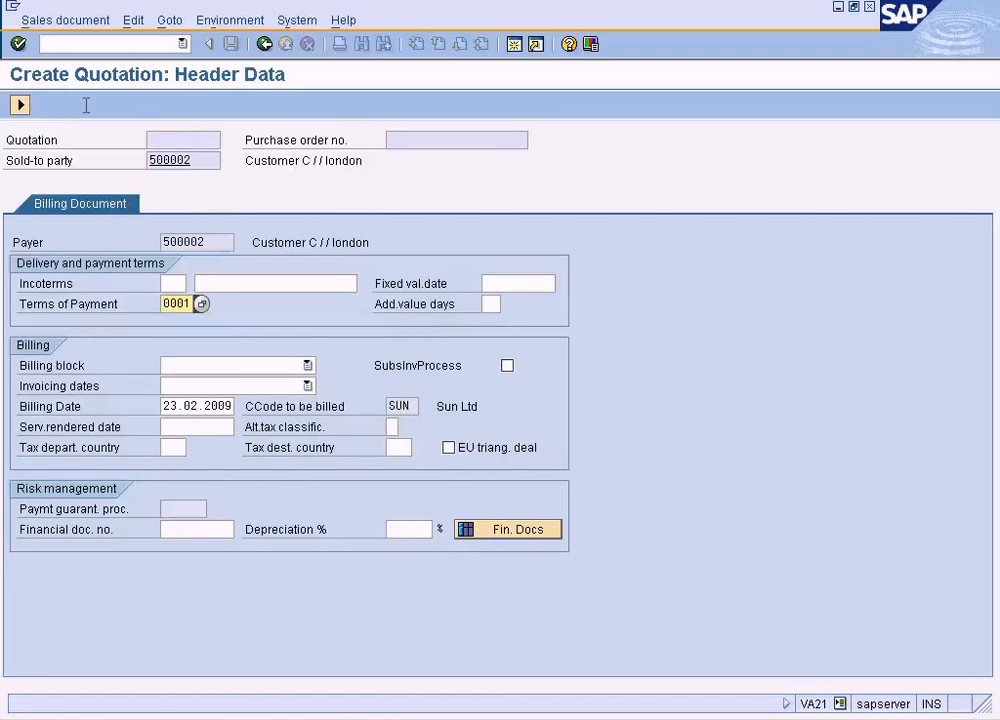
pyautogui.click(21, 105)
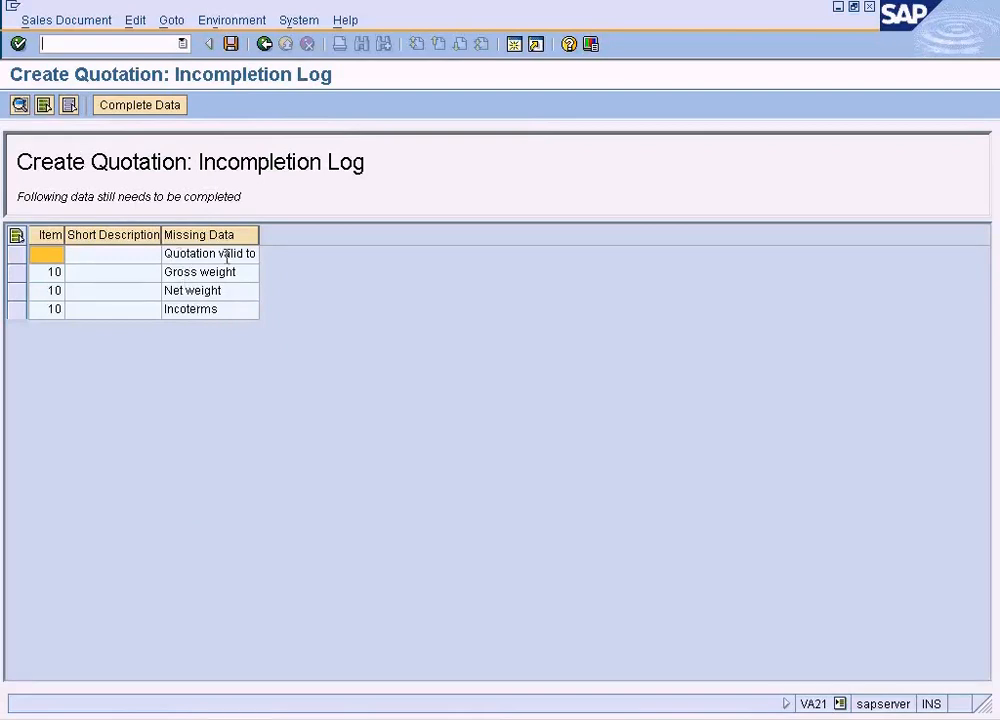
# - Request saving the quotation with its remaining data incomplete
pyautogui.click(231, 44)
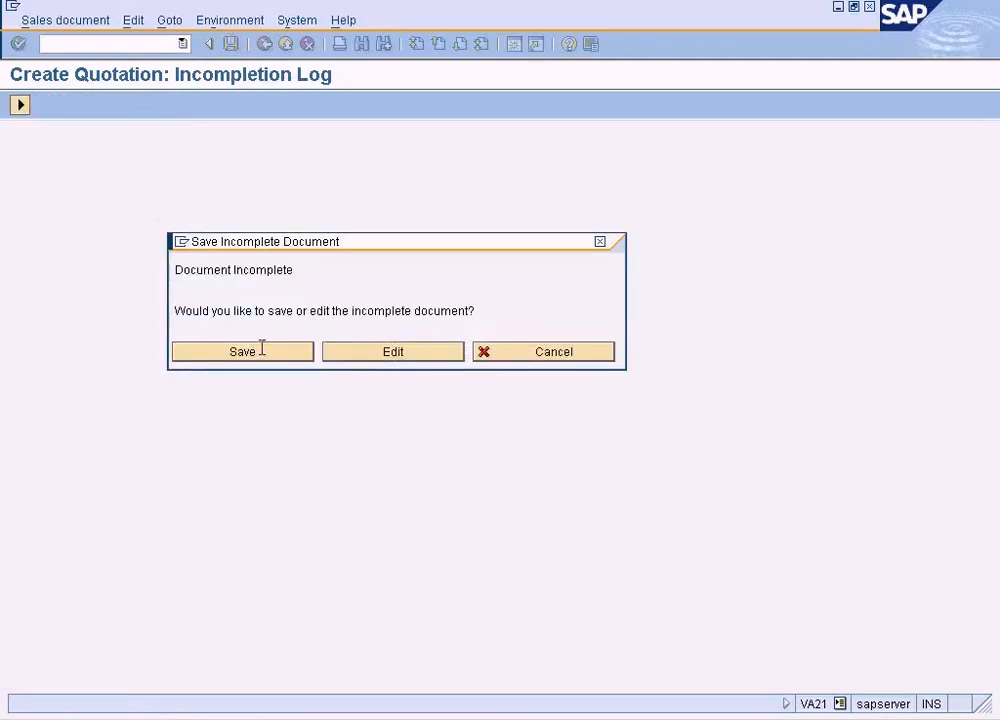
pyautogui.click(261, 348)
# - Switch to Paint and open the recent picture sales process.JPG to view the sales process diagram
pyautogui.click(158, 719)
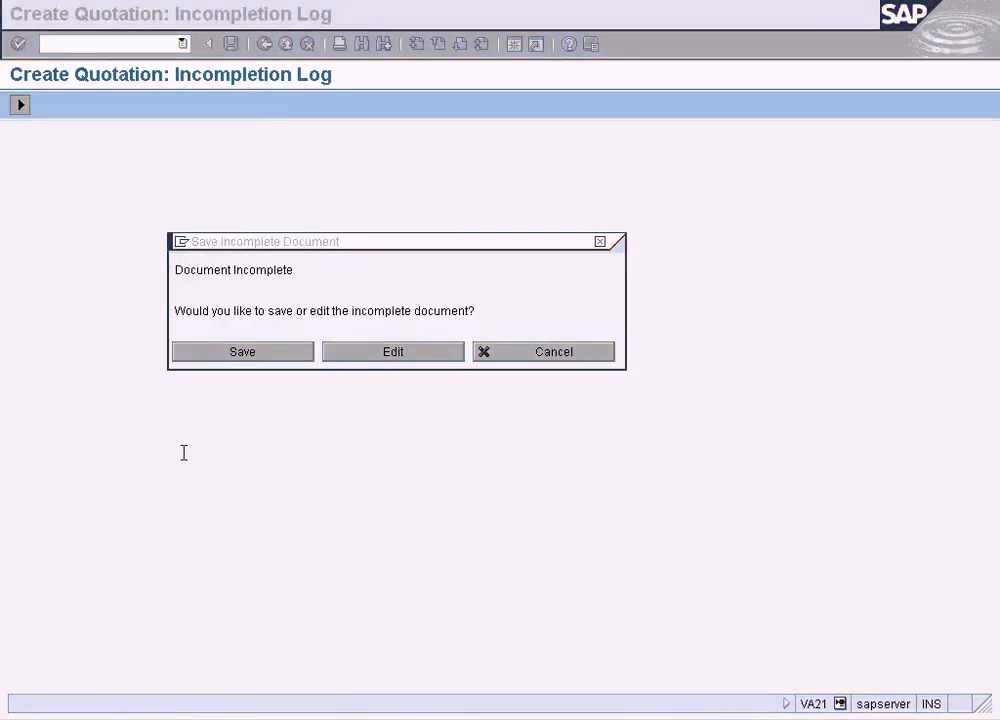
pyautogui.click(10, 22)
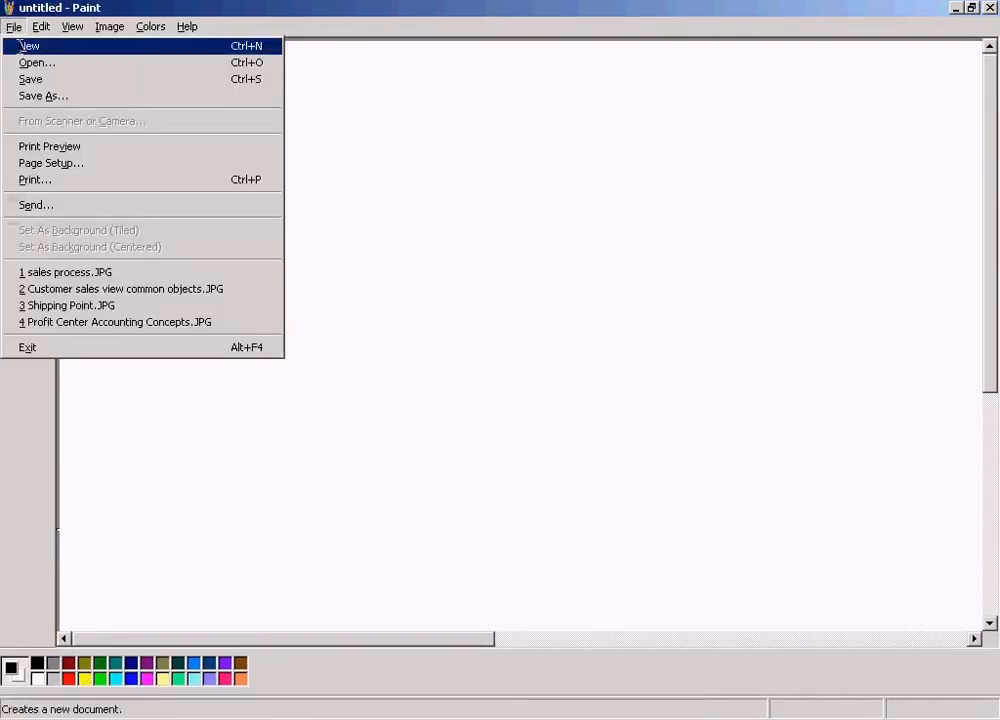
pyautogui.click(162, 273)
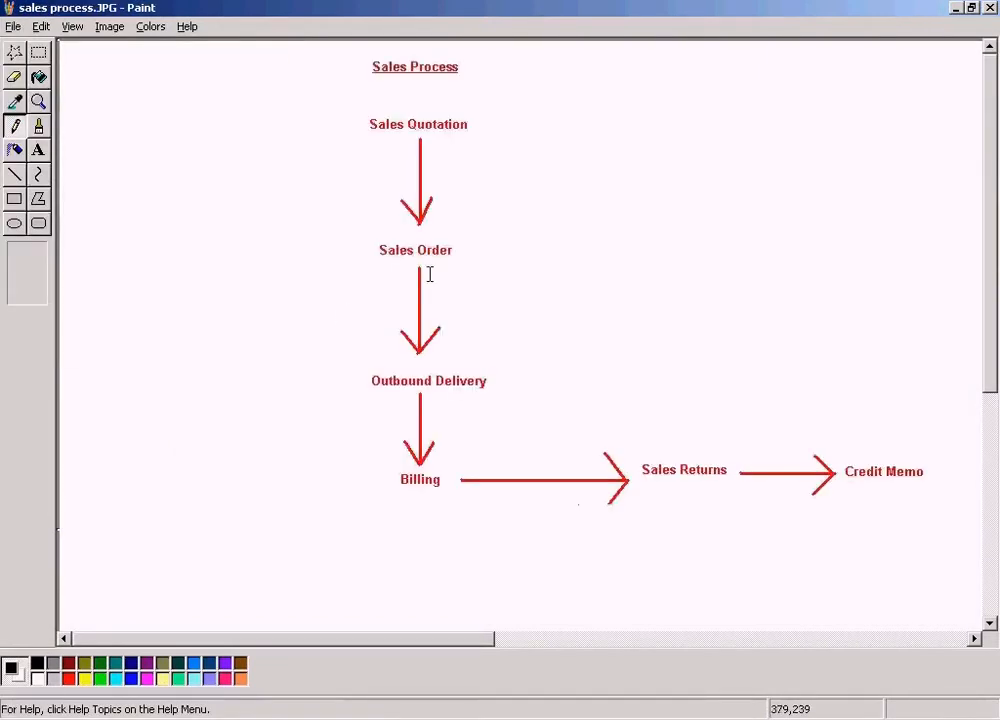
# - Frame the Sales Quotation label and the Sales Order label in turn with a rectangular selection, and minimize Paint to return to SAP
pyautogui.click(38, 51)
pyautogui.moveTo(335, 107); pyautogui.dragTo(520, 142)
pyautogui.moveTo(351, 233); pyautogui.dragTo(498, 264)
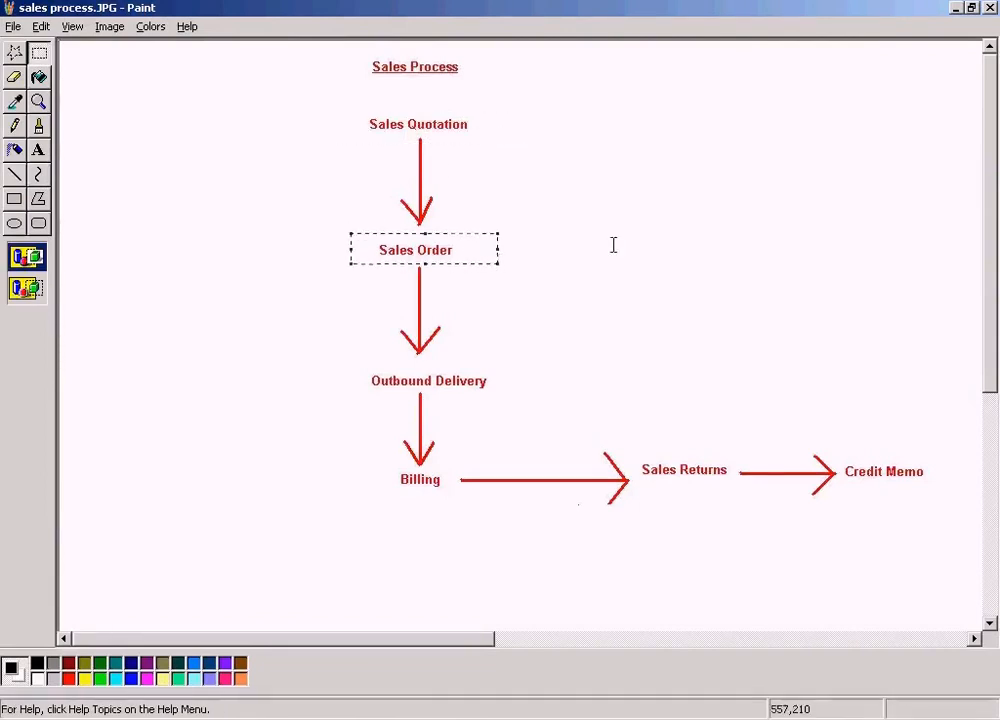
pyautogui.click(957, 8)
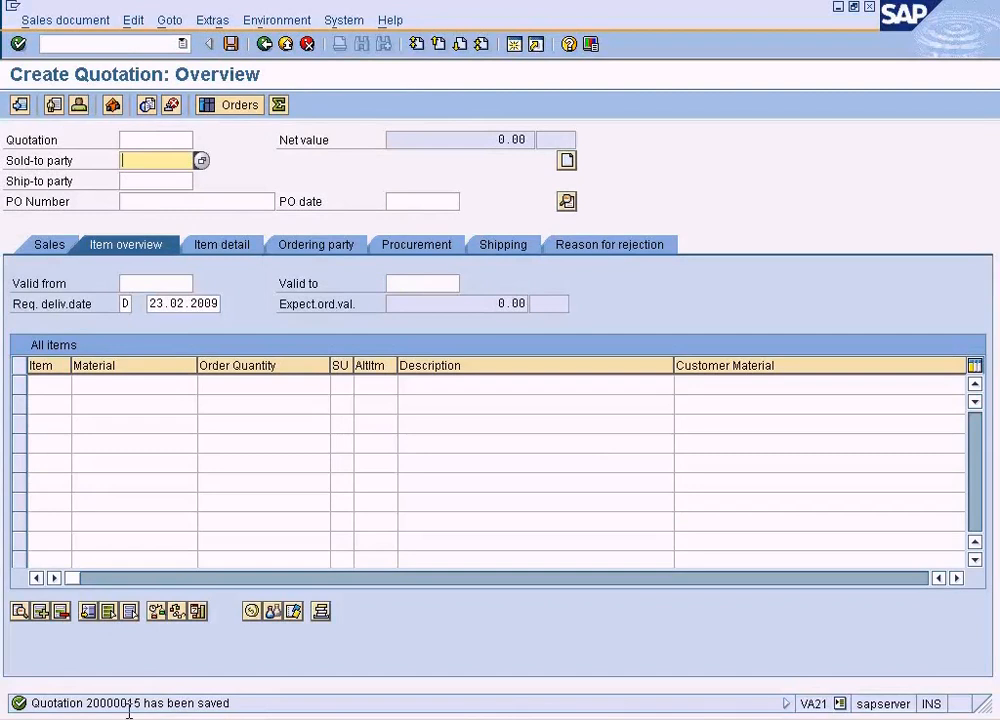
# - Display the newly saved quotation from the quotation creation screen and inspect its Personal Computer item in the item overview
pyautogui.click(61, 20)
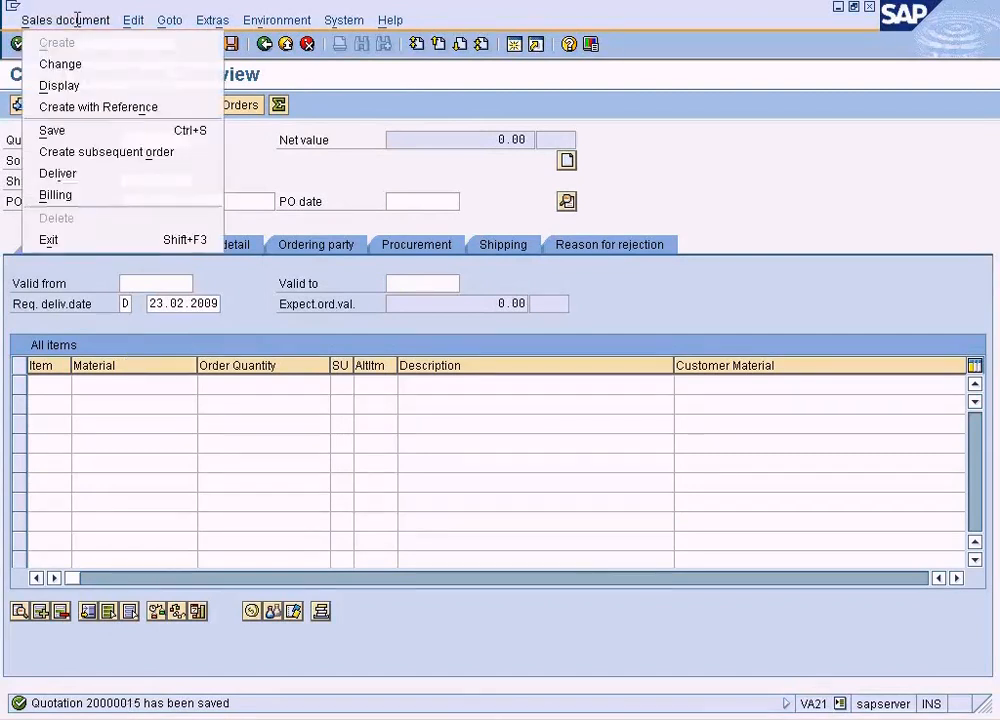
pyautogui.click(77, 85)
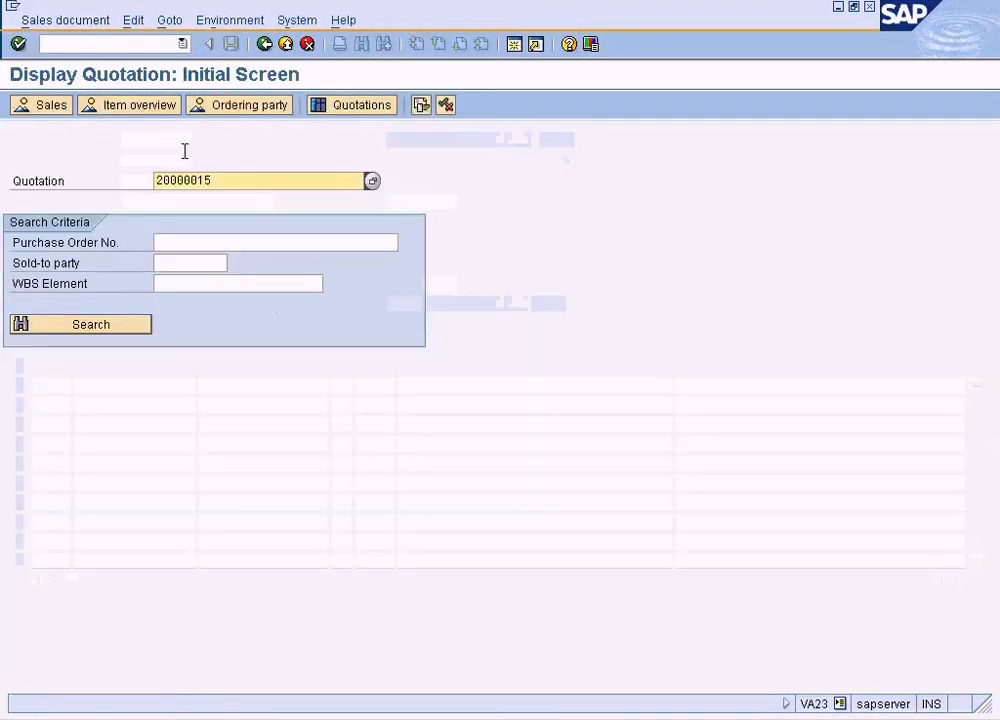
pyautogui.press('Return')
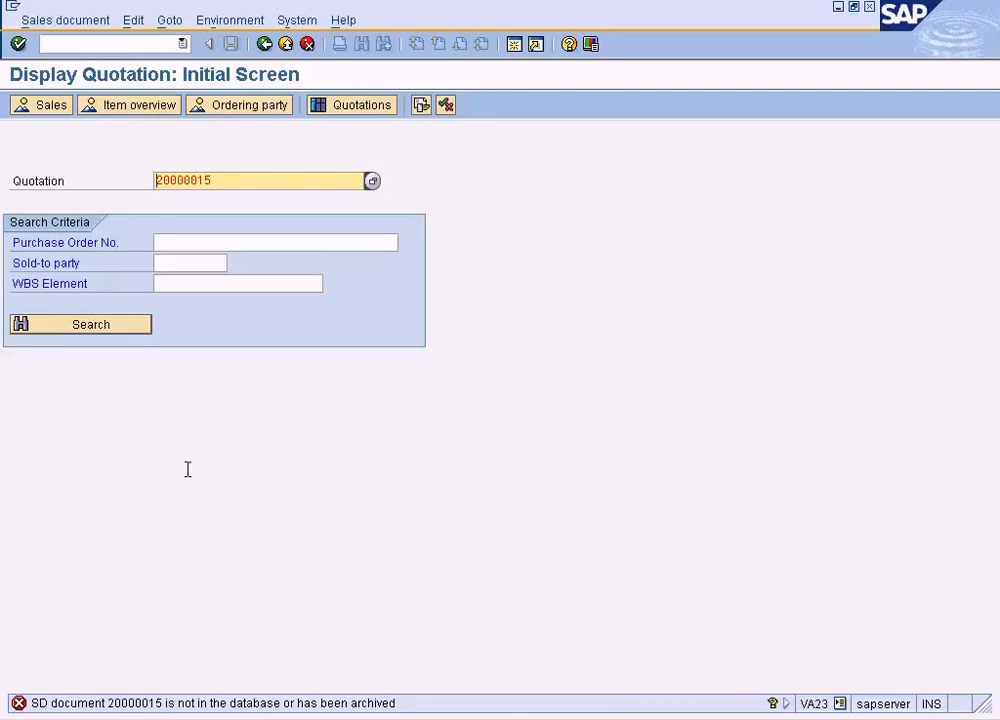
pyautogui.press('Return')
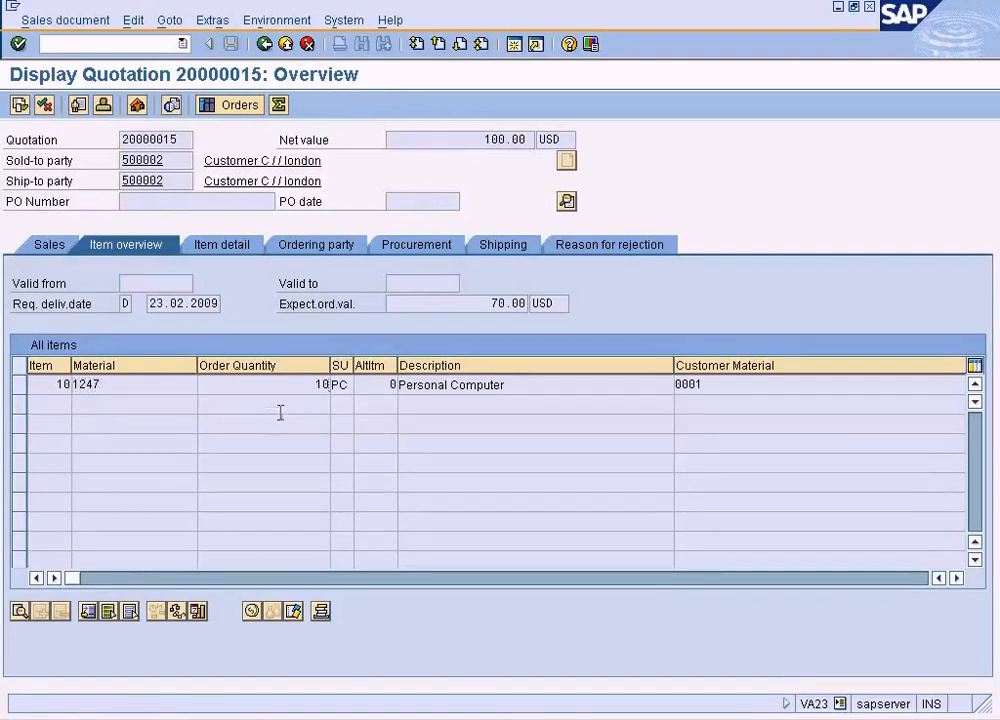
pyautogui.click(478, 387)
# - Switch to SAP SD Training.doc in Word and place the cursor at the end of the Create Sales Quotation – Part 2 line
pyautogui.click(221, 718)
pyautogui.click(321, 445)
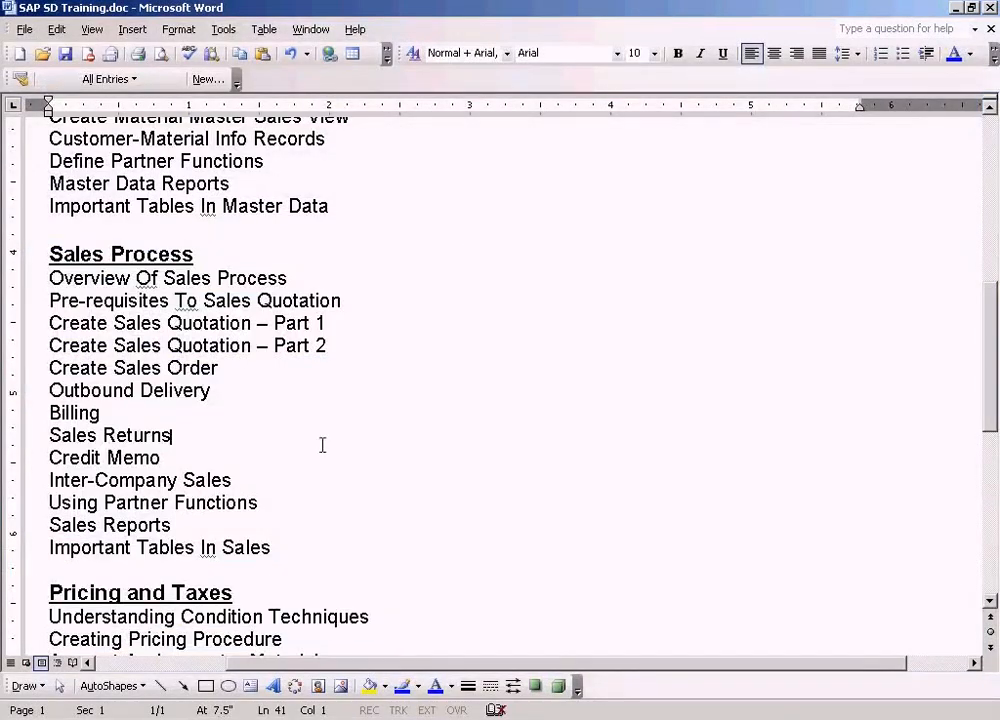
pyautogui.click(345, 348)
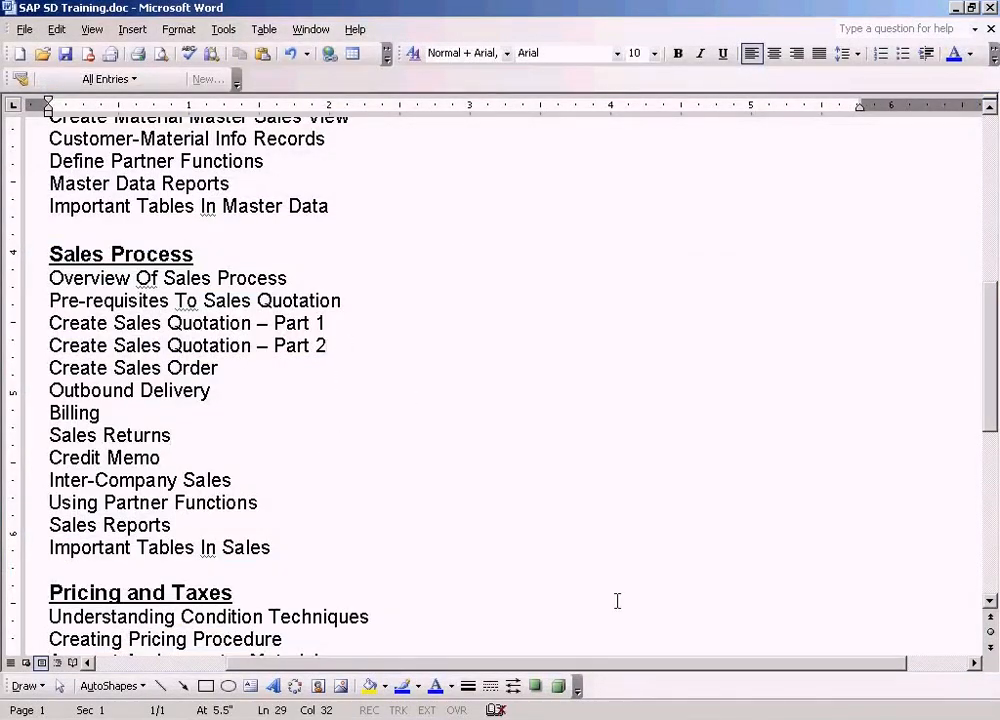